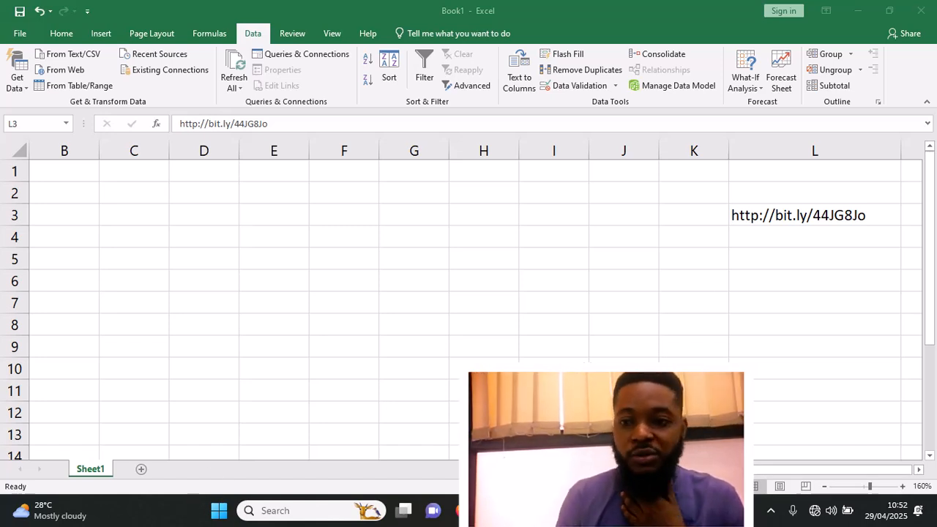
- Examine the dataset link in cell L3, check for the sales file in File Explorer's Downloads folder, and return to Excel
click(879, 212)
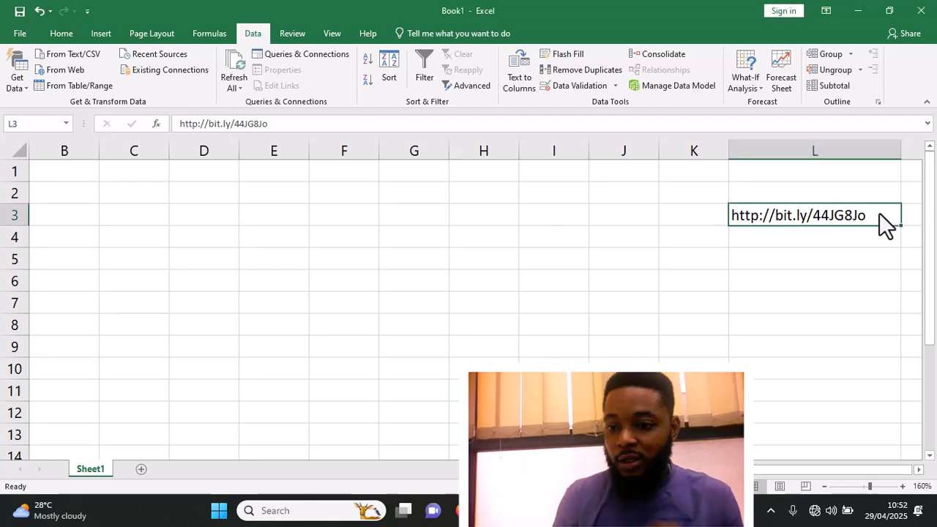
drag(870, 488, 876, 486)
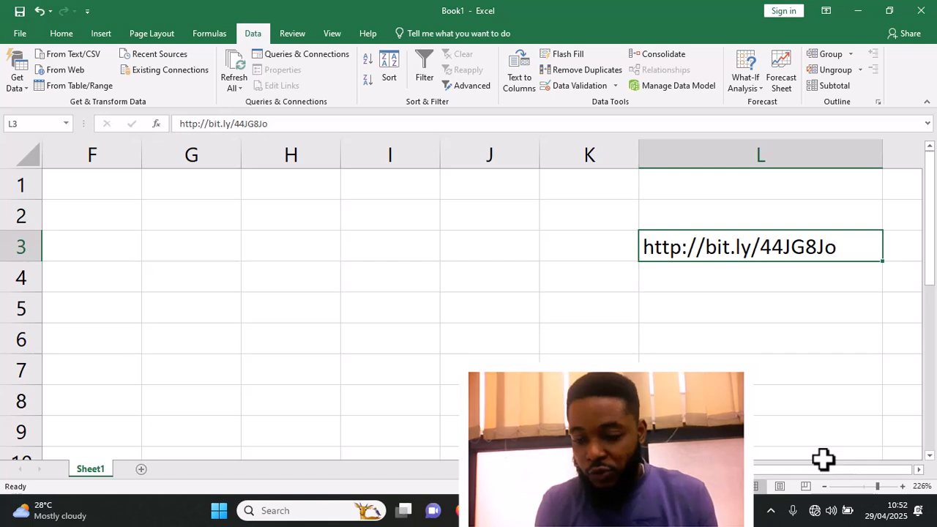
drag(806, 476, 725, 473)
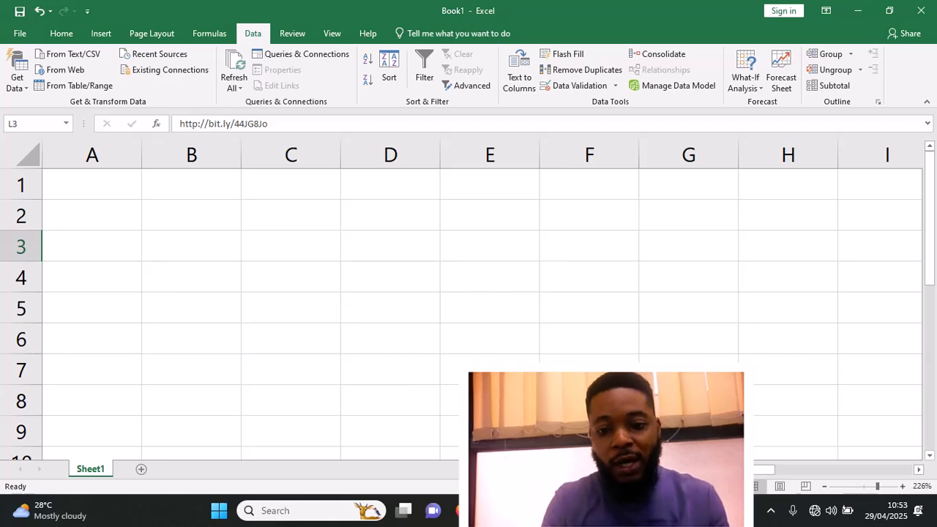
click(492, 511)
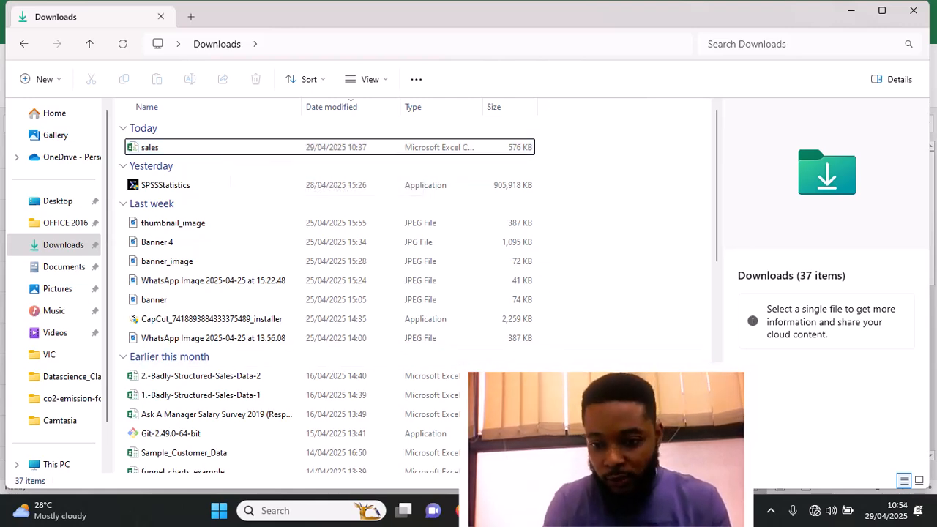
key(alt+Tab)
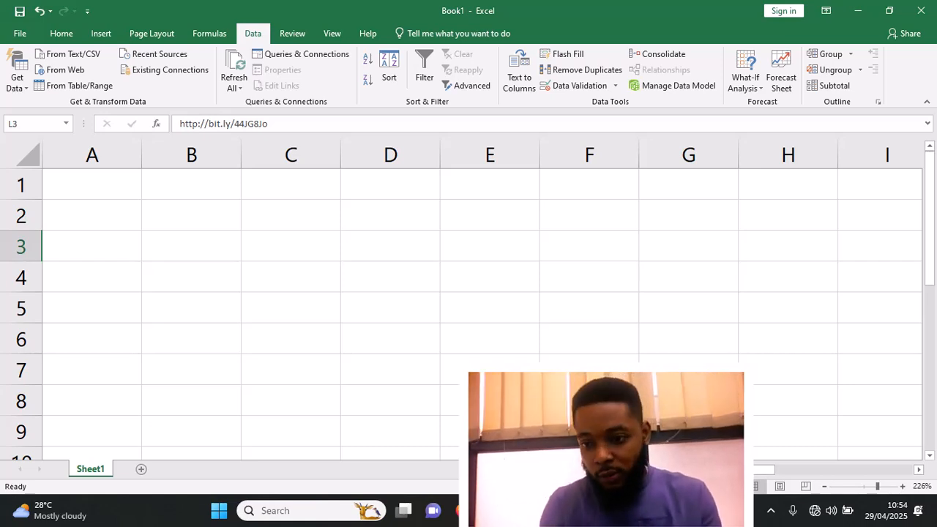
- Import the sales CSV file from Downloads as a table on a new sheet and close the Queries & Connections pane
drag(878, 488, 875, 489)
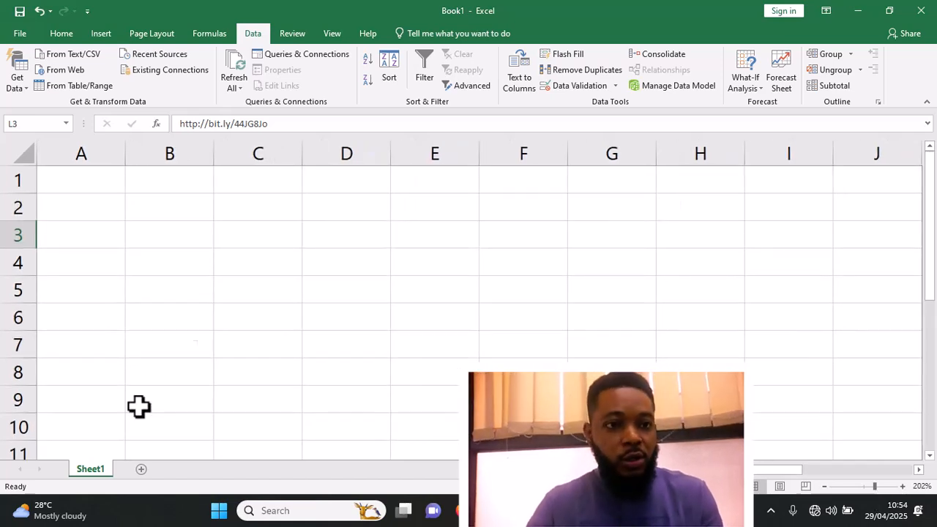
click(20, 82)
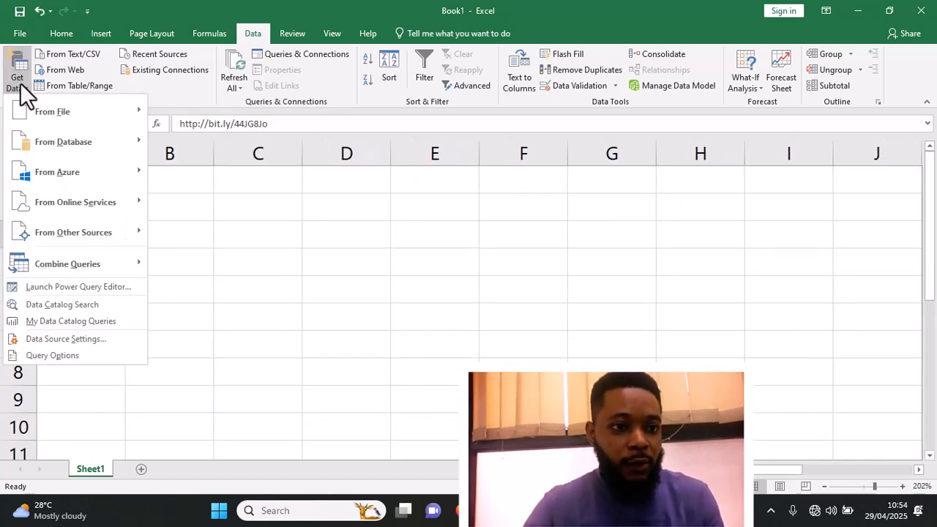
mouse_move(86, 117)
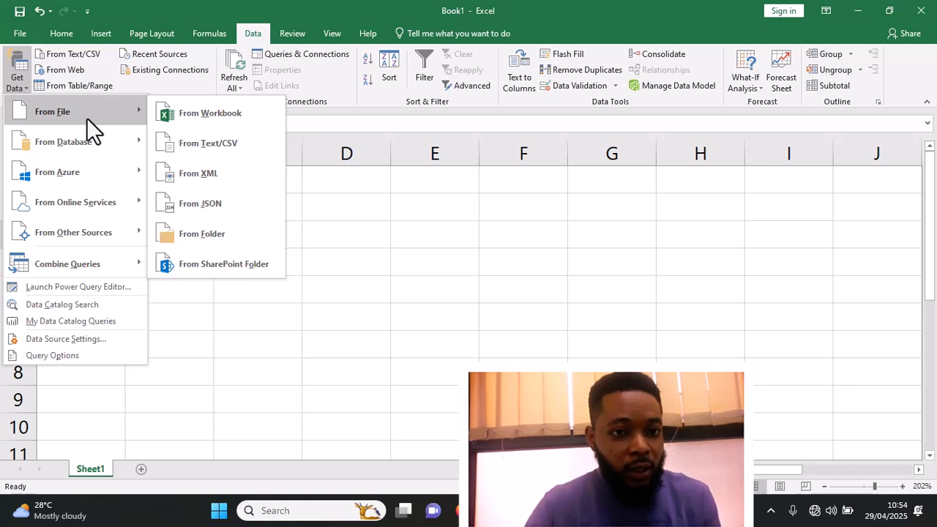
click(197, 145)
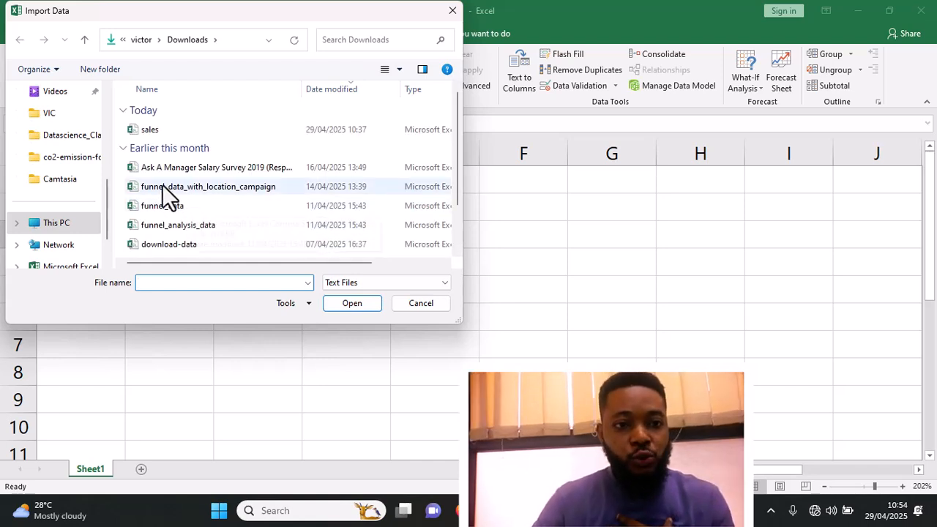
click(171, 128)
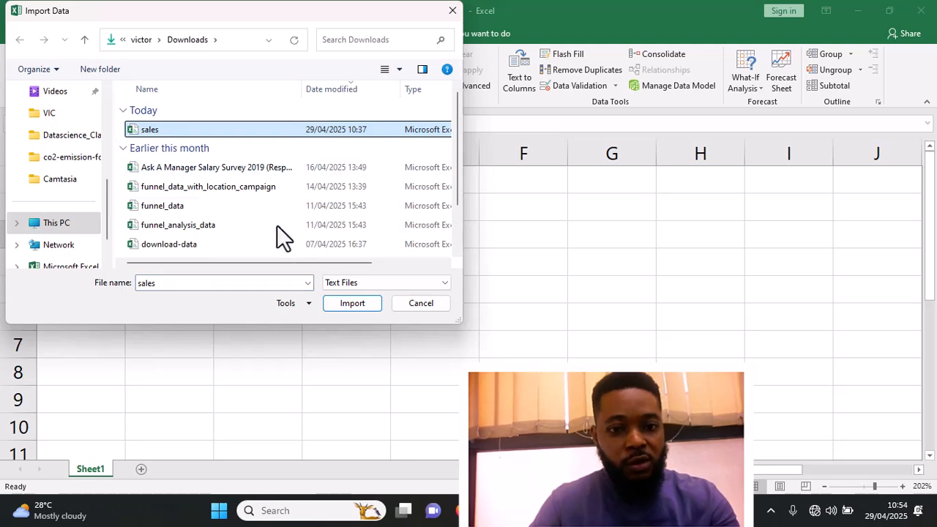
click(365, 302)
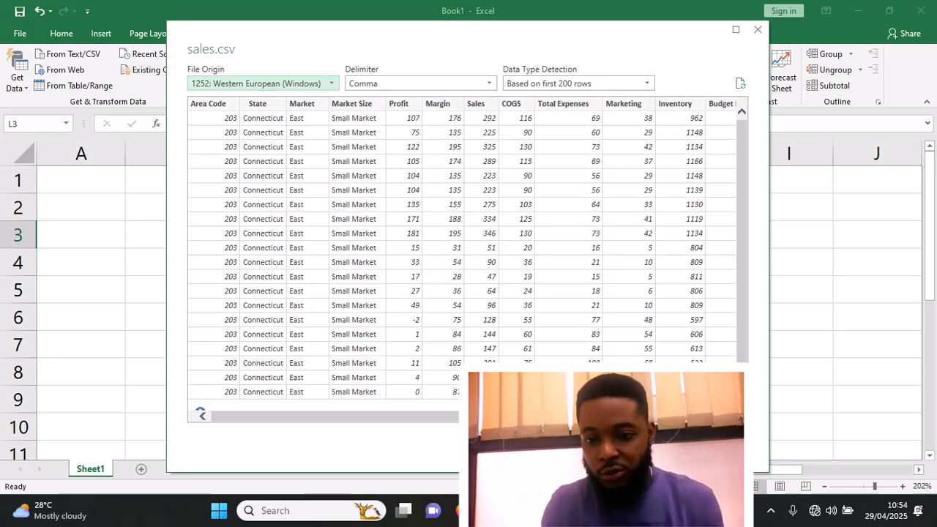
click(645, 454)
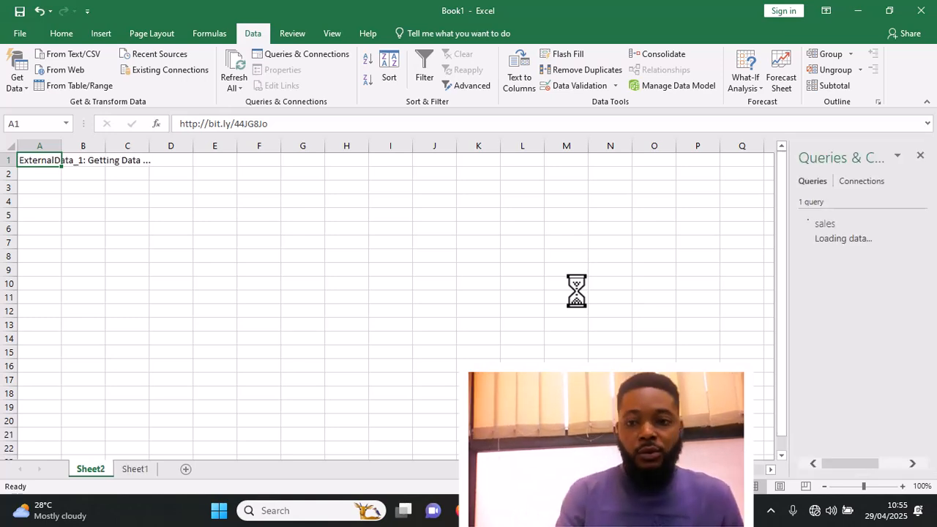
scroll(576, 291, up, 7)
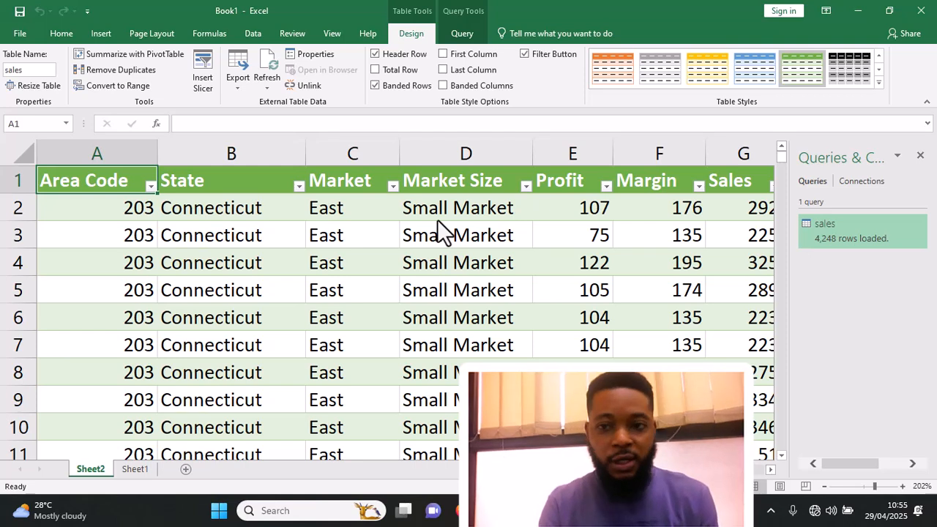
click(920, 156)
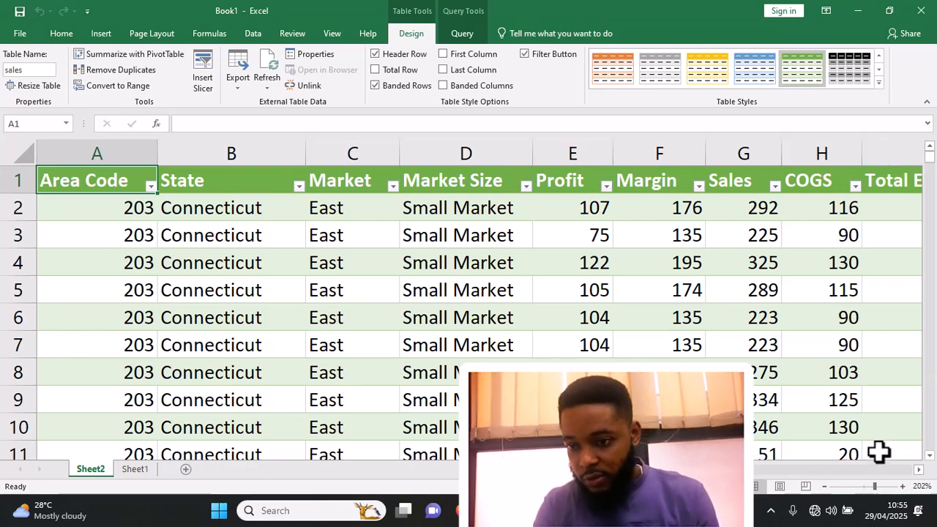
- Examine the sales table's column headers one by one, from Area Code across to Type
drag(874, 485, 866, 490)
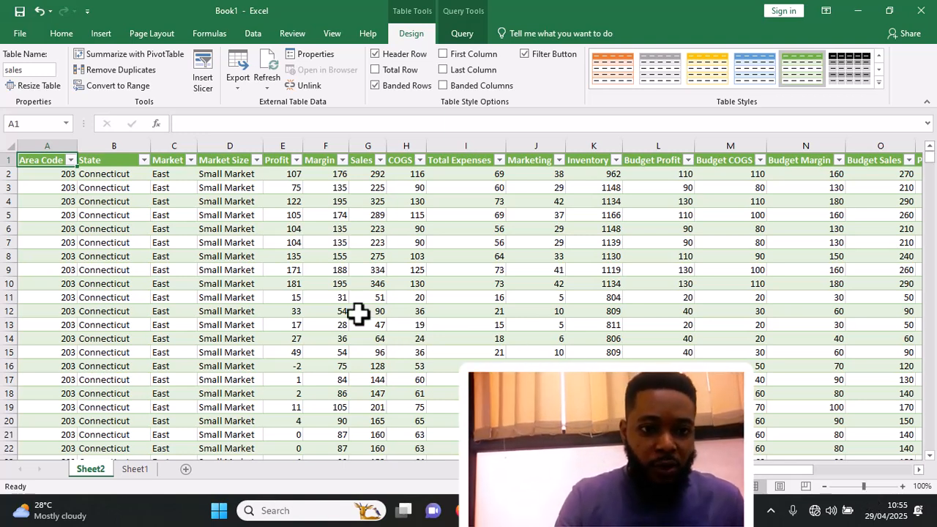
click(108, 165)
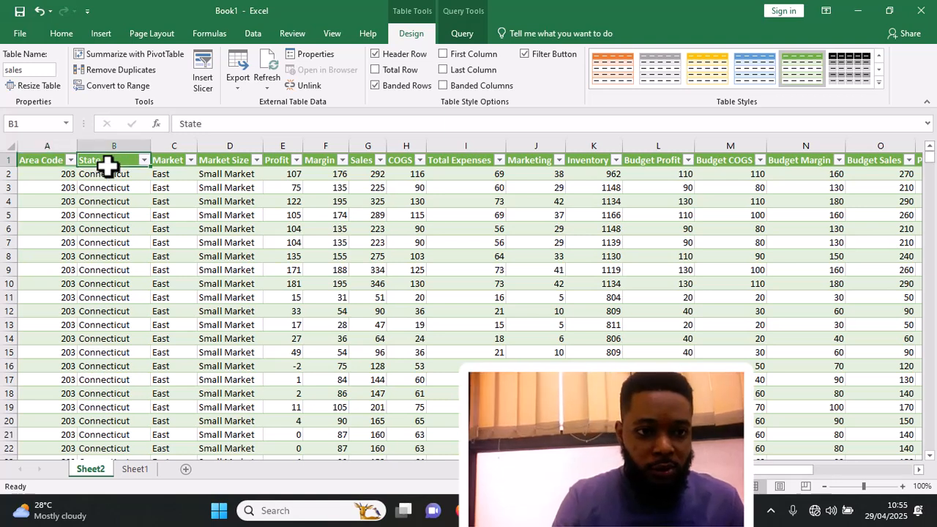
click(175, 160)
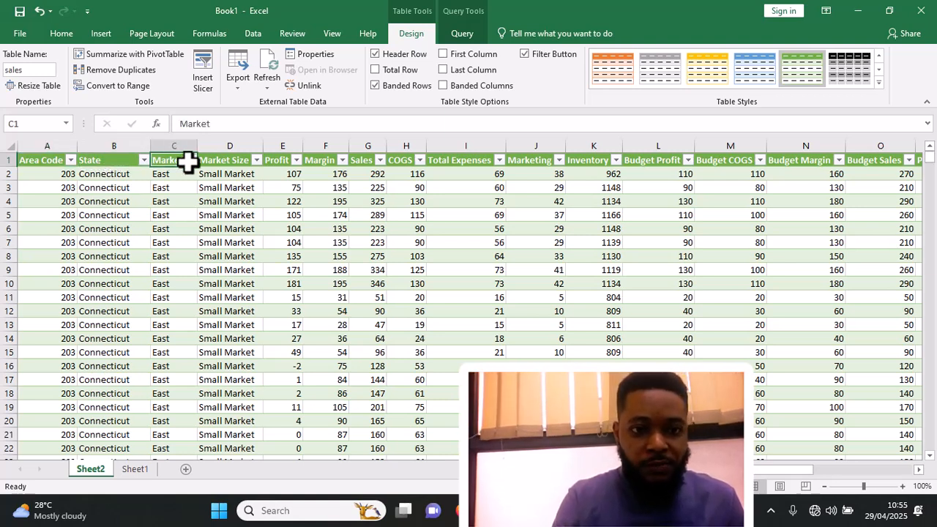
click(238, 164)
click(271, 161)
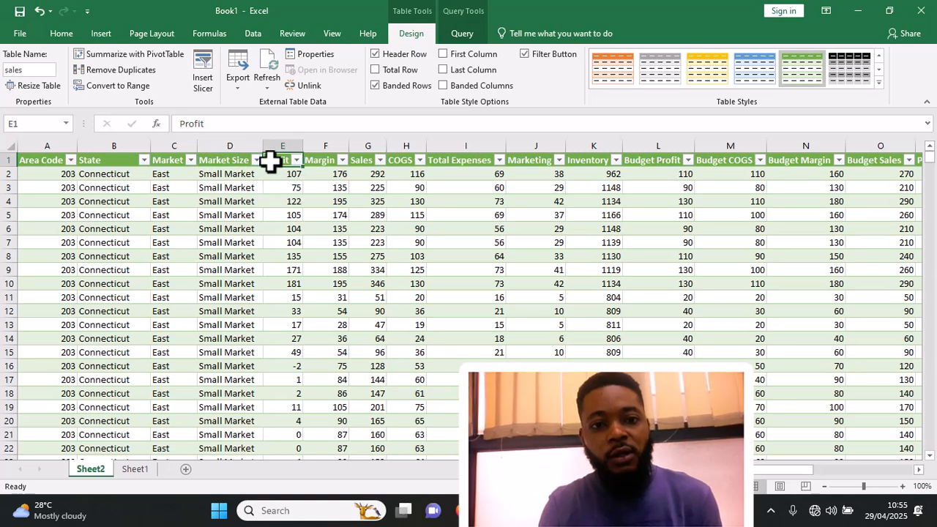
click(316, 161)
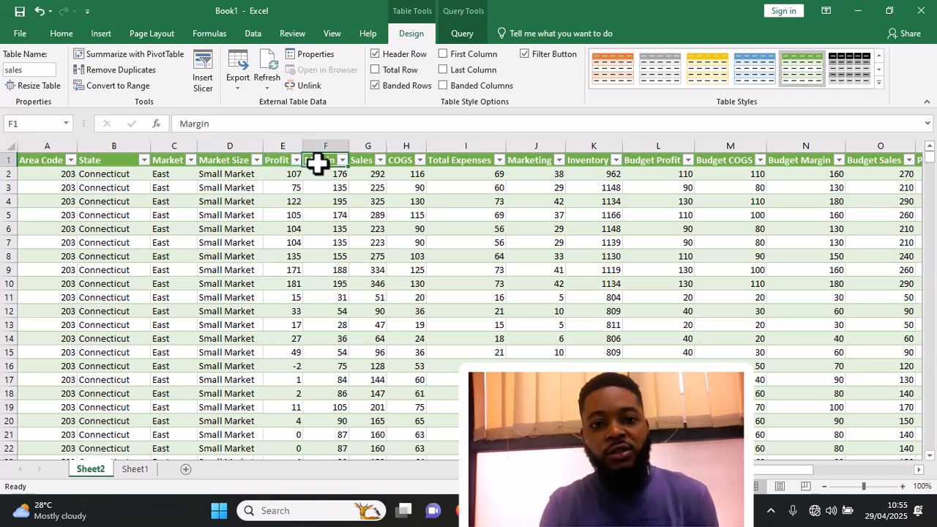
click(359, 160)
click(405, 163)
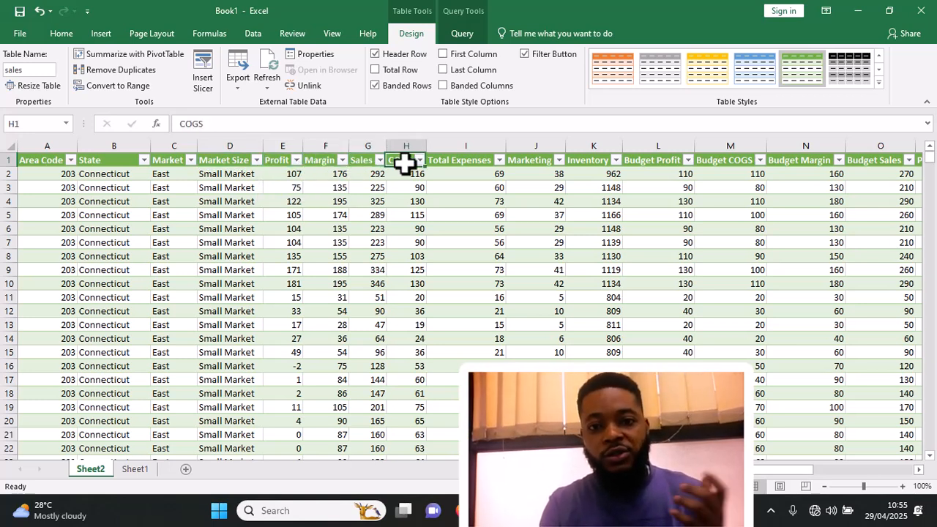
click(480, 159)
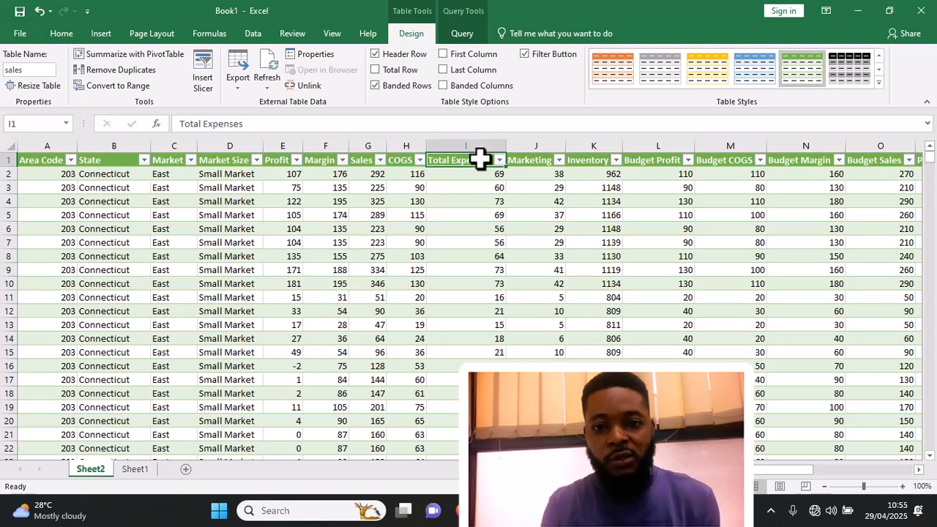
click(521, 161)
click(583, 162)
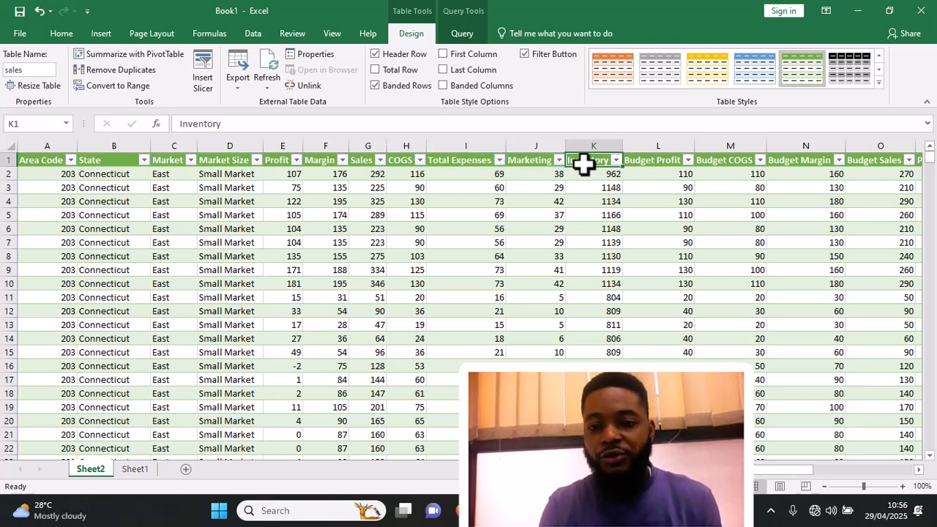
click(648, 160)
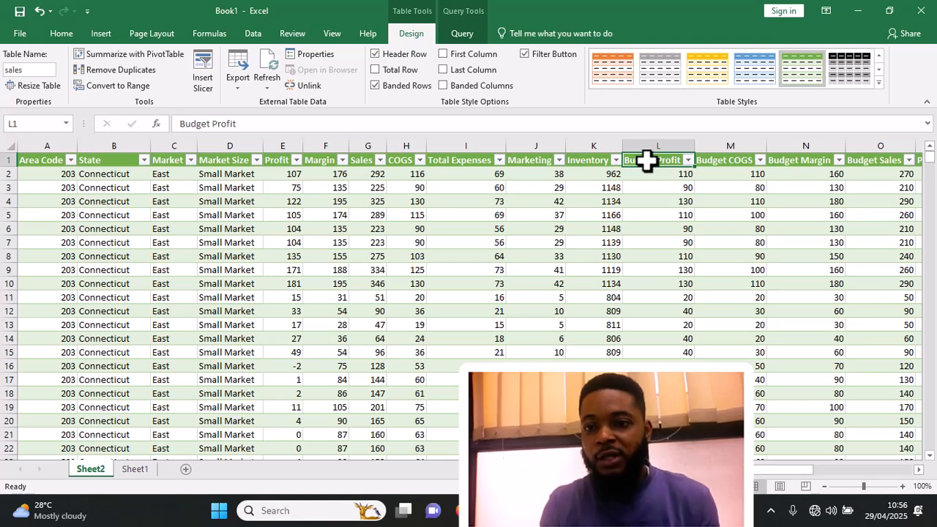
click(723, 159)
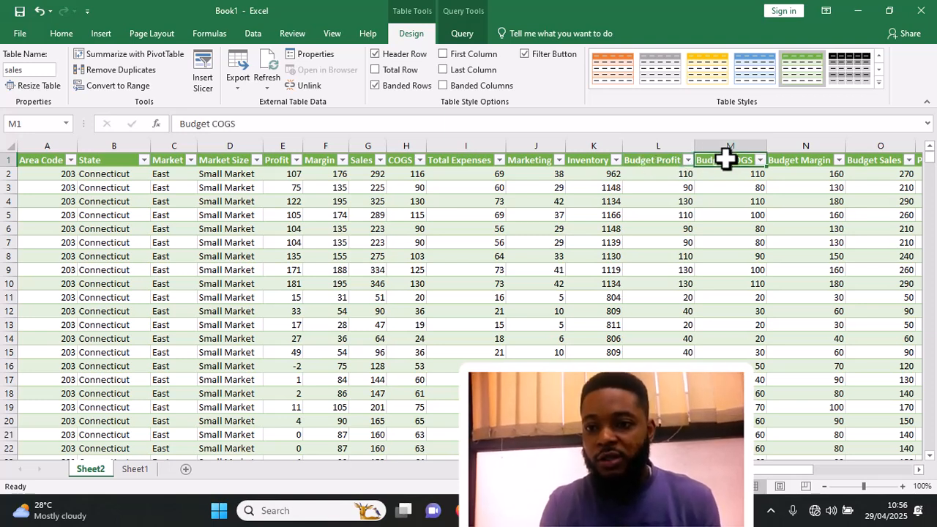
click(805, 164)
click(868, 158)
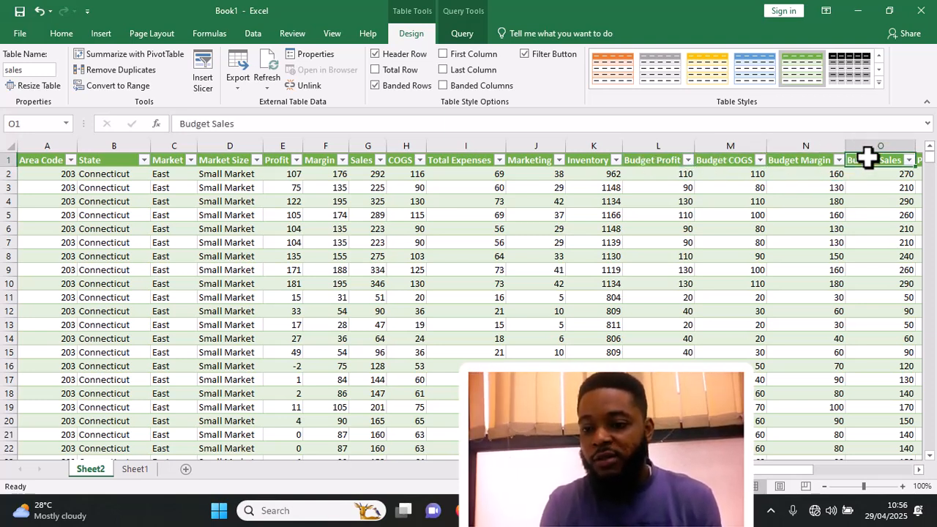
drag(782, 470, 908, 456)
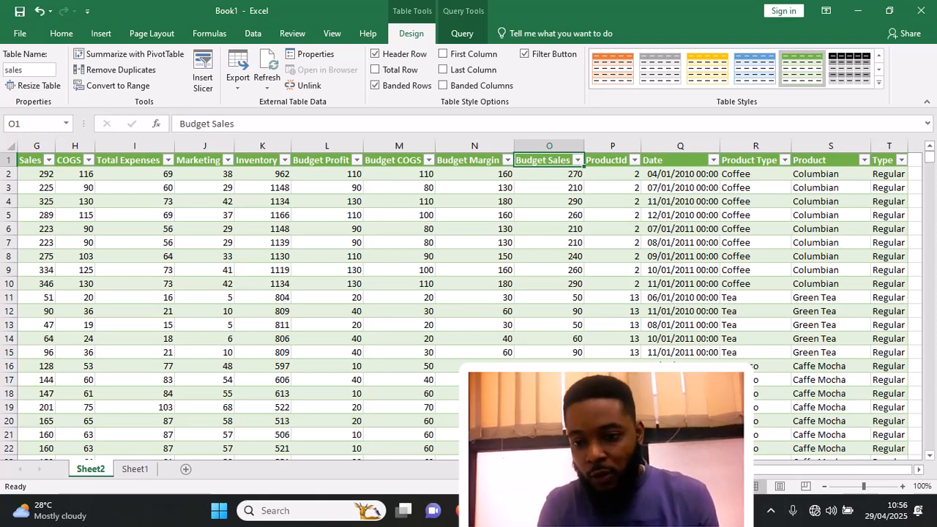
drag(703, 470, 605, 470)
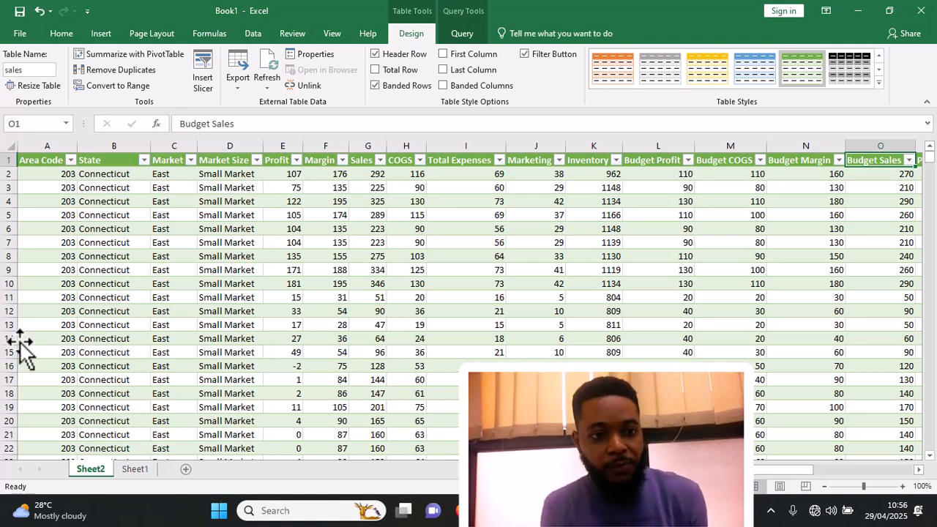
- Inspect the distinct values in the Area Code, State and Market column filters, keeping all values selected
click(71, 160)
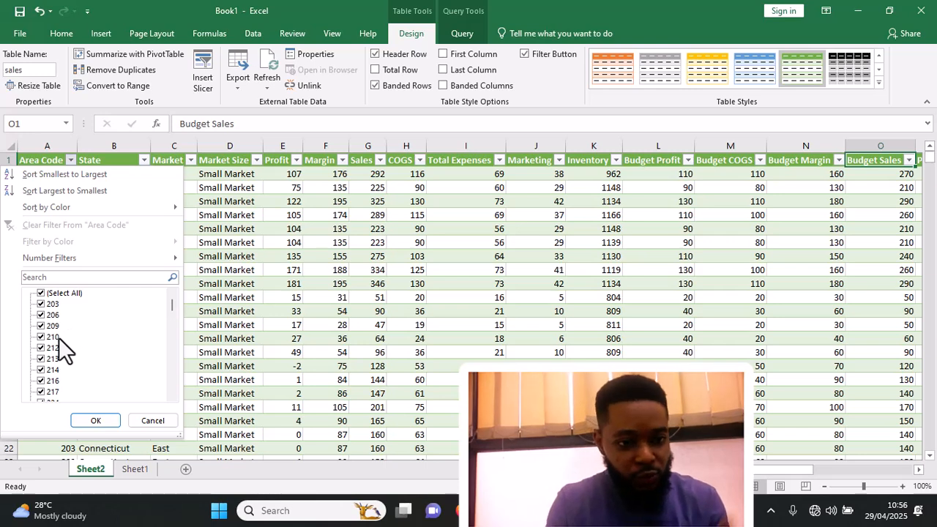
drag(171, 305, 173, 399)
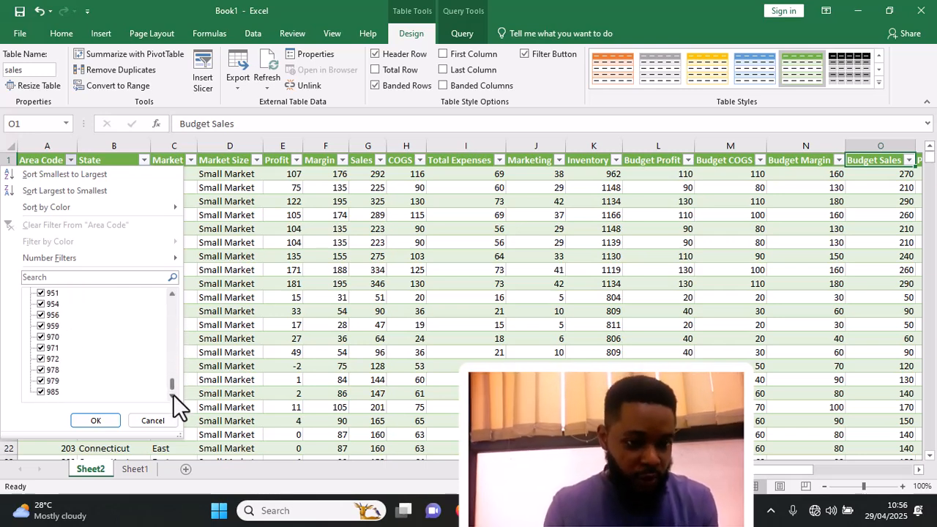
click(80, 421)
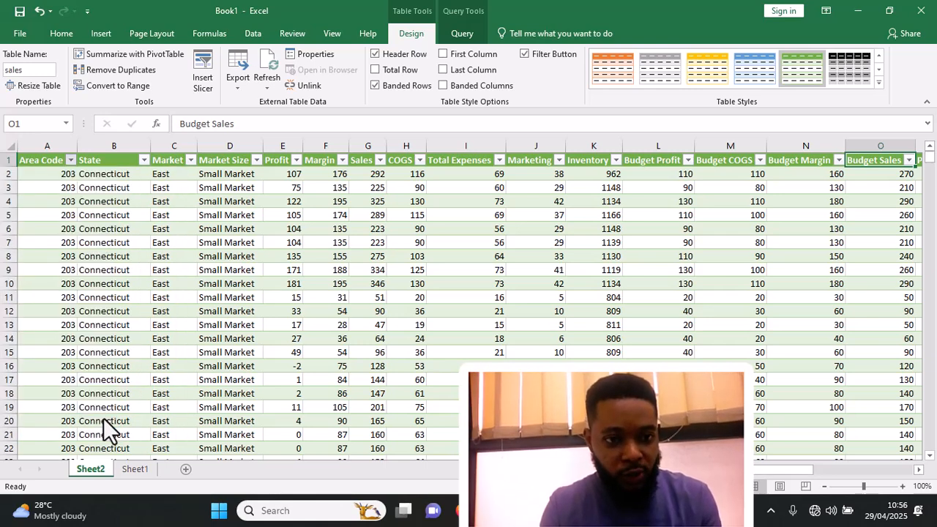
click(143, 159)
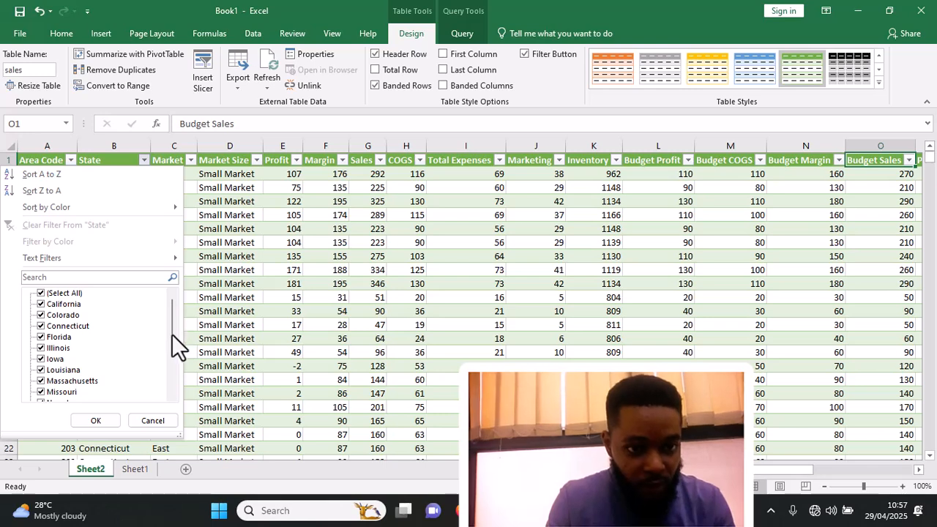
drag(170, 331, 172, 392)
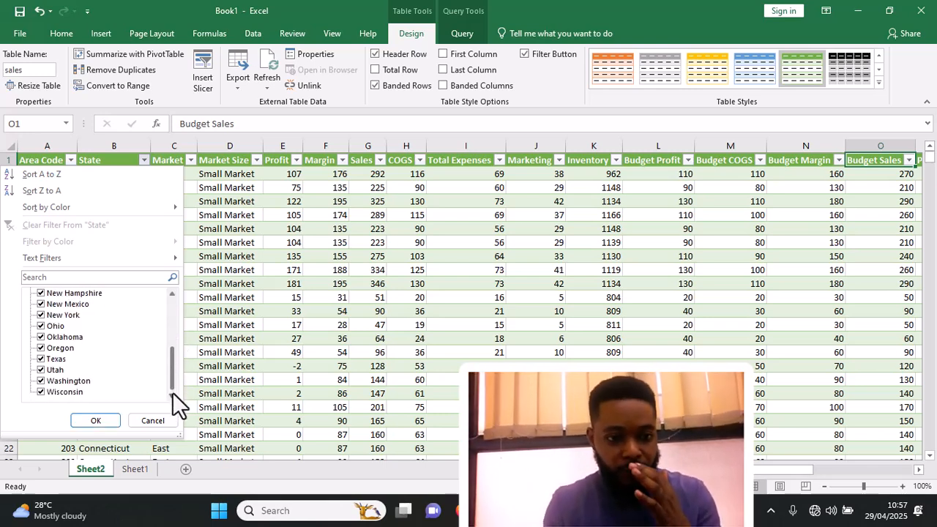
click(96, 421)
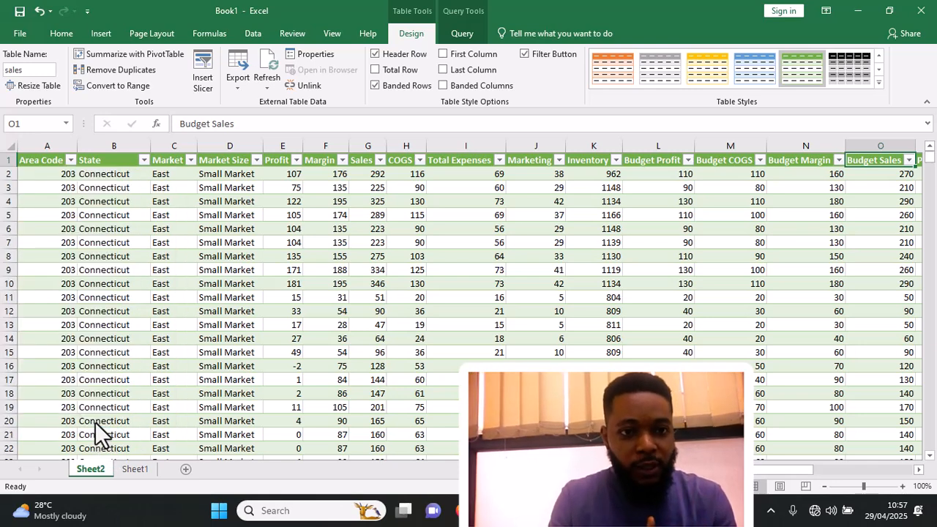
click(190, 159)
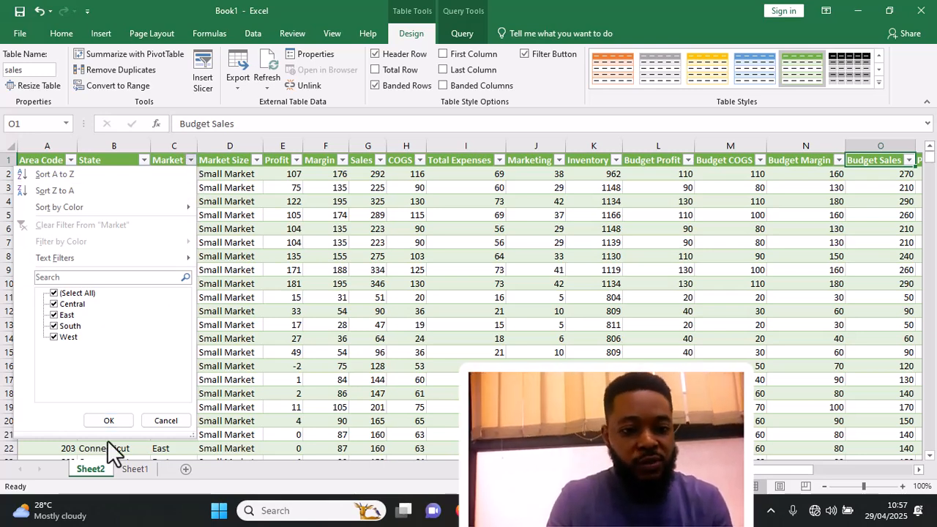
click(110, 420)
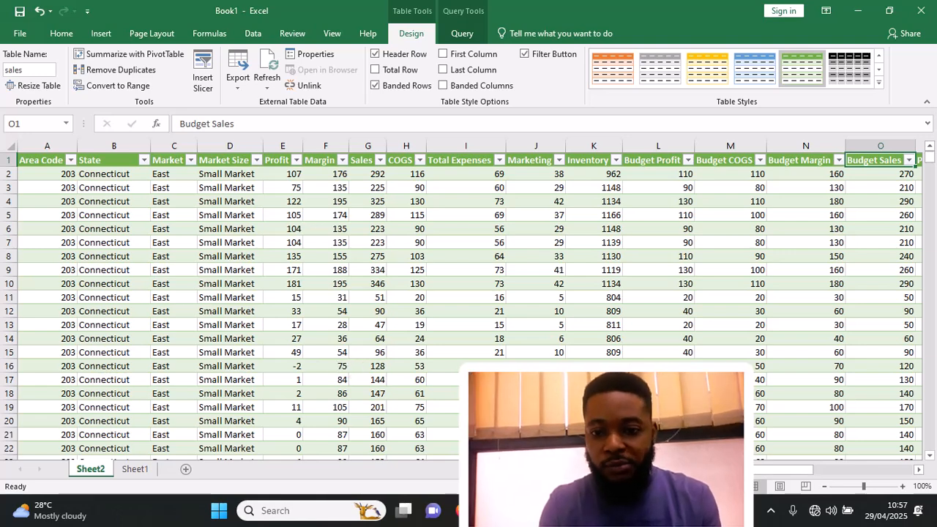
- Inspect the distinct values in the Product Type, Product and Type column filters, keeping all values selected
drag(776, 470, 885, 455)
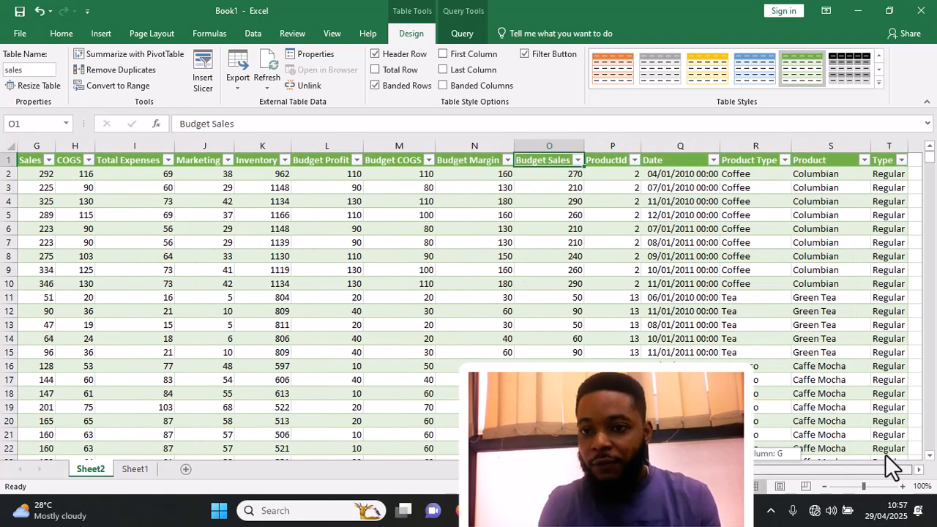
click(785, 160)
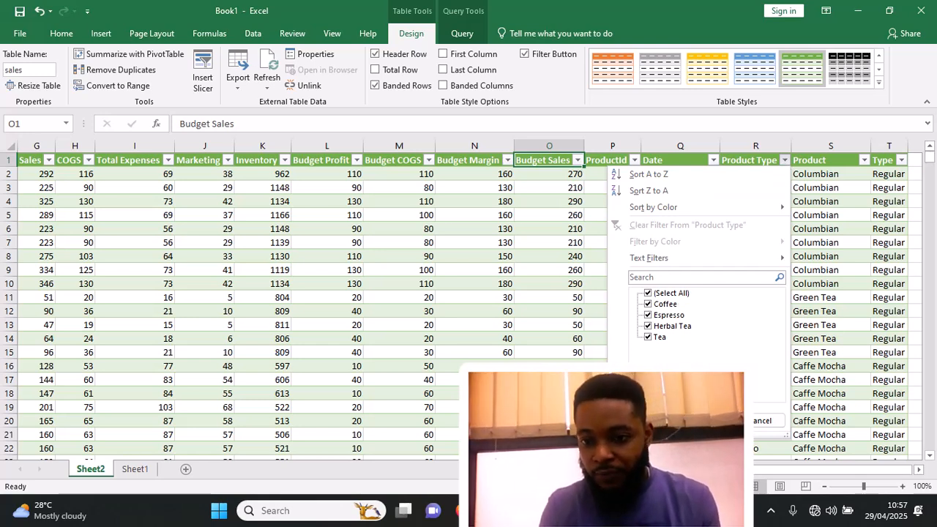
click(748, 421)
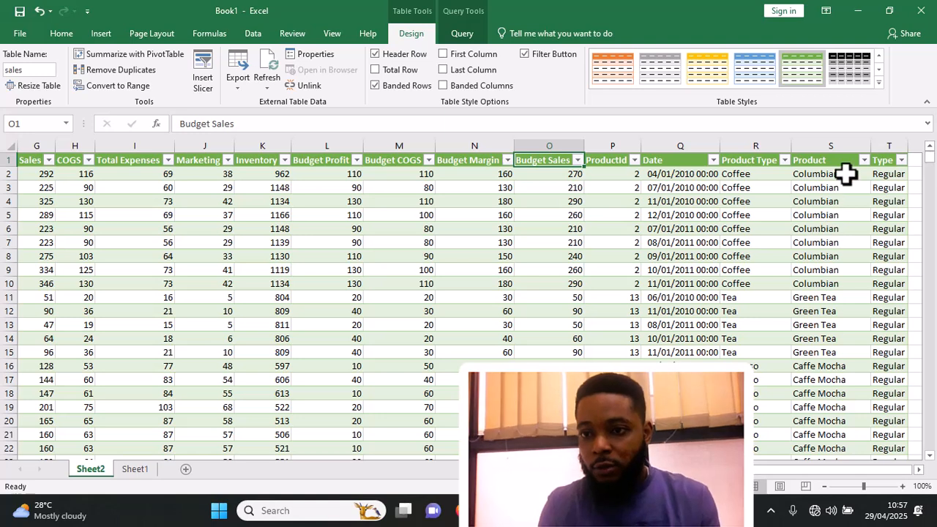
click(864, 160)
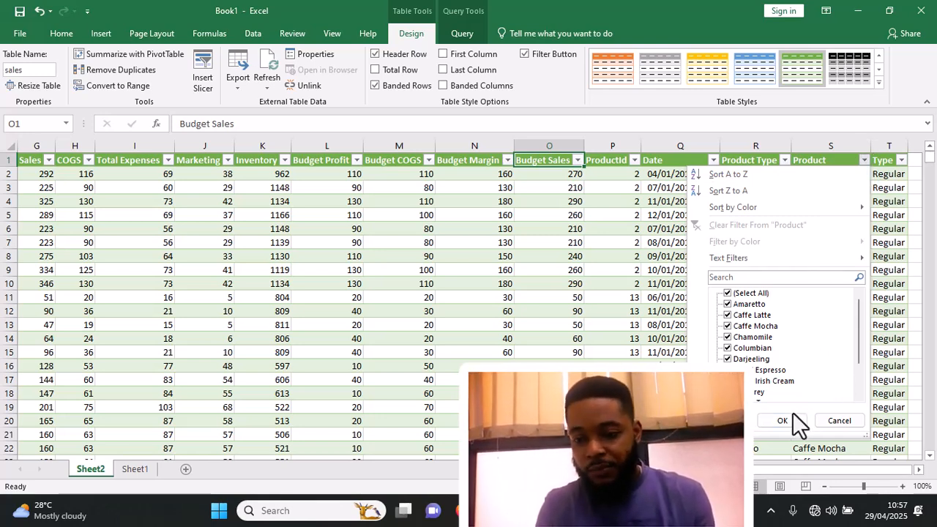
drag(859, 340, 860, 368)
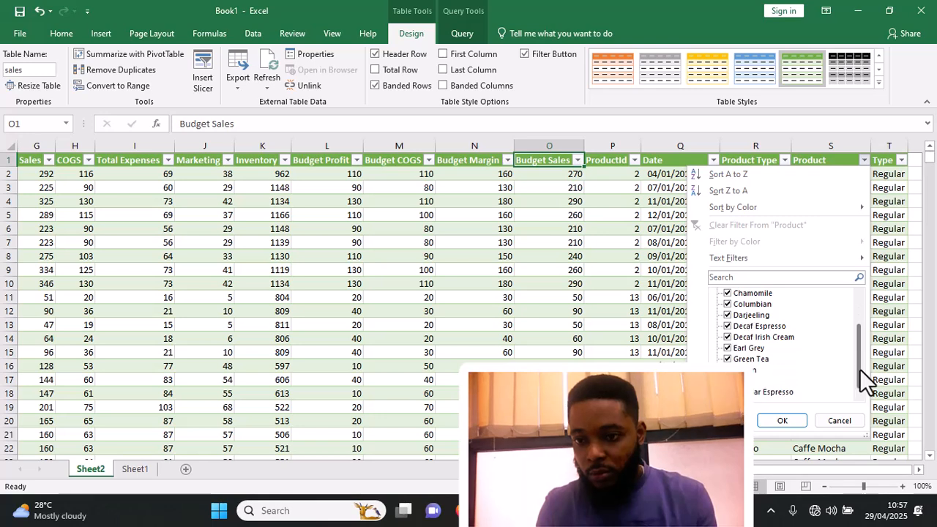
click(783, 422)
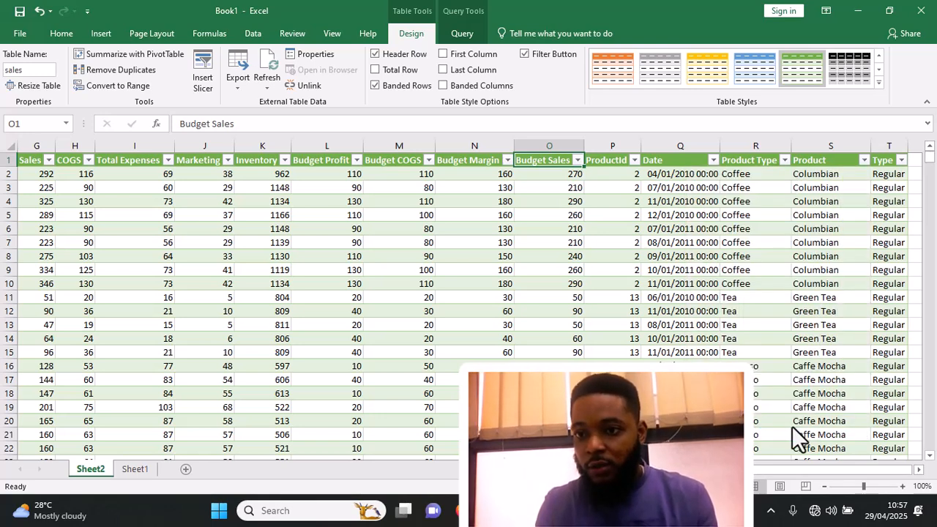
click(902, 161)
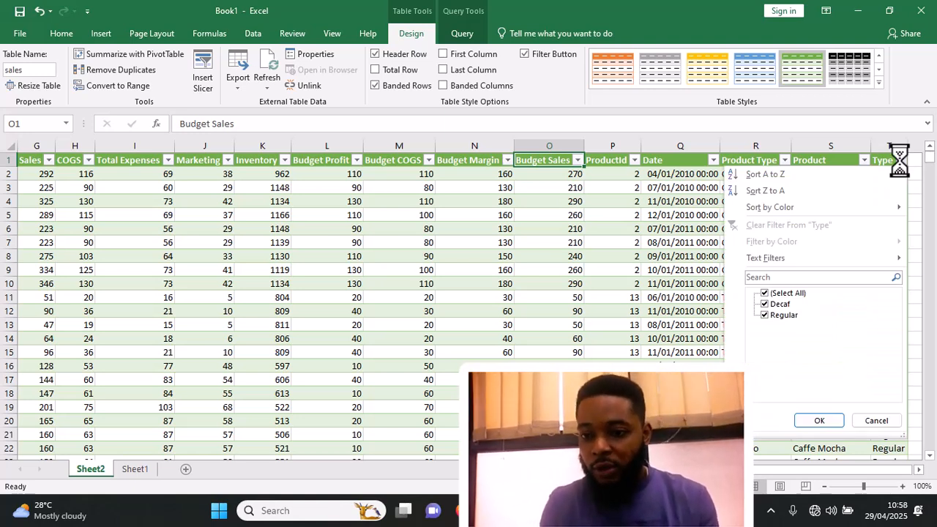
click(821, 423)
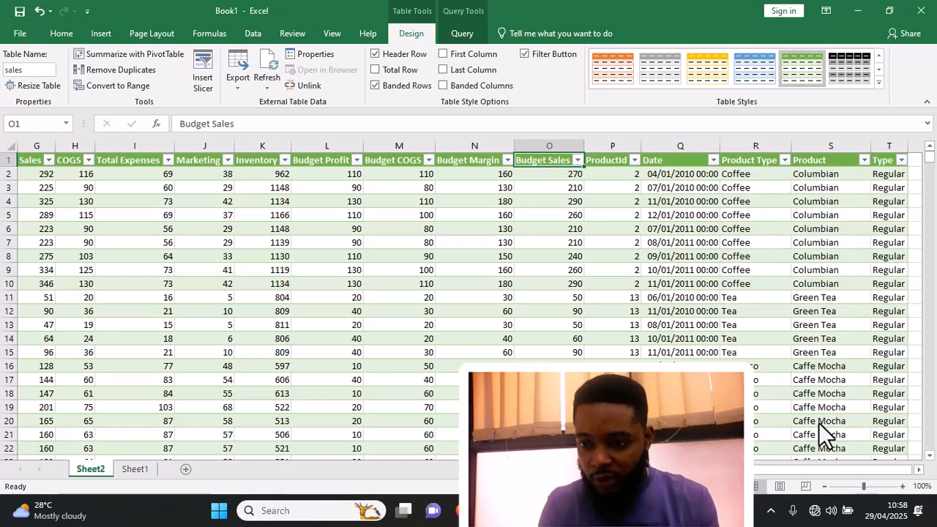
- Review the sales table's full width again, from the Area Code column across to Type and the blank columns beyond
click(919, 470)
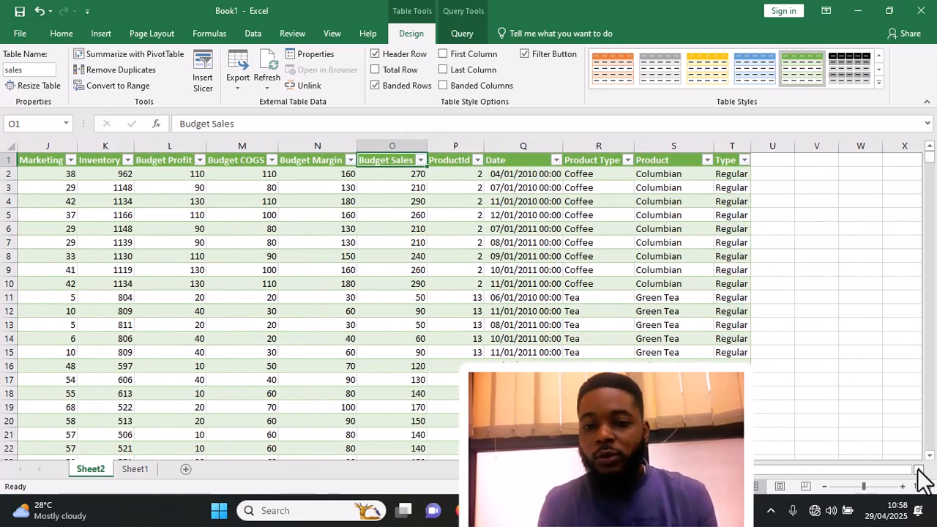
drag(748, 471, 614, 471)
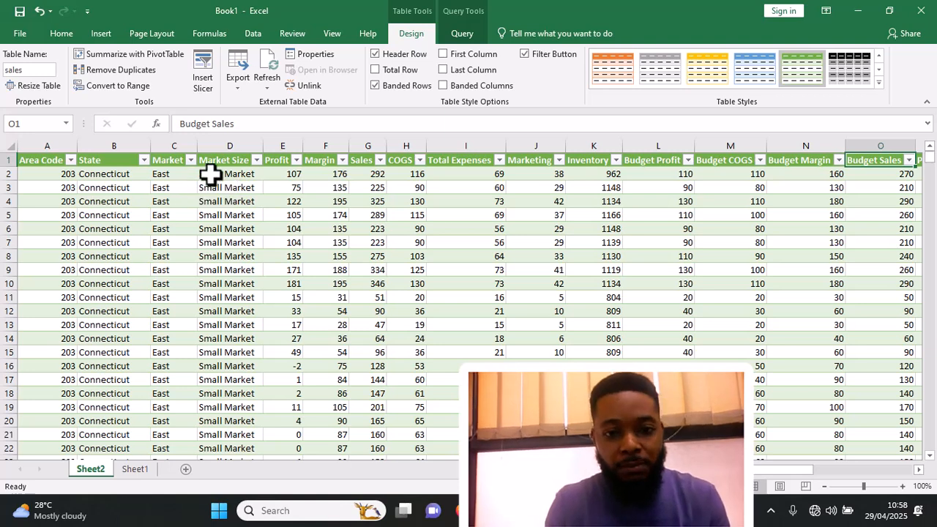
click(293, 240)
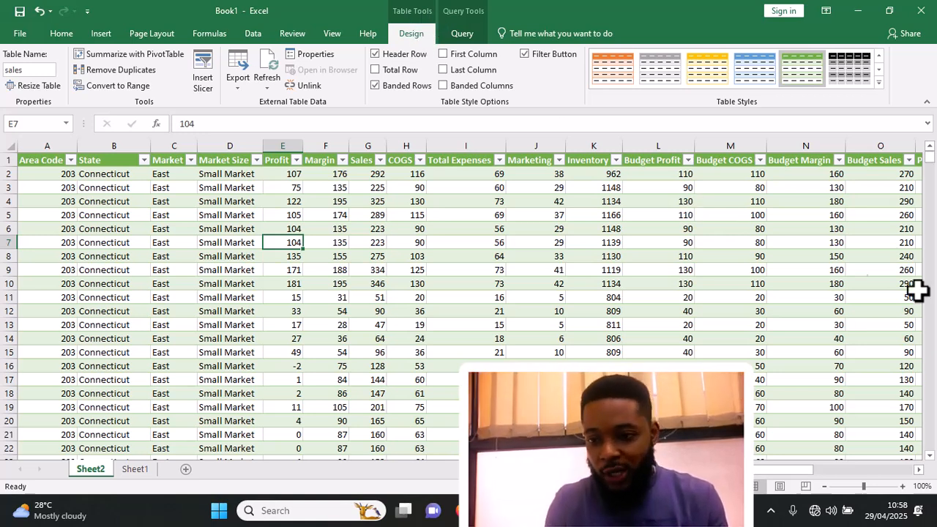
click(919, 470)
click(919, 469)
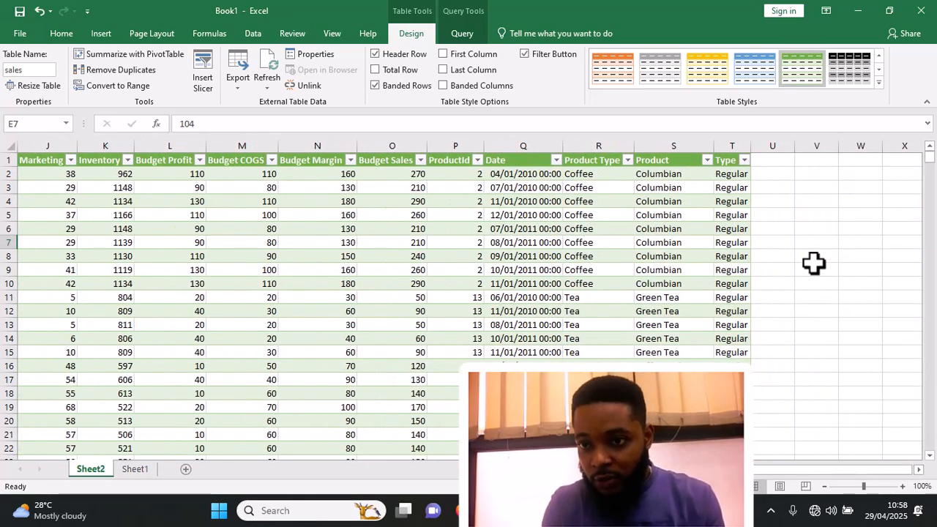
- Compare the available table tools for cell V6 outside the sales table with cells inside it, and display the table design options
click(811, 222)
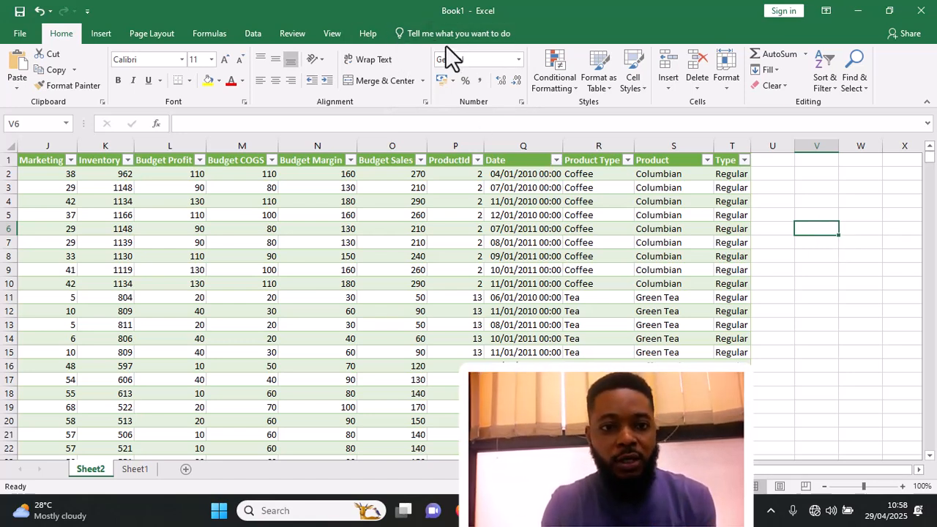
click(367, 241)
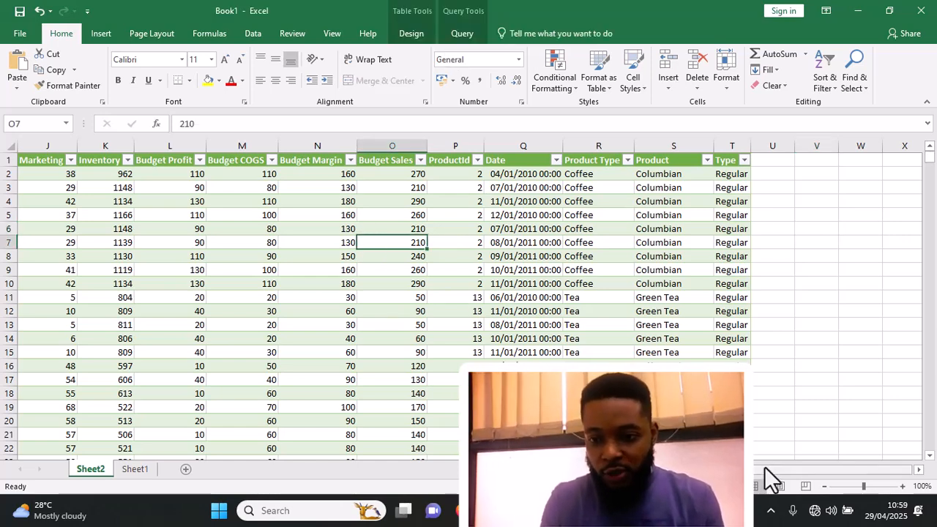
scroll(757, 477, left, 6)
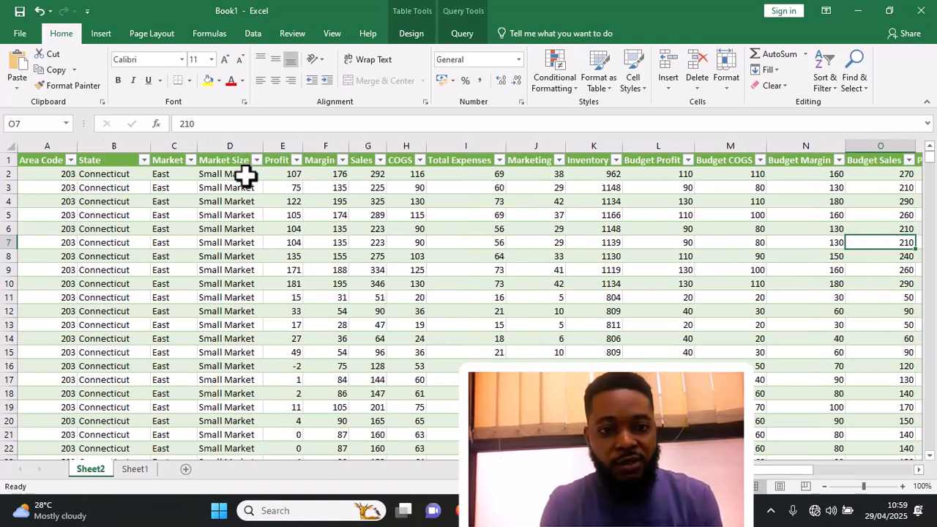
click(245, 192)
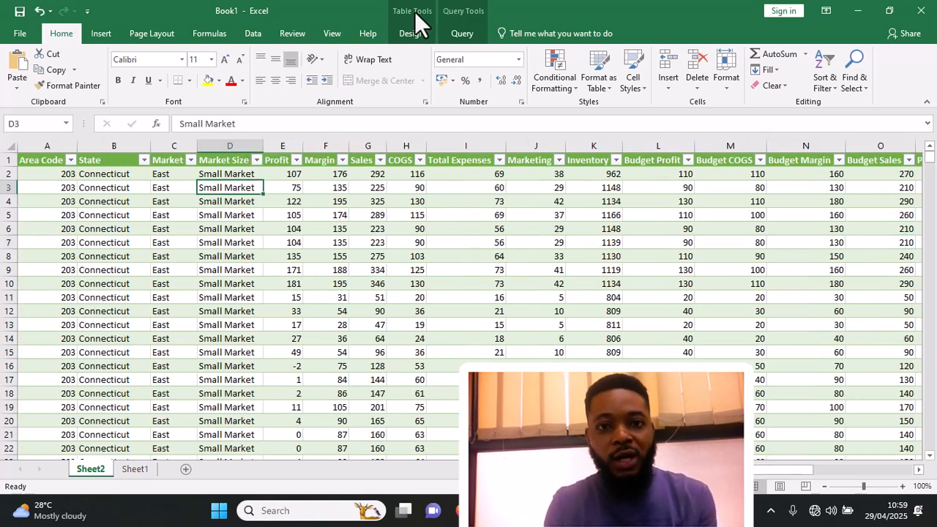
click(413, 33)
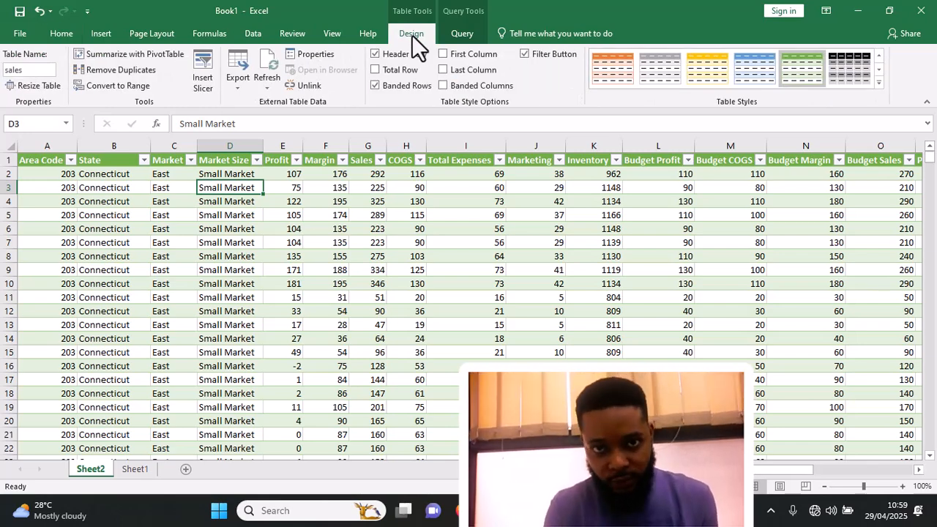
double_click(411, 35)
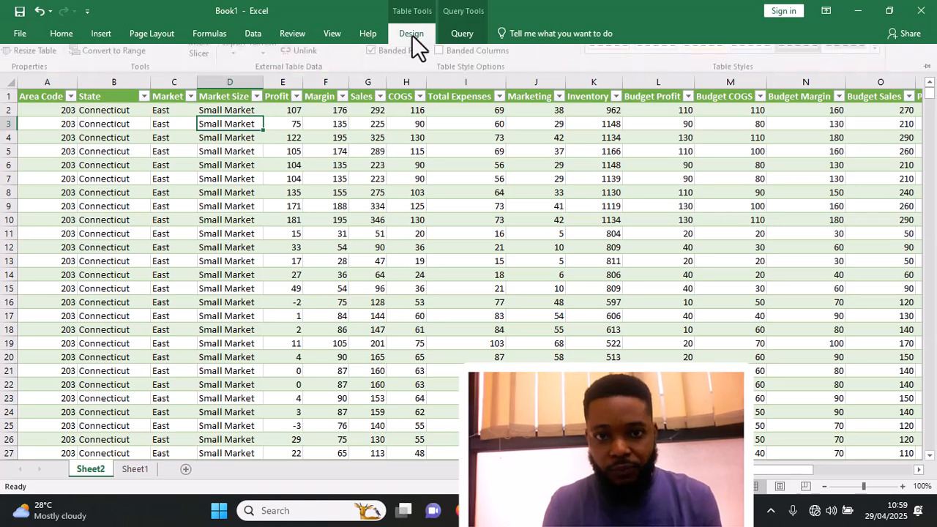
click(411, 34)
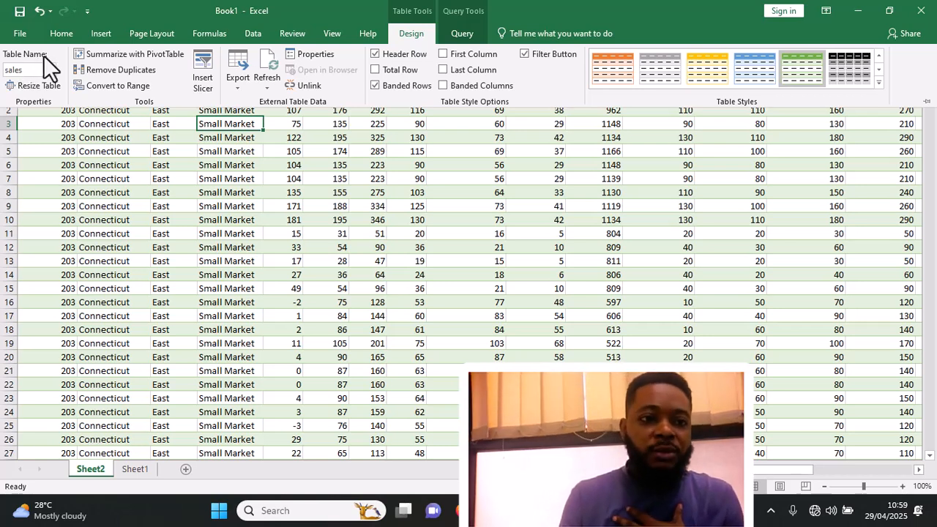
- Try replacing the sales table's name with TABLE
click(27, 70)
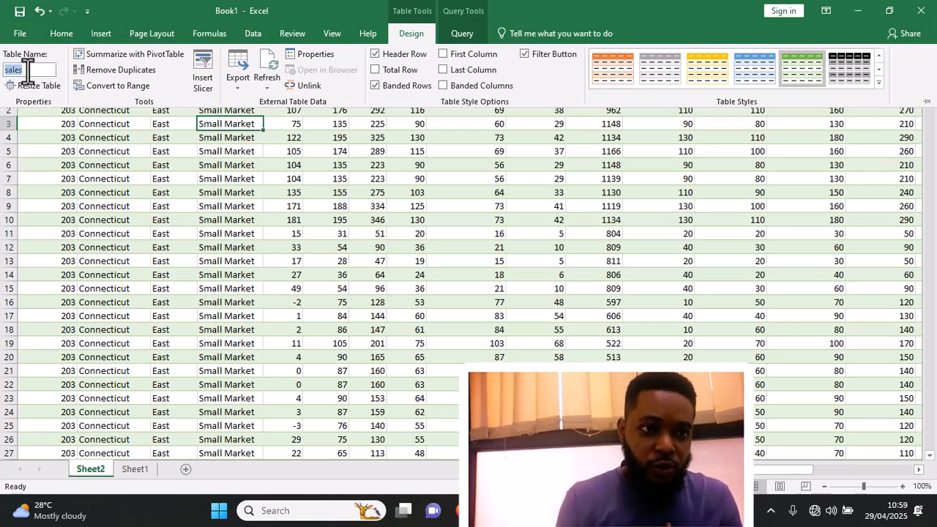
click(27, 70)
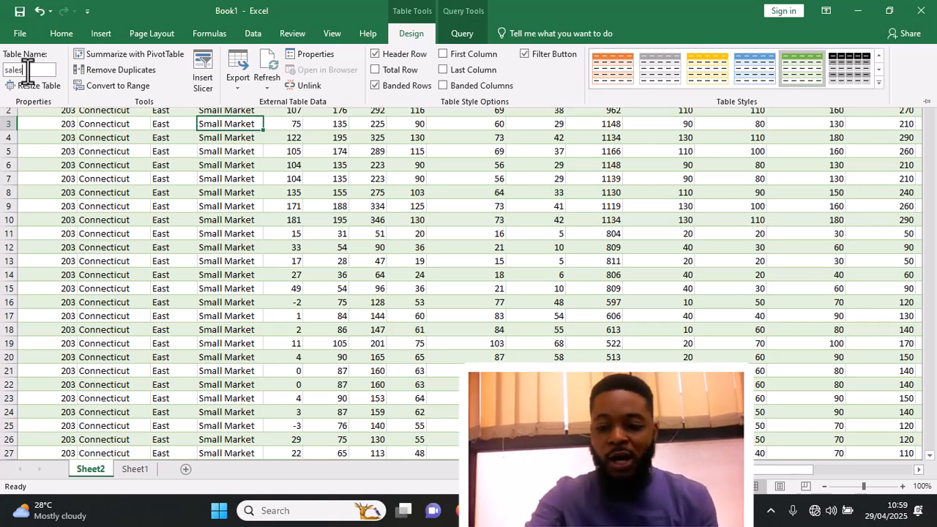
key(BackSpace)
key(BackSpace)
key(BackSpace)
key(BackSpace)
key(BackSpace)
text(TABLE)
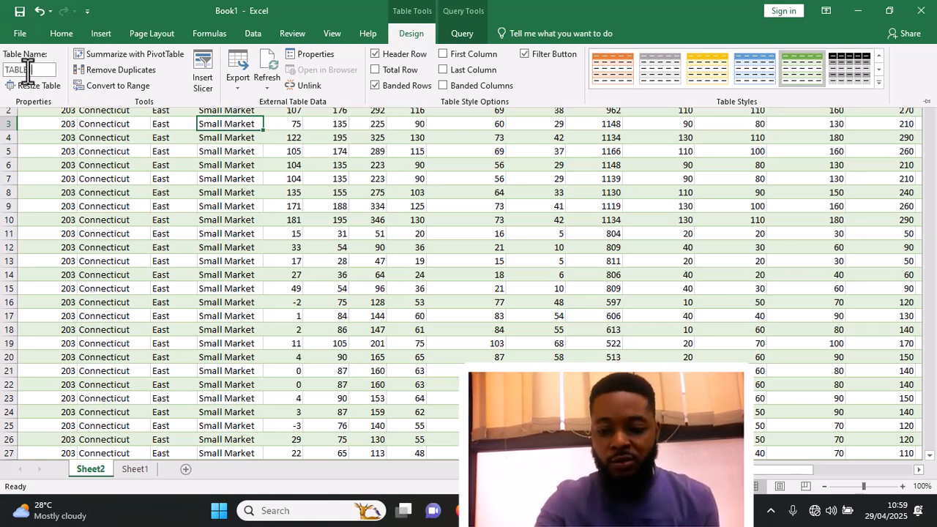
- Enter sales as the table's name again and collapse the ribbon
key(BackSpace)
key(BackSpace)
key(BackSpace)
key(BackSpace)
key(BackSpace)
text(sale)
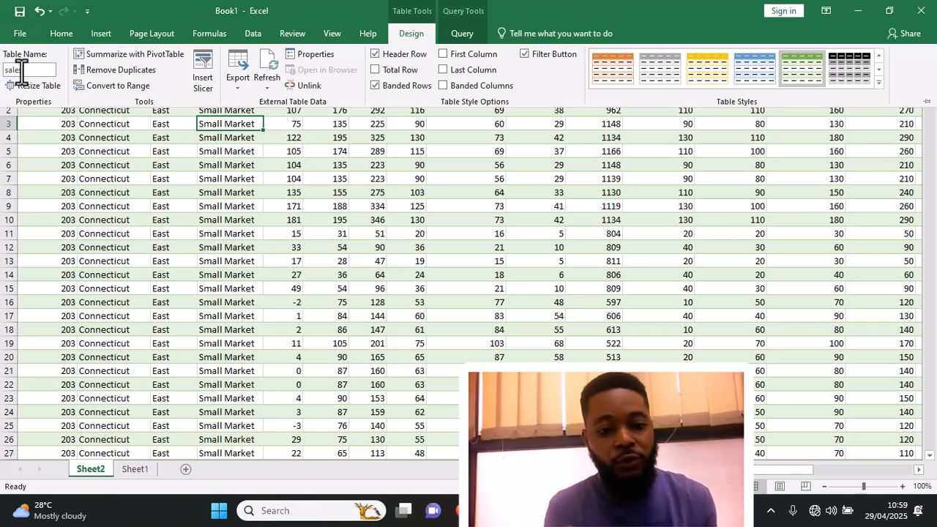
text(s)
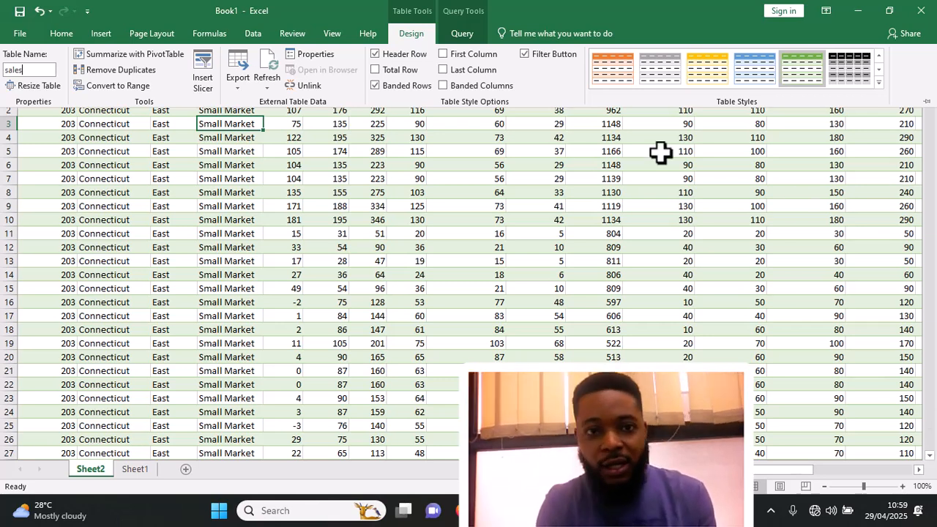
double_click(408, 37)
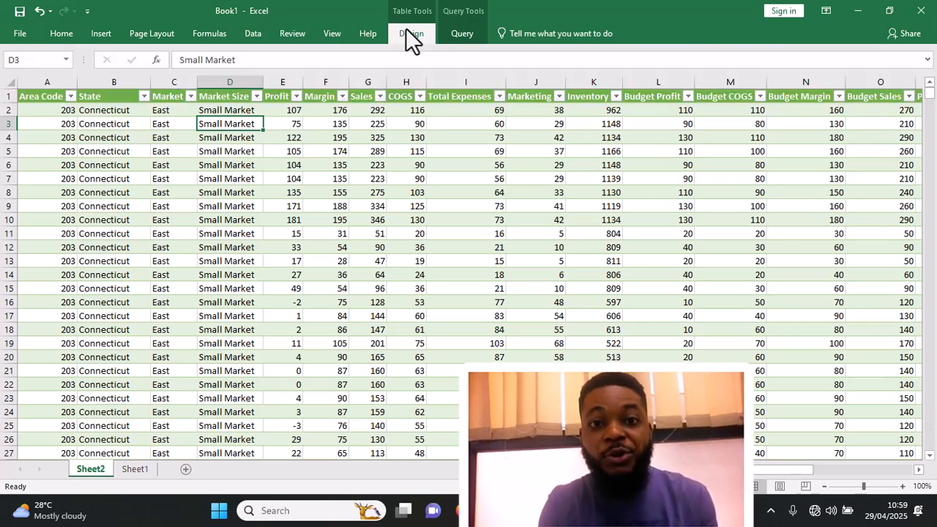
double_click(409, 38)
click(409, 33)
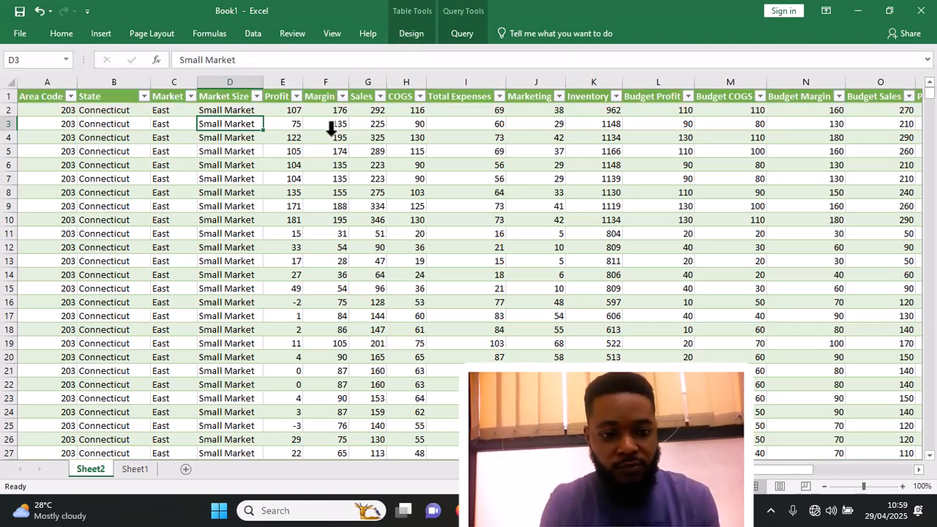
- Rename Sheet2, which holds the sales table, as data
double_click(88, 469)
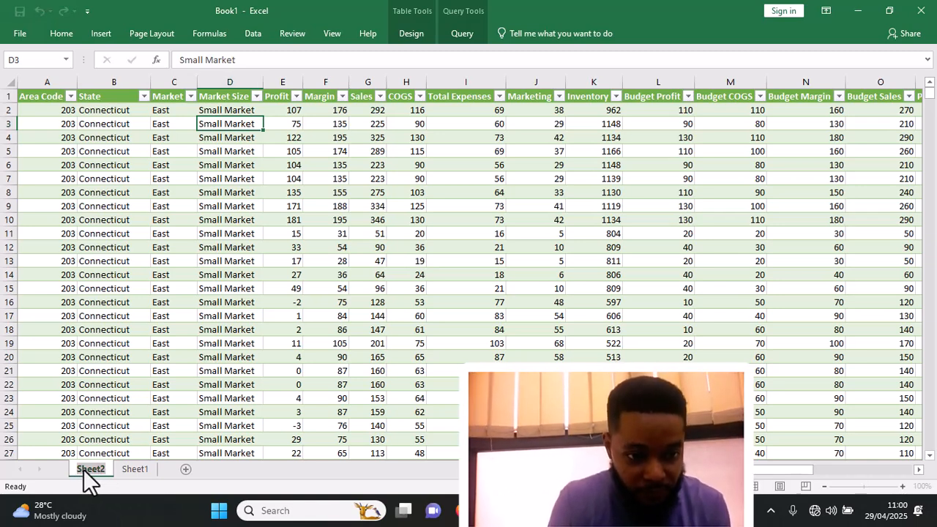
key(BackSpace)
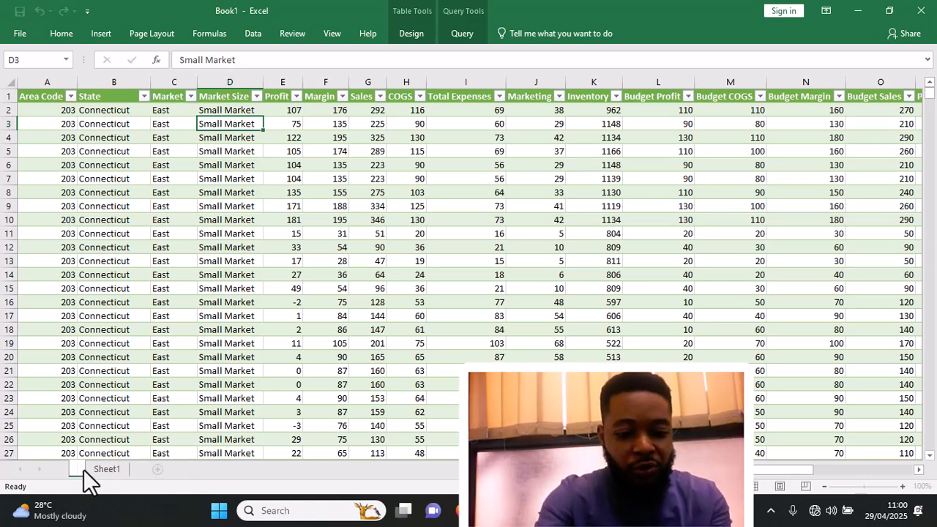
text(data)
key(Return)
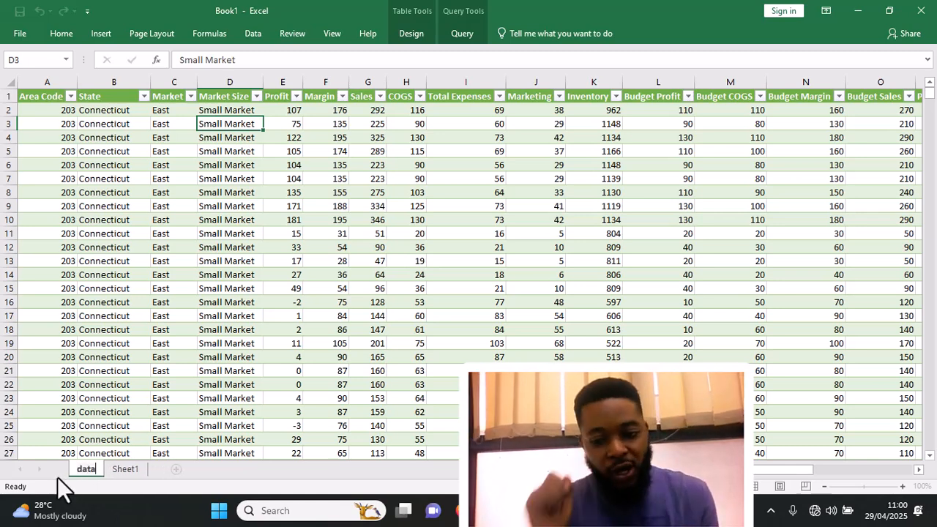
key(Return)
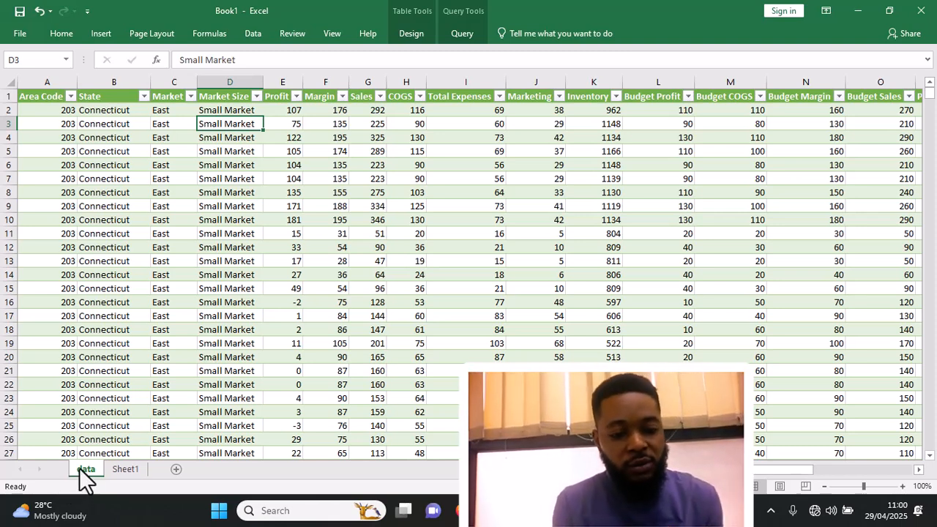
- Rename Sheet1 as pivot
click(126, 469)
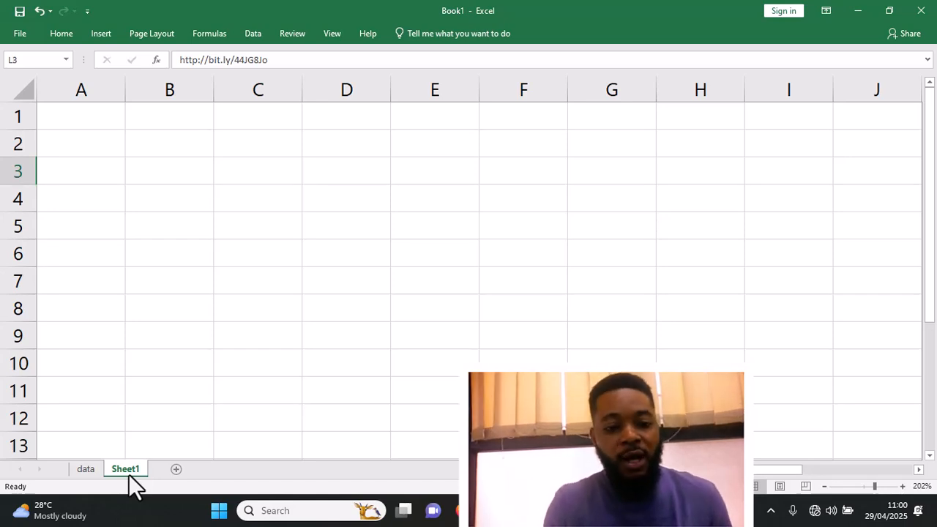
double_click(126, 468)
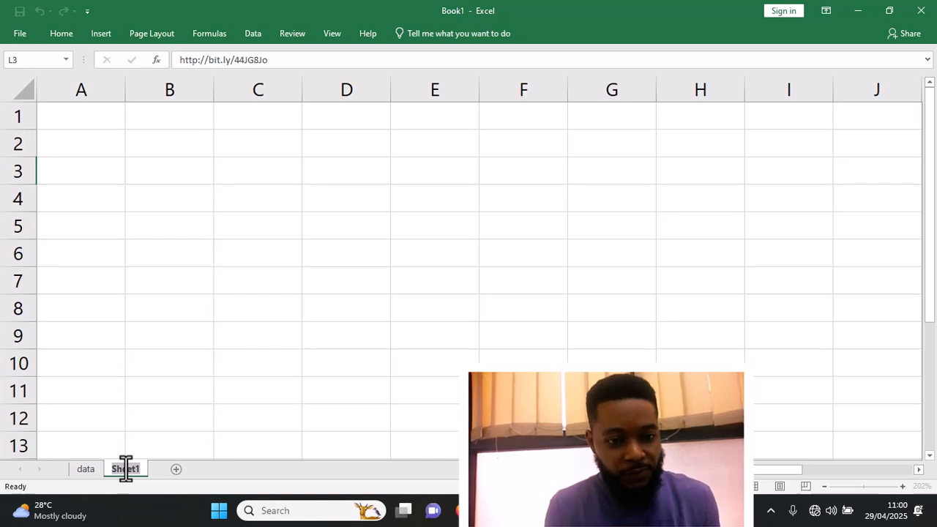
key(BackSpace)
text(pivot)
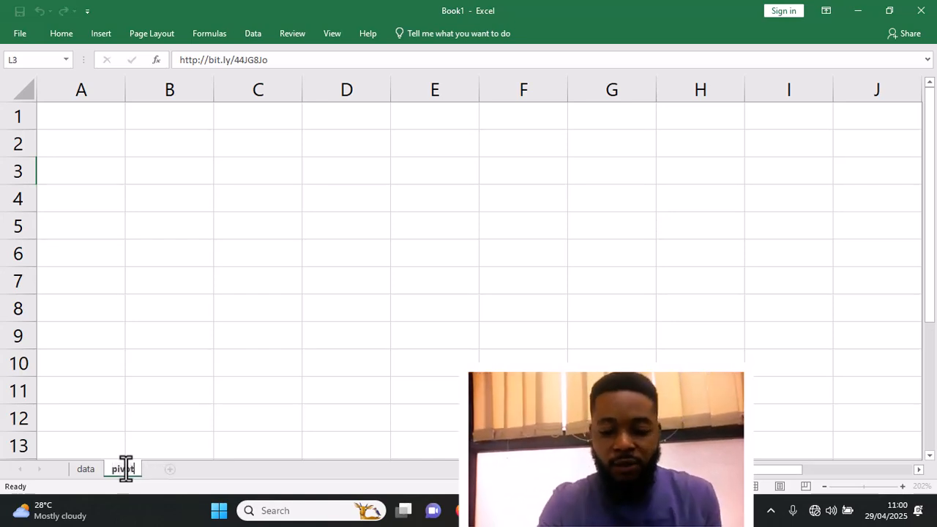
key(Return)
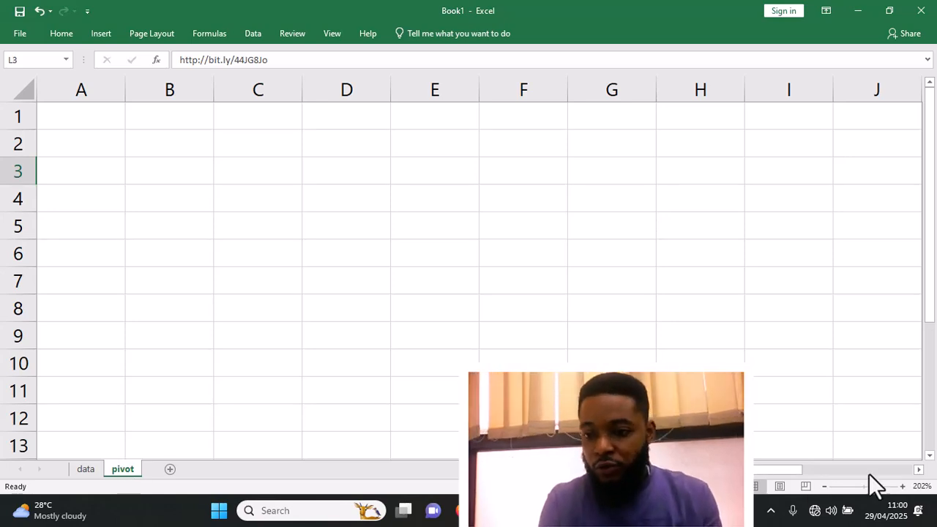
drag(875, 489, 870, 488)
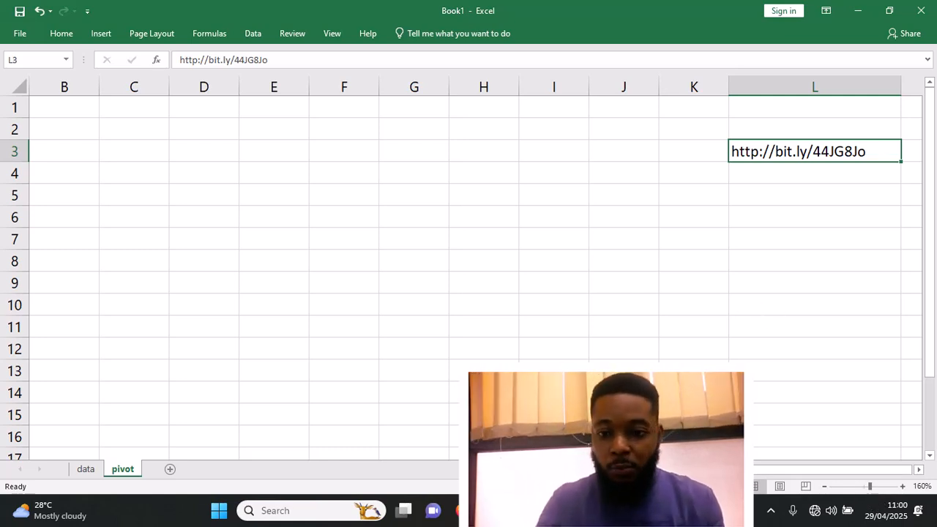
mouse_move(623, 470)
mouse_down()
mouse_move(591, 469)
mouse_move(623, 470)
mouse_up()
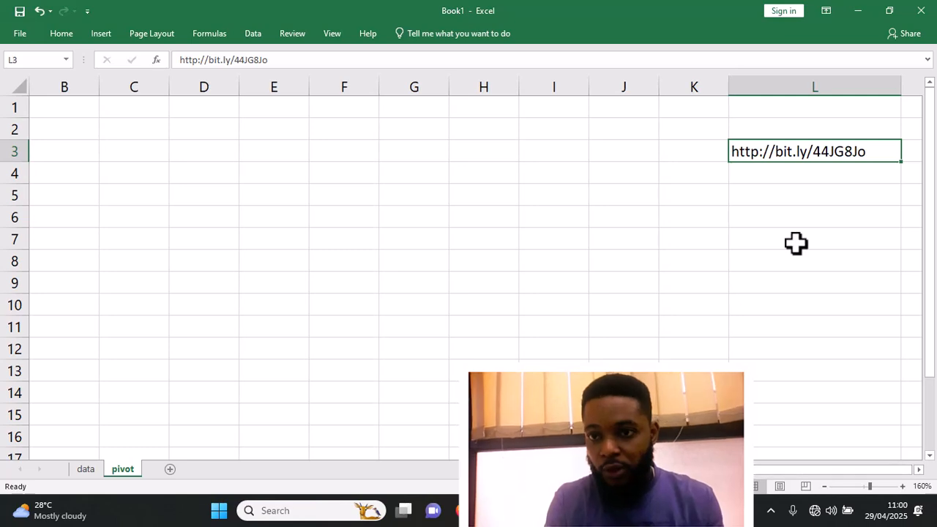
double_click(872, 156)
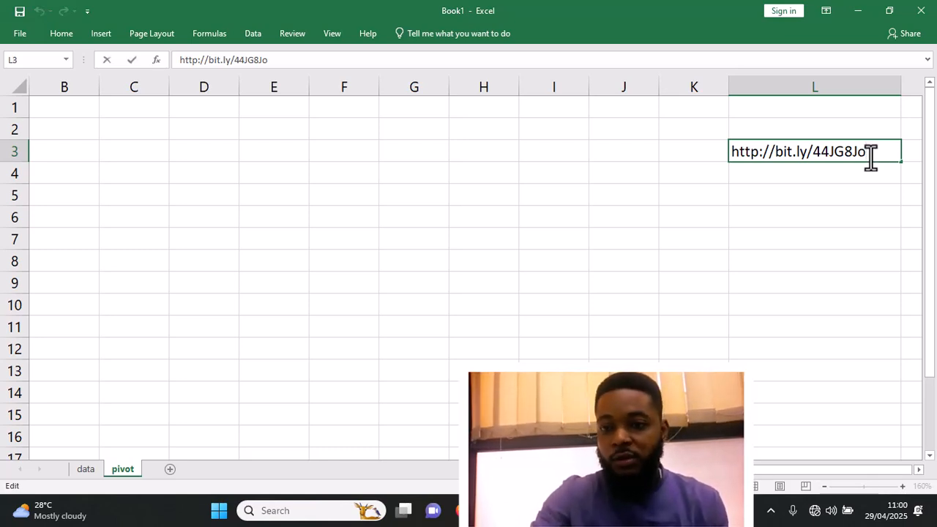
key(BackSpace)
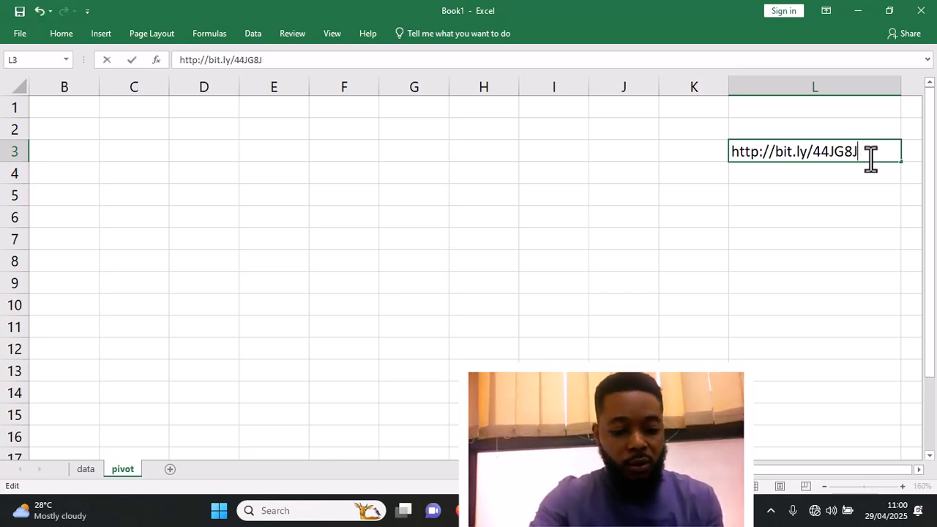
key(ctrl+z)
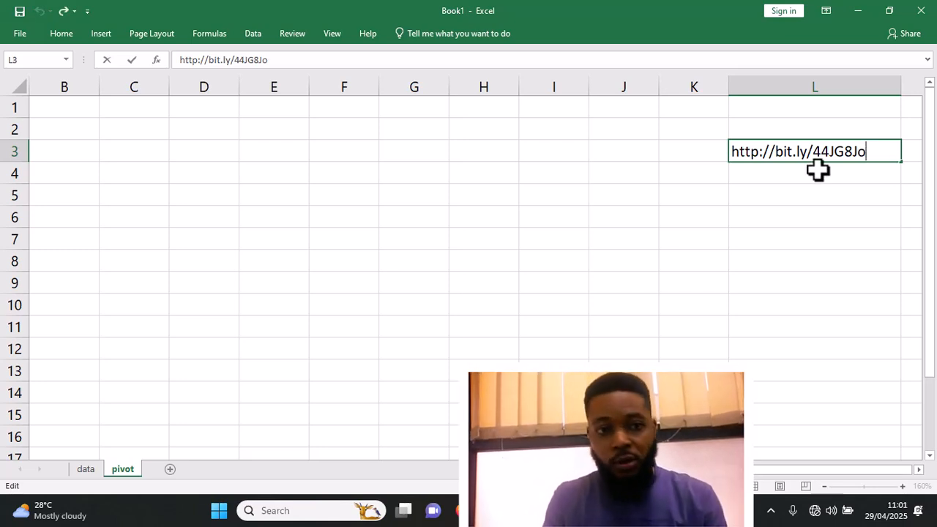
key(Return)
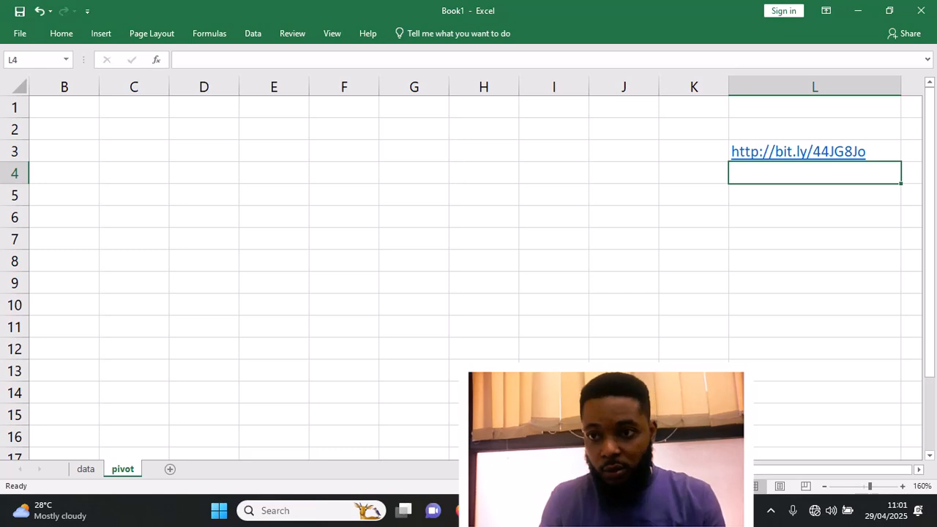
- Create a pivot table from the sales table at cell A2 of the existing pivot sheet
scroll(468, 271, left, 1)
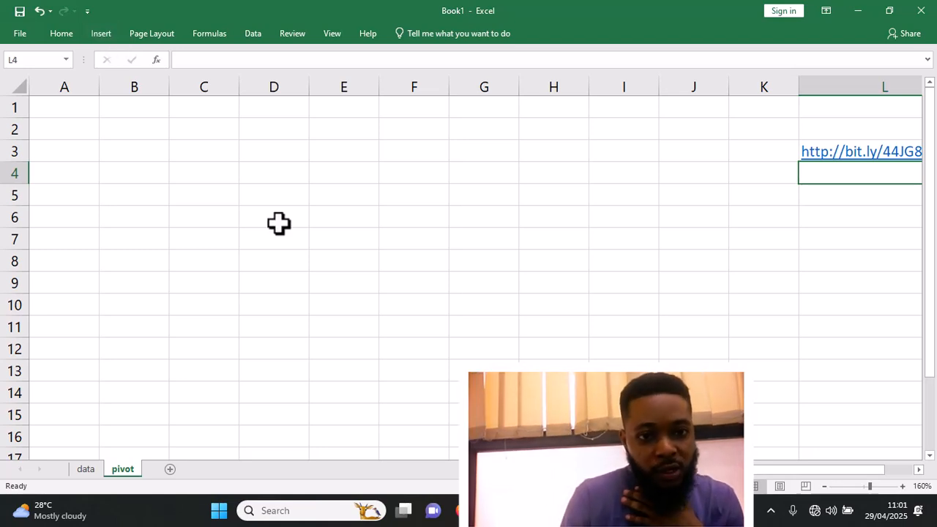
click(338, 175)
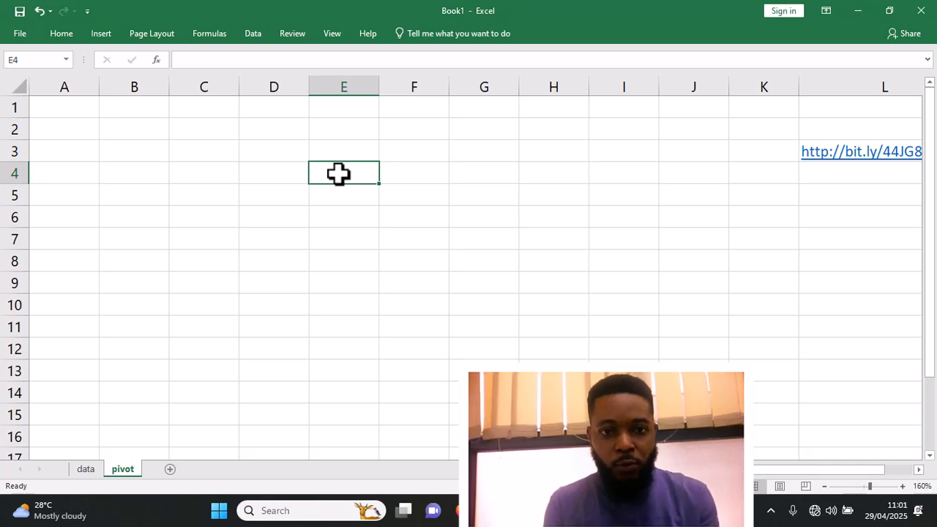
click(746, 227)
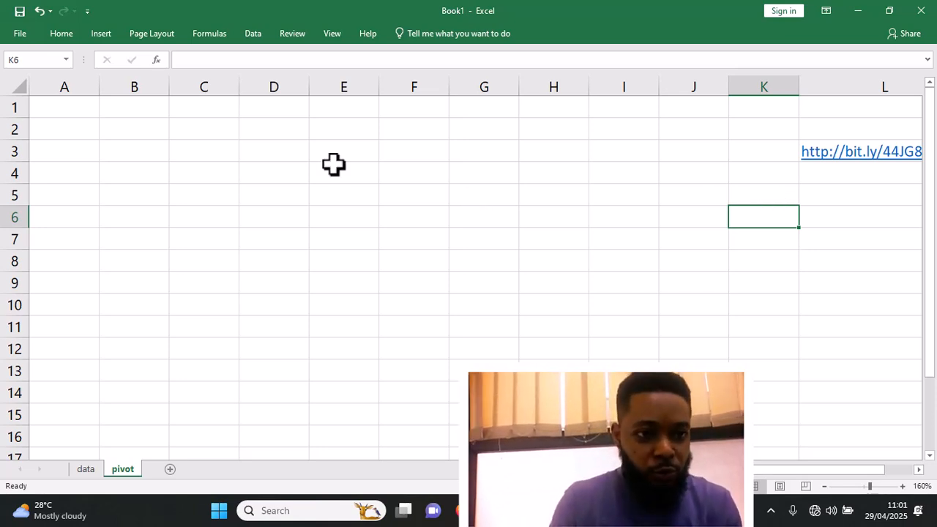
click(65, 129)
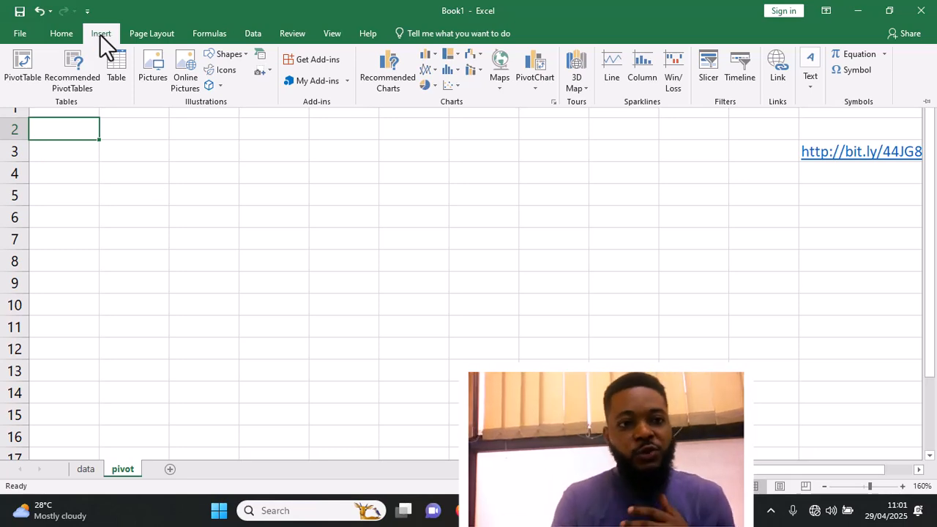
click(21, 73)
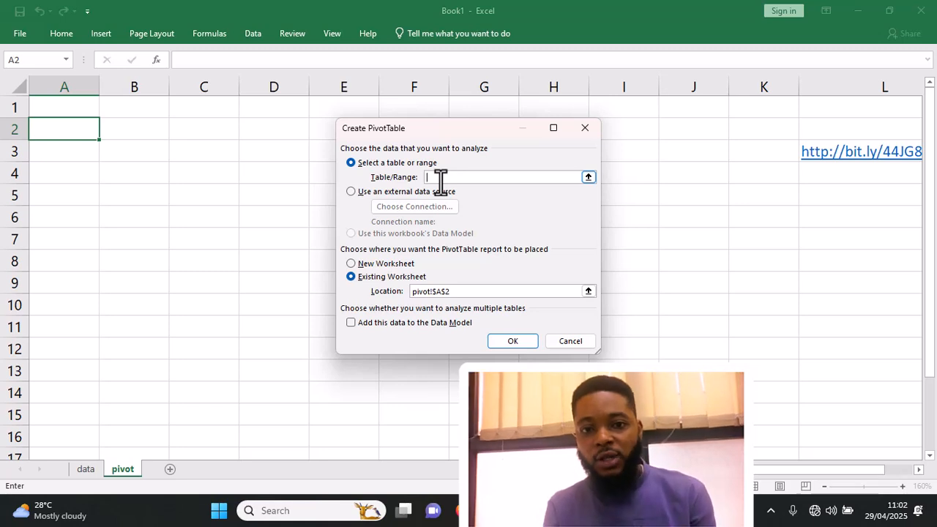
text(sal)
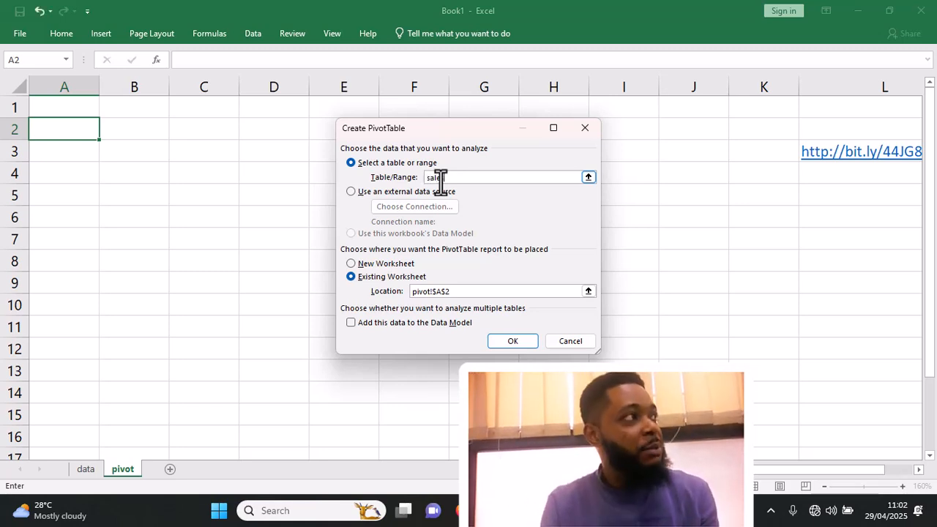
text(es)
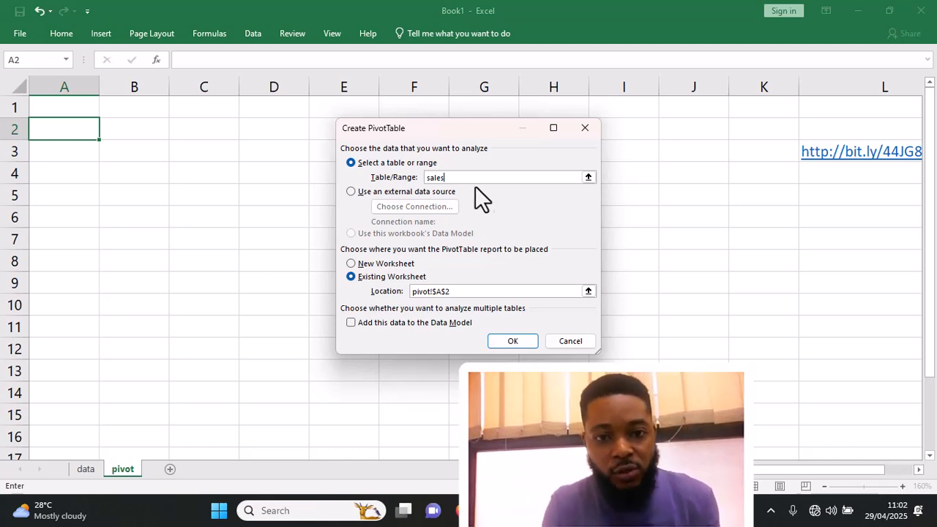
click(352, 163)
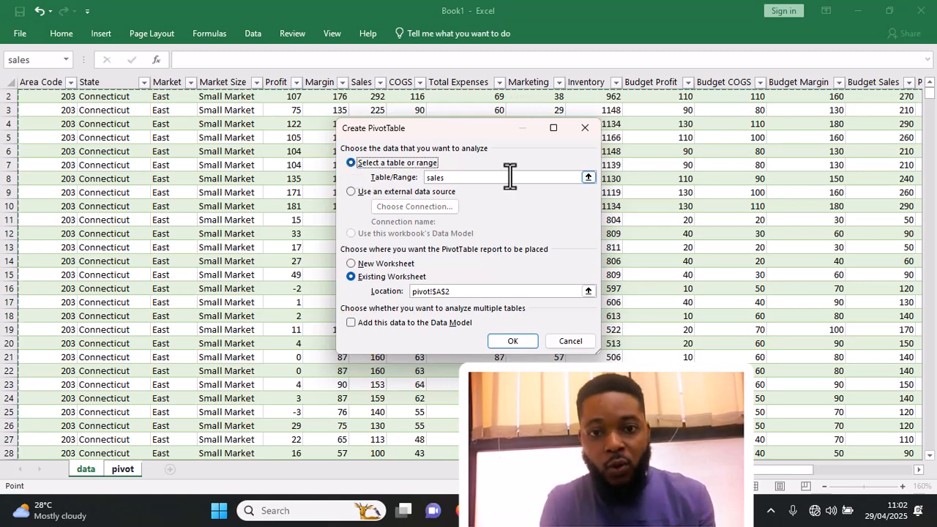
click(456, 178)
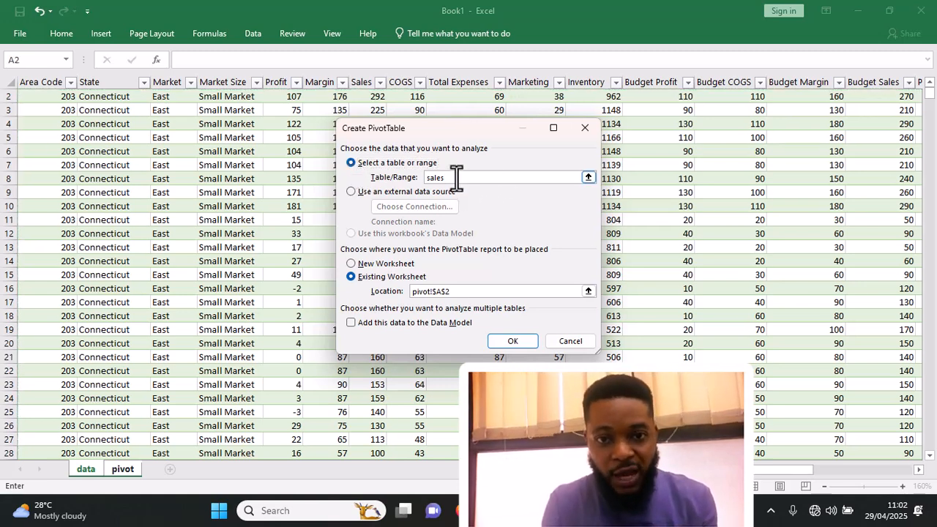
key(BackSpace)
text(s)
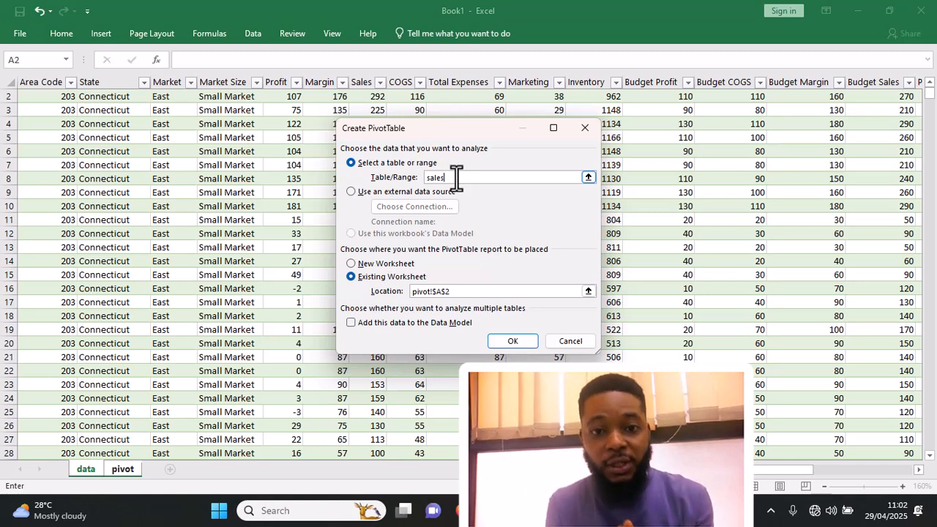
click(518, 343)
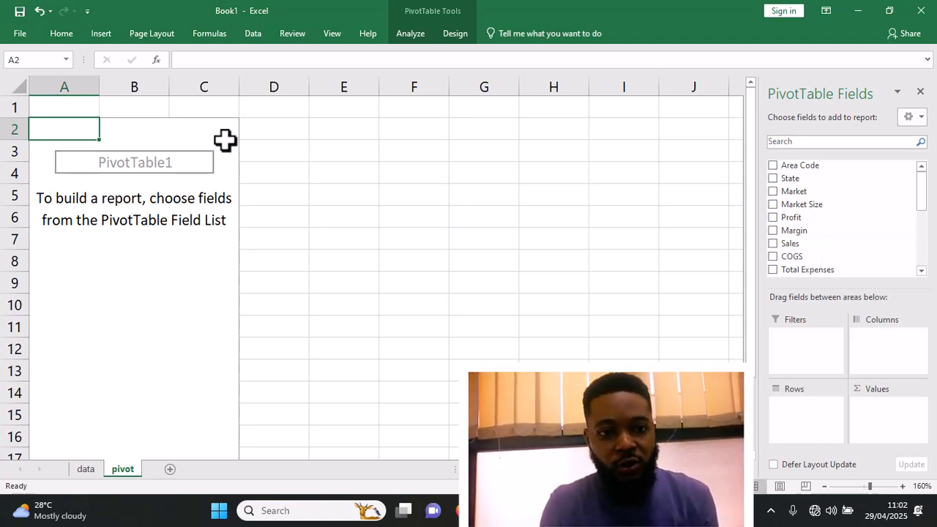
- Select the entire empty pivot table on the pivot sheet and delete it
click(189, 139)
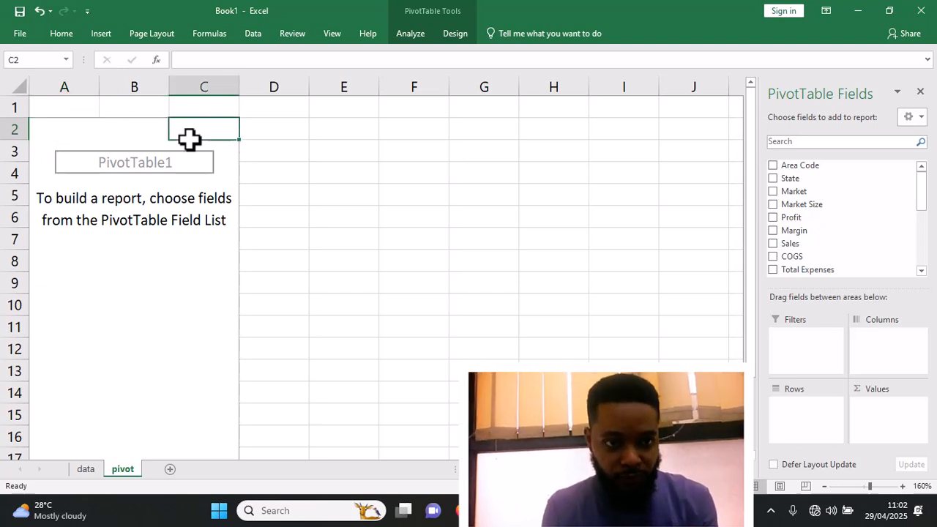
click(410, 35)
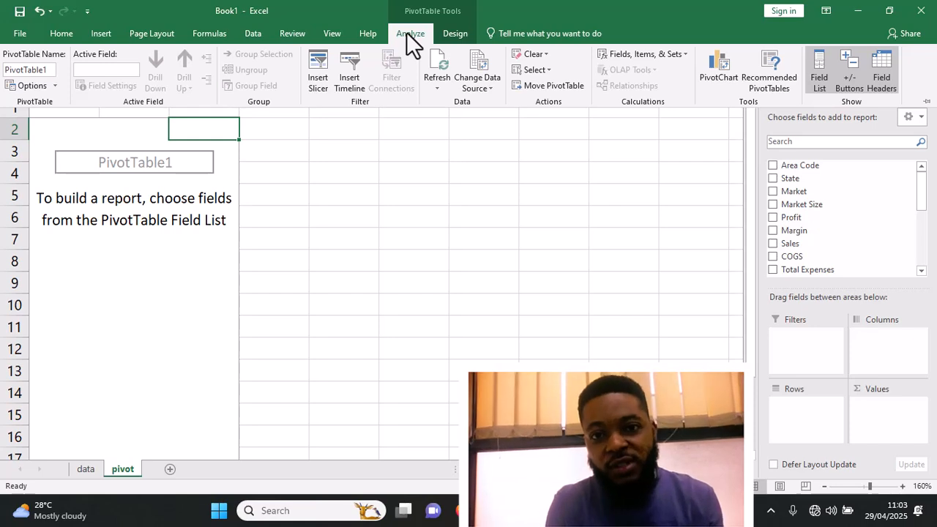
click(549, 71)
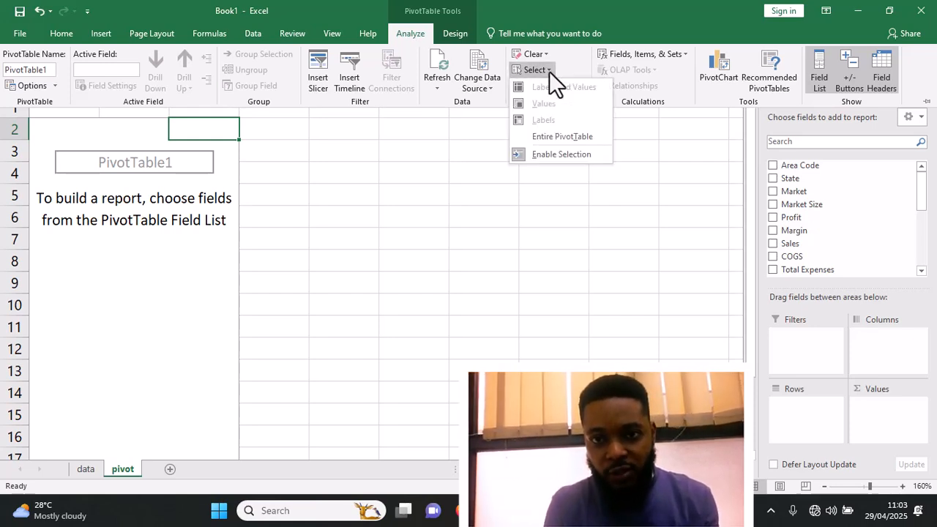
click(563, 136)
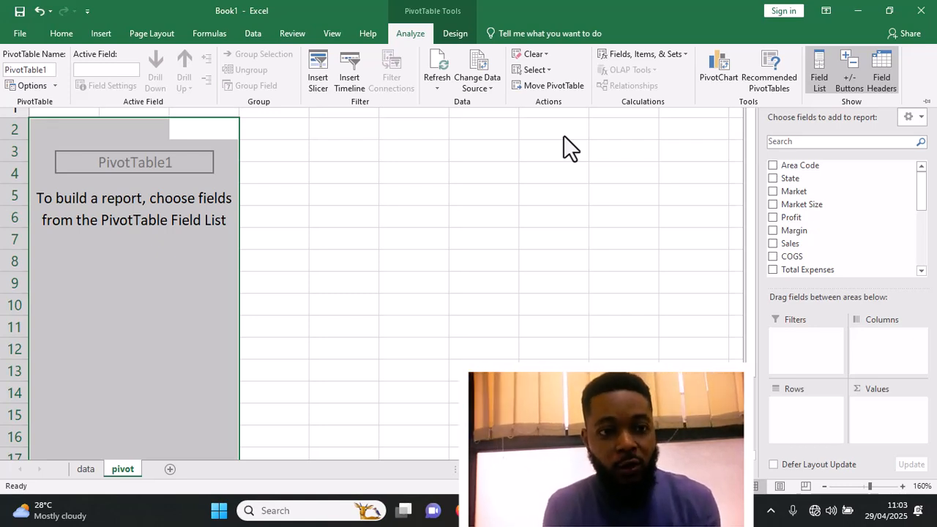
key(Delete)
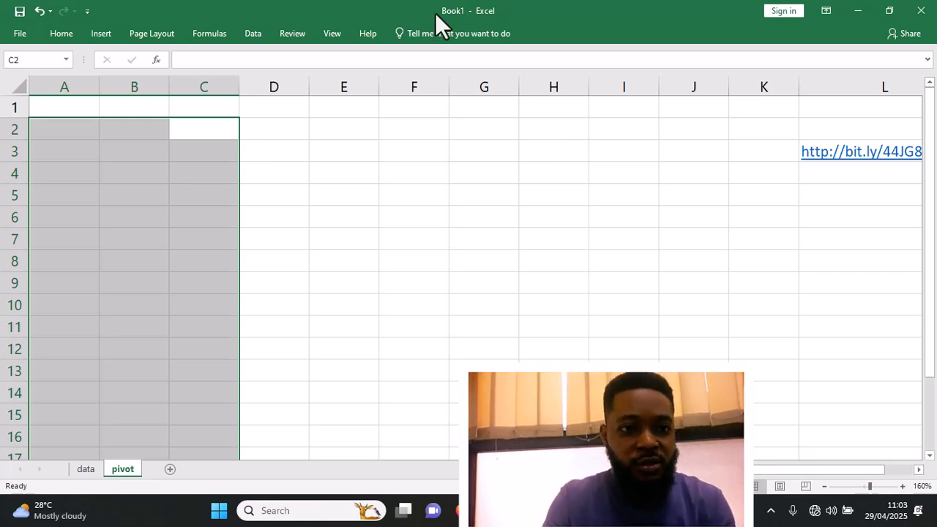
- Create a pivot table from the sales table at cell C2 of the existing pivot sheet
click(100, 35)
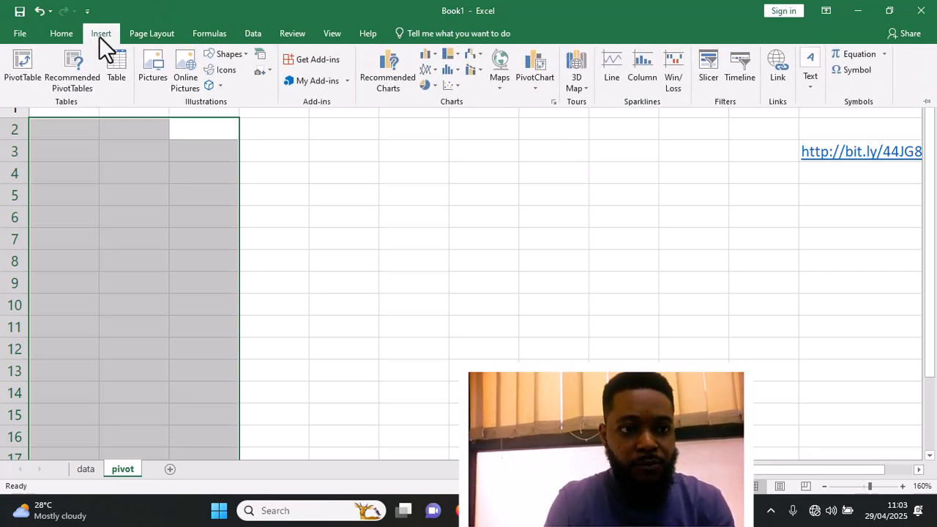
click(19, 71)
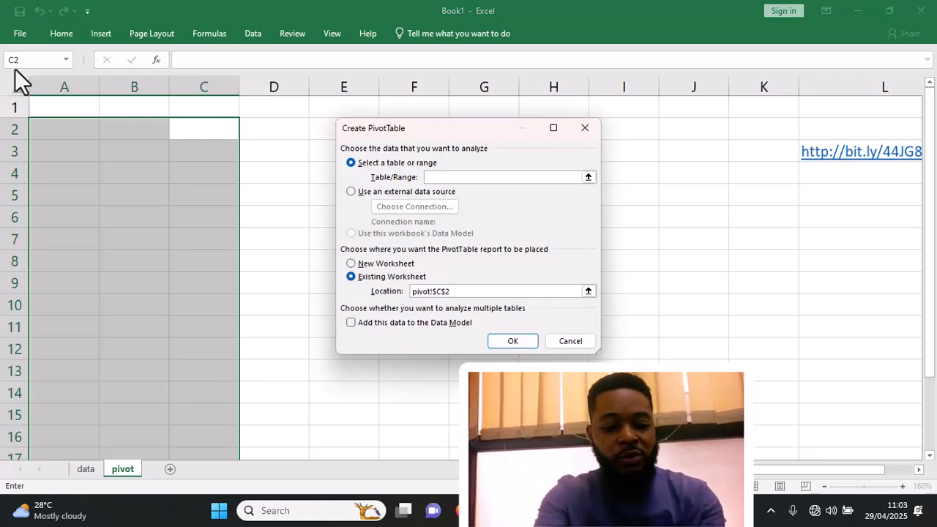
text(sales)
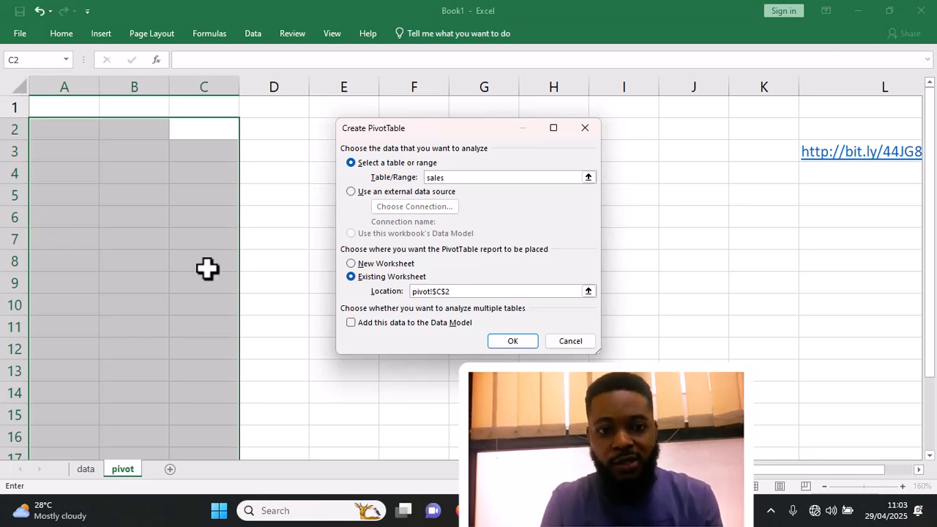
click(513, 341)
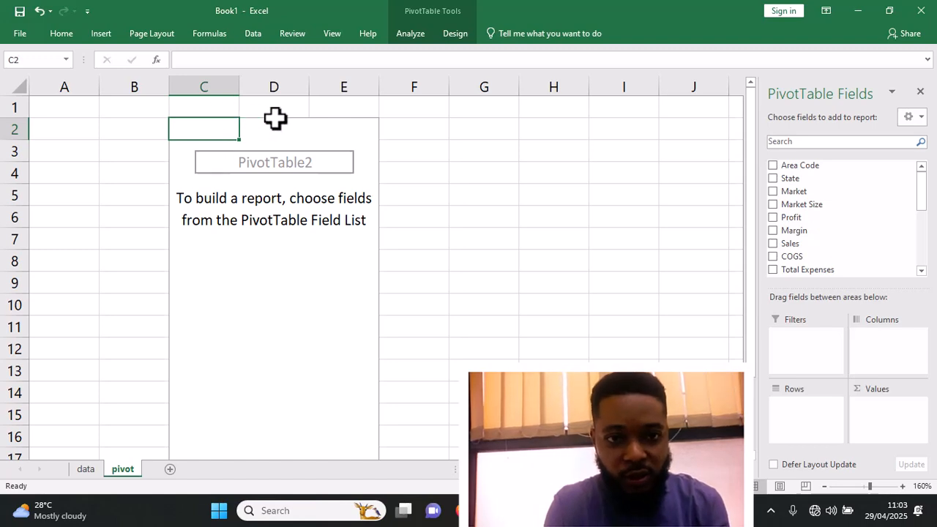
click(56, 132)
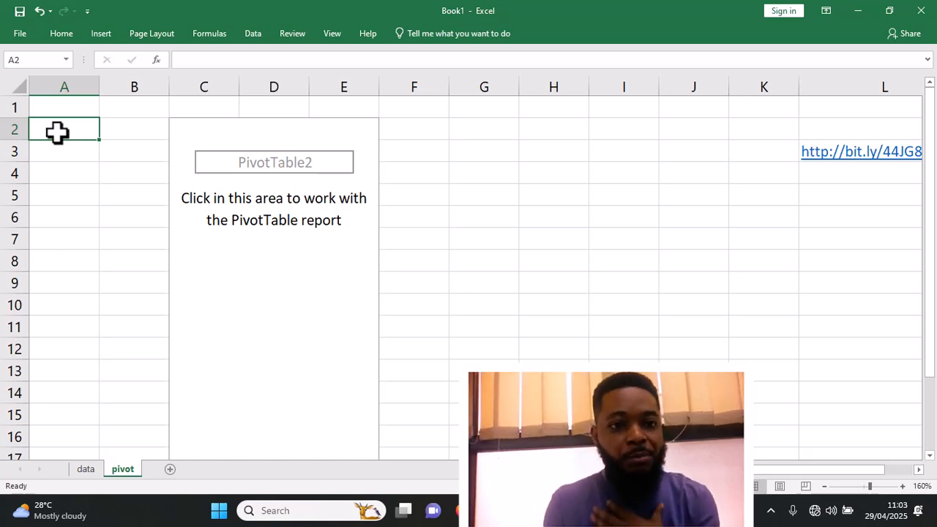
click(216, 125)
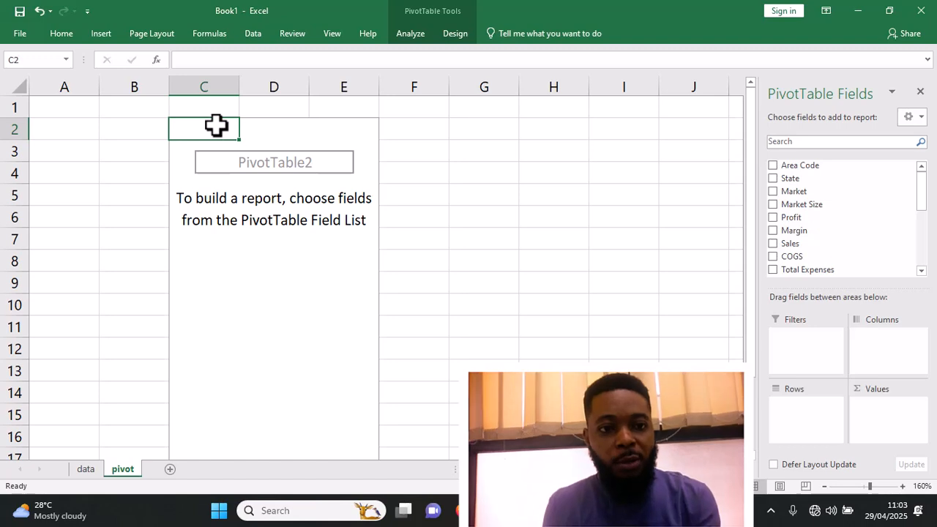
click(67, 126)
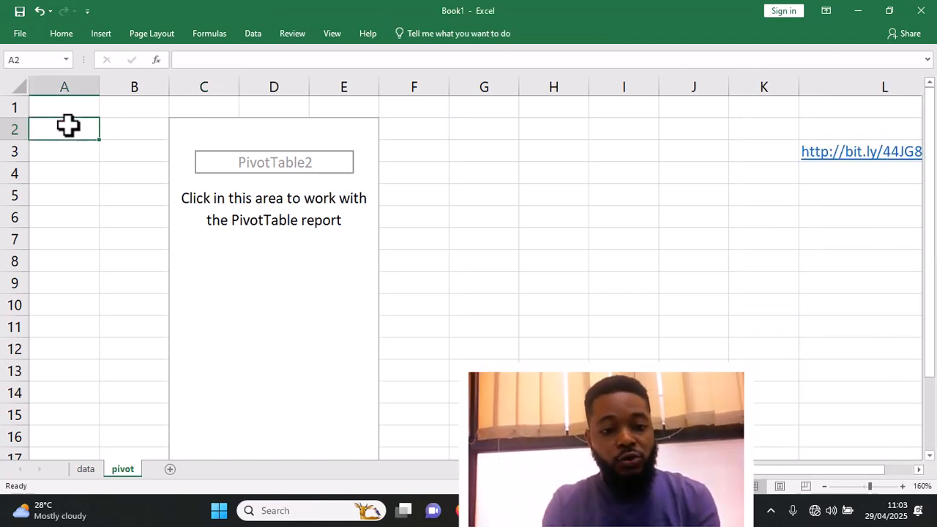
- Move the pivot table to cell A2 of the existing pivot sheet
click(200, 129)
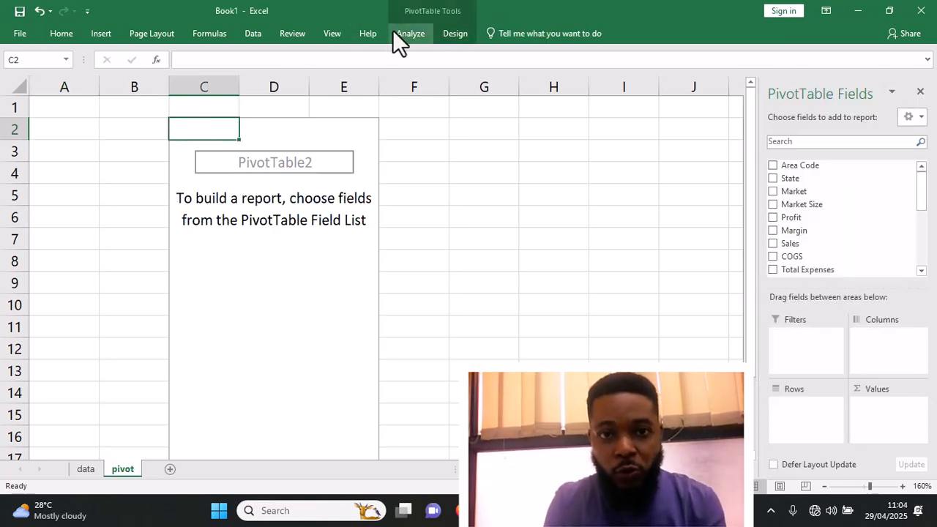
click(410, 37)
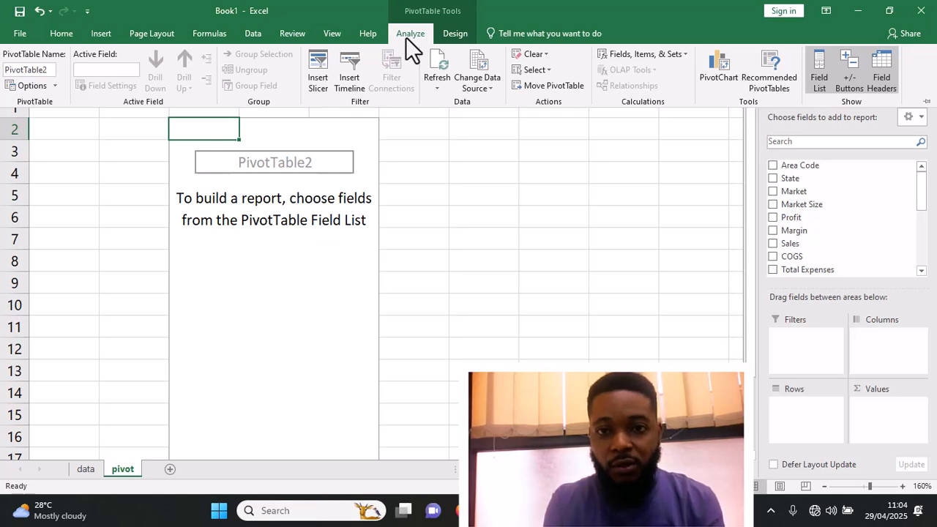
click(554, 85)
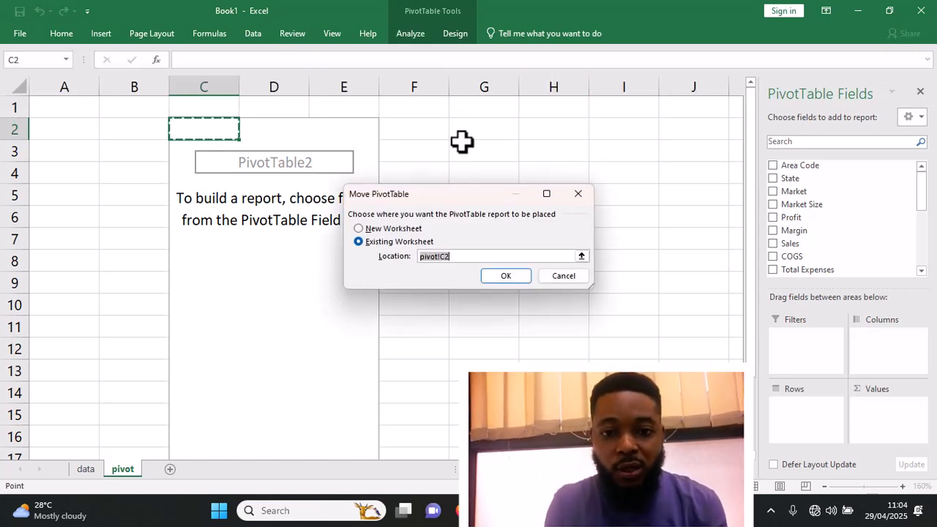
click(458, 255)
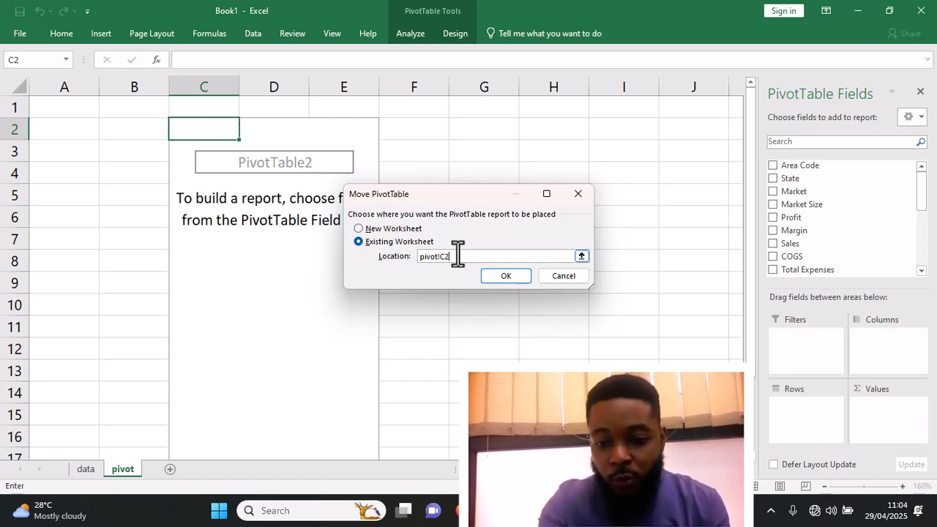
key(BackSpace)
key(BackSpace)
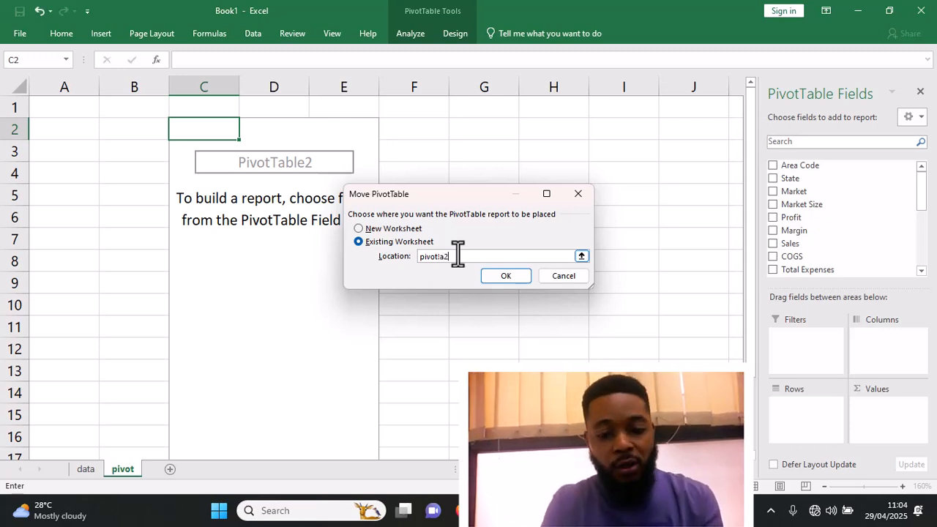
click(505, 276)
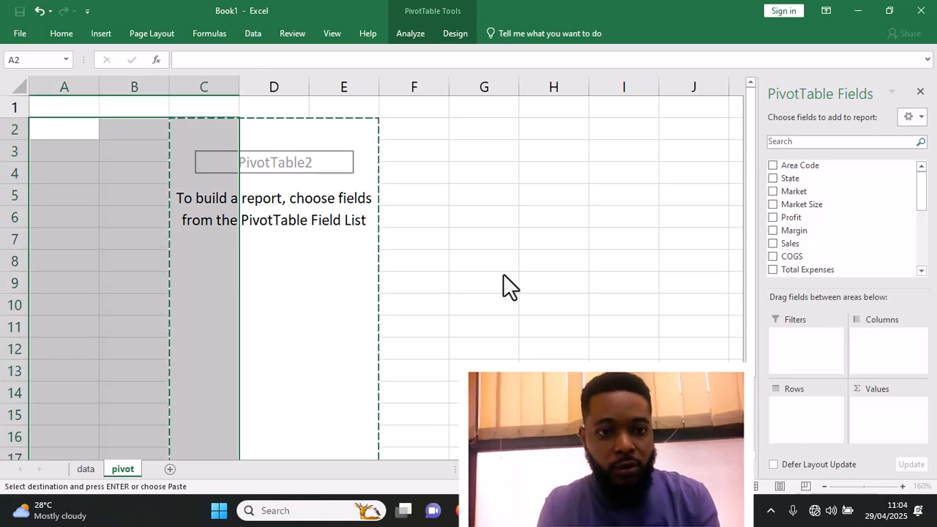
click(415, 244)
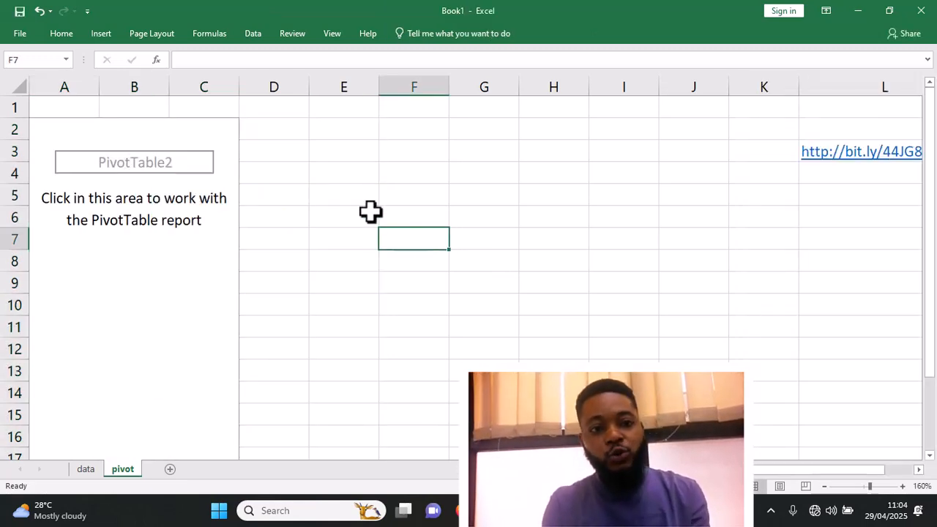
- Look through the fields available for the empty pivot table at cell A2 and close its field list
click(59, 126)
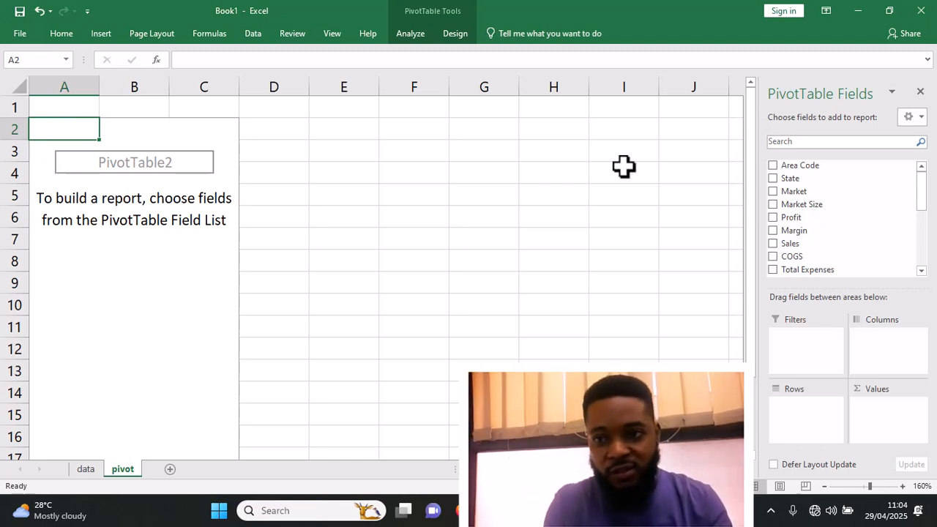
drag(923, 197, 919, 224)
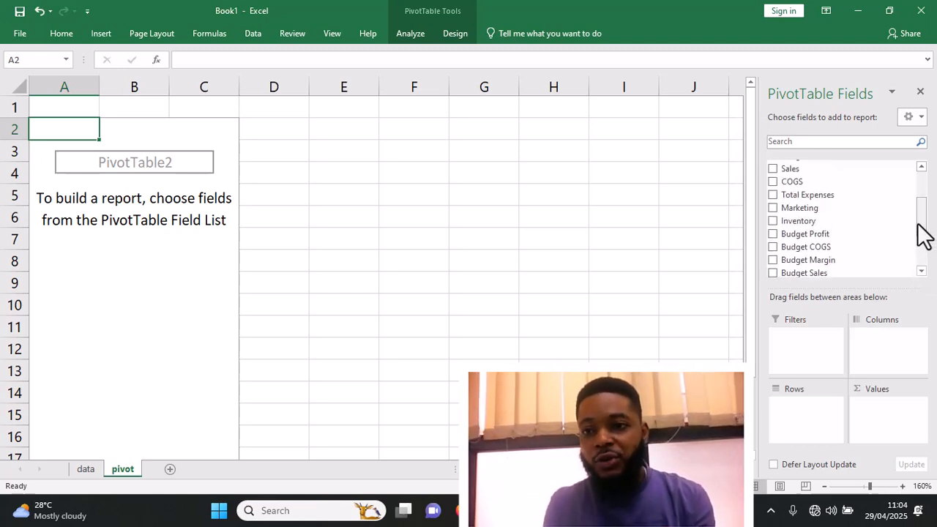
click(922, 92)
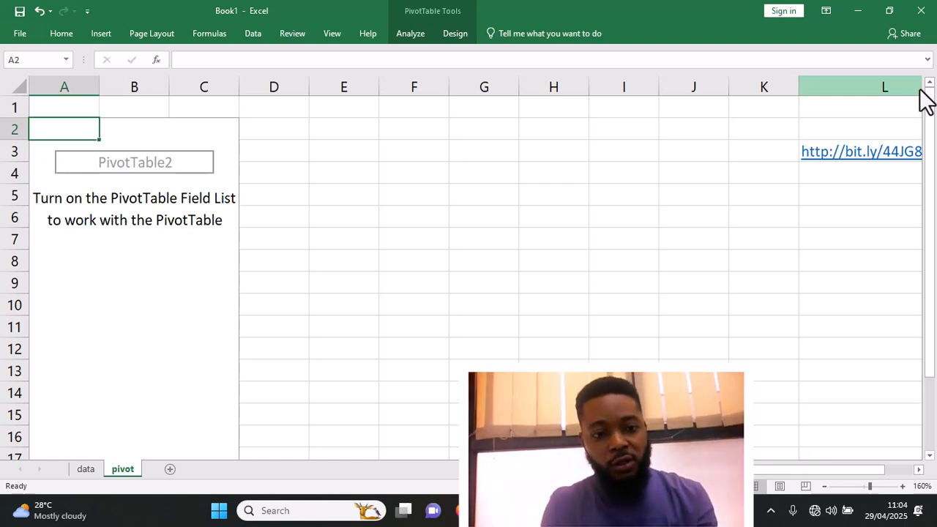
- Show the field list of the empty pivot table on the pivot sheet again
click(137, 129)
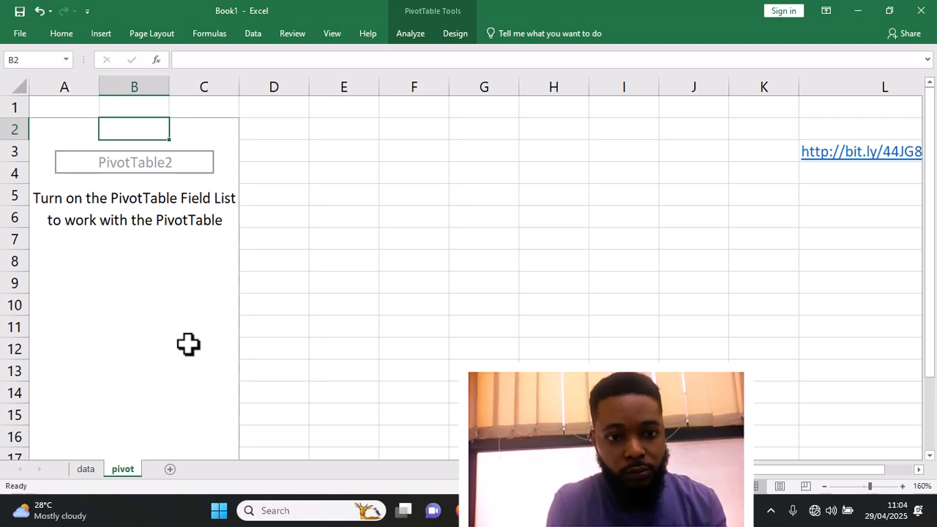
click(156, 319)
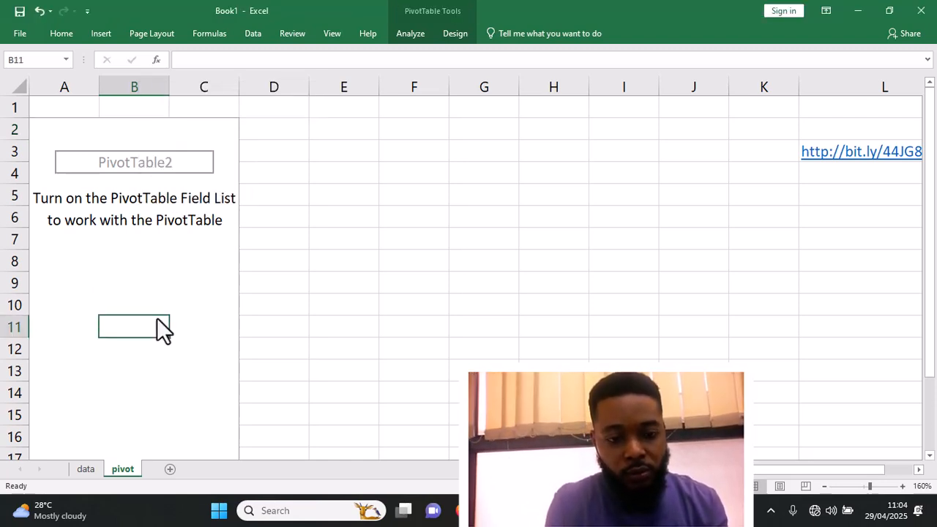
click(179, 265)
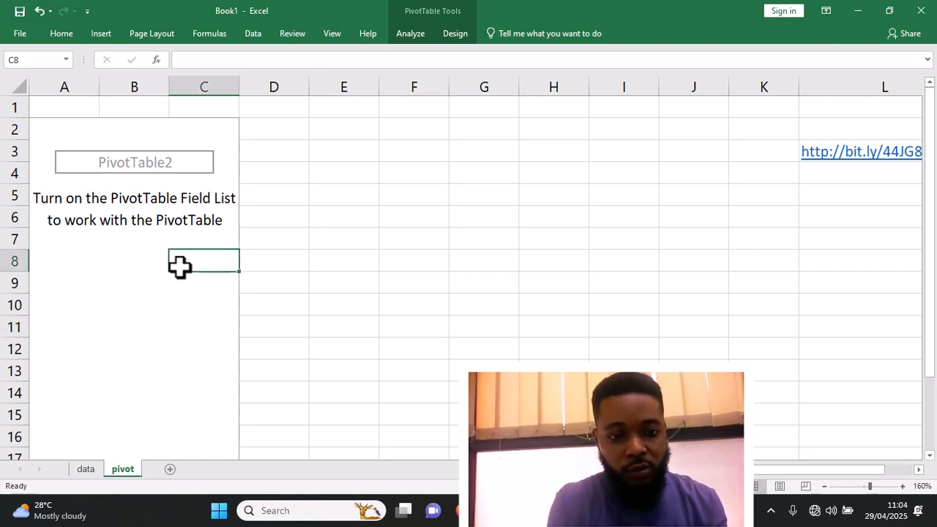
right_click(180, 266)
key(Escape)
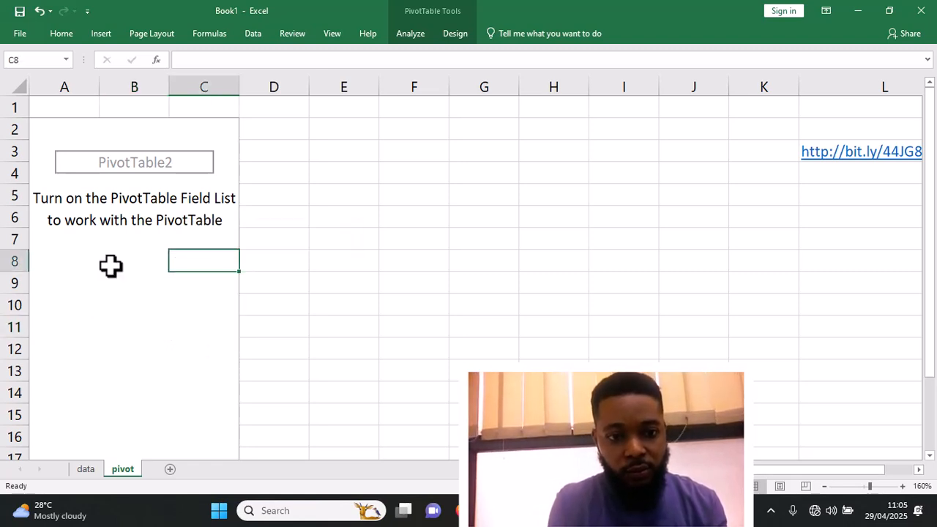
right_click(110, 265)
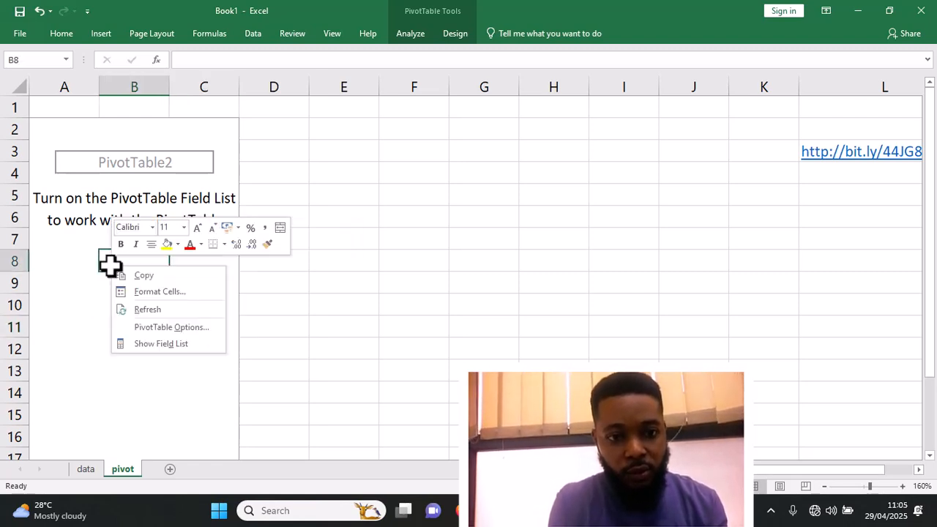
click(170, 344)
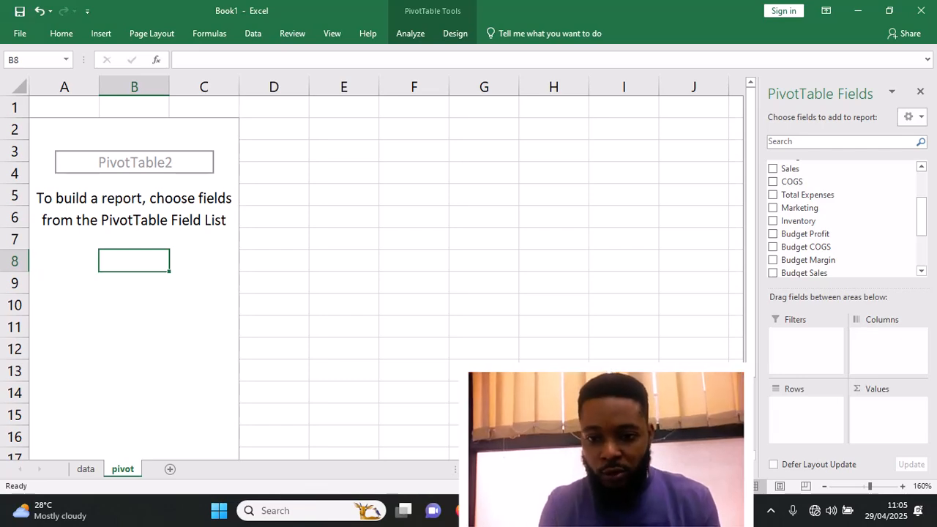
- Copy question 1 from SALES QUESTIONS.txt in Notepad into cell D2 of Excel's pivot sheet and slightly widen column D
key(alt+Tab)
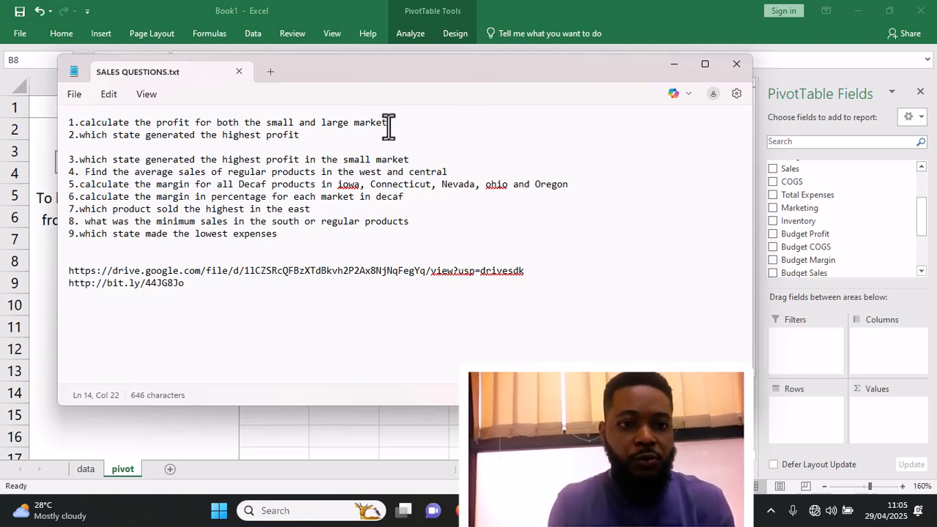
drag(388, 123, 70, 101)
key(ctrl+c)
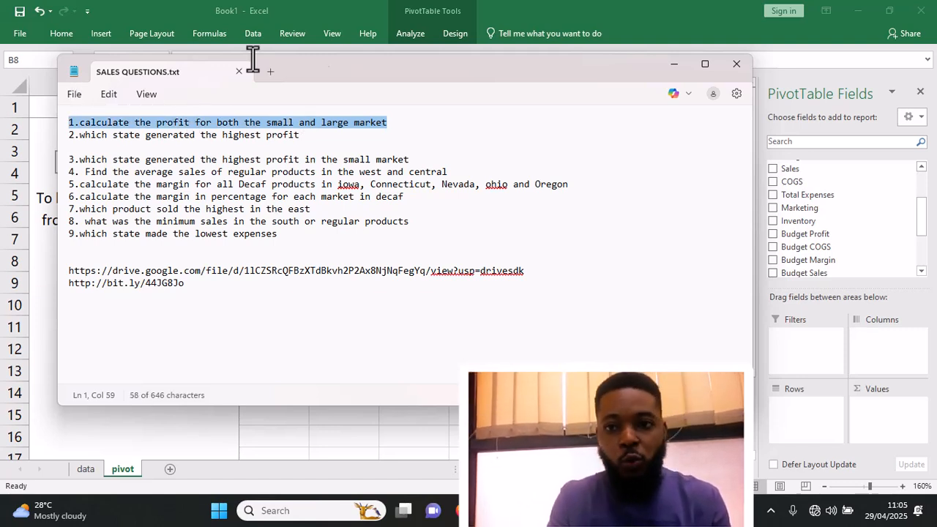
click(674, 65)
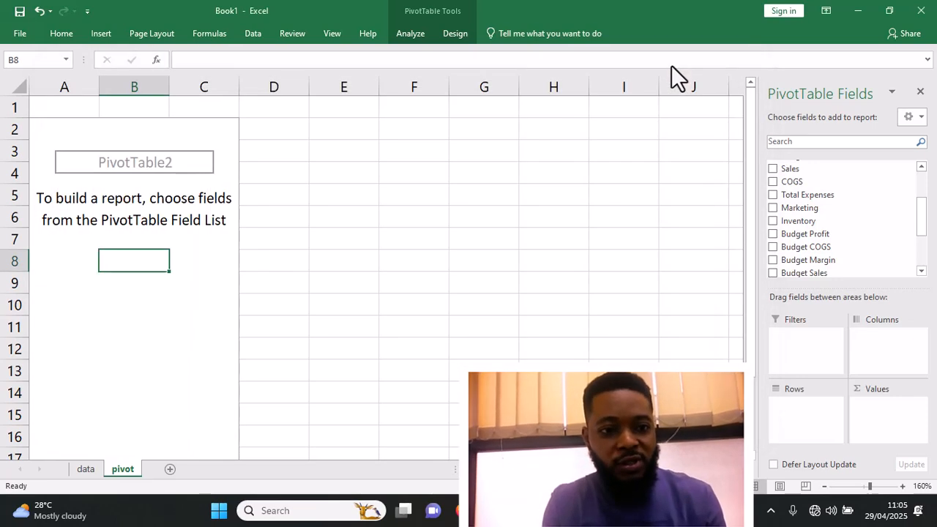
click(292, 135)
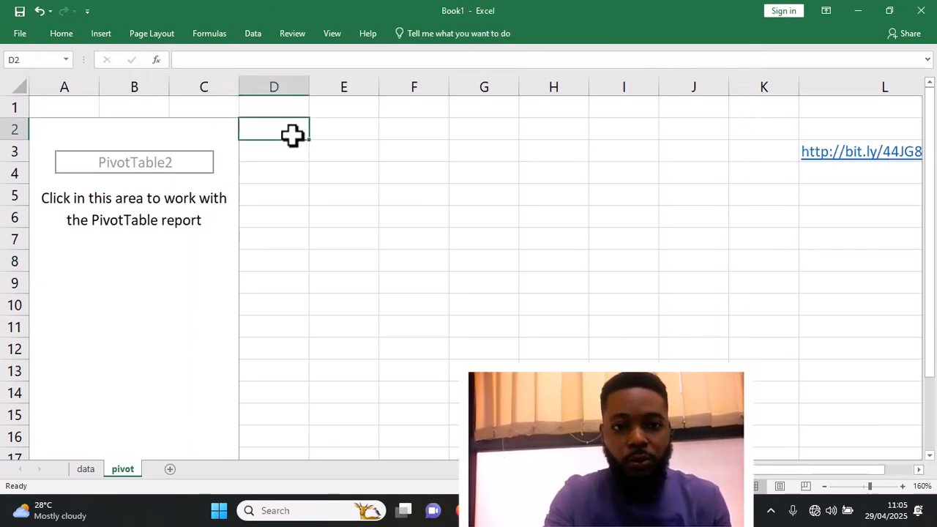
key(ctrl+v)
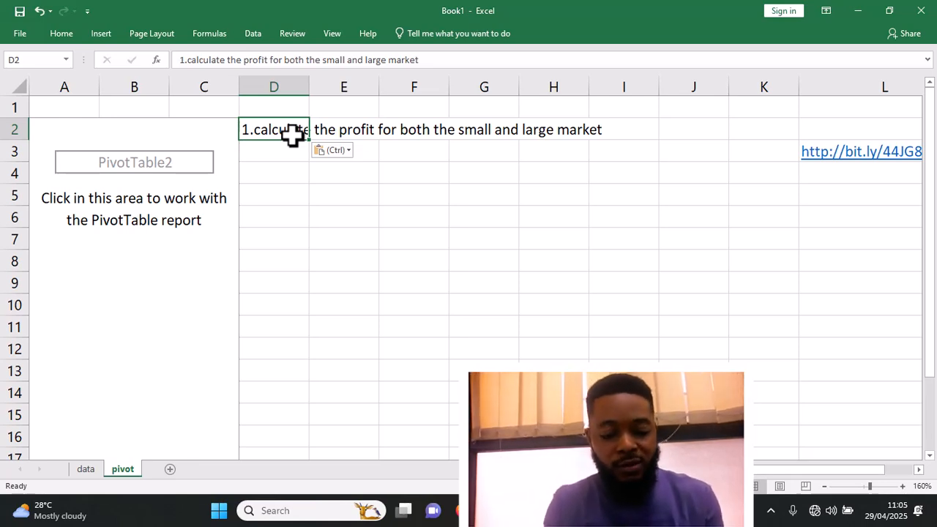
drag(311, 81, 323, 79)
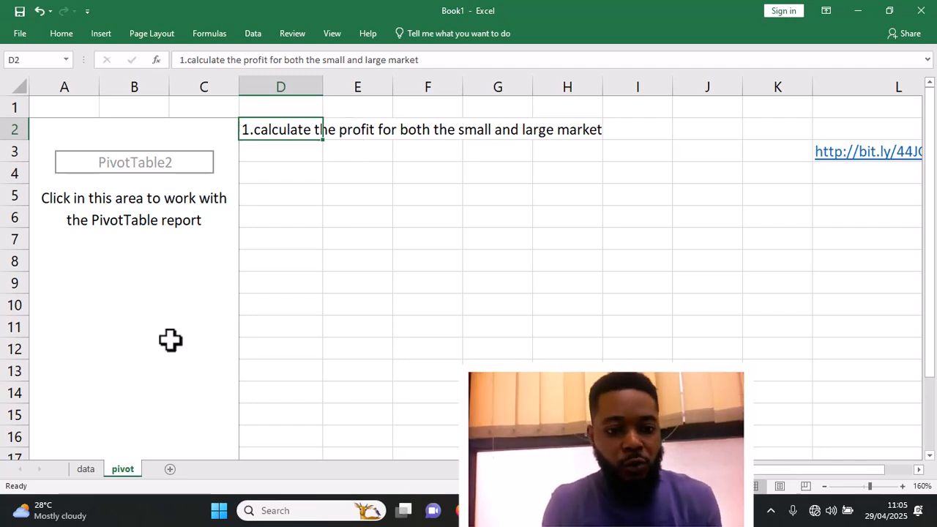
- Check which categories the Market Size column contains on the data sheet, leaving its filter unchanged
click(85, 469)
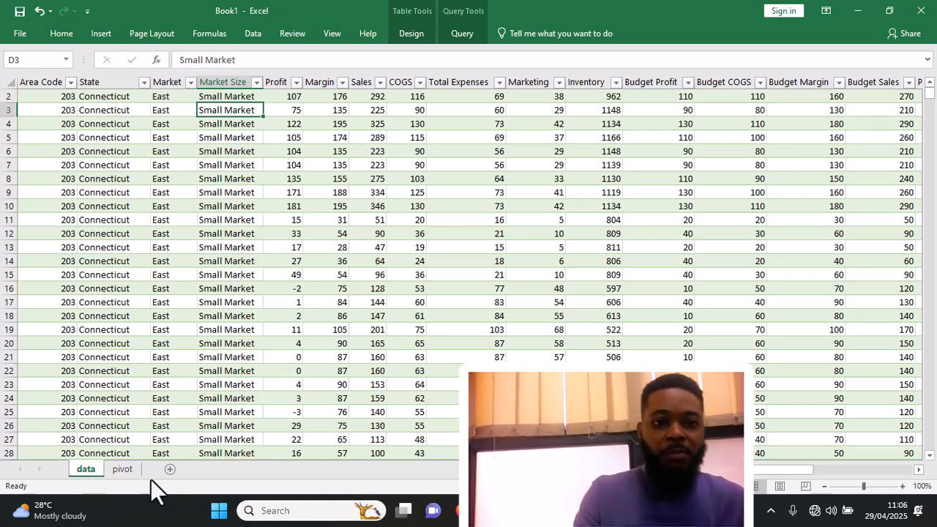
click(256, 82)
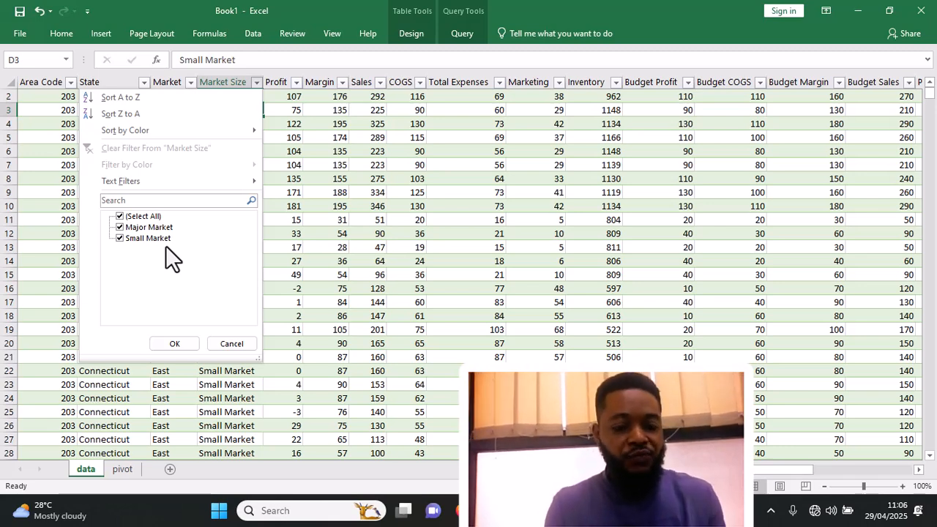
click(174, 343)
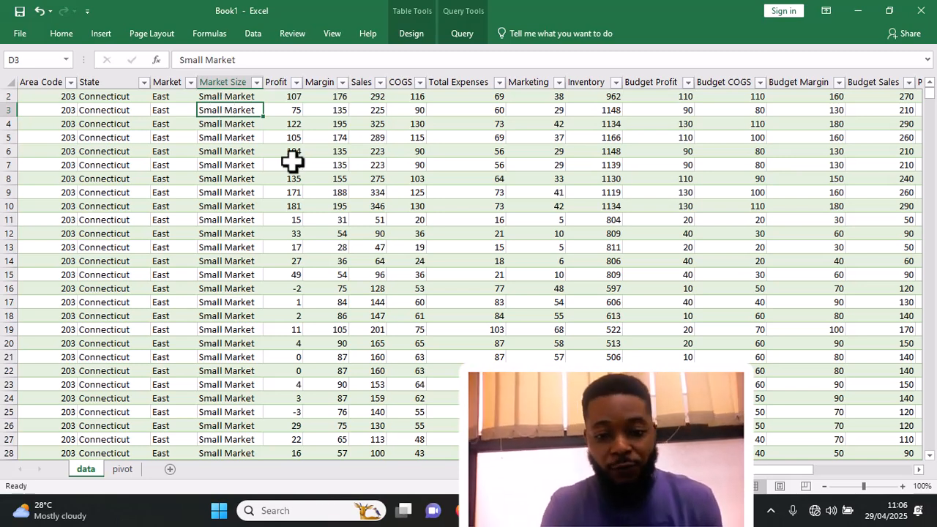
- Add the Profit field as a summed value to the pivot table at cell A2 of the pivot sheet
click(122, 469)
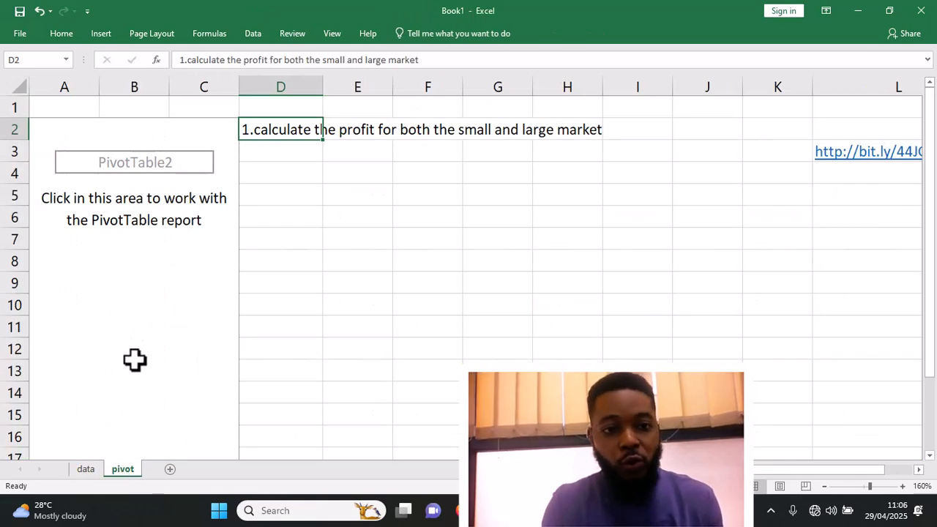
click(144, 319)
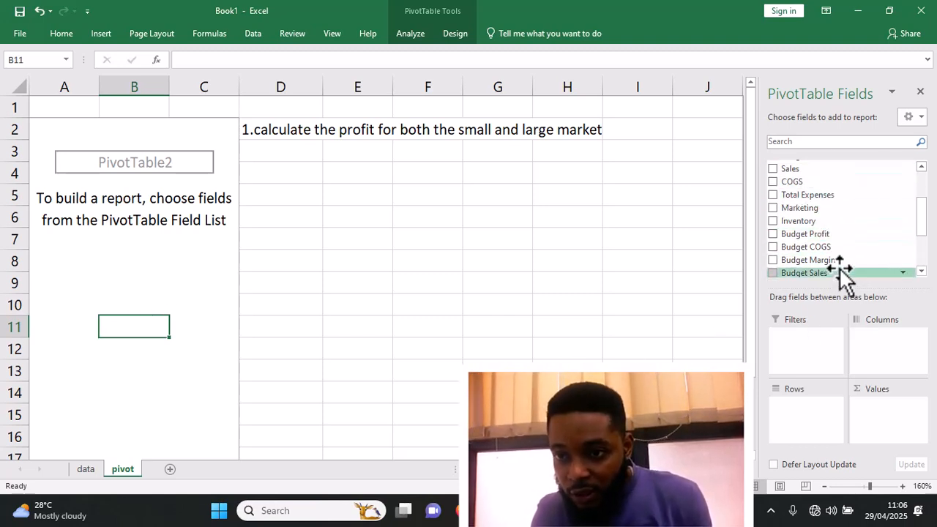
click(922, 273)
click(922, 273)
click(922, 272)
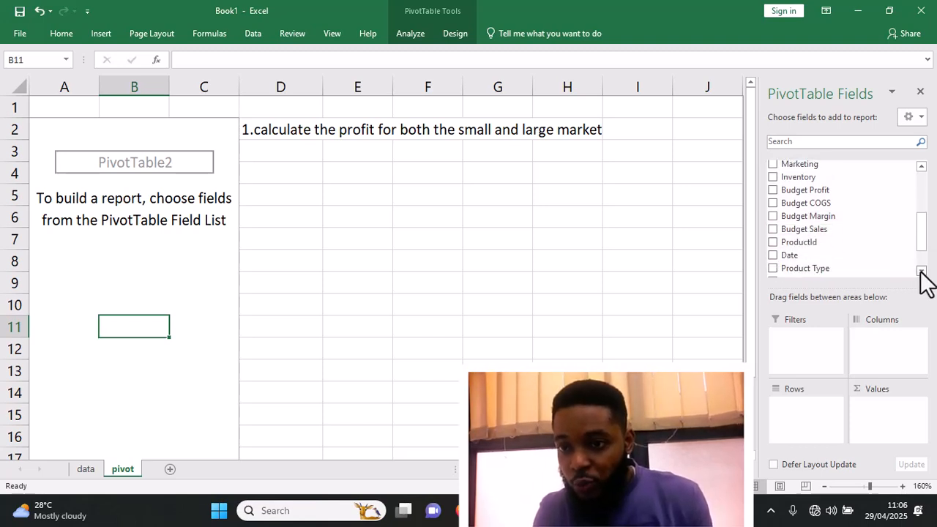
click(922, 272)
click(922, 273)
click(922, 273)
click(922, 272)
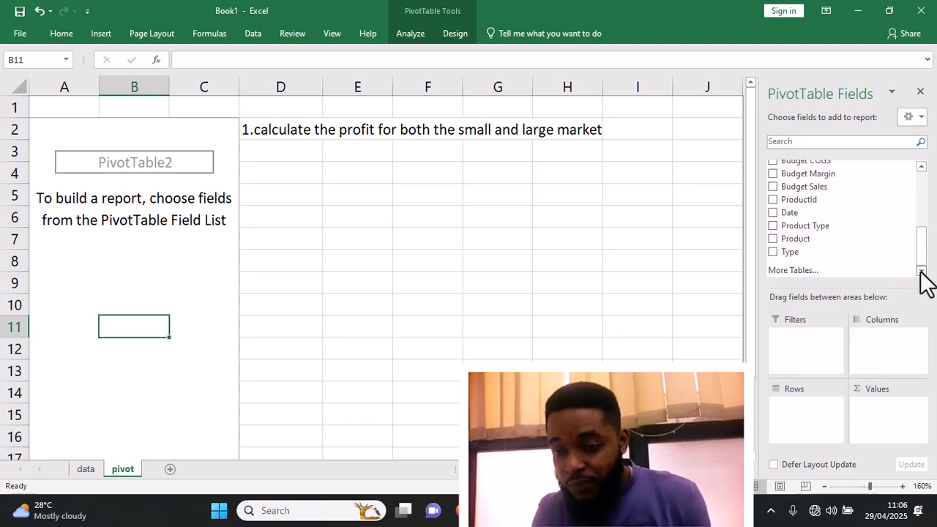
drag(927, 245, 919, 188)
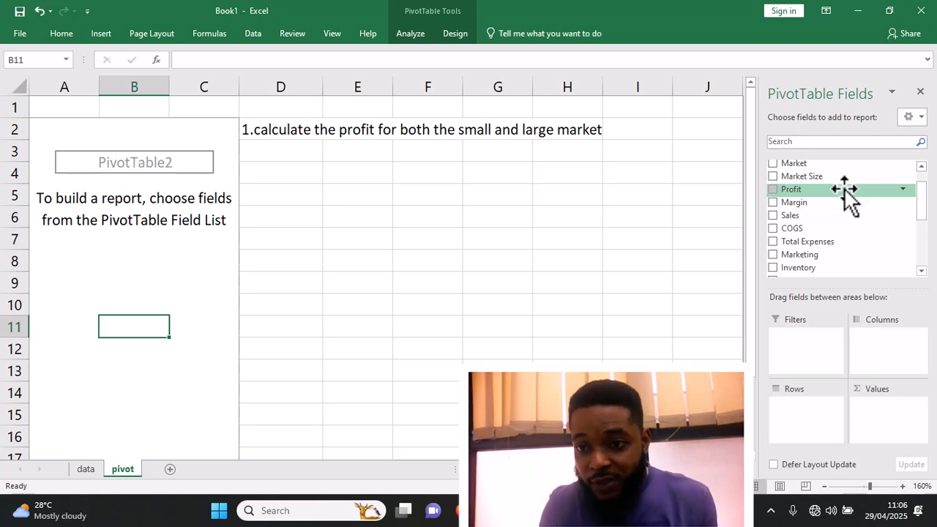
click(921, 271)
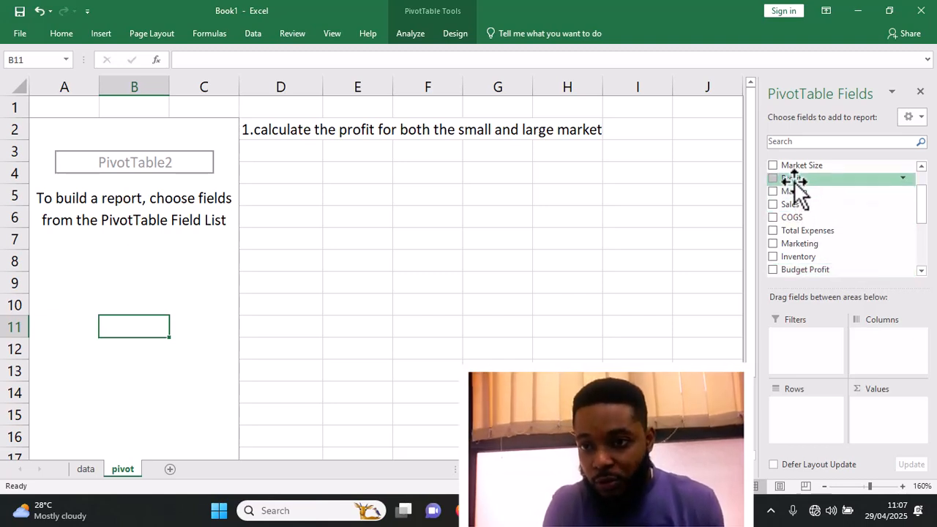
drag(796, 181, 881, 409)
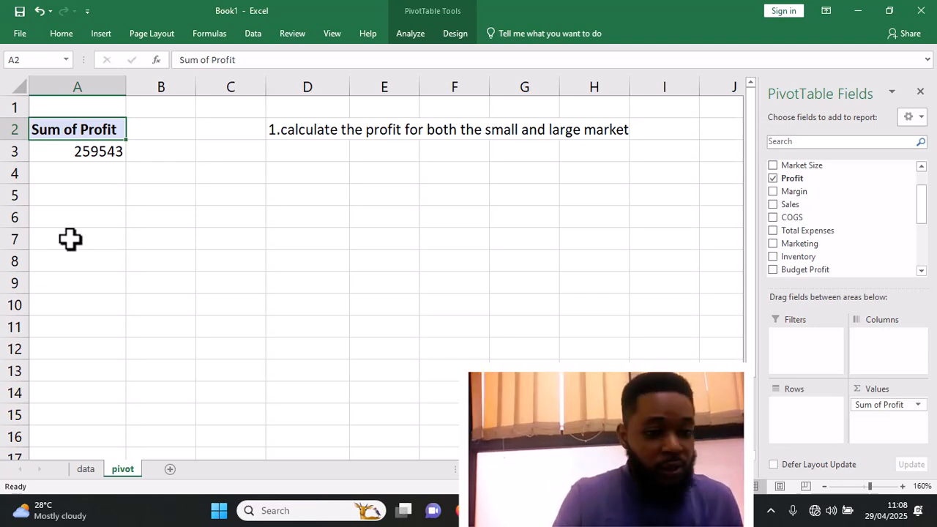
- Create a second pivot table from the sales table at cell A8 of the existing pivot sheet
click(66, 261)
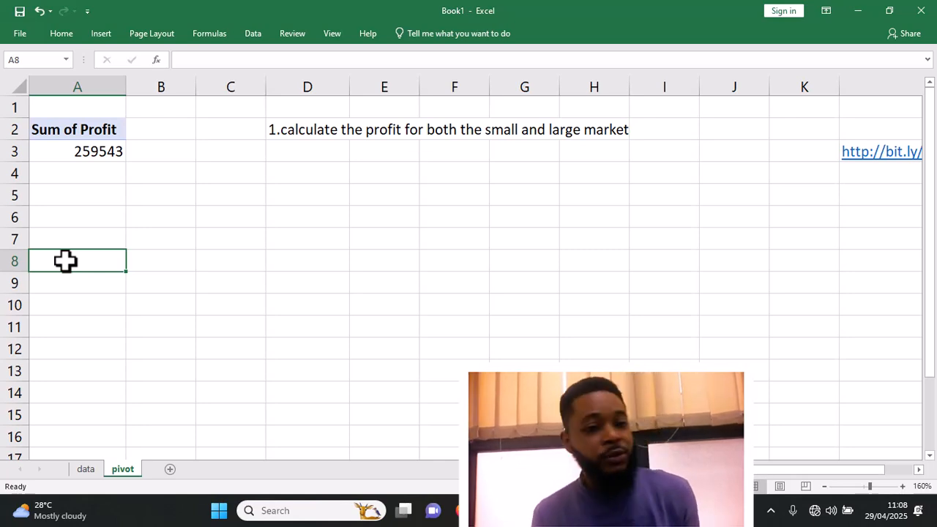
click(101, 33)
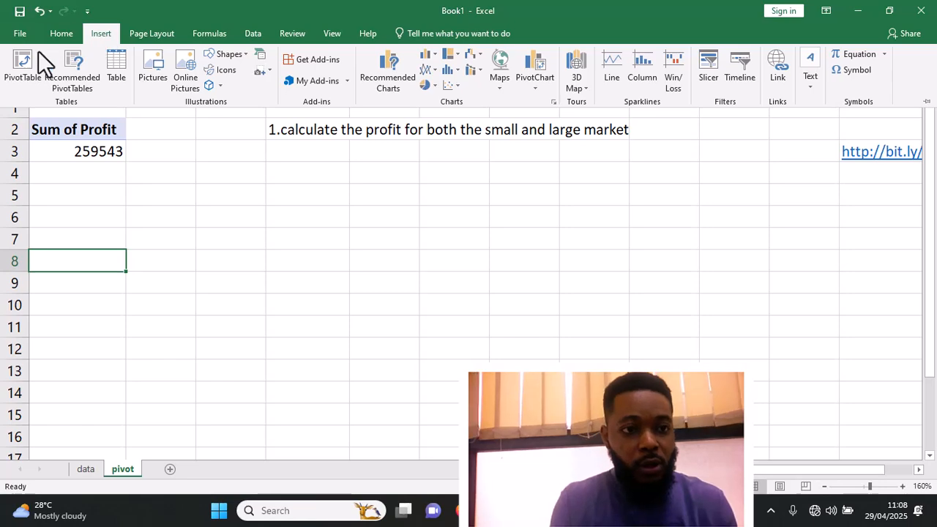
click(21, 69)
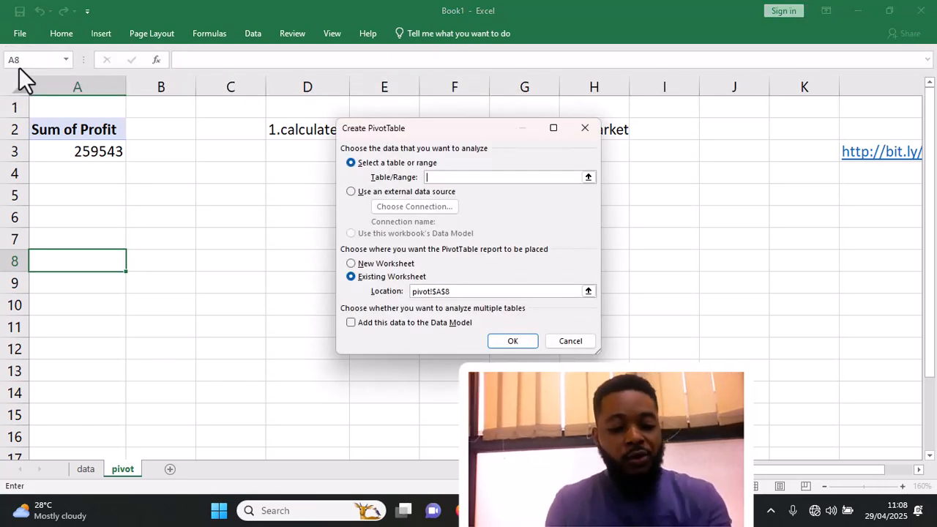
text(sales)
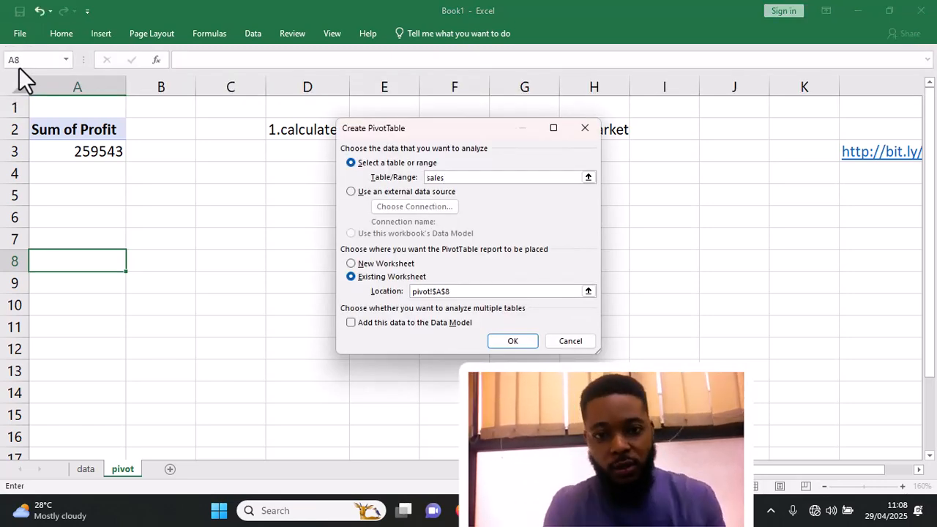
click(513, 342)
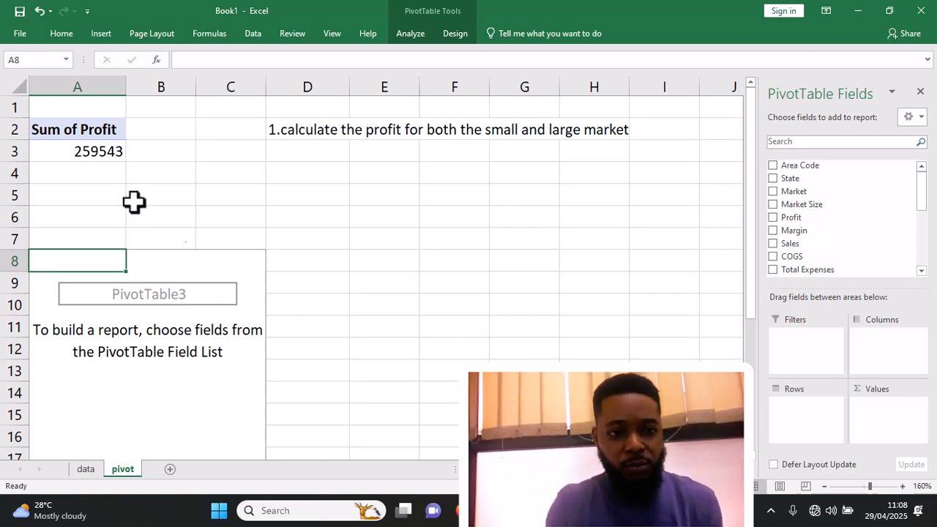
click(85, 170)
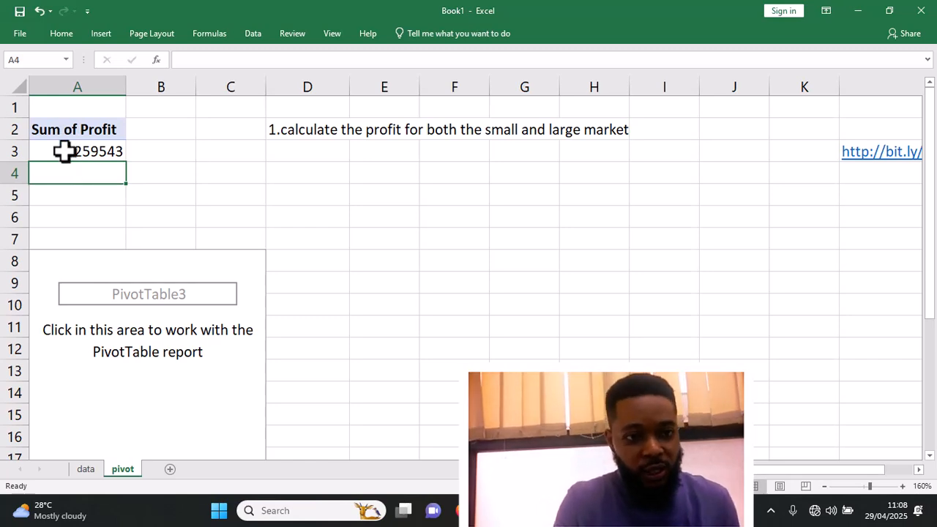
click(76, 195)
click(80, 220)
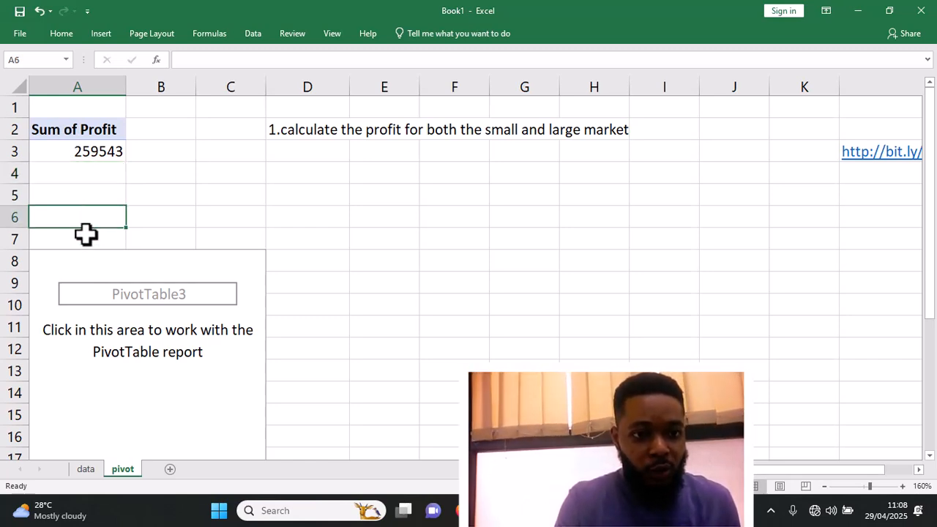
click(86, 239)
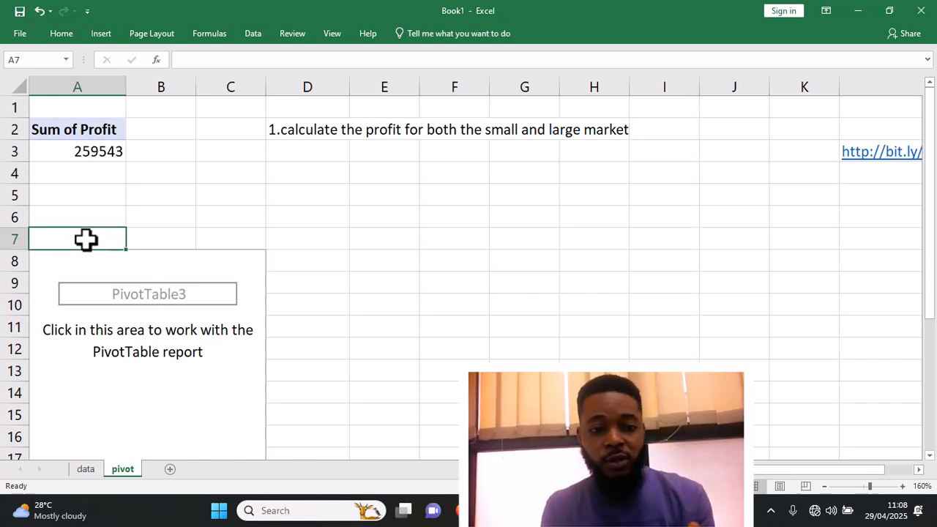
- Copy question 2, about the state with the highest profit, from SALES QUESTIONS.txt in Notepad into cell D6 of Excel's pivot sheet
click(215, 379)
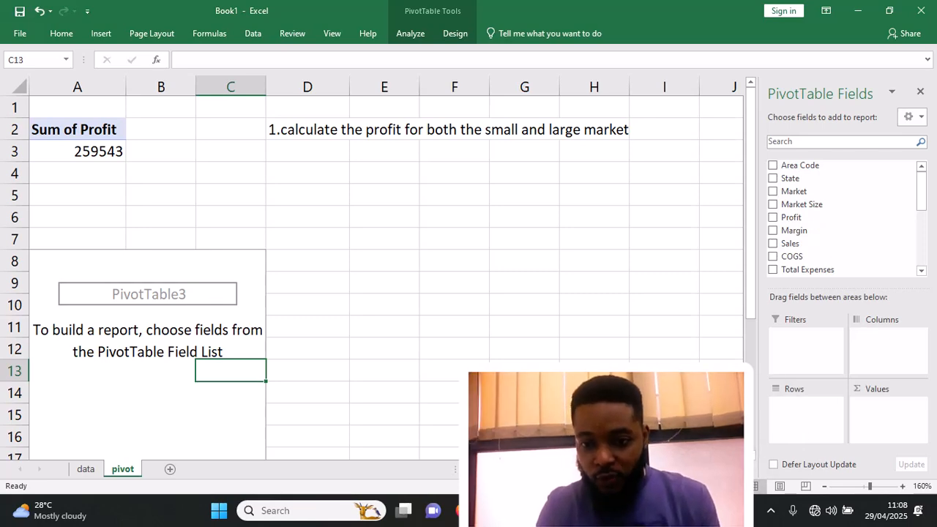
key(alt+Tab)
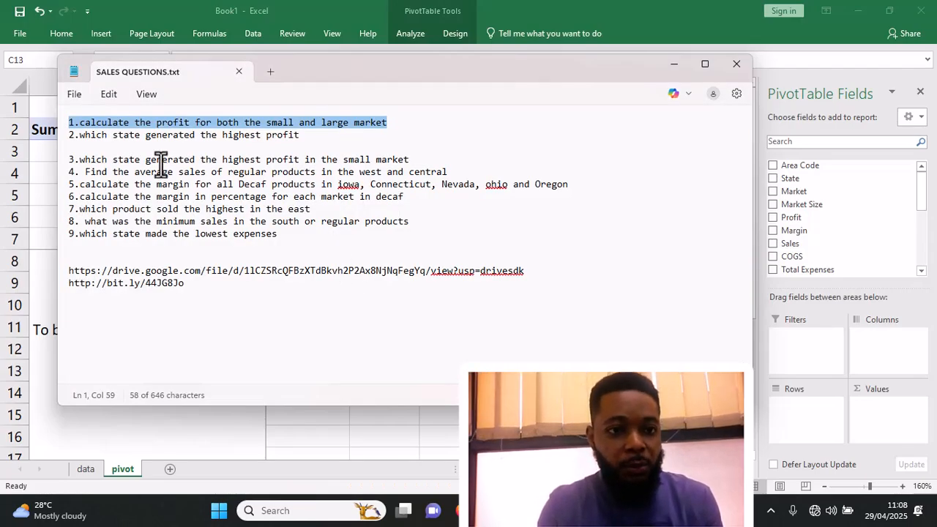
drag(303, 136, 68, 142)
key(ctrl+c)
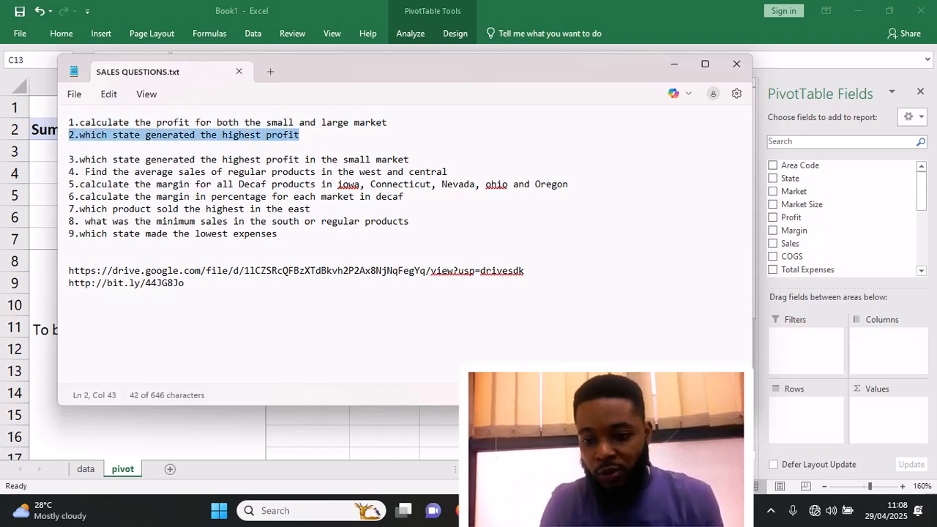
click(701, 511)
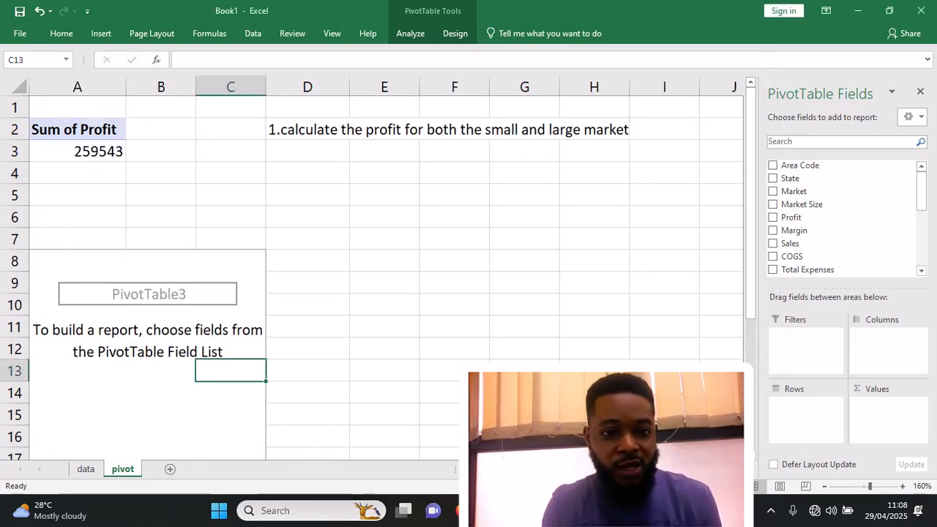
click(309, 216)
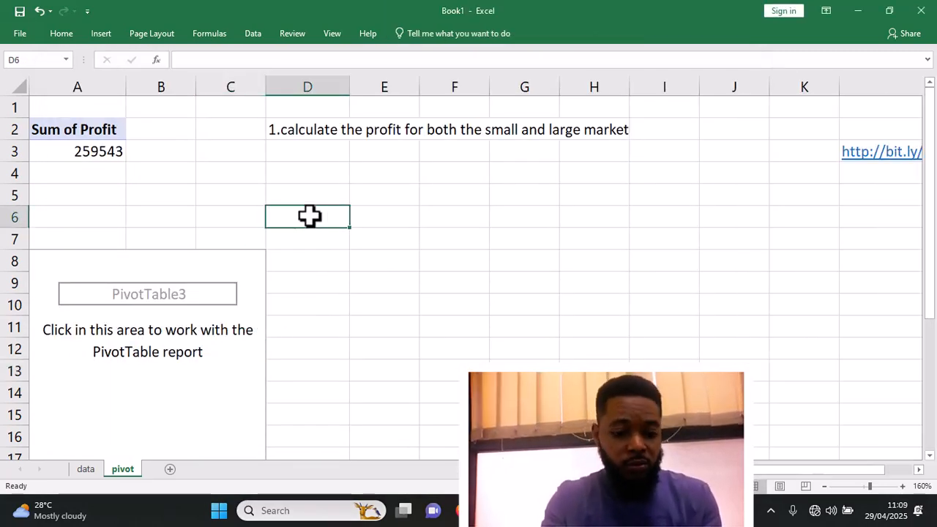
key(ctrl+v)
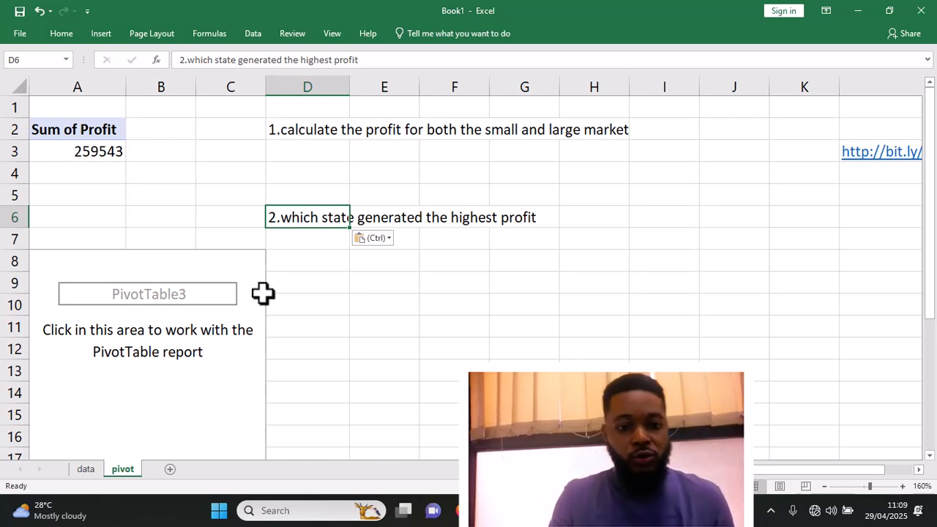
- Build the pivot table at cell A8 with Profit as a summed value and State as the row field
click(214, 385)
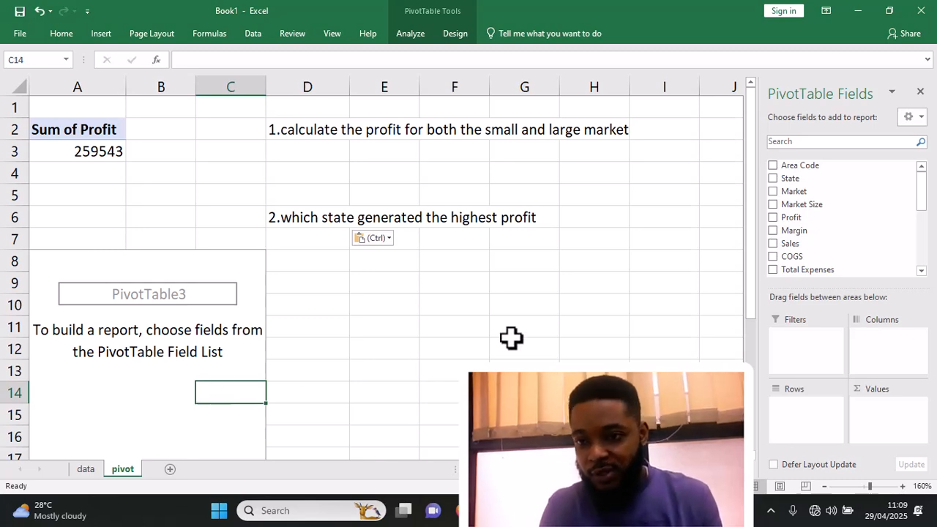
drag(798, 217, 889, 419)
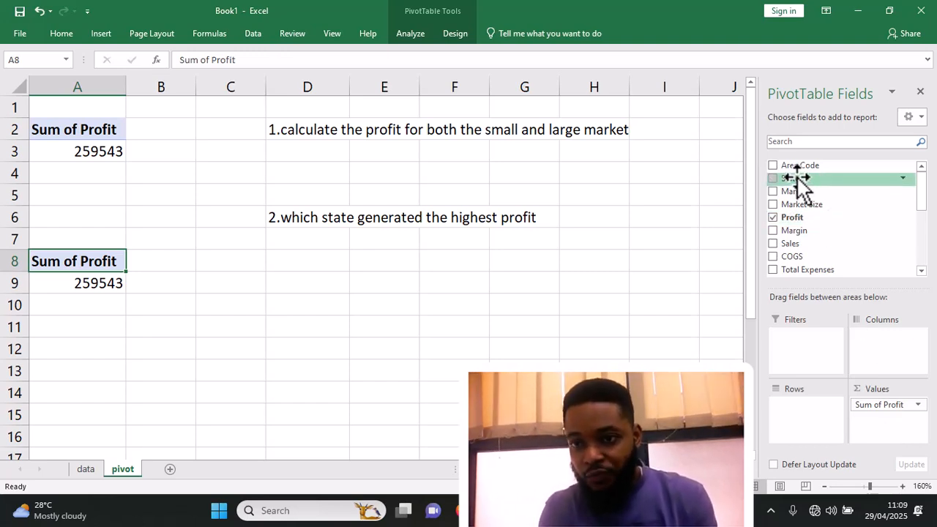
drag(795, 179, 796, 427)
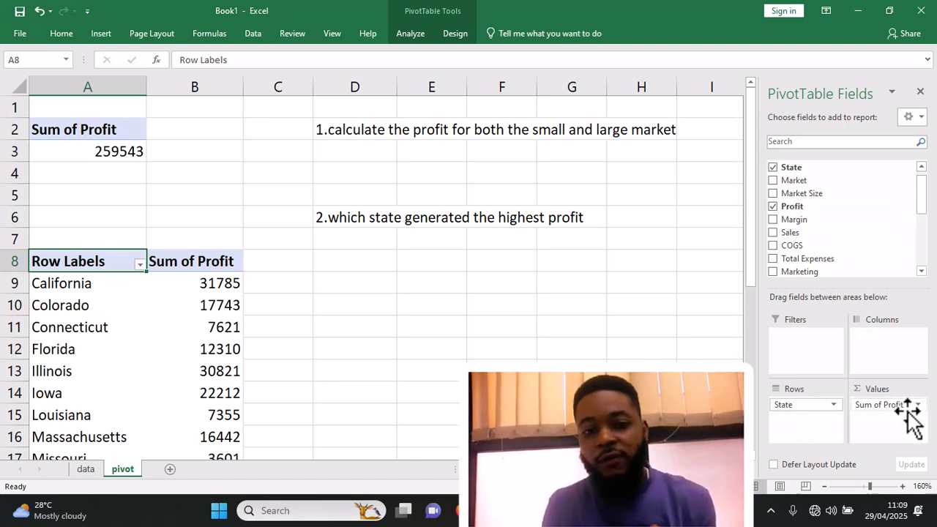
- Sort the states in the pivot table at A8 in descending order by Sum of Profit
scroll(596, 338, down, 2)
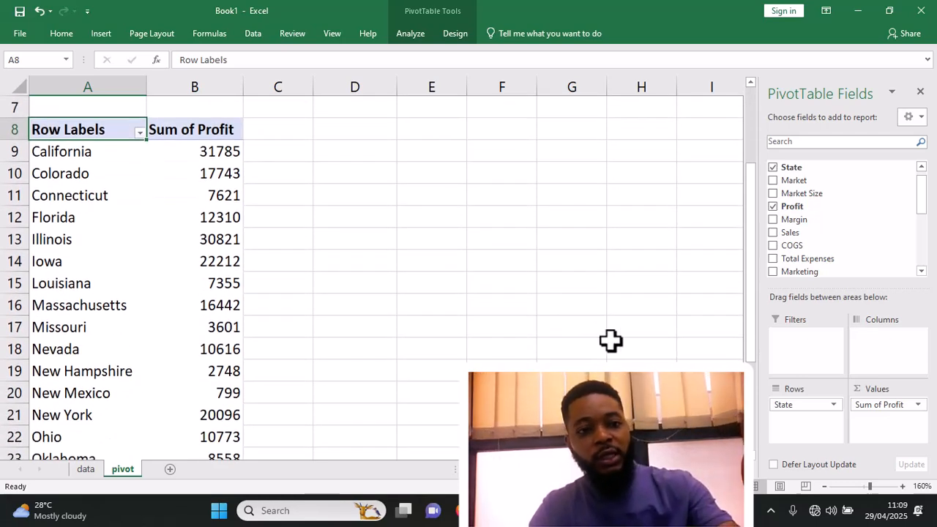
scroll(623, 352, down, 3)
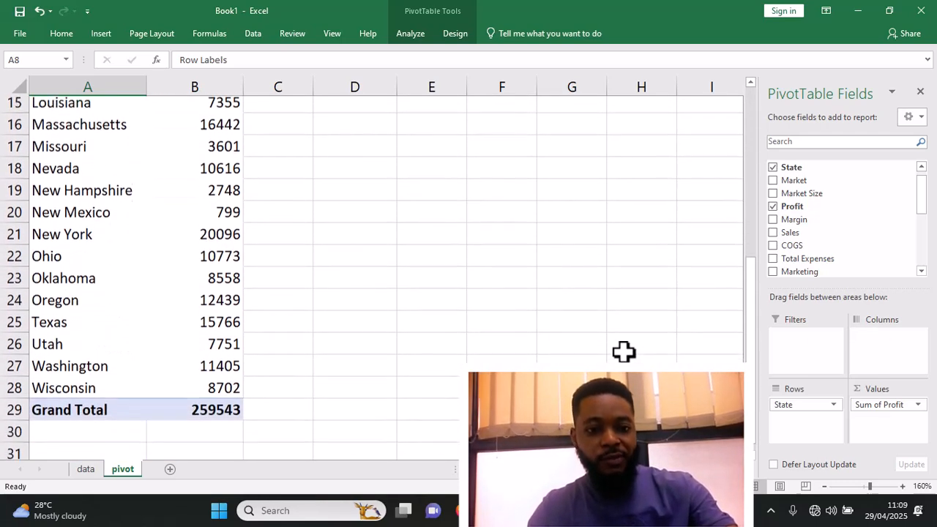
scroll(623, 352, up, 2)
scroll(623, 351, up, 2)
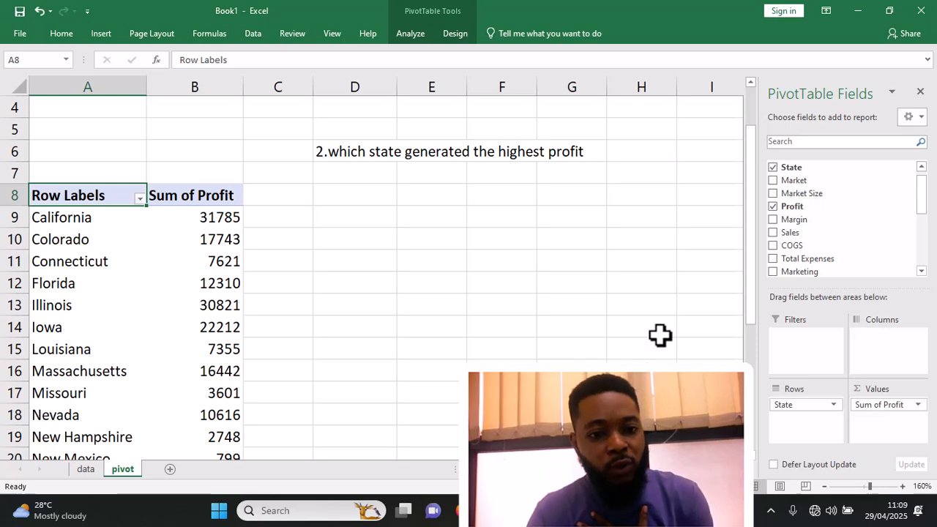
scroll(203, 289, down, 4)
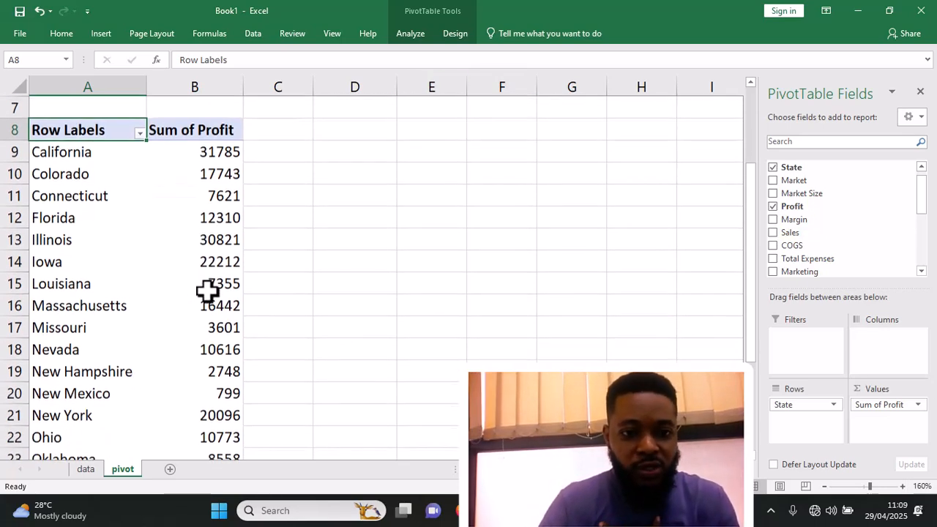
scroll(208, 293, up, 5)
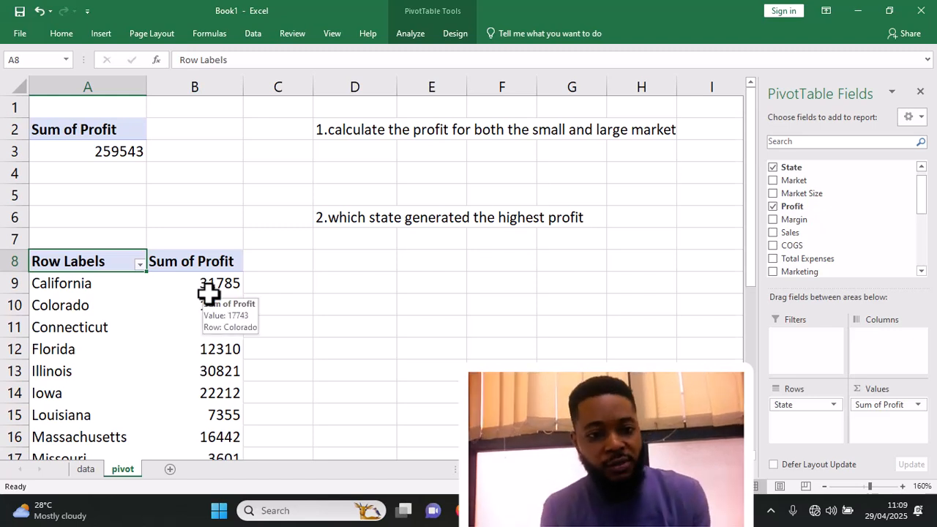
click(139, 266)
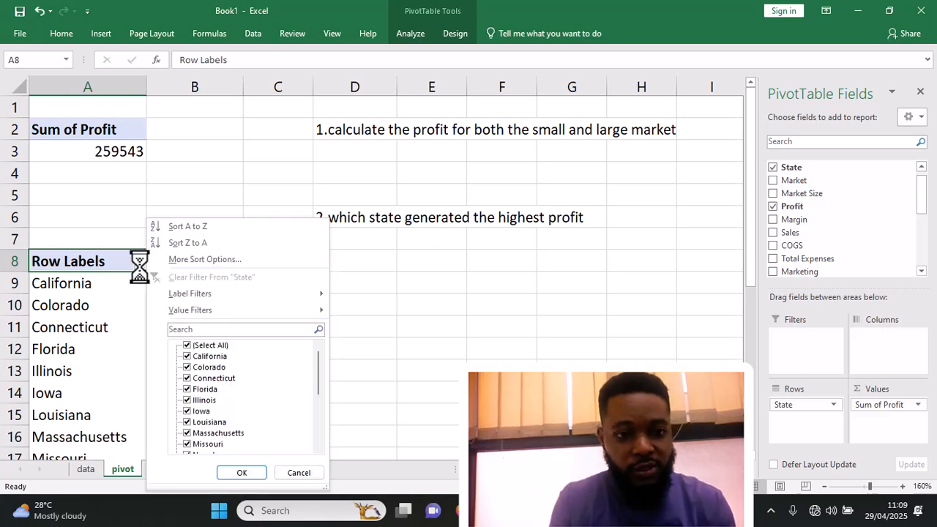
click(205, 260)
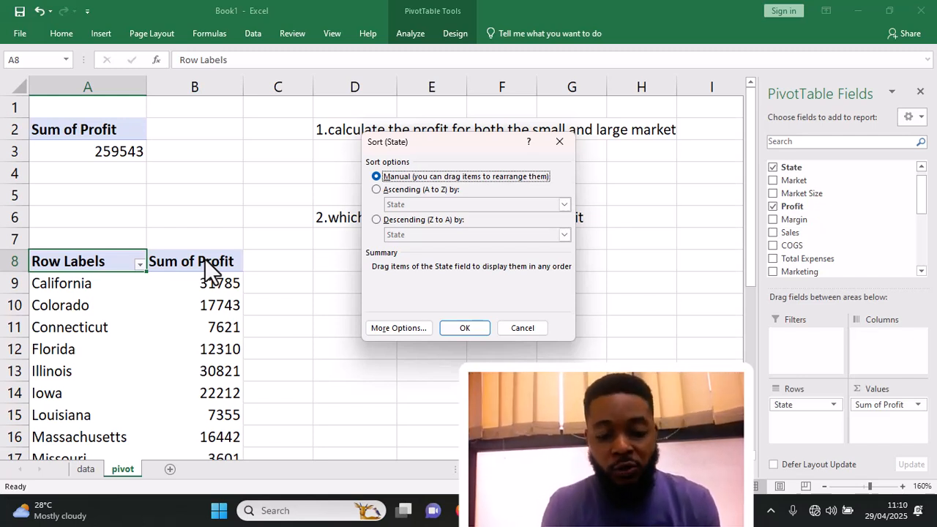
click(376, 219)
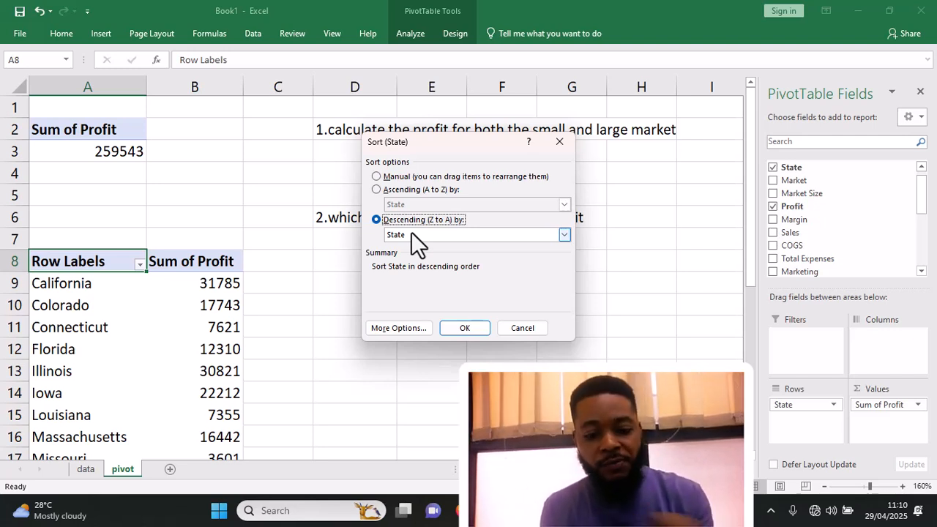
click(563, 235)
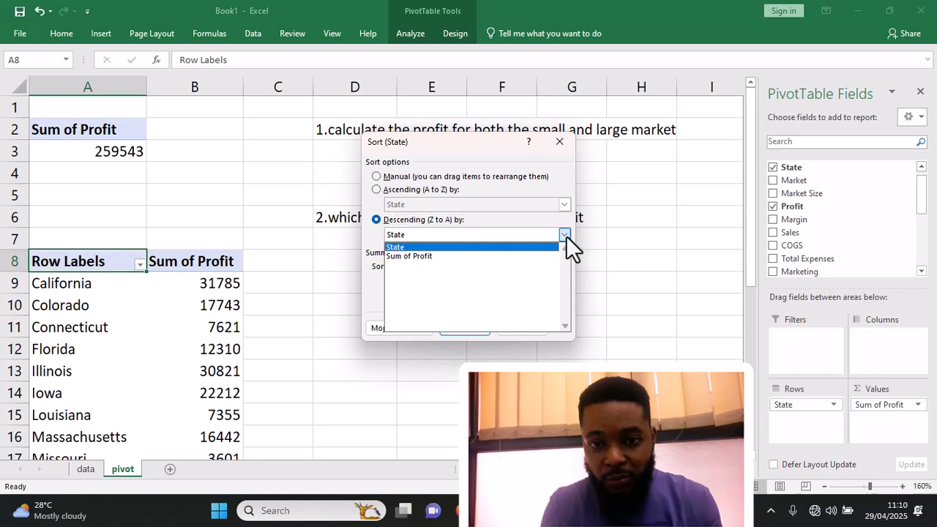
click(451, 257)
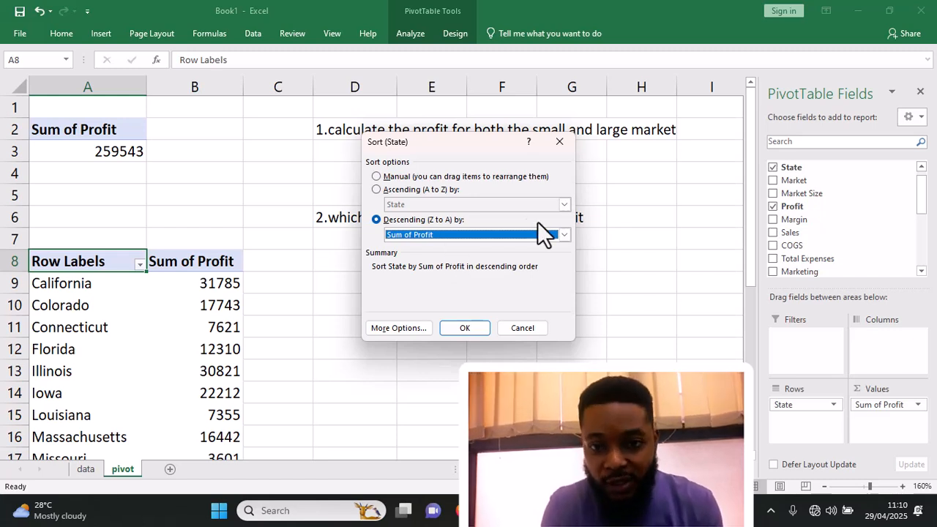
click(564, 234)
click(484, 247)
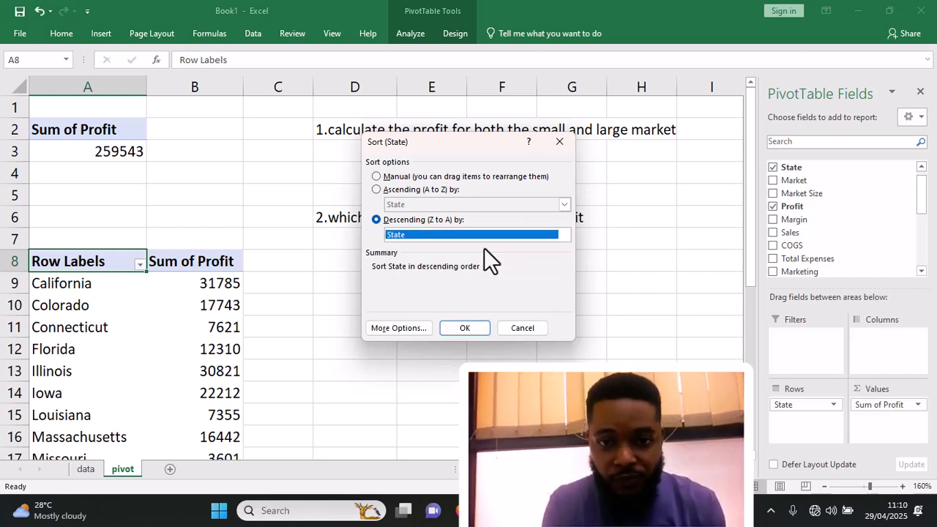
click(564, 234)
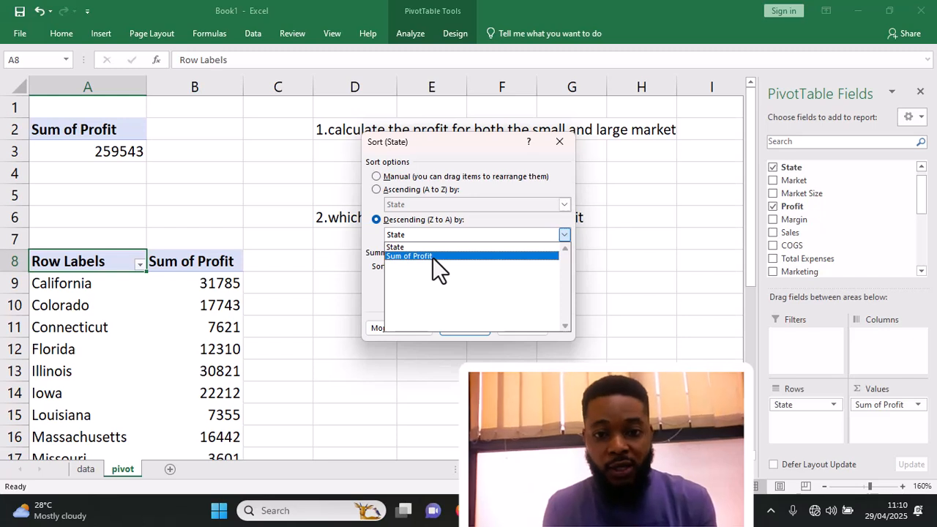
click(414, 254)
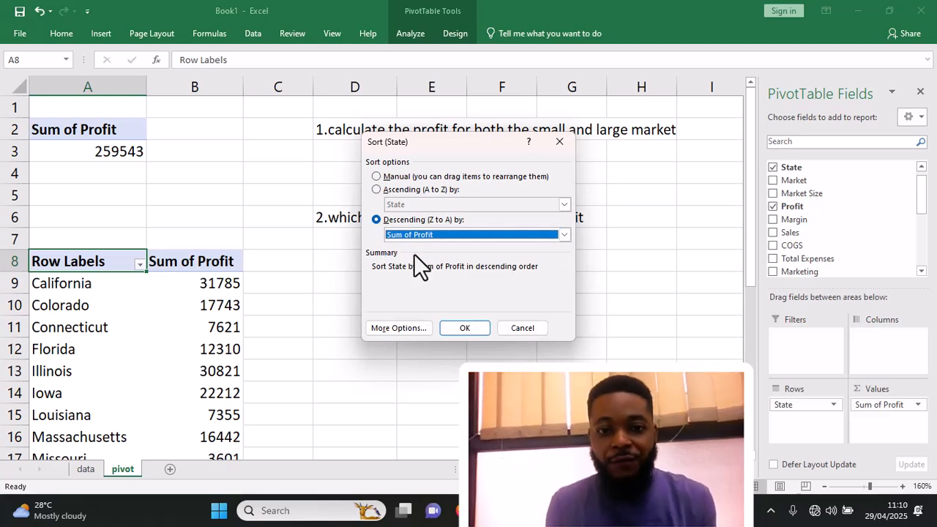
click(471, 328)
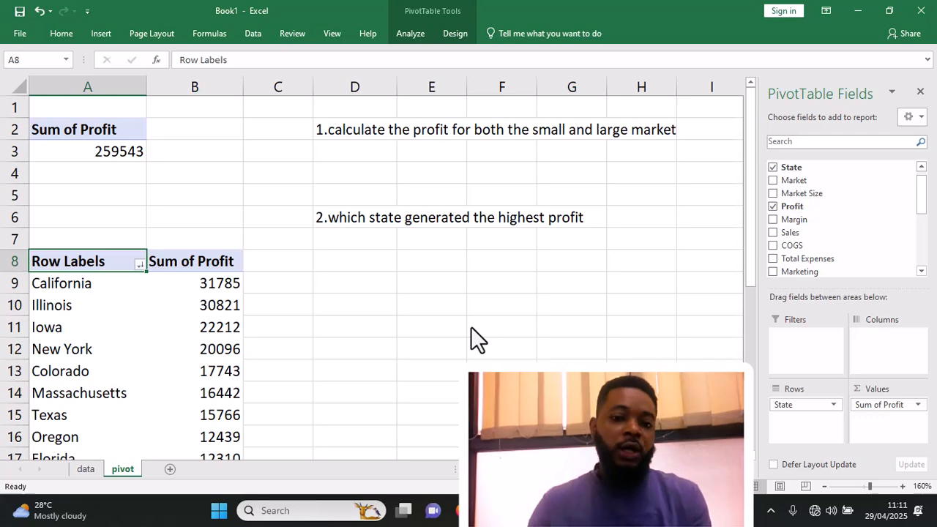
- Create a third pivot table from the sales table at cell A33 of the existing pivot sheet
scroll(317, 366, down, 1)
scroll(318, 367, down, 6)
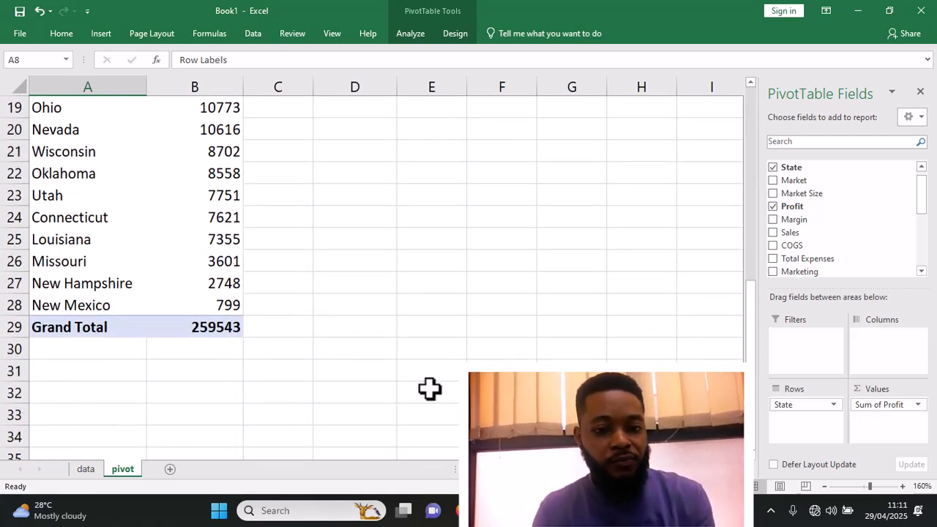
scroll(675, 335, down, 1)
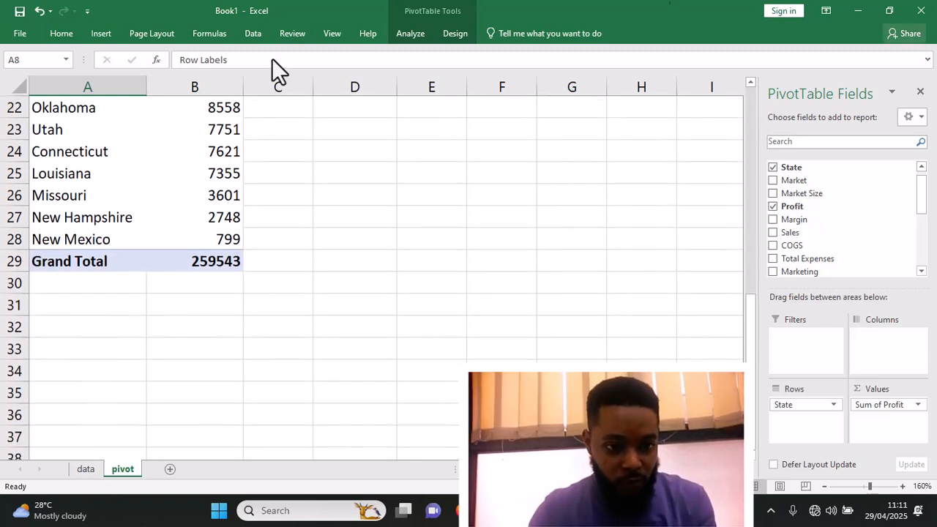
click(67, 352)
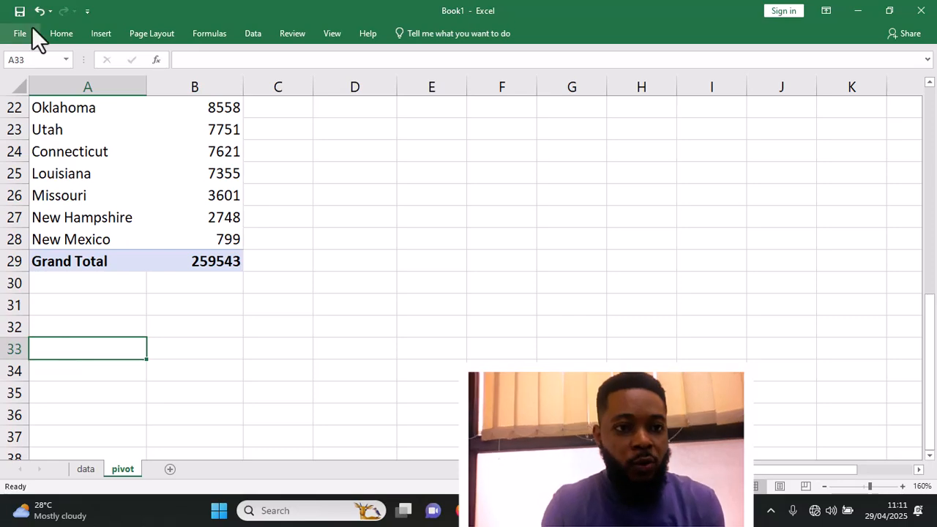
click(96, 37)
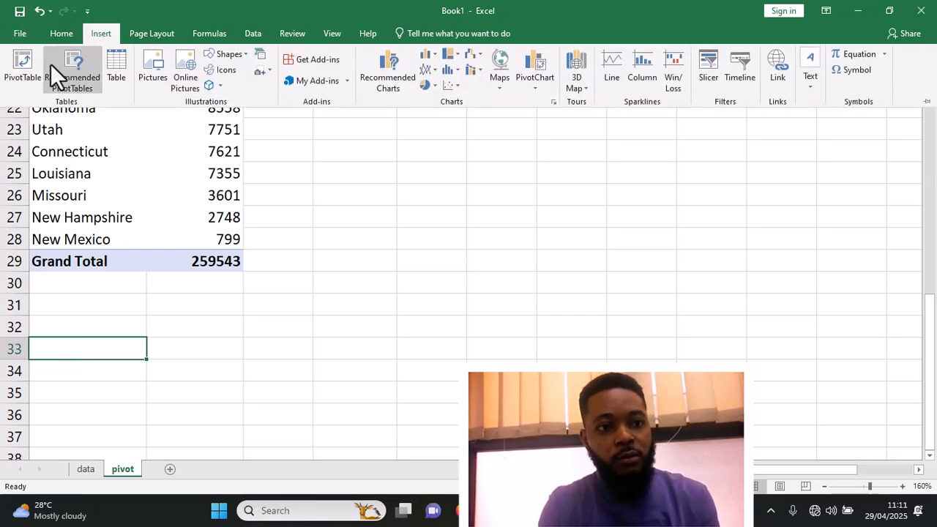
click(29, 65)
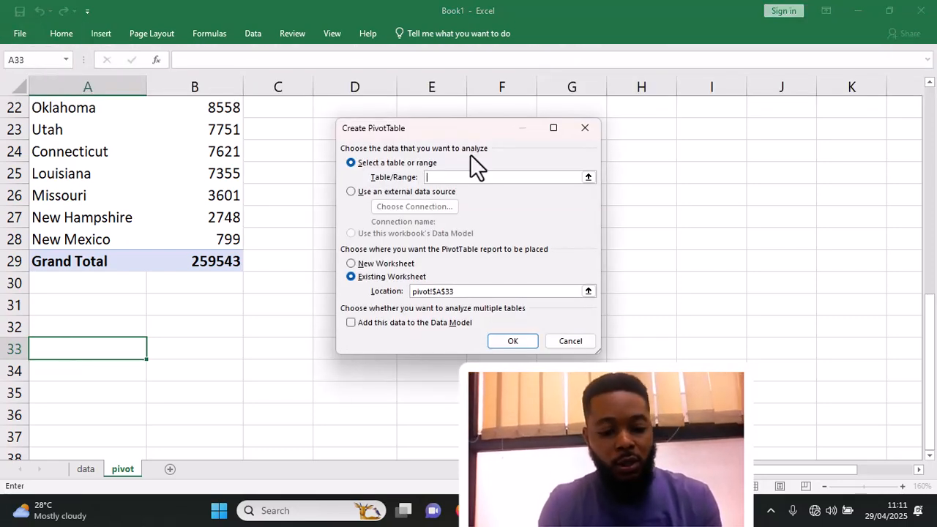
text(sales)
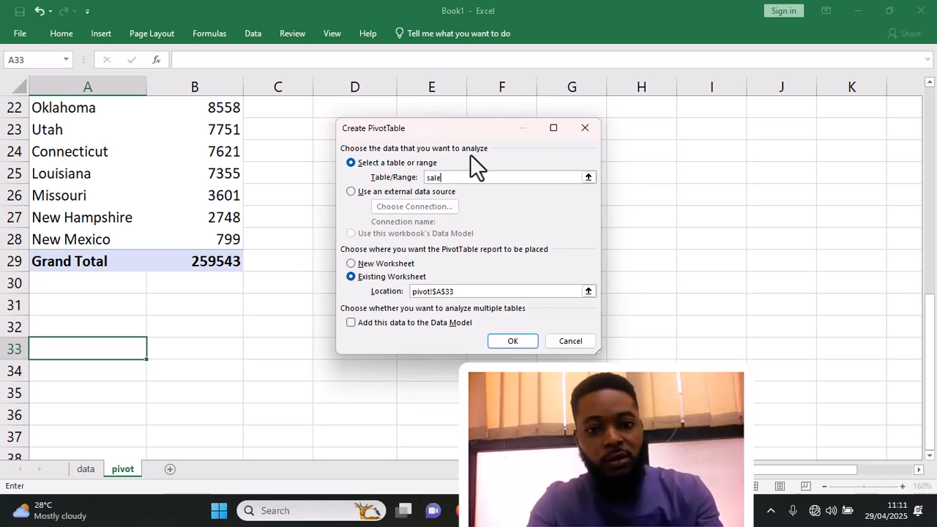
click(512, 342)
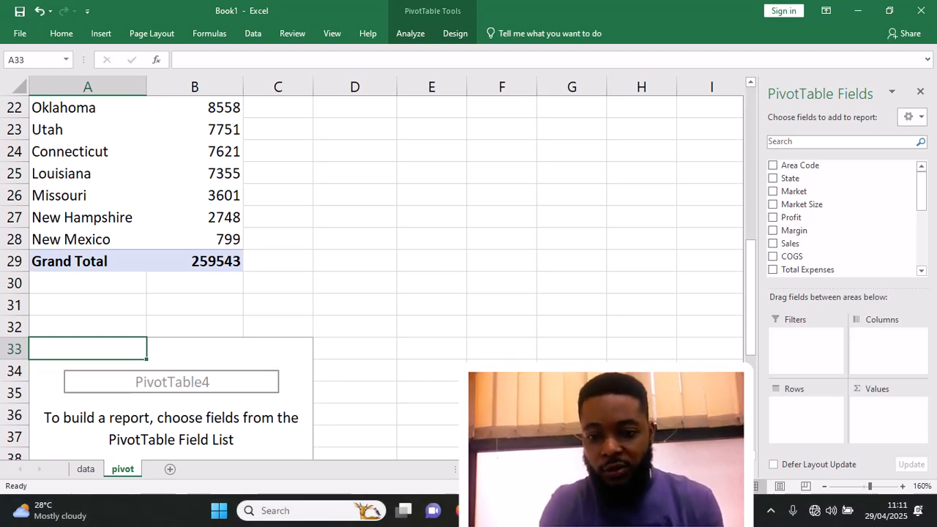
- Copy question 3, about the highest-profit state in the small market, from SALES QUESTIONS.txt in Notepad into cell D31 of Excel's pivot sheet
key(alt+Tab)
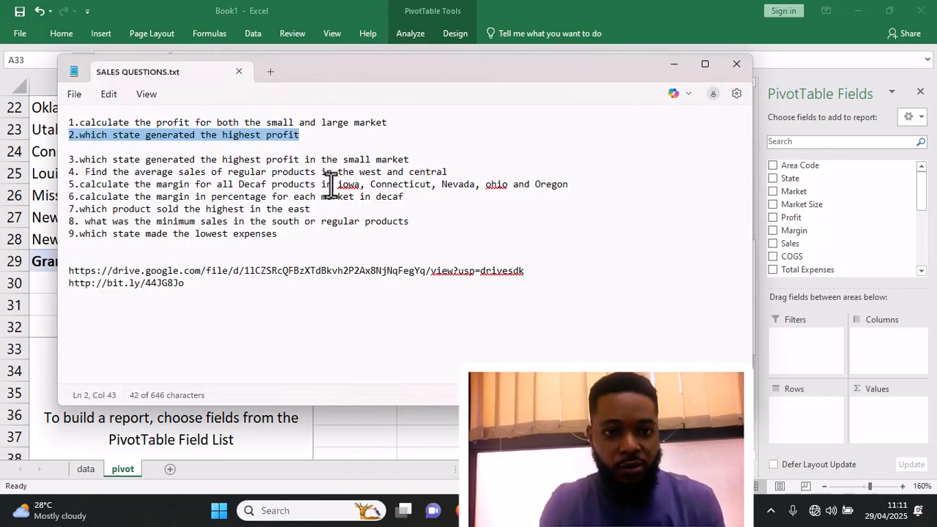
drag(410, 159, 66, 157)
key(ctrl+c)
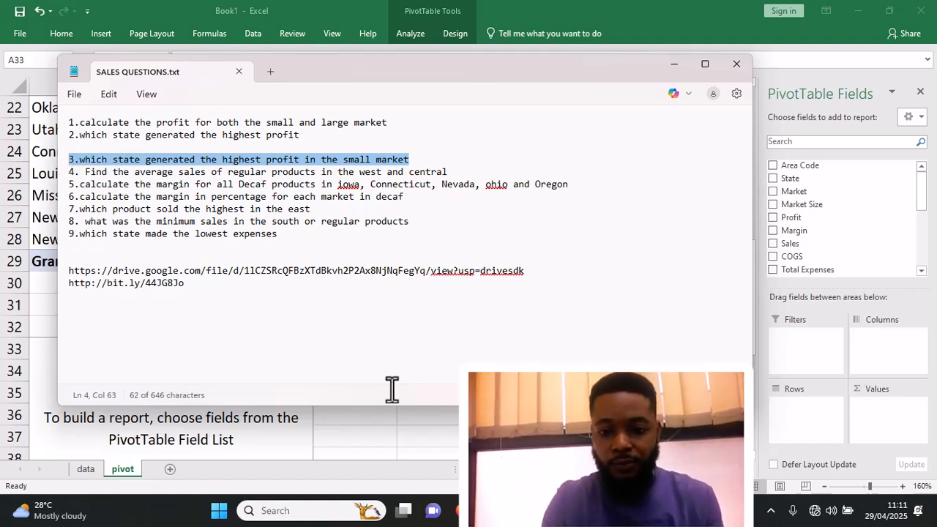
click(677, 511)
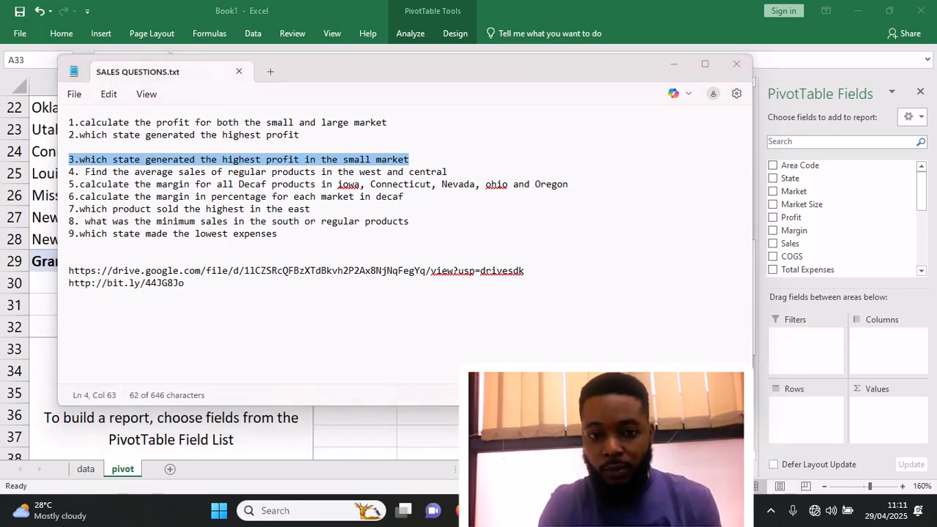
click(357, 307)
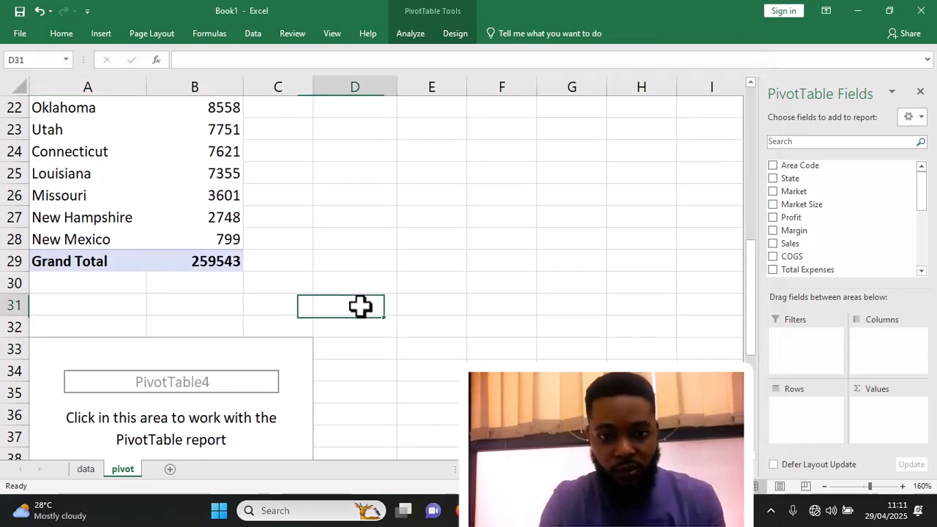
key(ctrl+v)
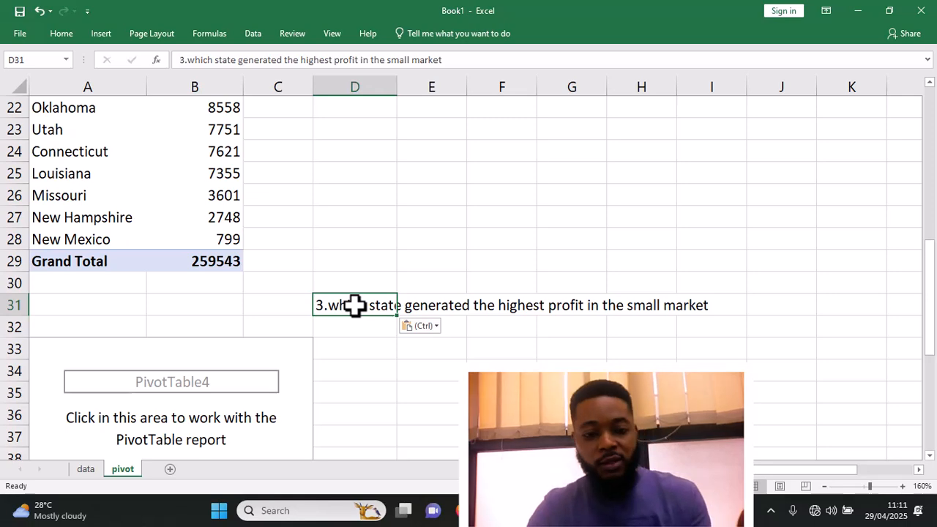
- Build the pivot table at cell A33 with Profit as a summed value and State as the row field
scroll(299, 385, down, 1)
click(257, 402)
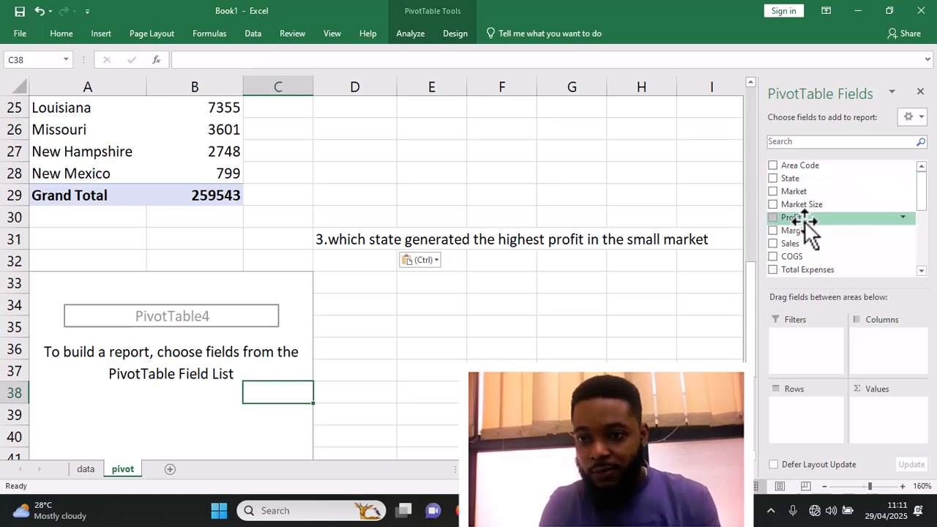
drag(805, 218, 908, 420)
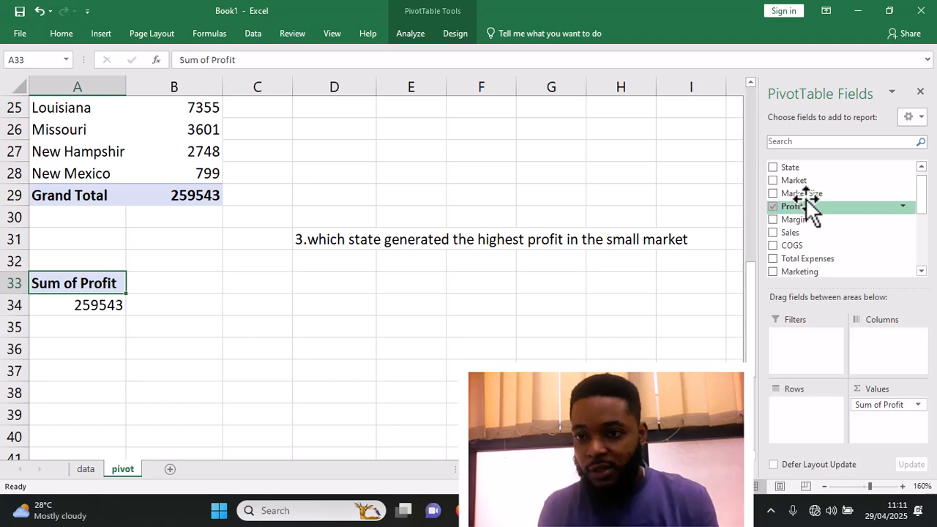
drag(791, 169, 793, 413)
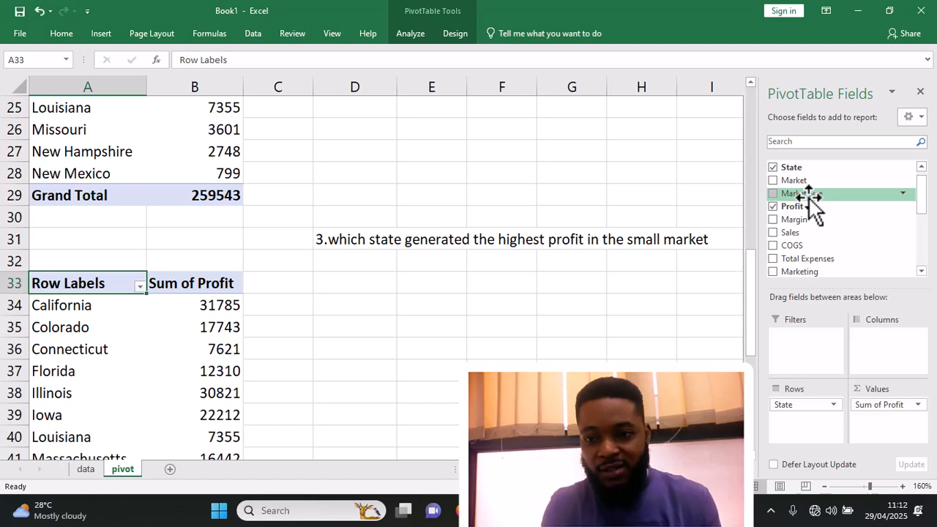
- Add Market Size as the report filter of the pivot table at A33 and filter it to Small Market
drag(809, 195, 899, 366)
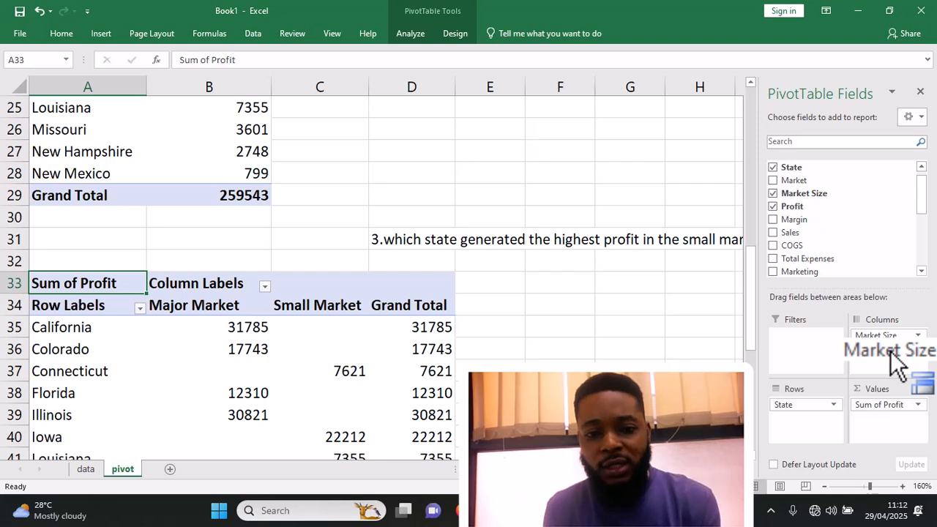
drag(900, 363, 812, 348)
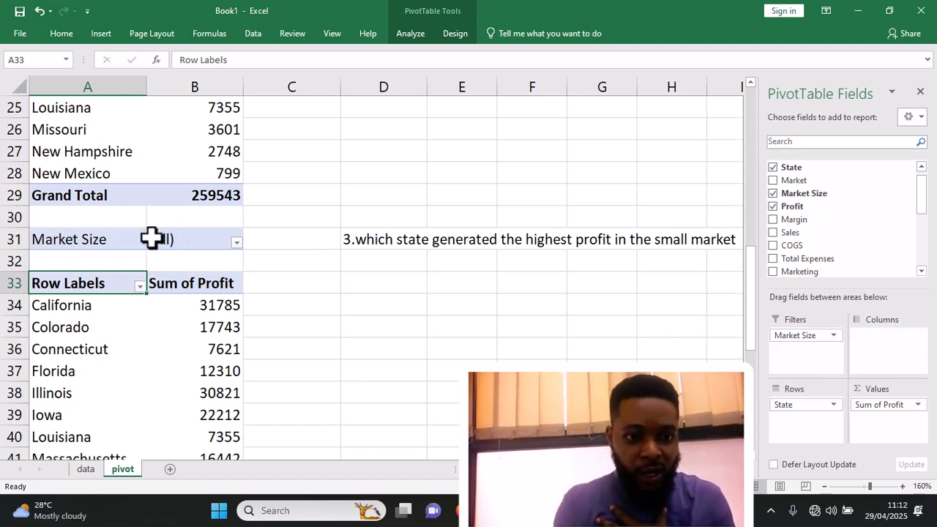
click(236, 242)
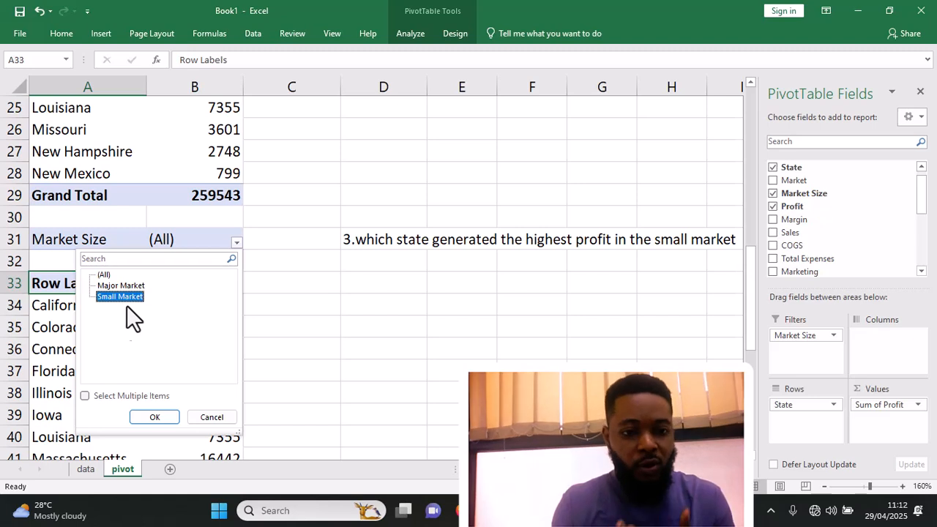
click(156, 417)
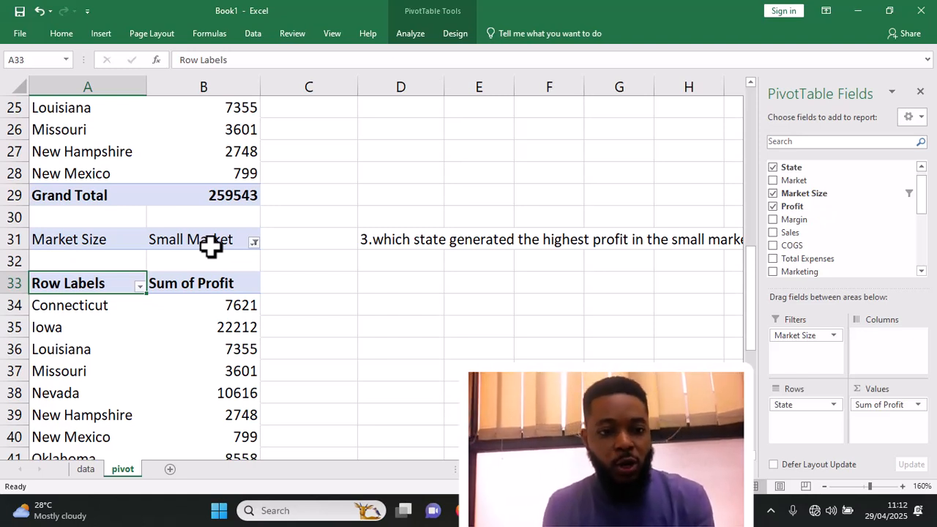
- Sort the states in the small-market pivot table at A33 in descending order by Sum of Profit
click(140, 287)
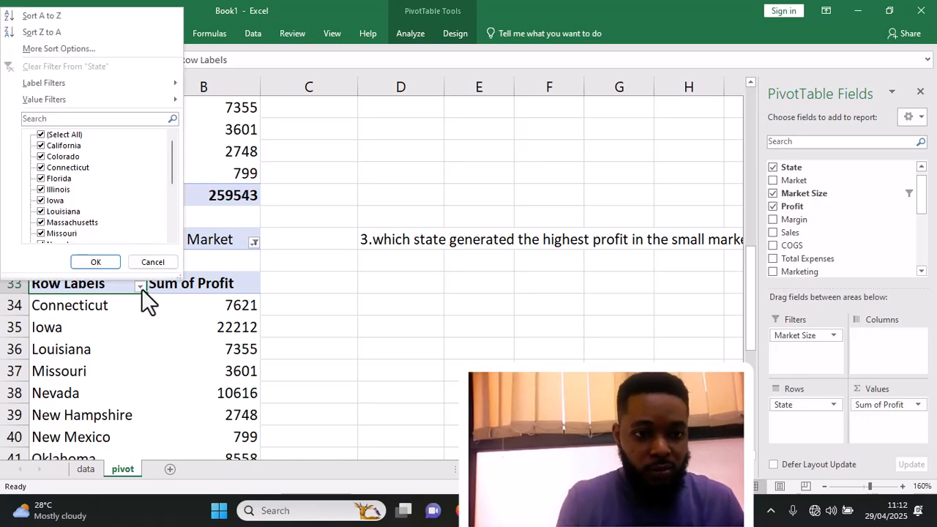
click(77, 49)
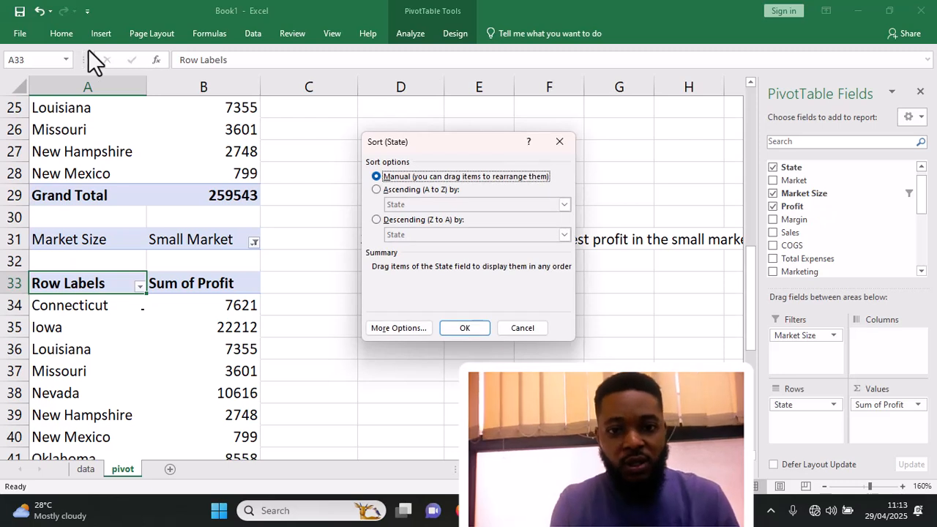
click(375, 218)
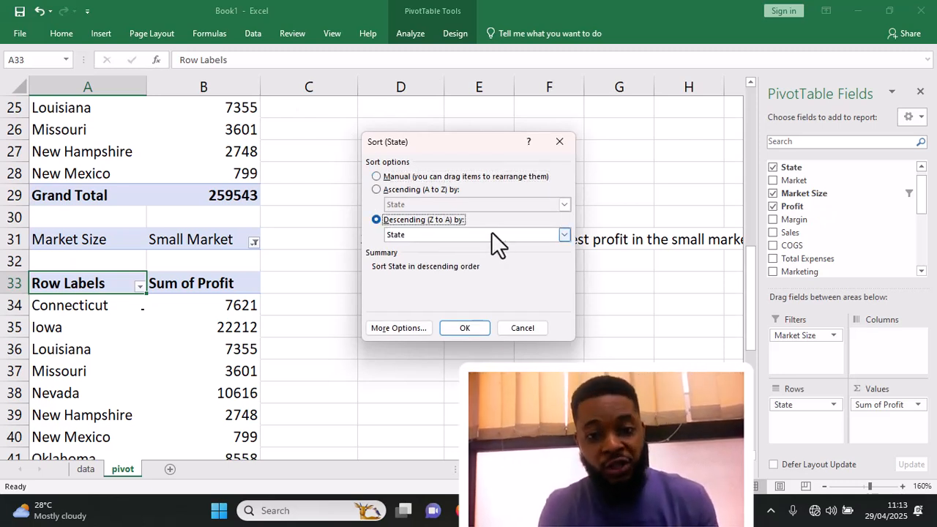
click(563, 235)
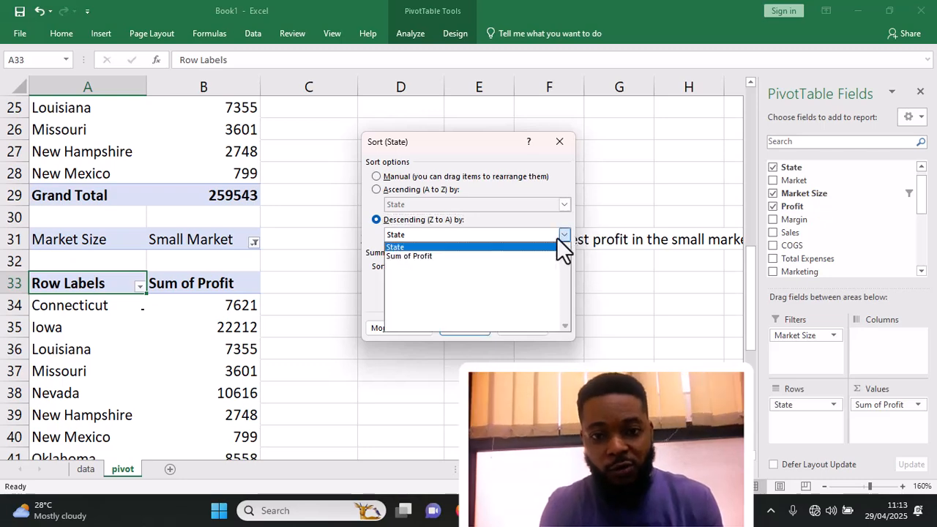
click(457, 255)
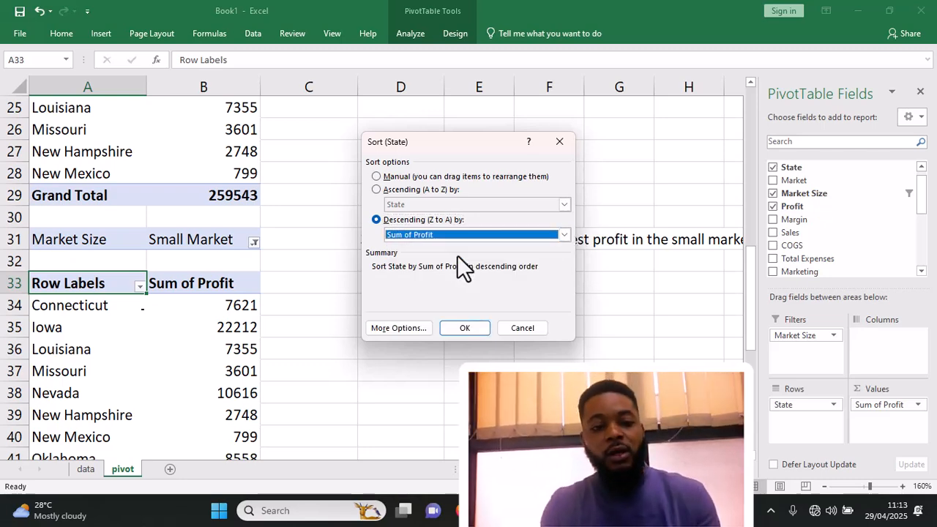
click(459, 325)
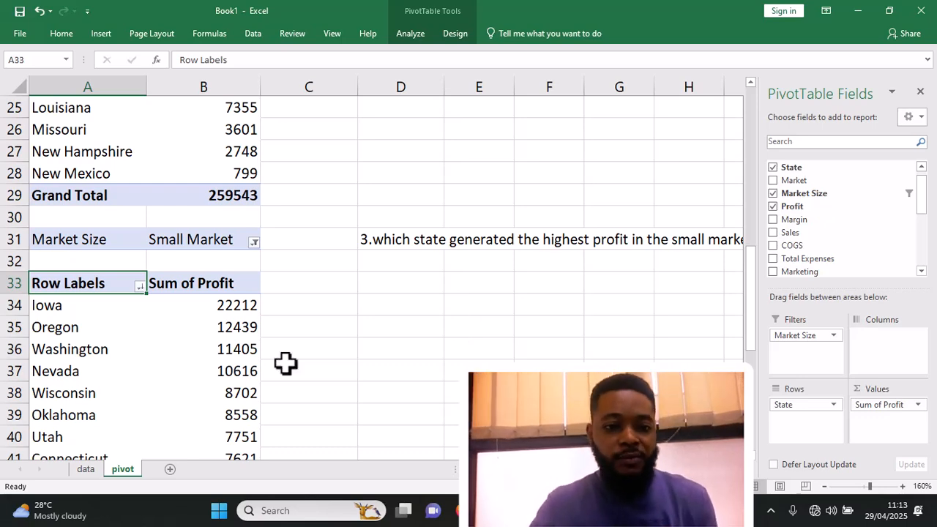
- Create a fourth pivot table from the sales table at cell A50 of the existing pivot sheet
scroll(184, 351, down, 4)
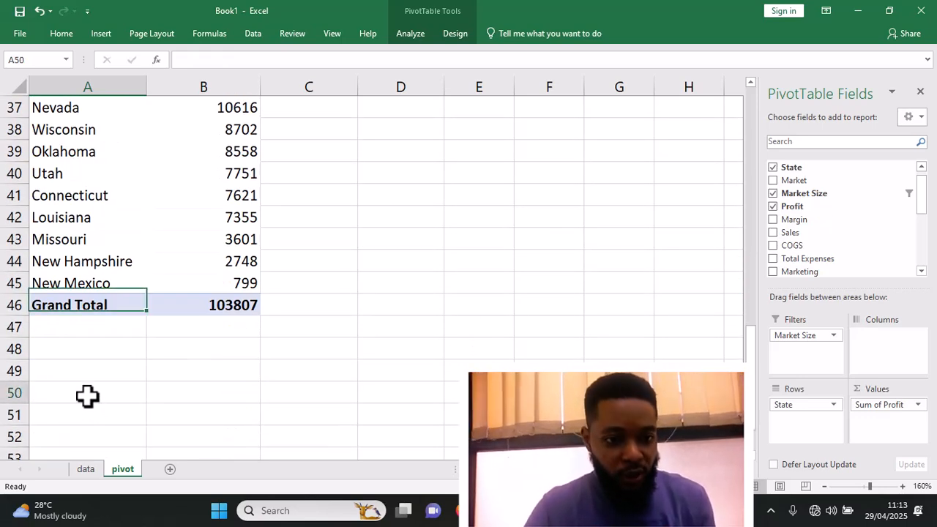
click(96, 393)
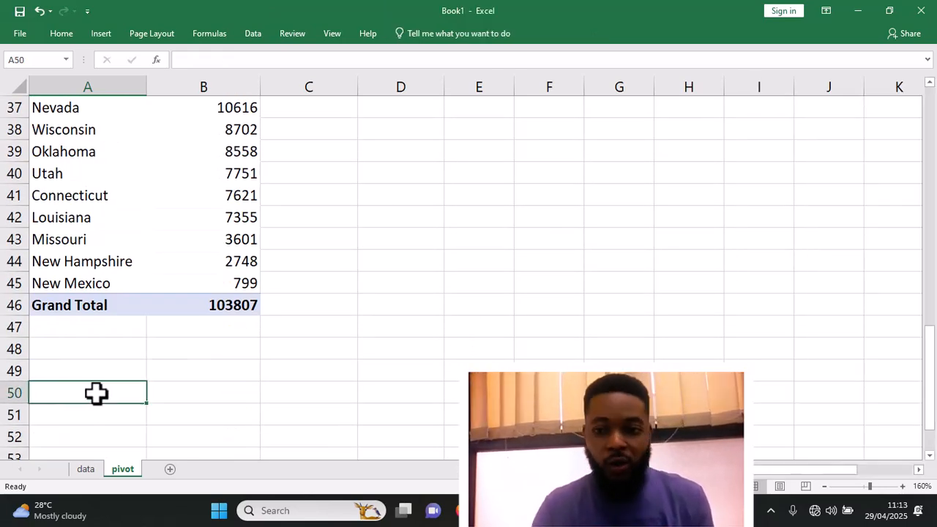
click(99, 33)
click(22, 77)
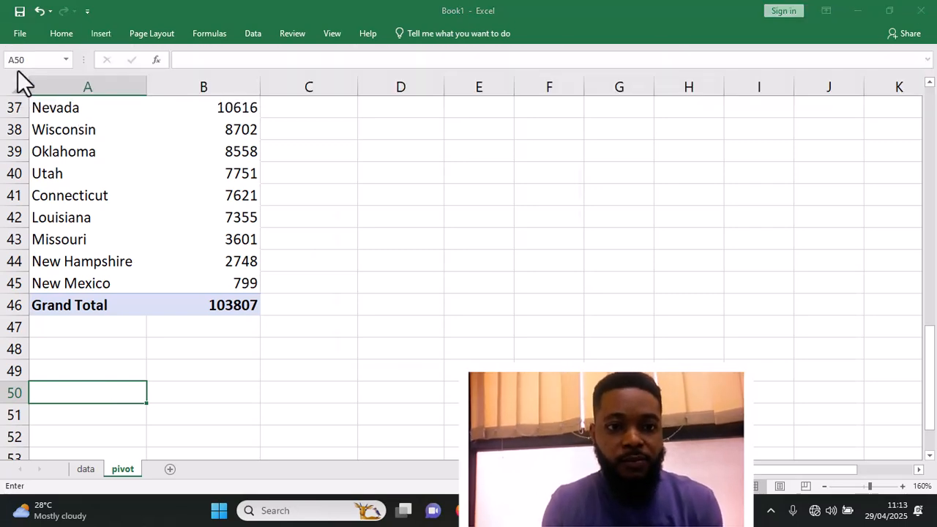
text(sales)
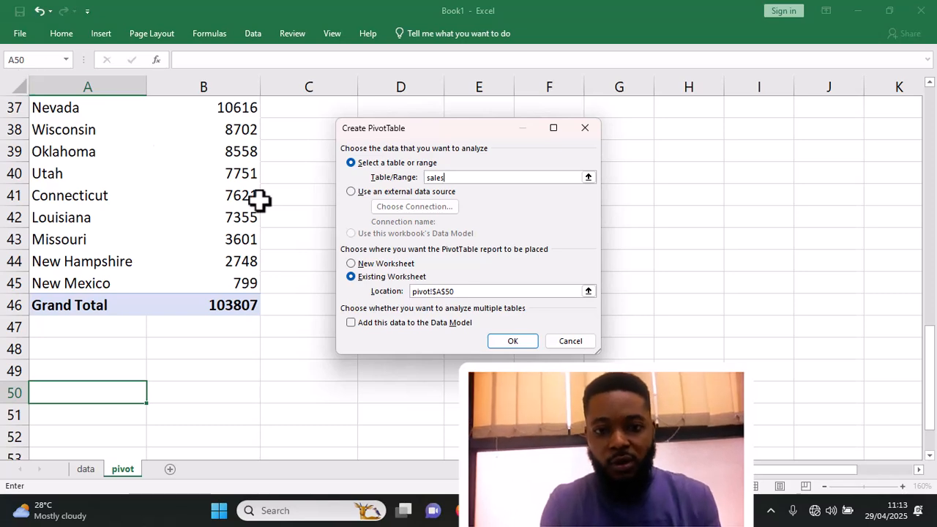
click(499, 342)
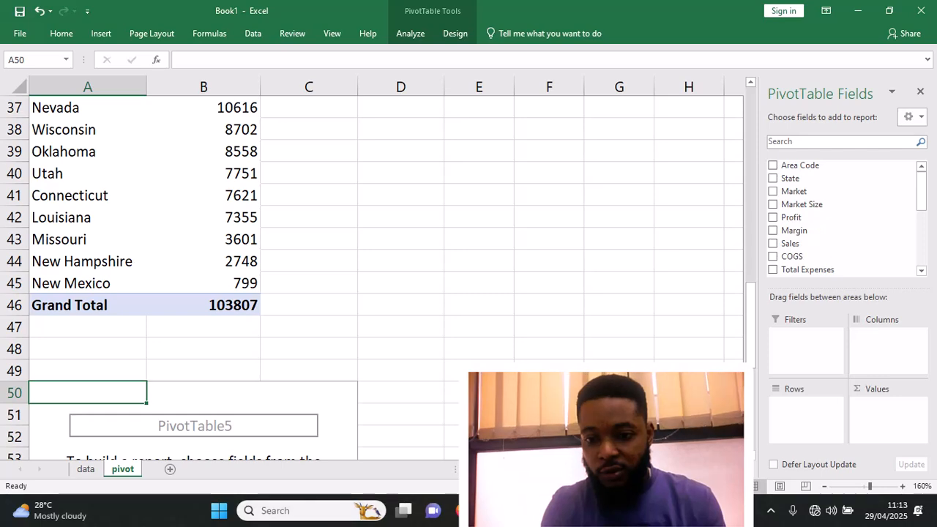
- Copy question 4, about average sales of regular products, from SALES QUESTIONS.txt in Notepad and return to Excel's pivot sheet
key(alt+Tab)
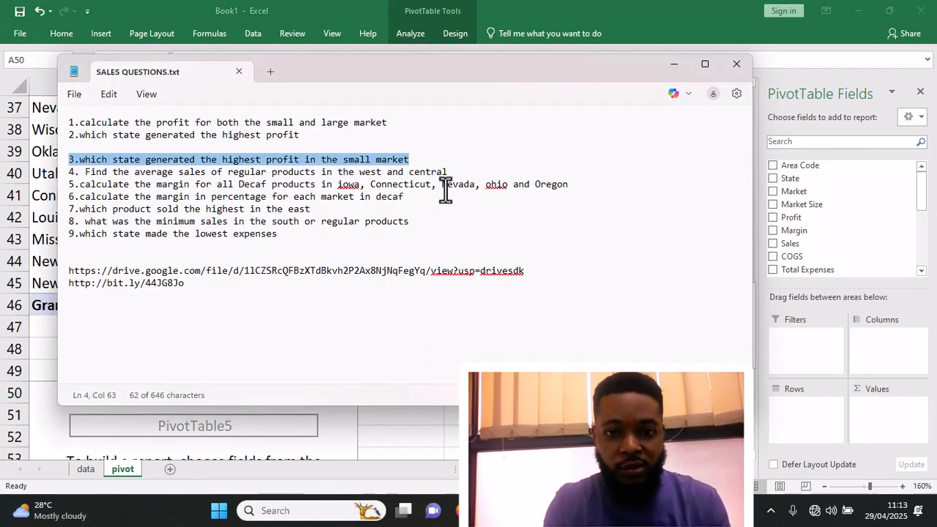
drag(445, 171, 66, 175)
key(ctrl+c)
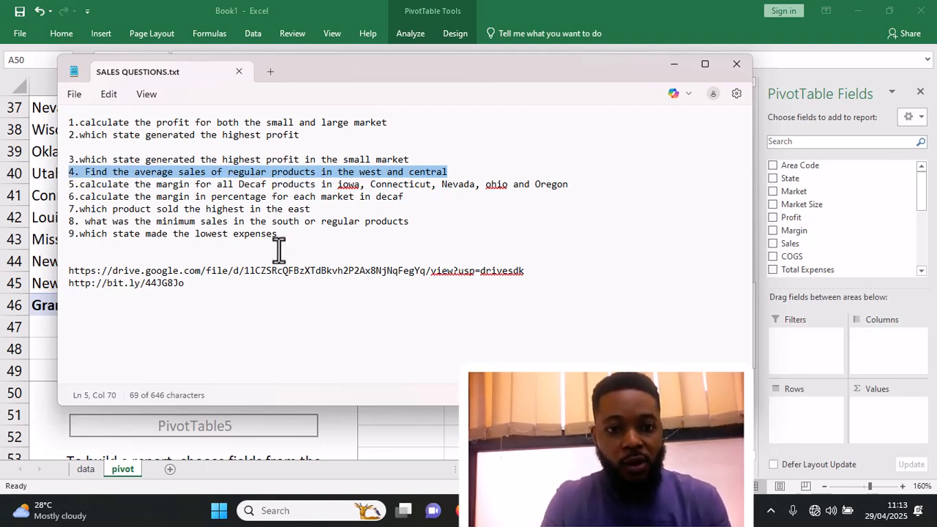
mouse_move(703, 511)
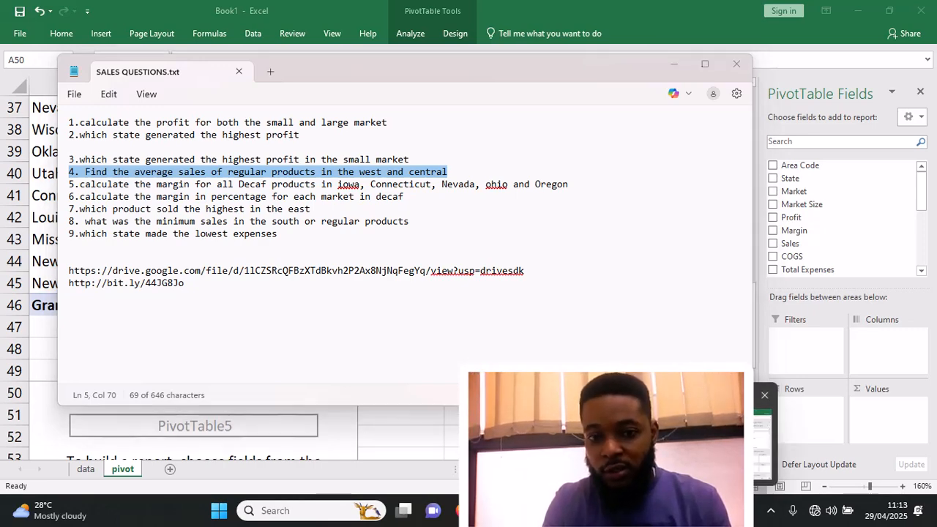
click(707, 444)
click(383, 376)
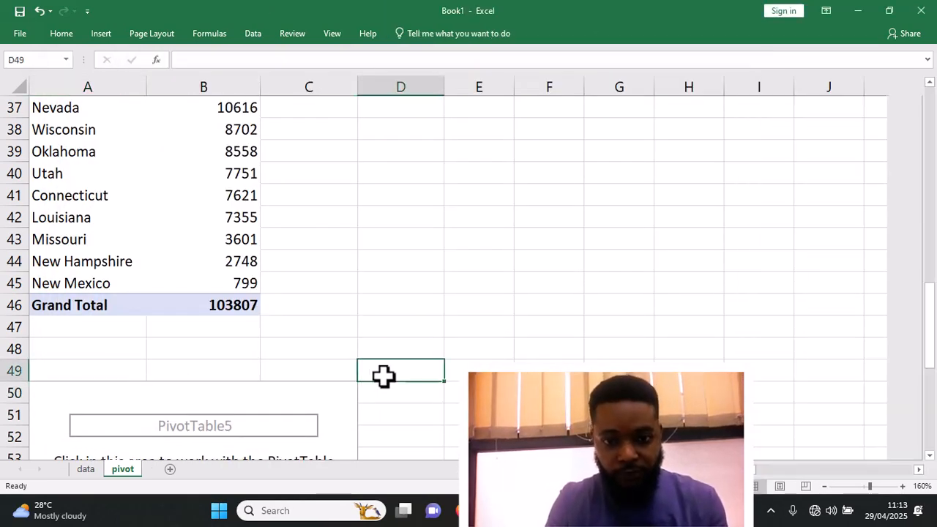
key(ctrl+v)
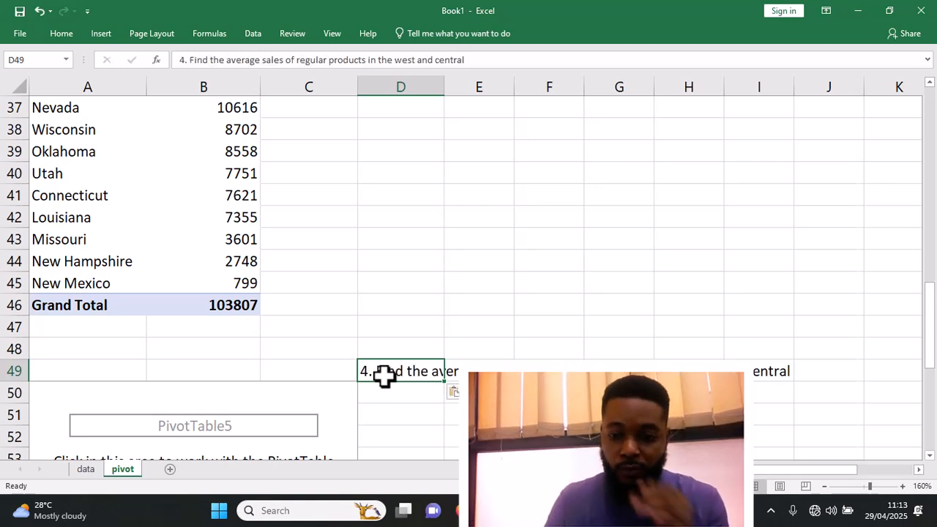
key(ctrl+z)
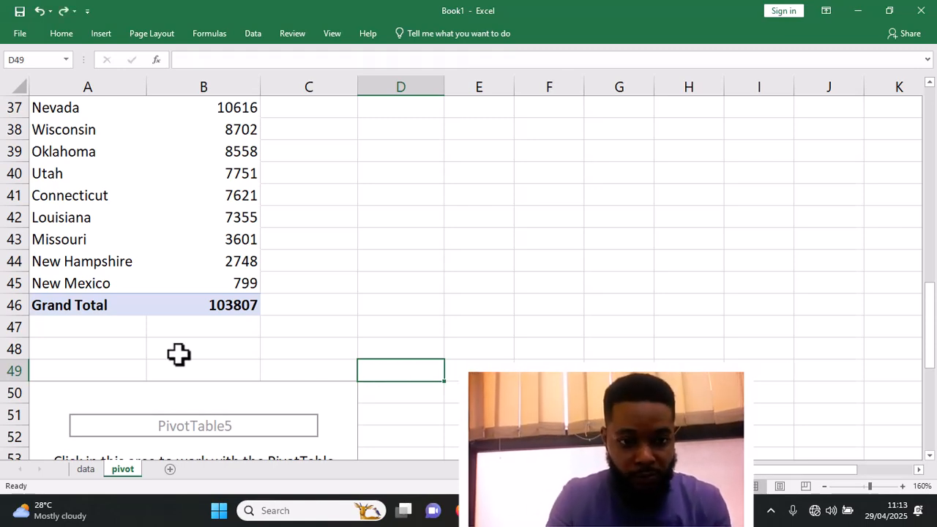
click(343, 328)
key(ctrl+v)
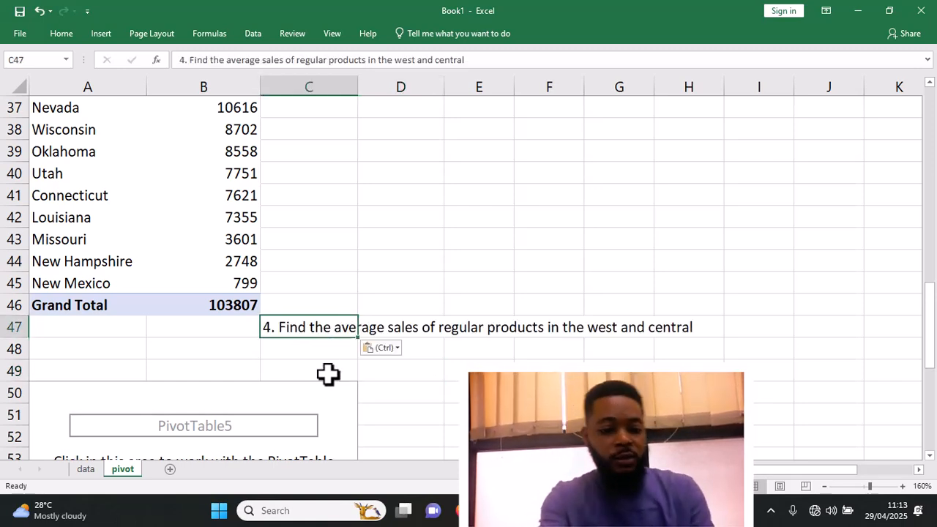
key(ctrl+z)
- Paste question 4, about average sales of regular products in the west and central, into cell C48
click(318, 356)
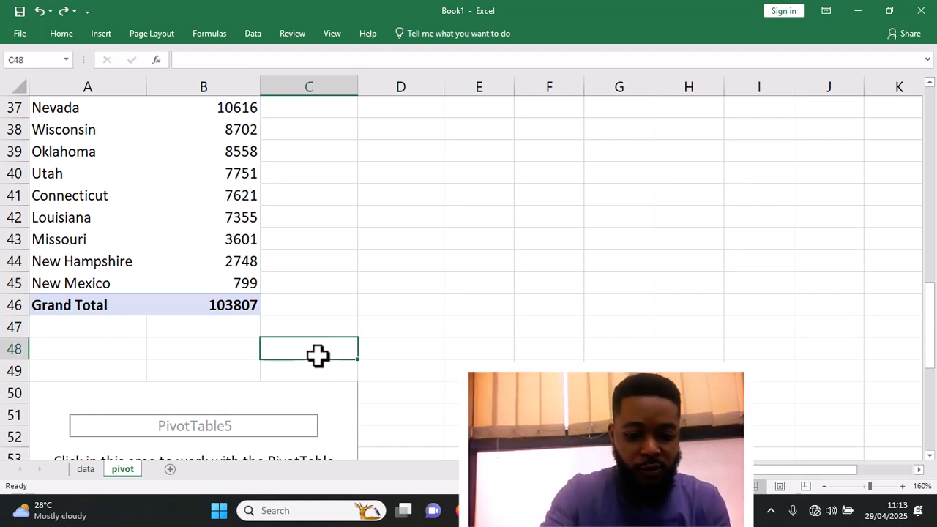
key(ctrl+v)
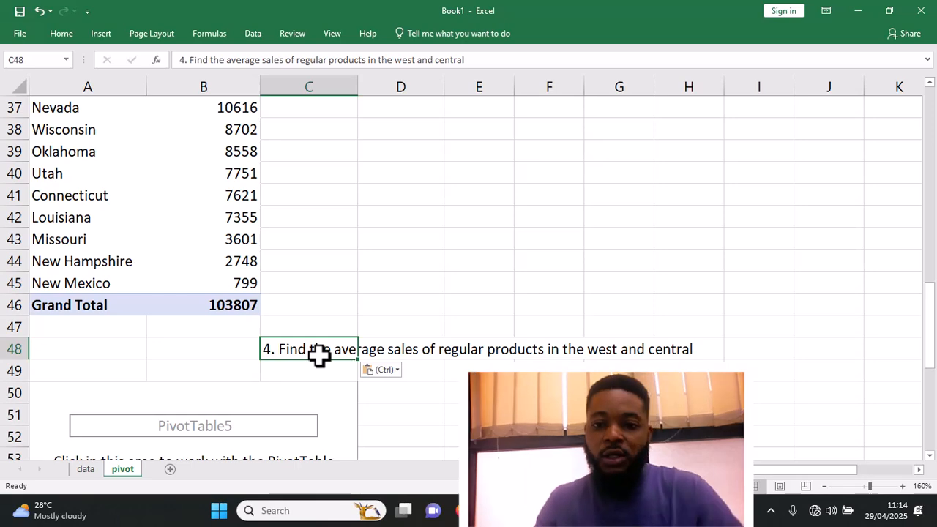
- Add Sales as a summed value to the empty pivot table at cell A50
scroll(449, 371, down, 2)
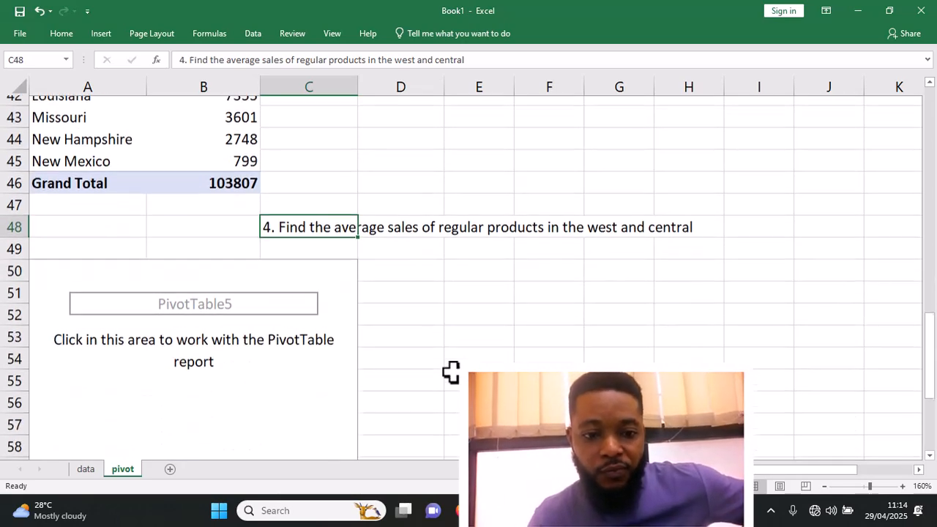
scroll(450, 370, down, 2)
click(331, 350)
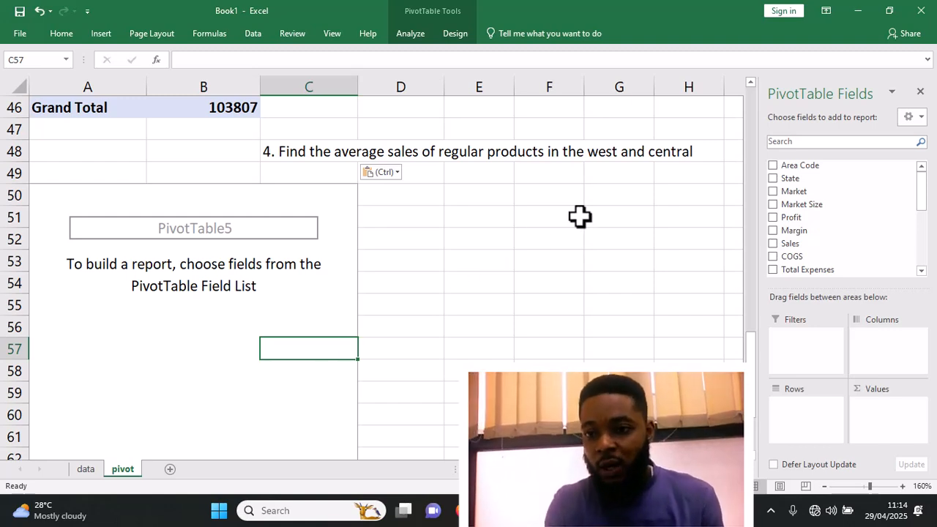
drag(820, 245, 883, 419)
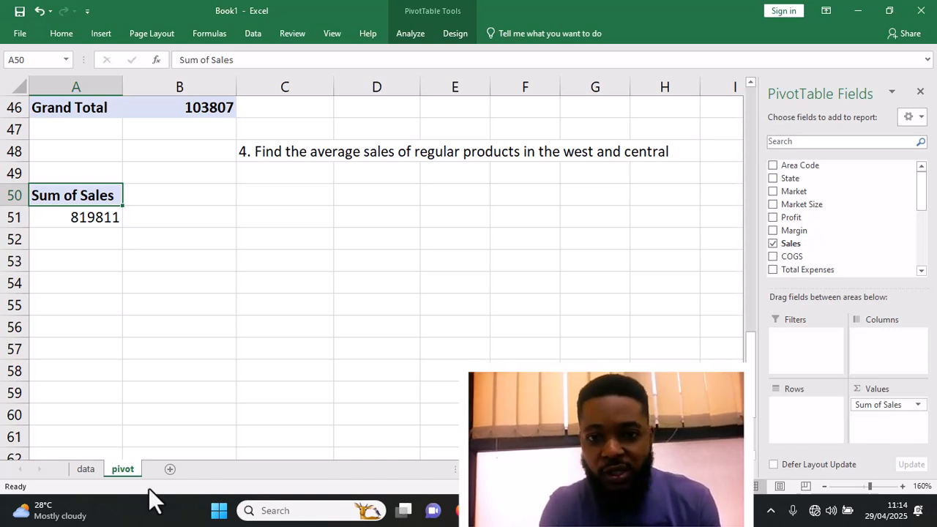
- Open the data sheet to examine the columns of the sales table
click(86, 467)
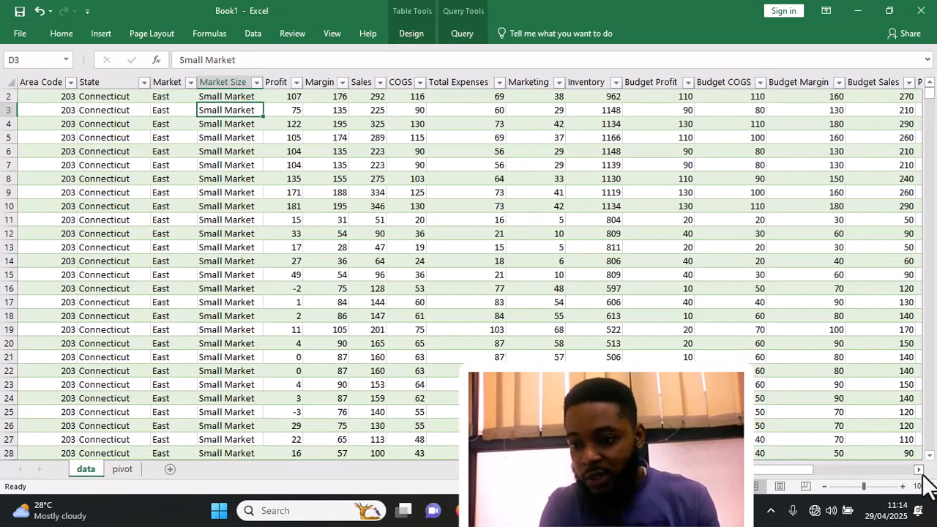
- Find the Type column on the data sheet and add the Type field to the rows of the question 4 pivot table
click(920, 469)
click(919, 469)
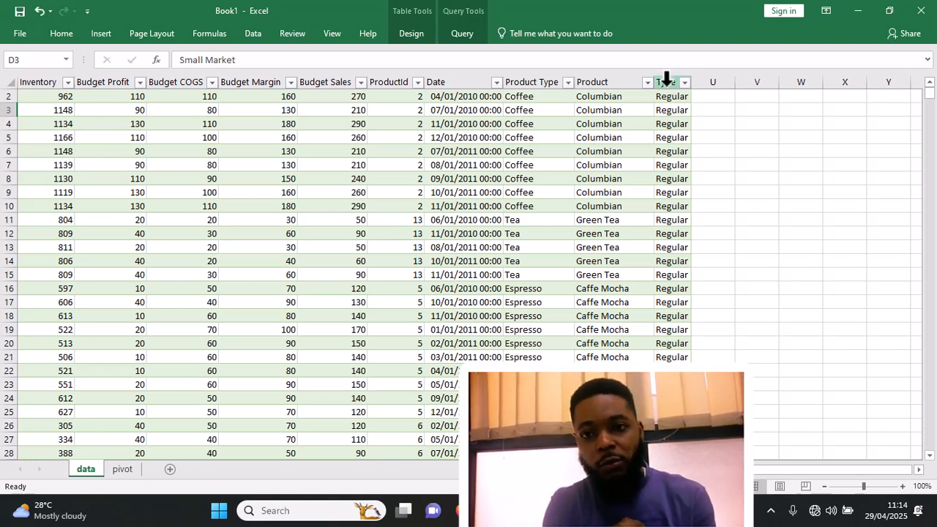
click(123, 468)
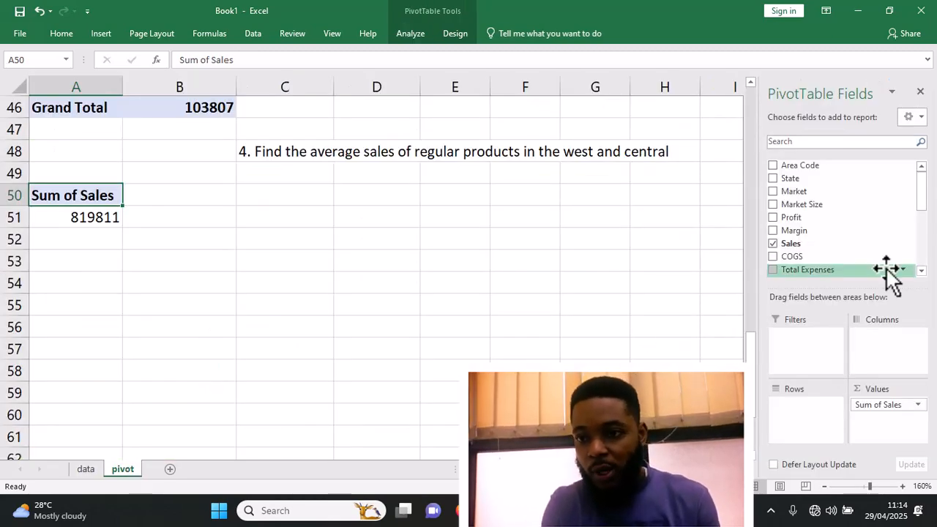
click(922, 271)
drag(922, 271, 924, 274)
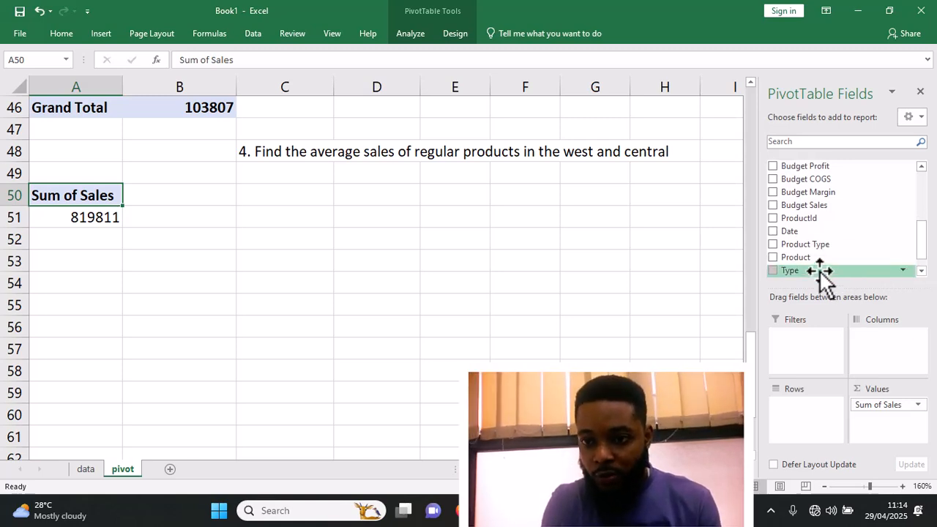
drag(822, 272, 801, 416)
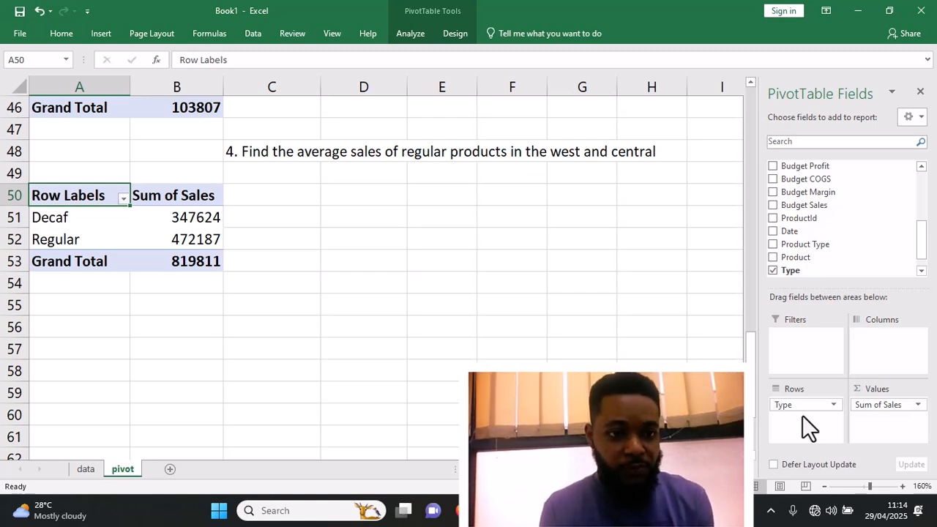
- Filter the pivot table's row labels to exclude Decaf and keep only Regular
click(125, 199)
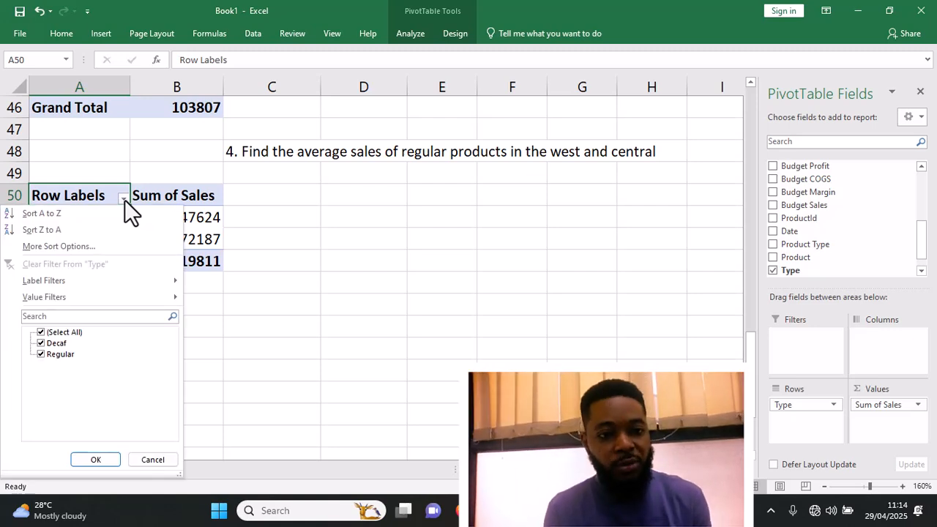
click(40, 342)
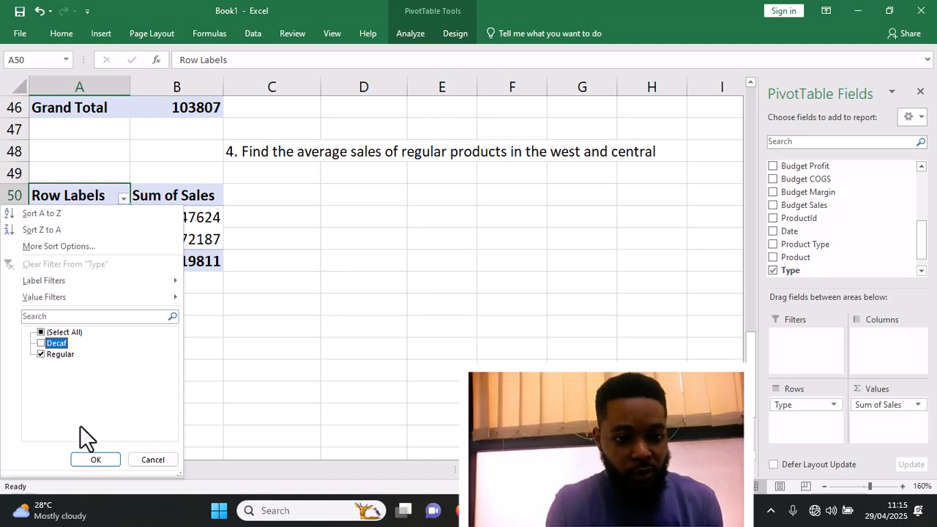
click(96, 460)
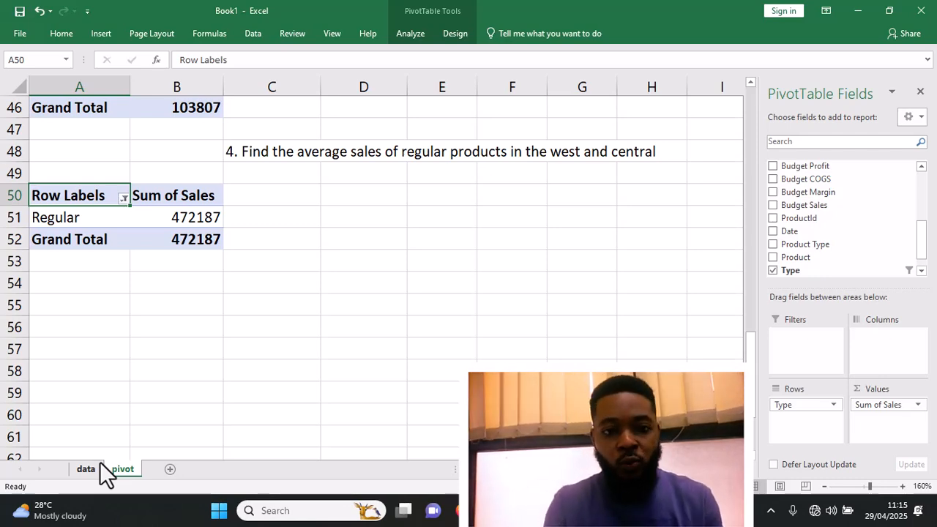
- Check the Market column's values on the data sheet and add Market as a report filter of the question 4 pivot table
click(88, 470)
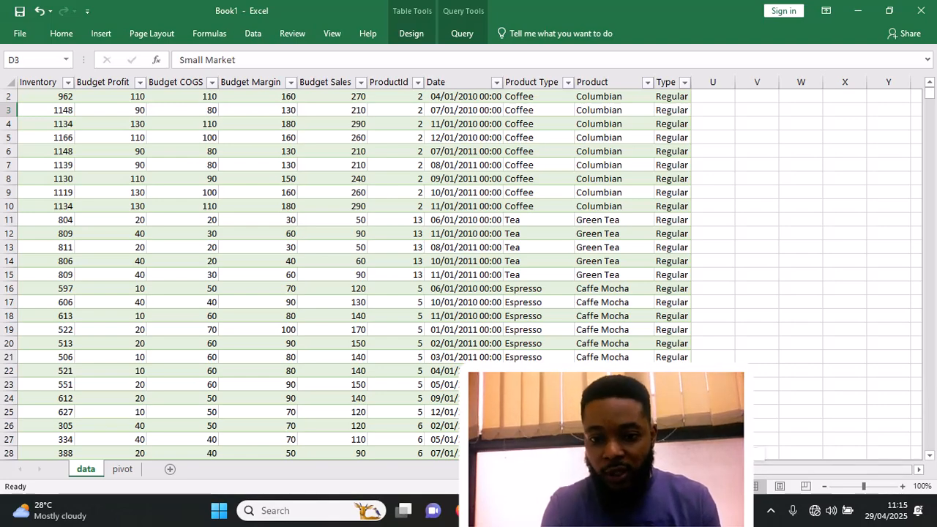
scroll(469, 271, left, 8)
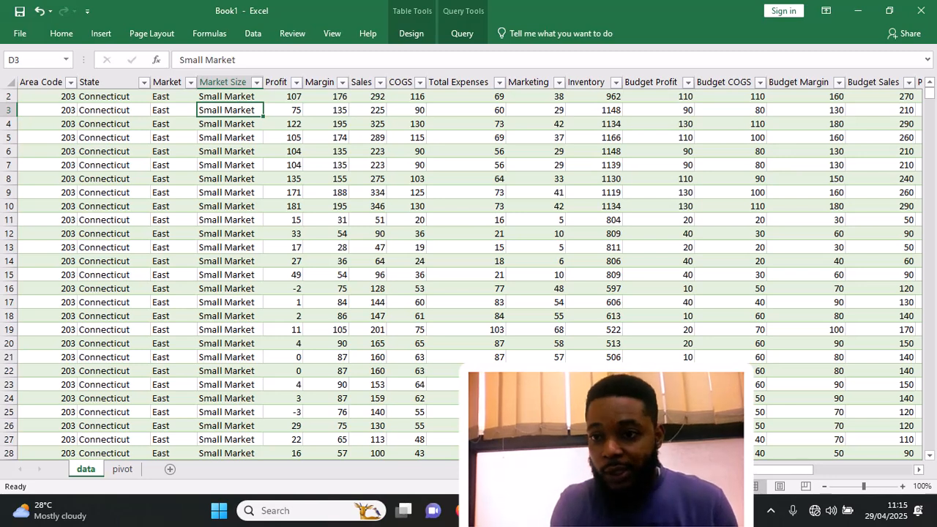
click(191, 82)
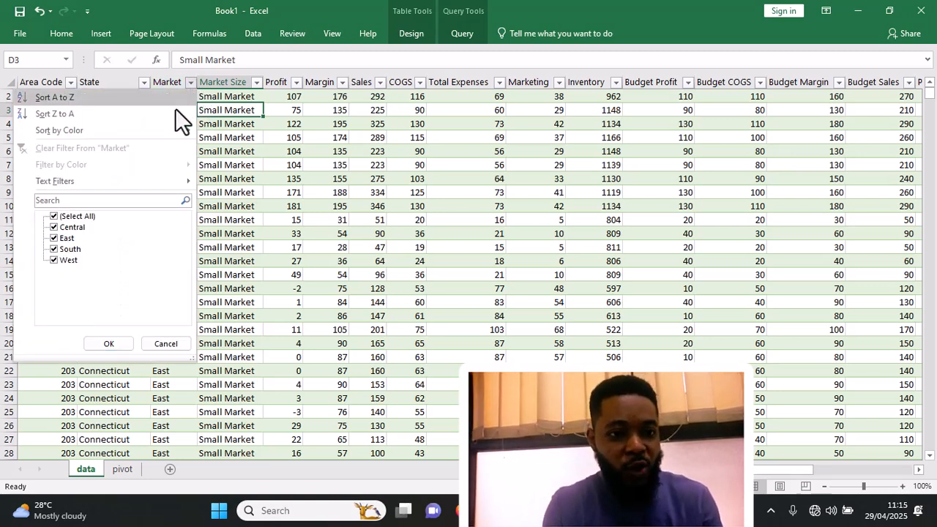
click(110, 344)
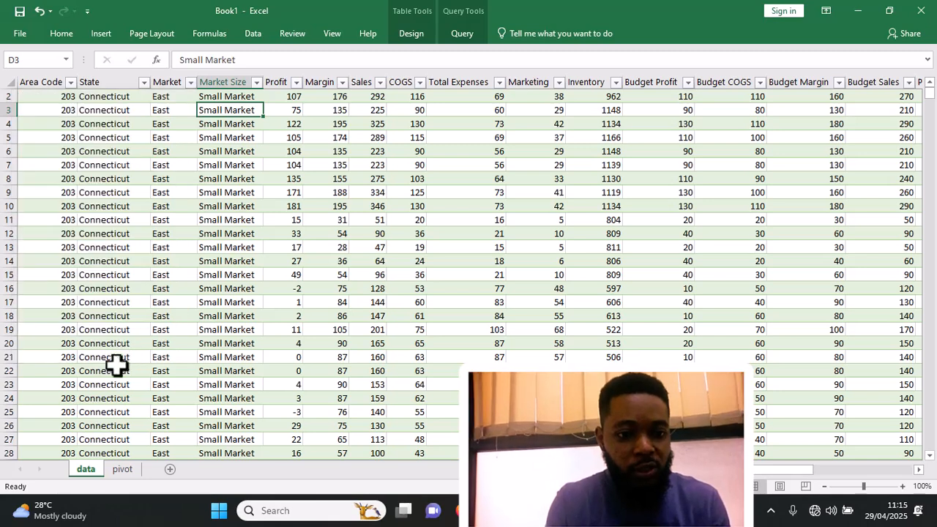
click(122, 469)
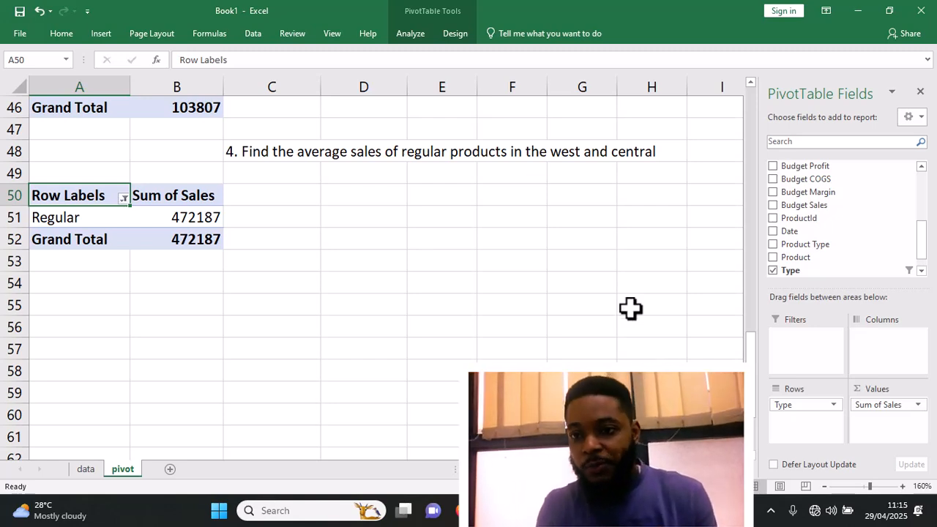
drag(926, 249, 921, 192)
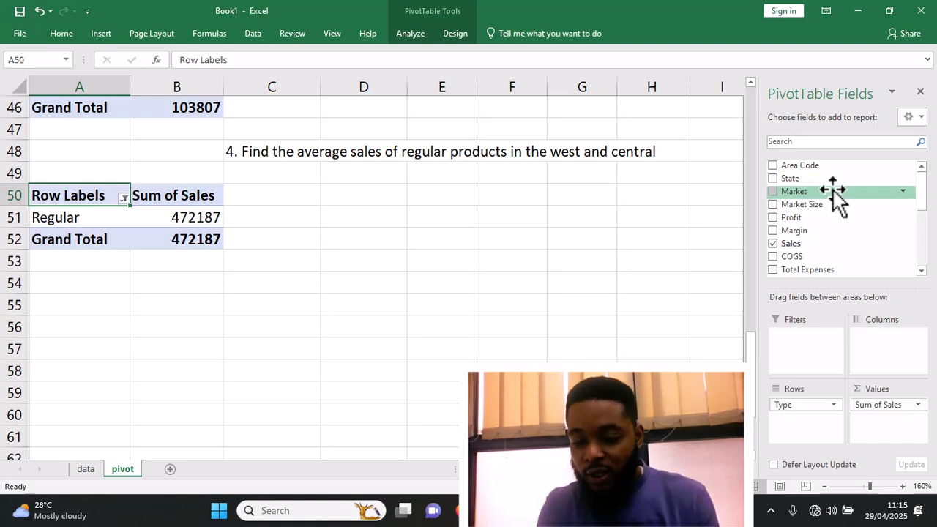
drag(833, 189, 799, 344)
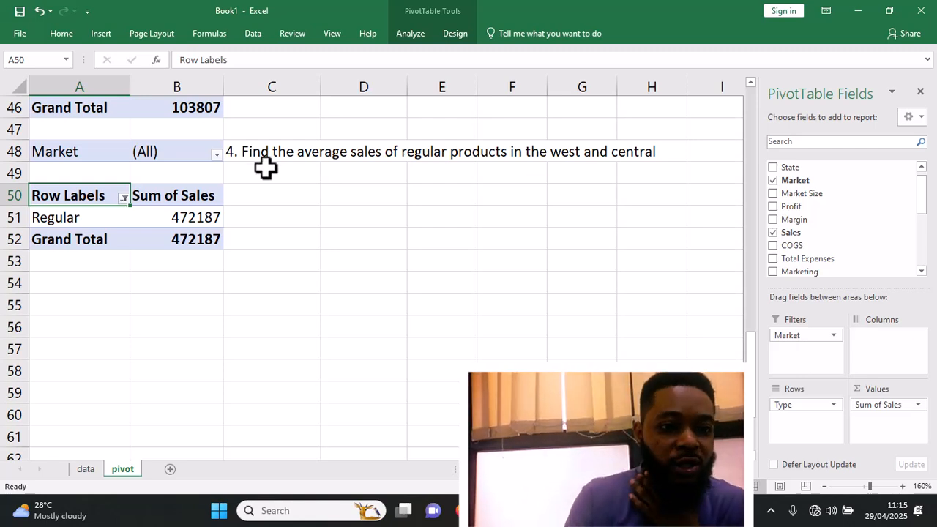
- Allow multiple items in the Market report filter and select only Central and West
click(217, 156)
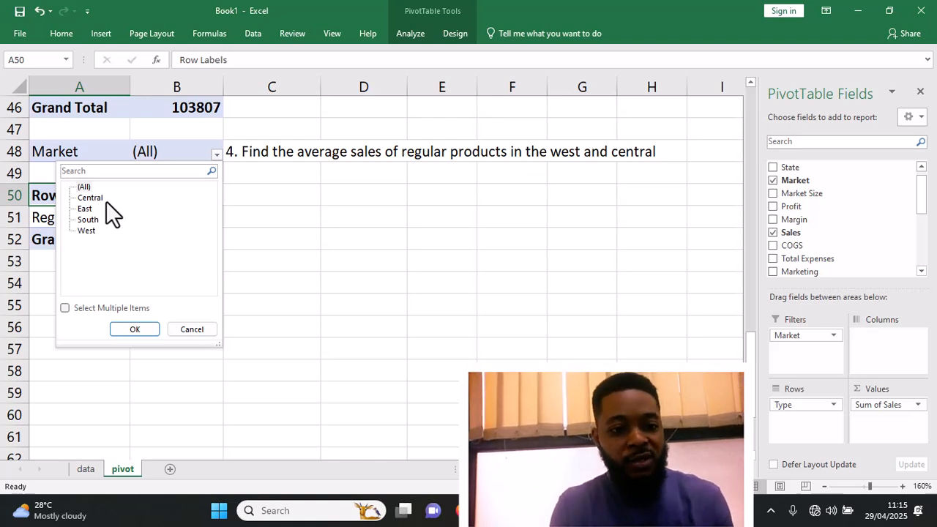
click(65, 308)
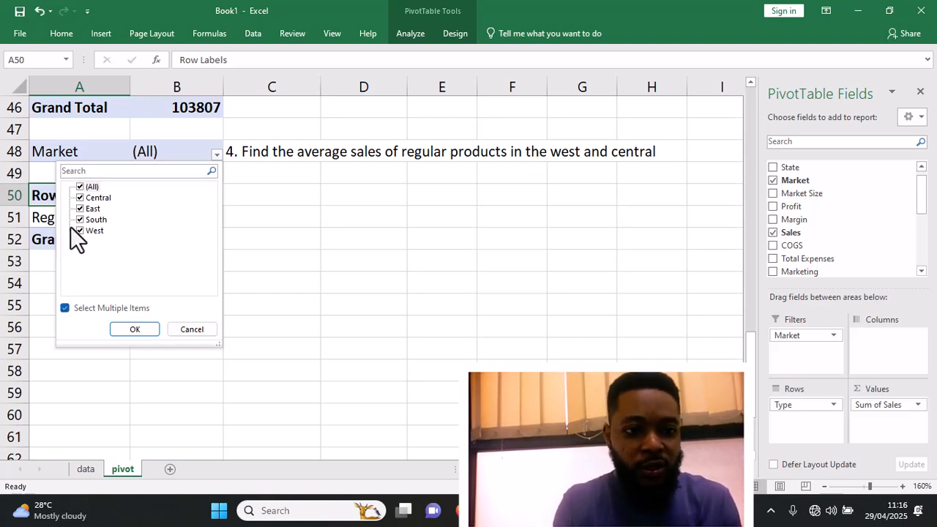
click(79, 187)
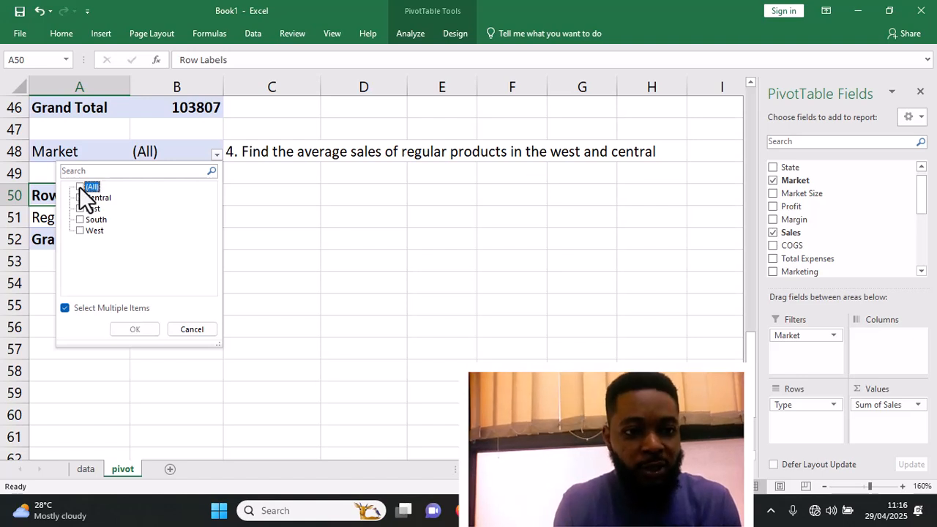
click(79, 197)
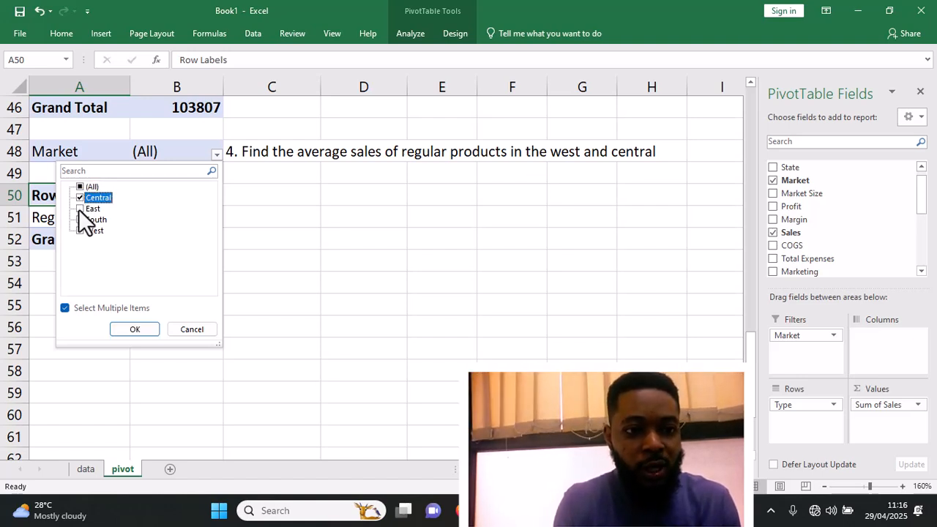
click(79, 231)
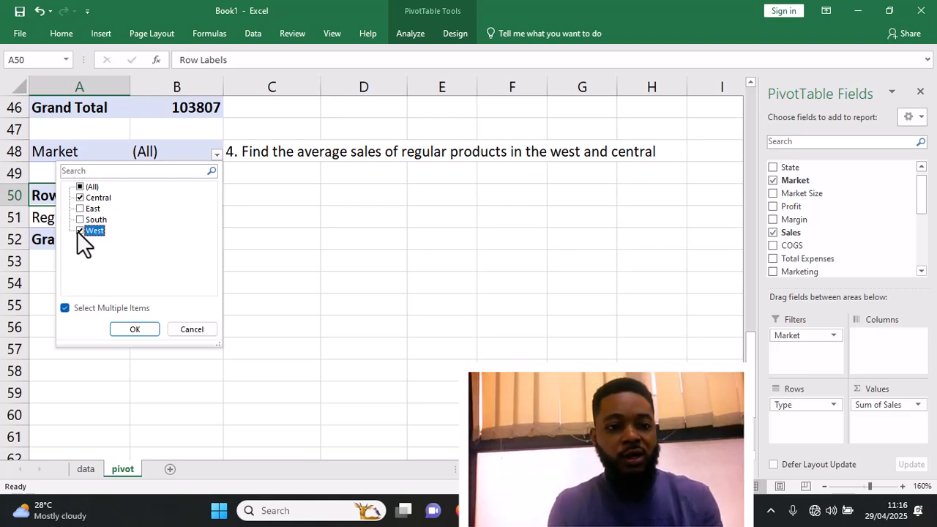
click(132, 331)
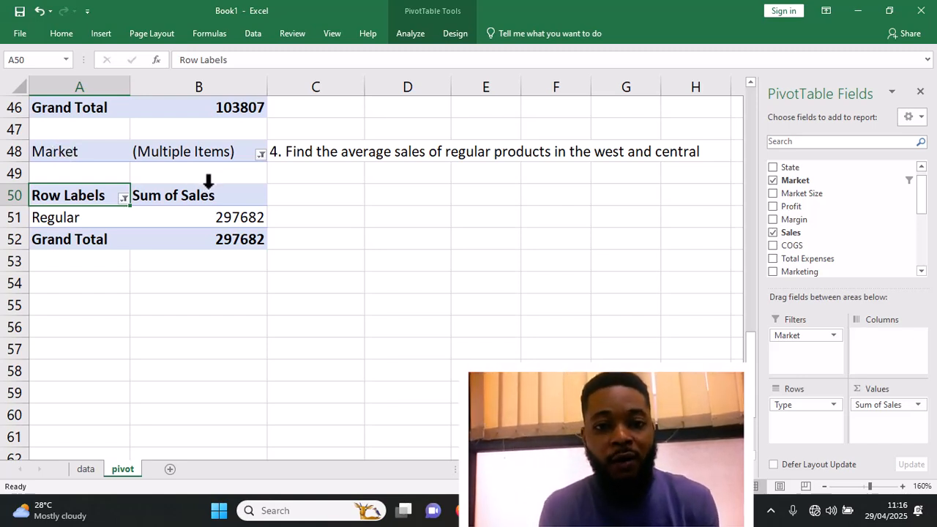
- Change the pivot table's Sales value field to be summarized by Average
click(152, 196)
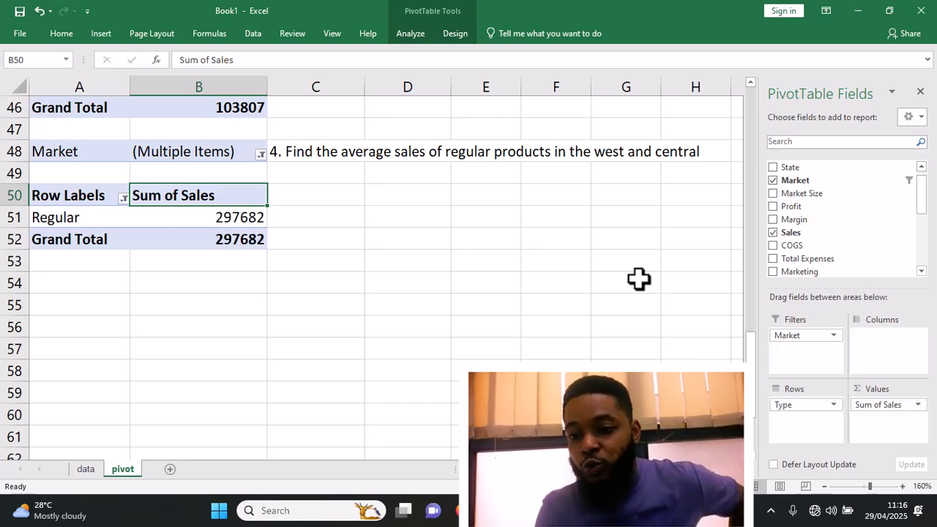
click(918, 406)
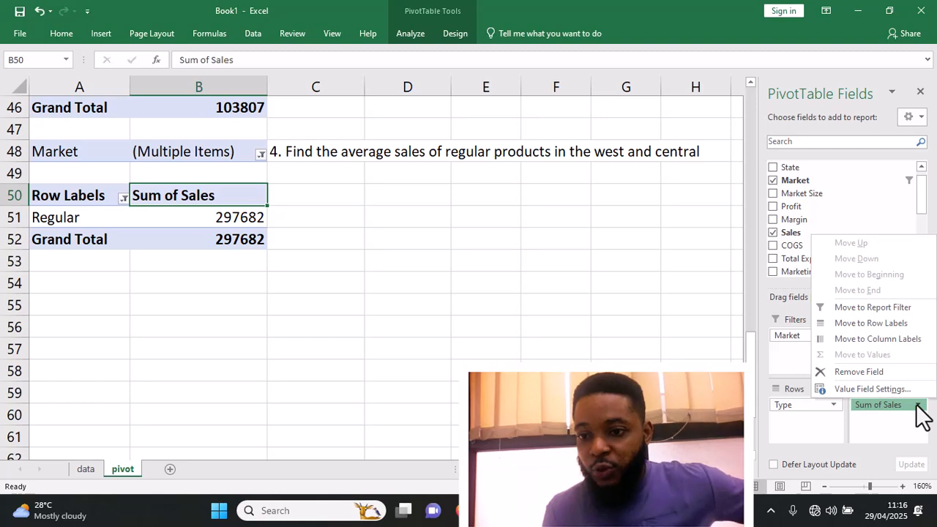
click(888, 390)
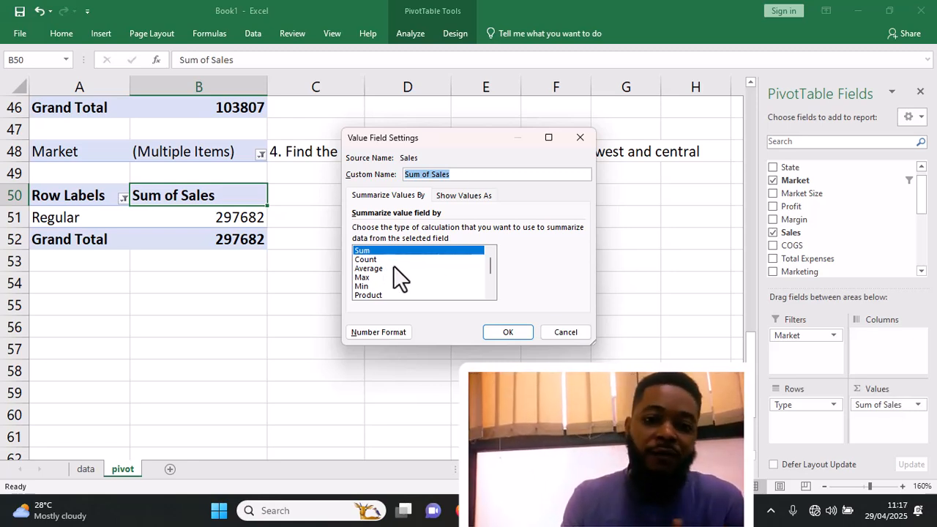
click(371, 268)
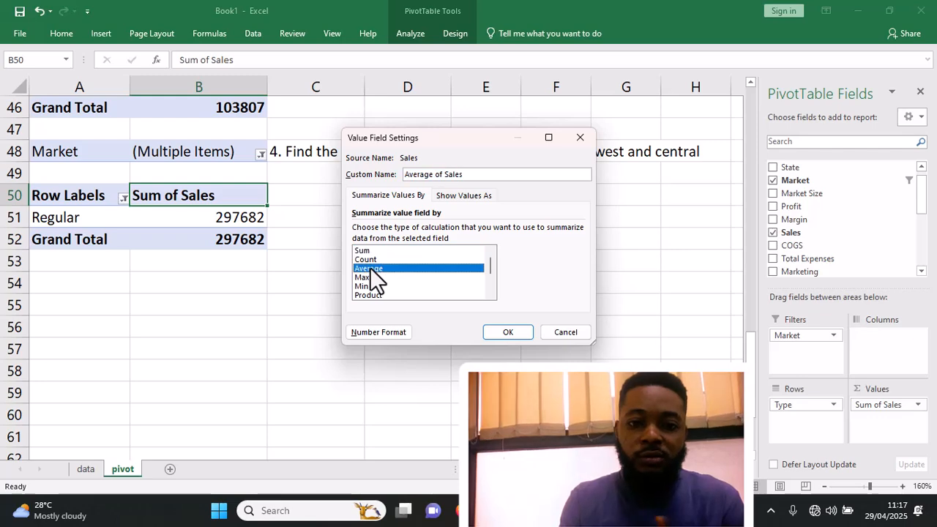
click(505, 332)
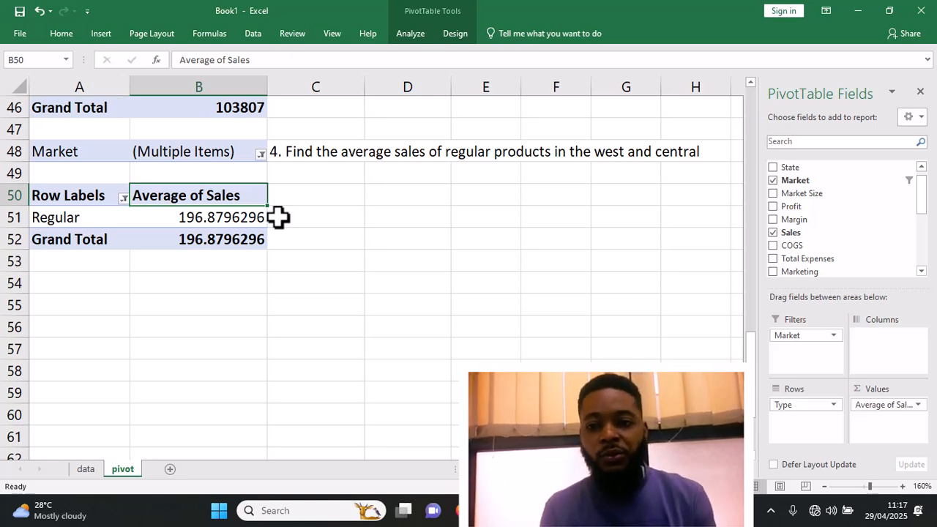
- Insert a new pivot table from the sales table at cell A56 of the pivot sheet
click(45, 321)
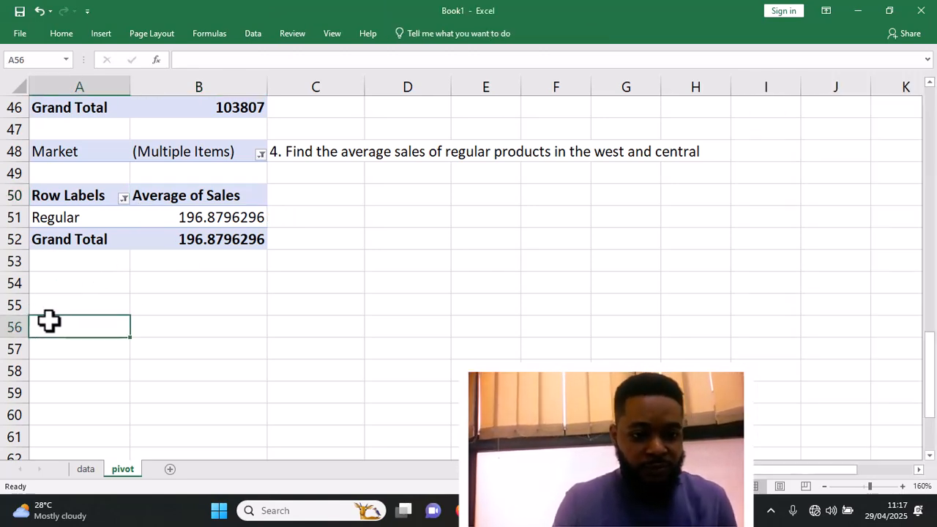
click(101, 34)
click(22, 73)
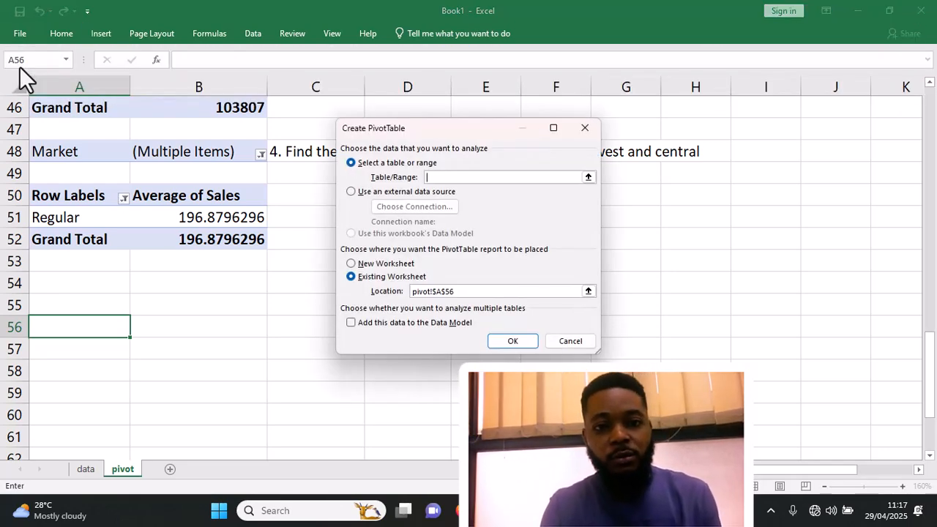
text(sales)
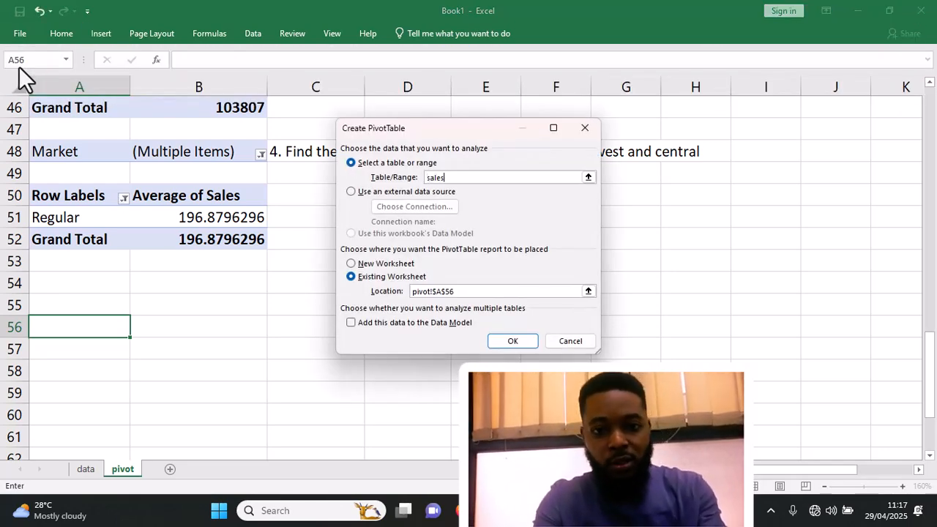
click(521, 344)
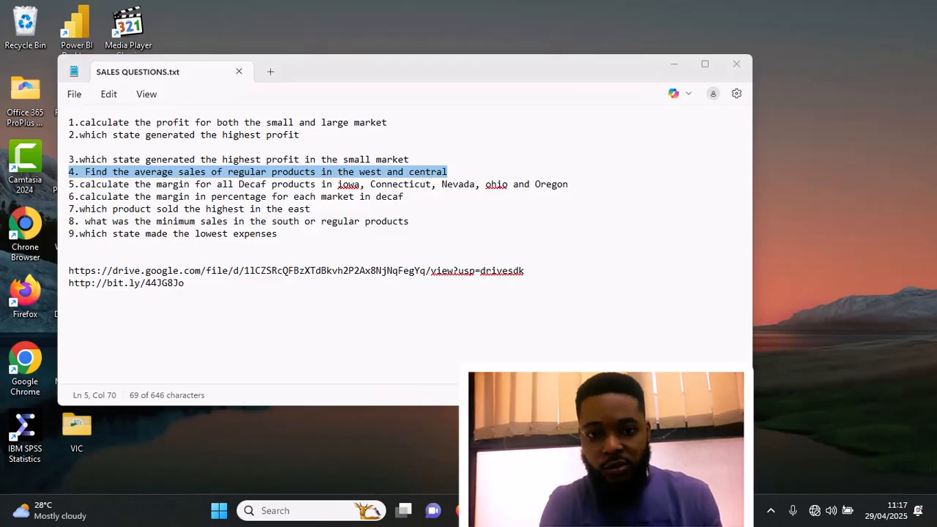
- Copy question 5 about the Decaf margin from SALES QUESTIONS.txt in Notepad and return to the Excel workbook
click(524, 454)
drag(571, 188, 68, 187)
key(ctrl+c)
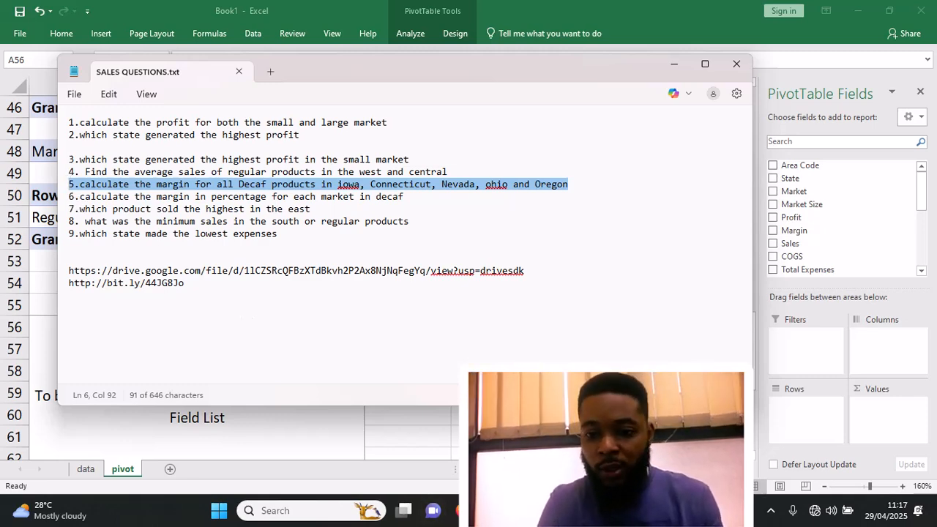
mouse_move(704, 511)
click(700, 439)
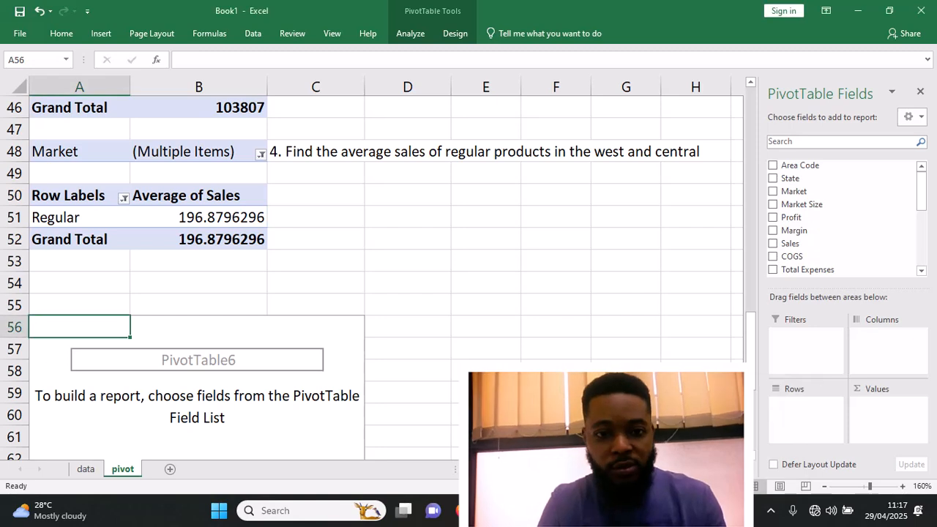
click(337, 279)
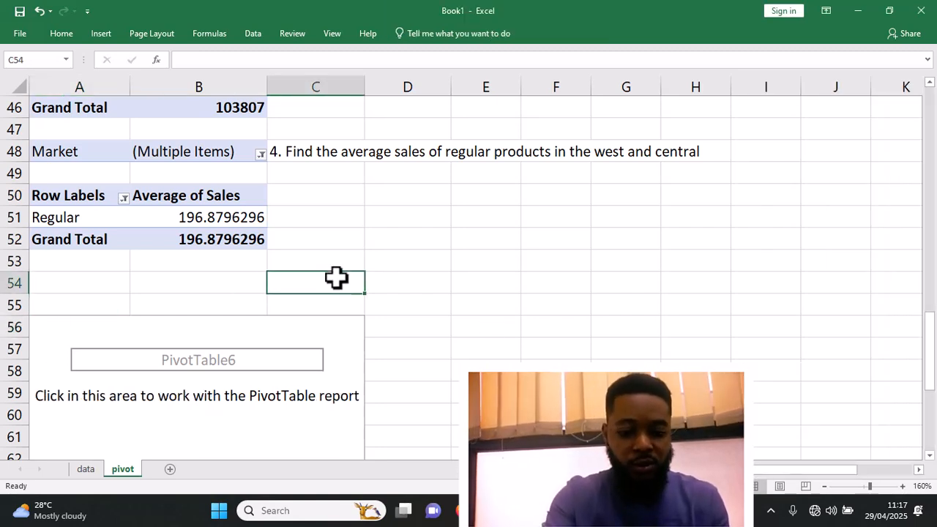
key(ctrl+v)
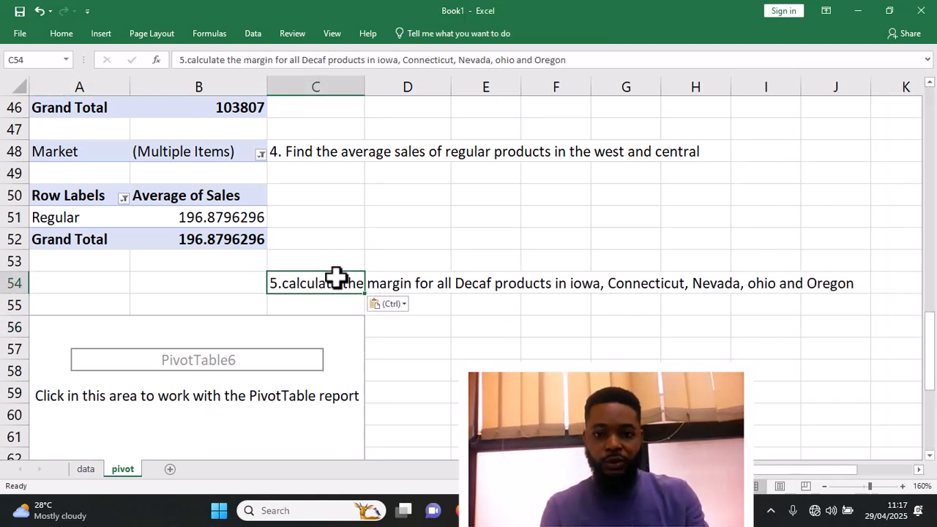
key(ctrl+z)
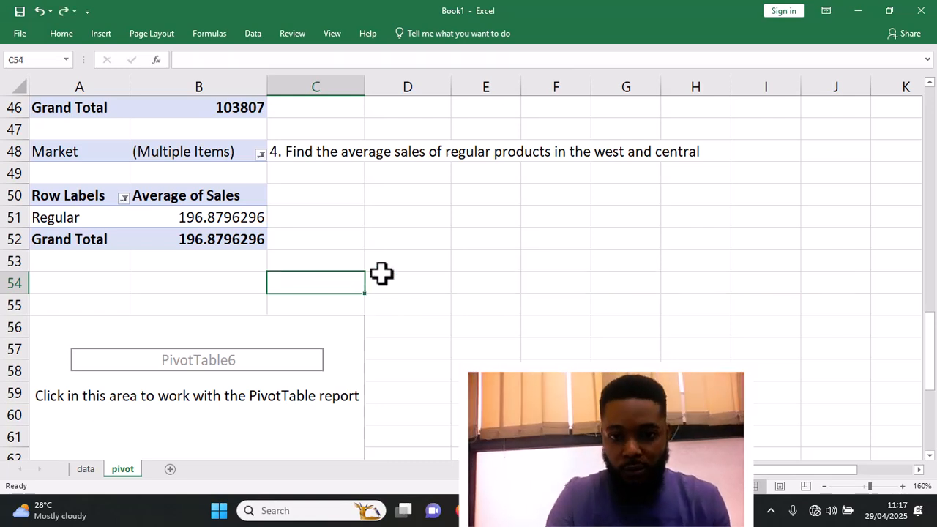
- Paste the copied question 5 text into cell C53 above the empty pivot table
click(415, 257)
click(356, 253)
key(ctrl+v)
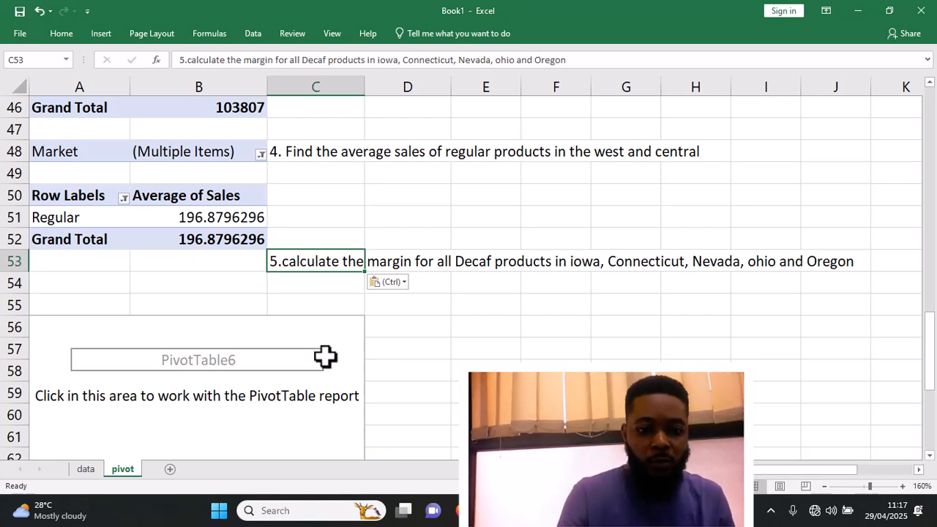
- Build the empty pivot table at A56 with Margin summed as the value and Type as the row field
click(315, 405)
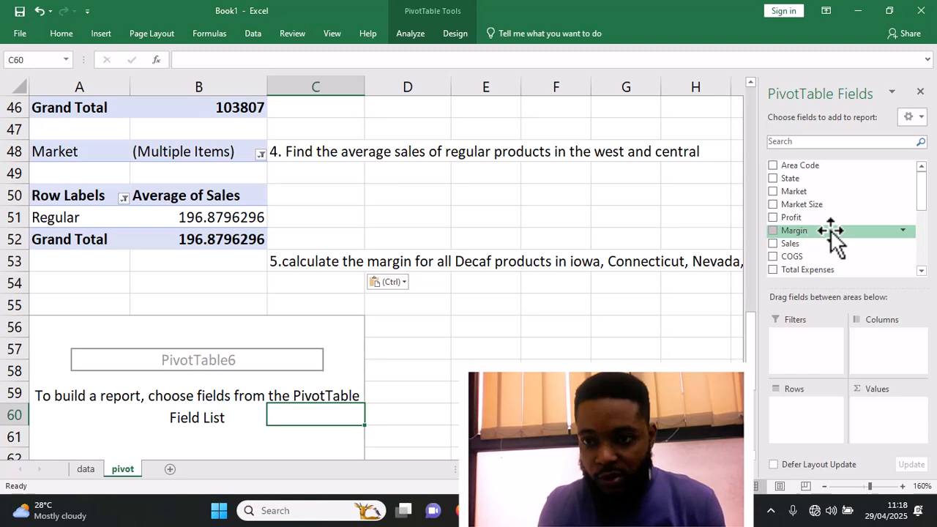
drag(823, 232, 894, 416)
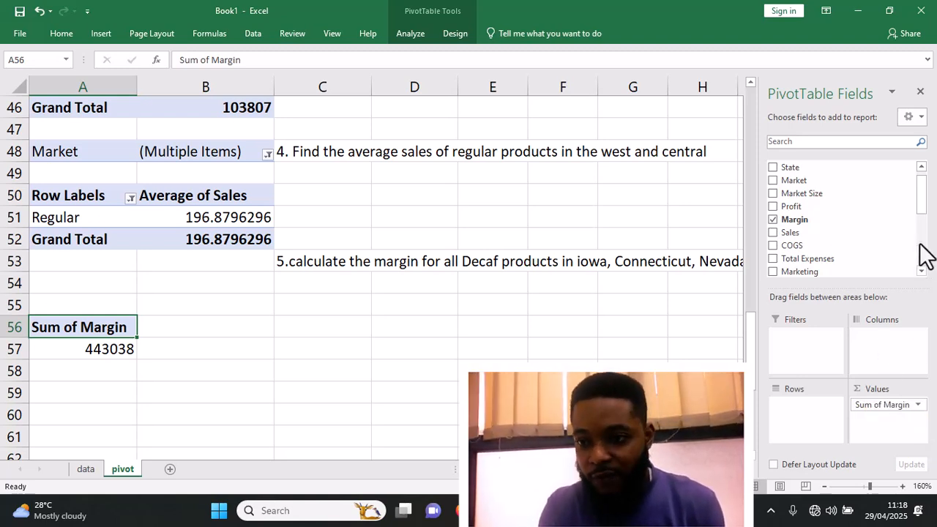
click(922, 271)
click(922, 270)
click(922, 270)
click(922, 270)
click(922, 270)
click(922, 270)
click(922, 270)
click(922, 270)
click(922, 271)
click(921, 270)
click(922, 270)
click(922, 270)
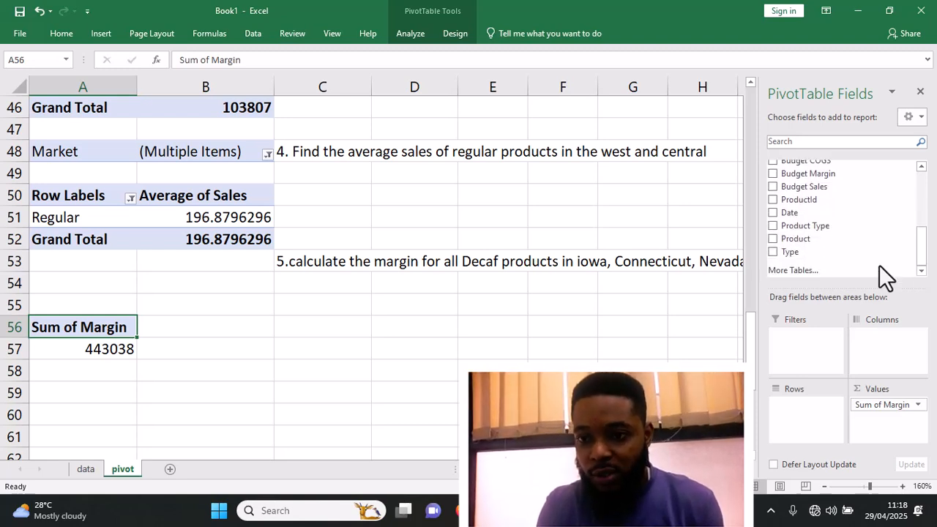
drag(813, 251, 806, 430)
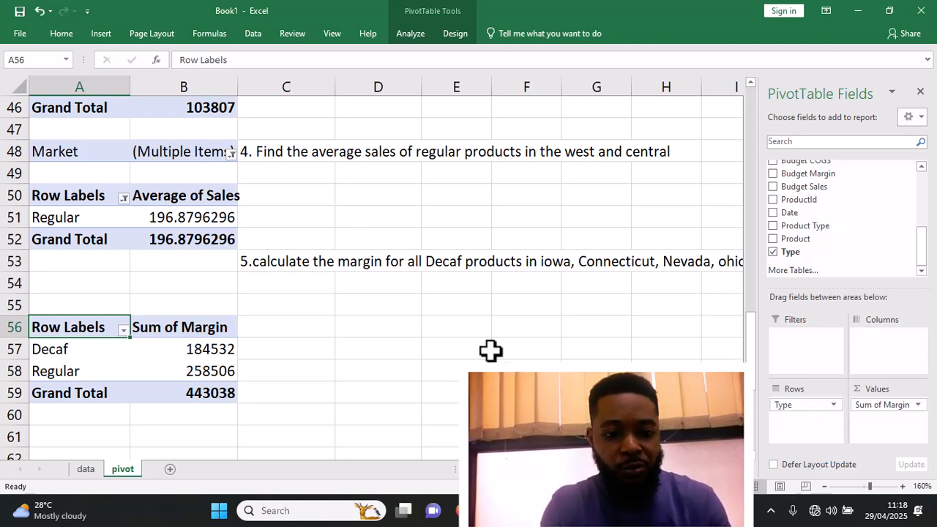
- Filter the margin pivot table's row labels to exclude Regular and keep only Decaf
click(124, 331)
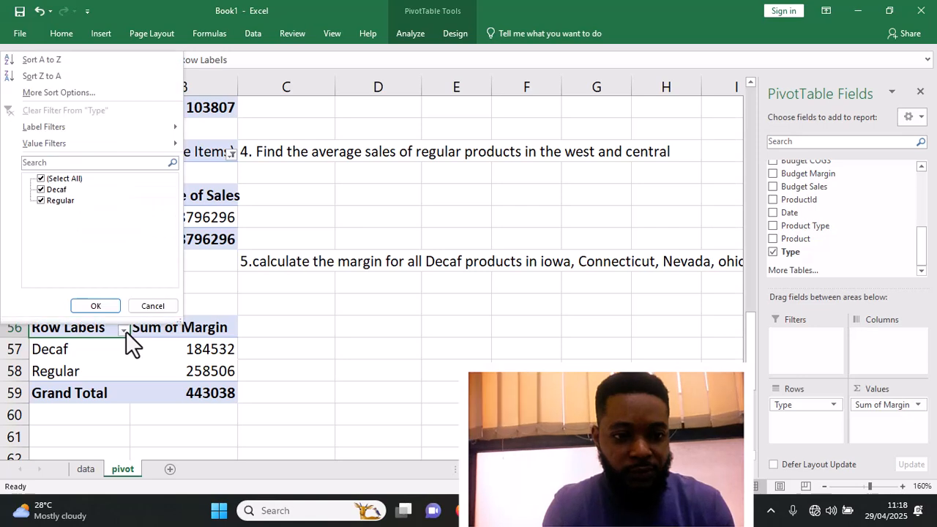
click(41, 199)
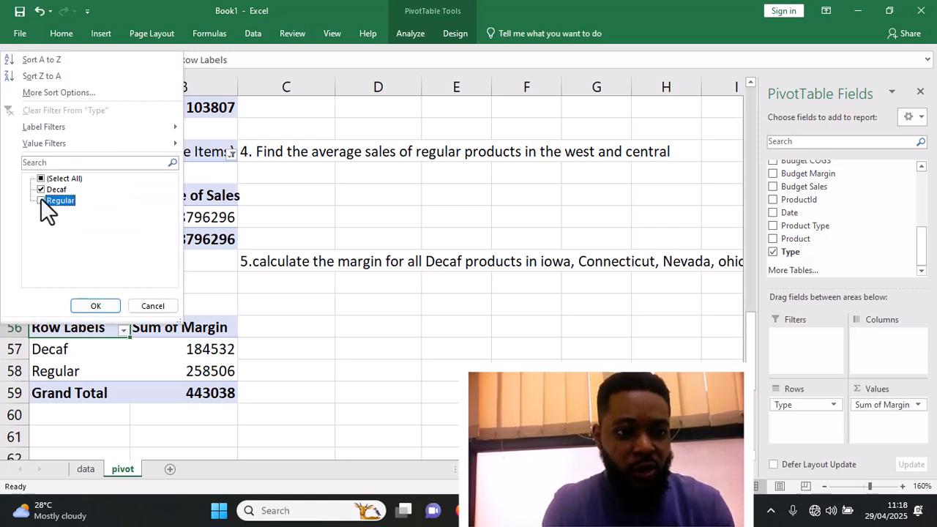
click(96, 308)
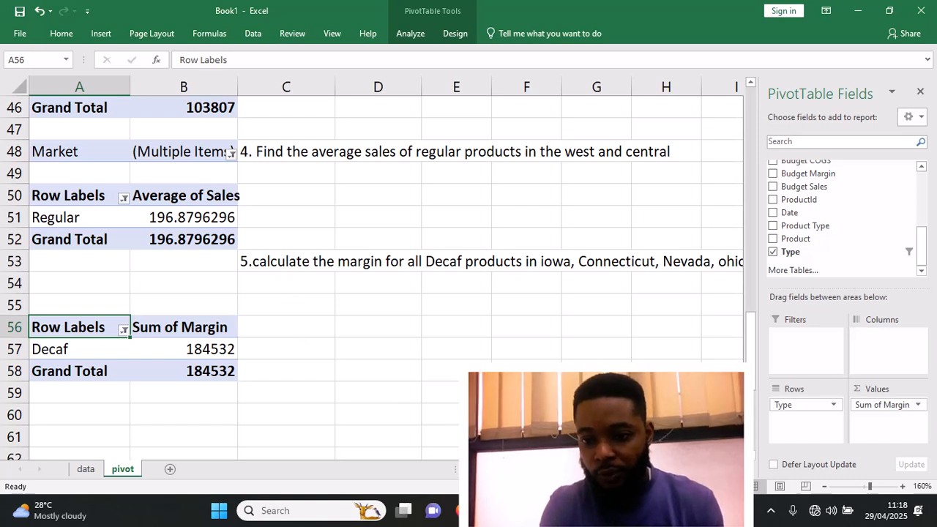
- Add State as a report filter to the Decaf margin pivot table
scroll(385, 268, right, 2)
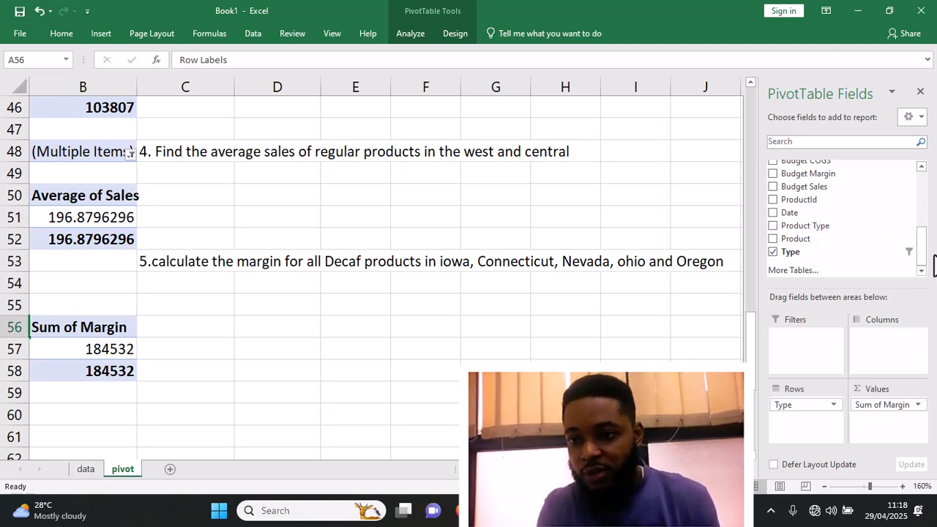
drag(925, 253, 925, 186)
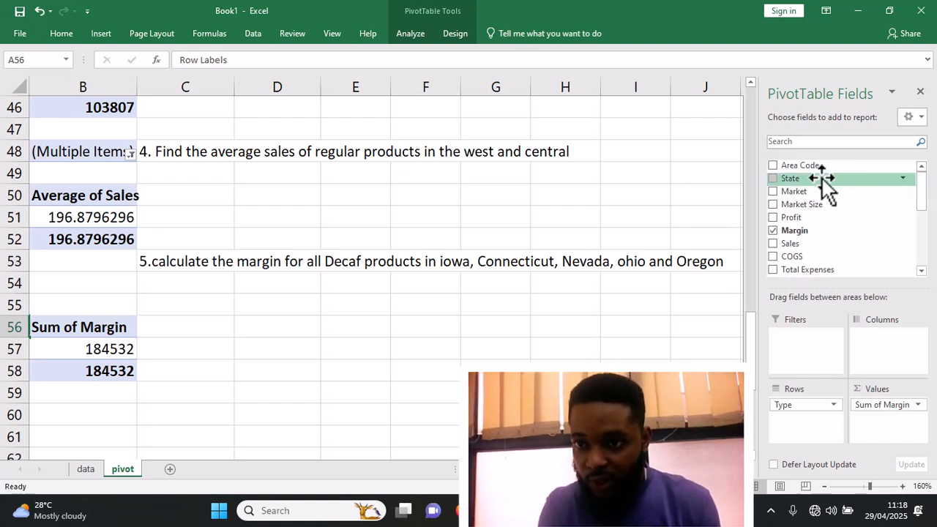
drag(805, 182, 797, 343)
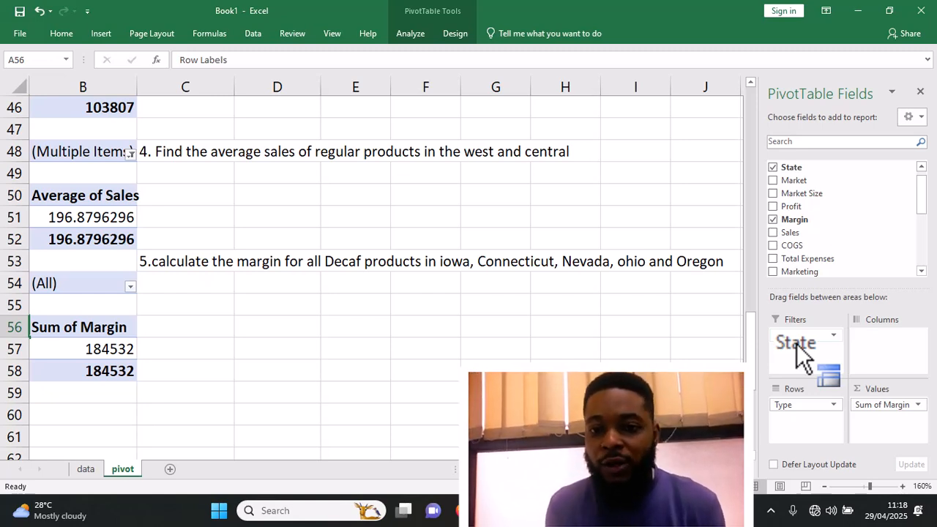
drag(797, 343, 801, 342)
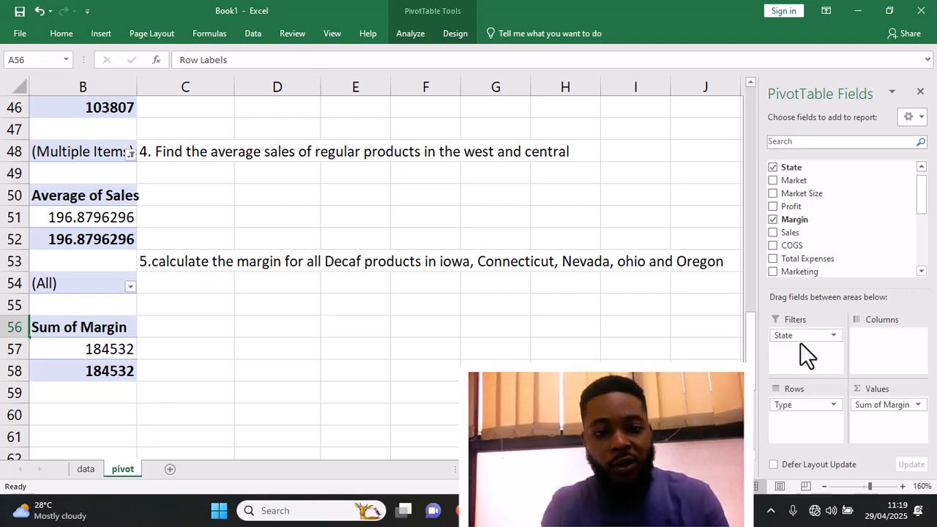
- Allow multiple items in the pivot table's State filter, clear all states, and select Connecticut and Iowa
click(131, 287)
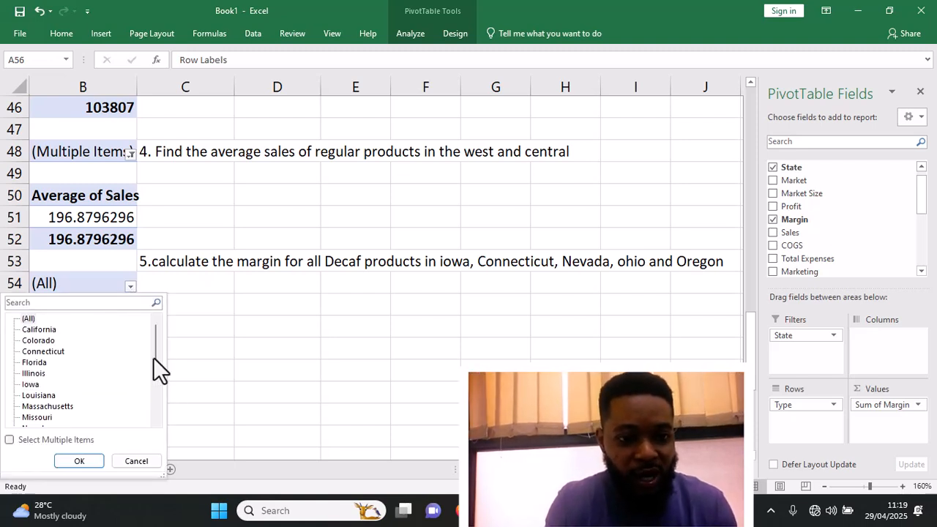
drag(153, 358, 151, 319)
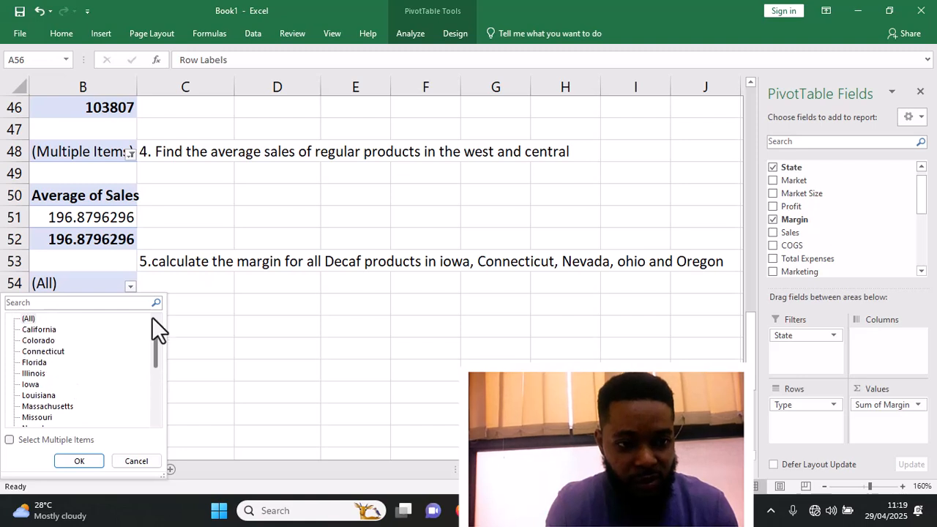
click(9, 441)
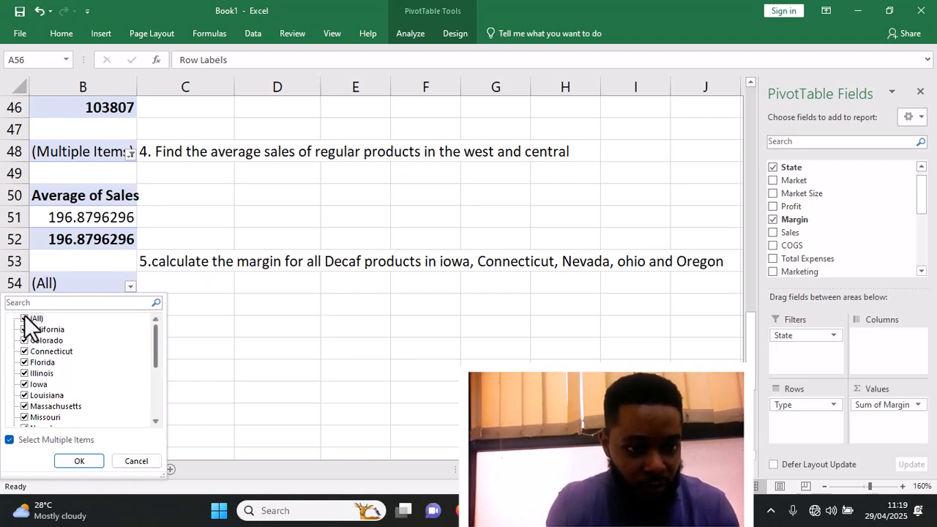
click(25, 319)
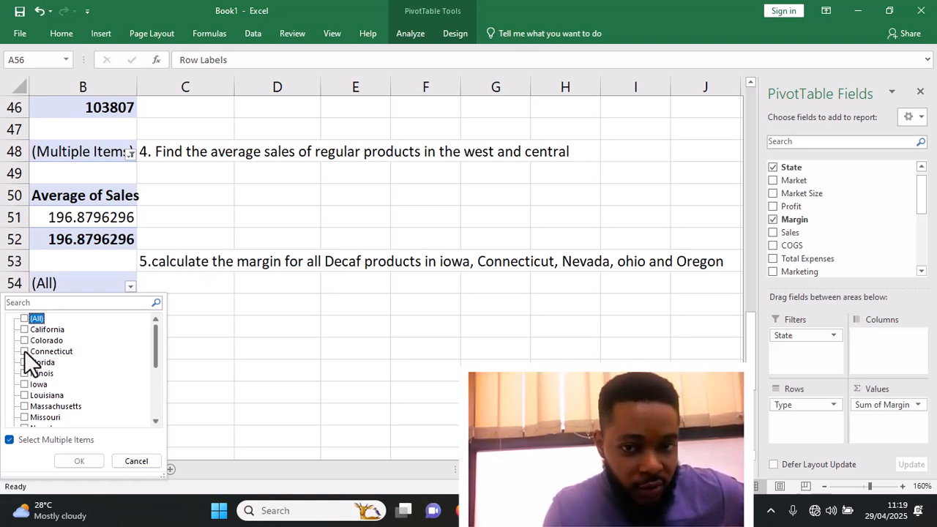
click(24, 351)
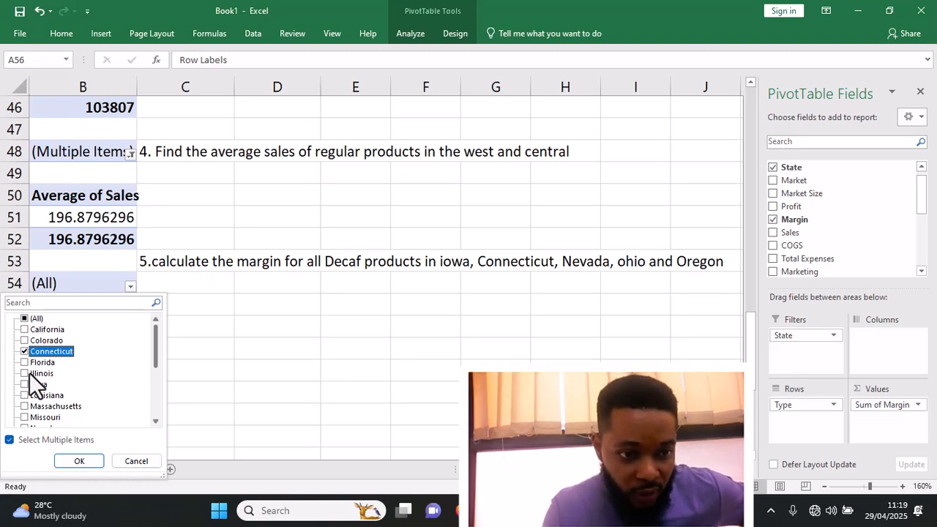
click(24, 385)
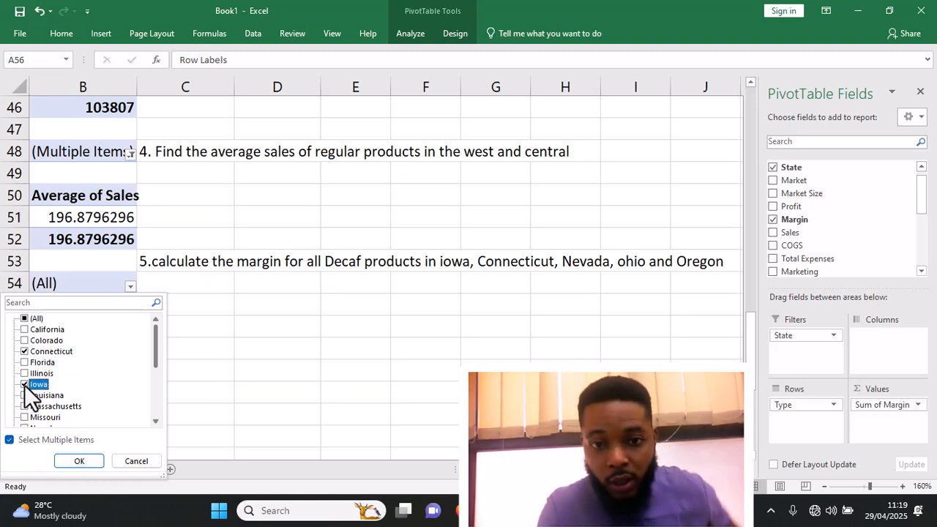
- Add Nevada, Ohio and Oregon to the State filter selection and apply the filter
click(155, 423)
click(155, 423)
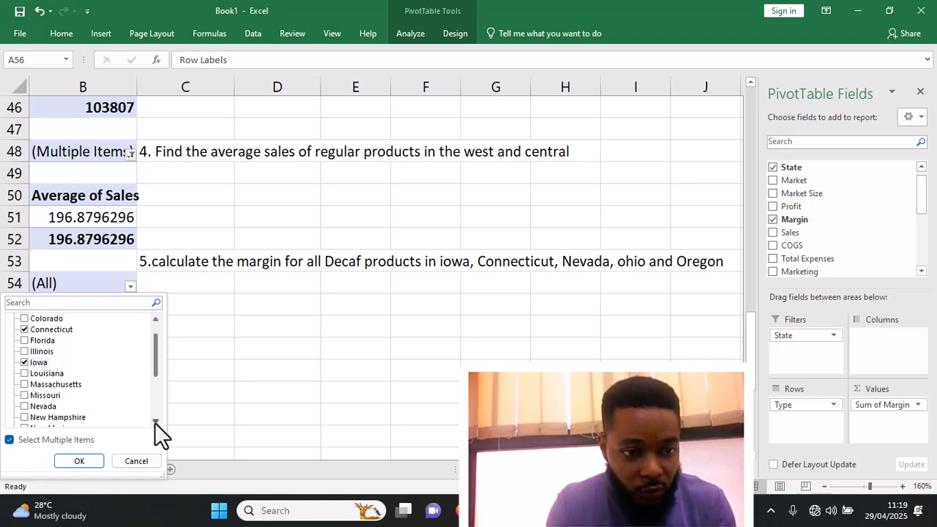
click(24, 405)
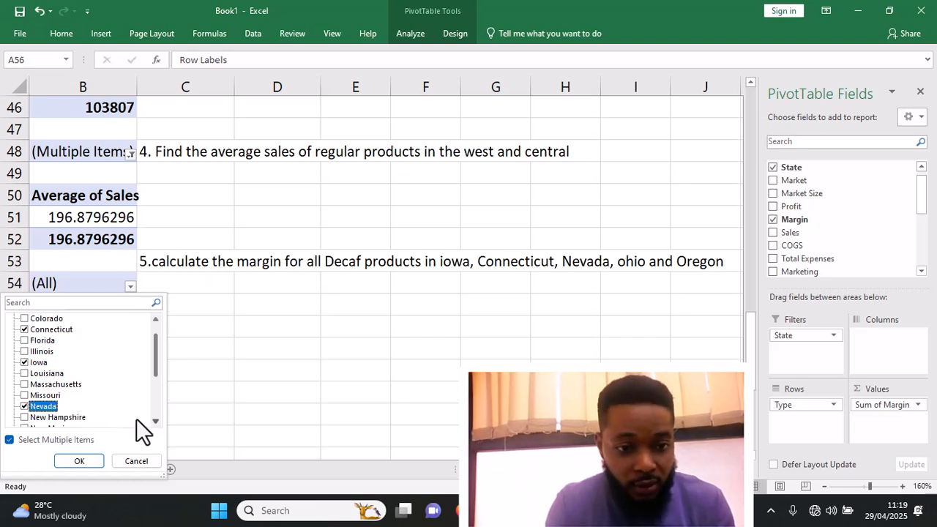
click(154, 422)
click(155, 422)
click(154, 423)
click(155, 422)
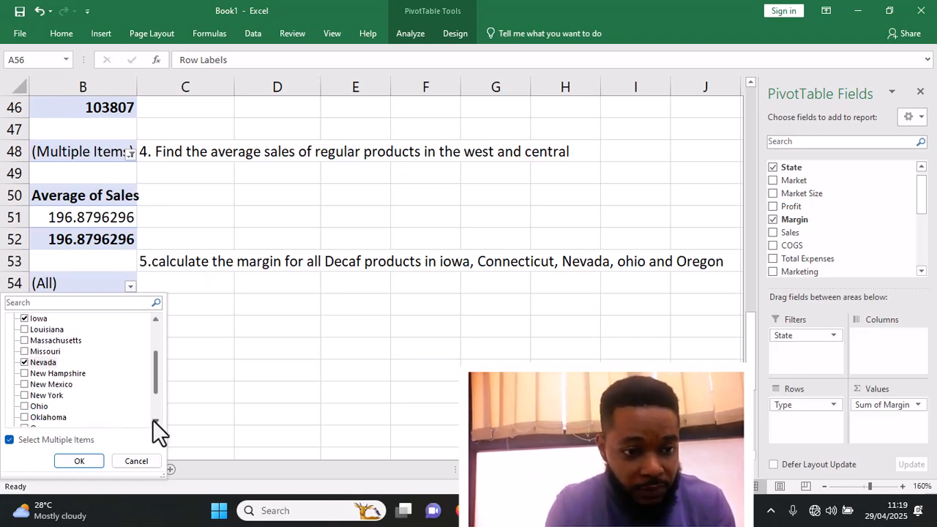
click(24, 407)
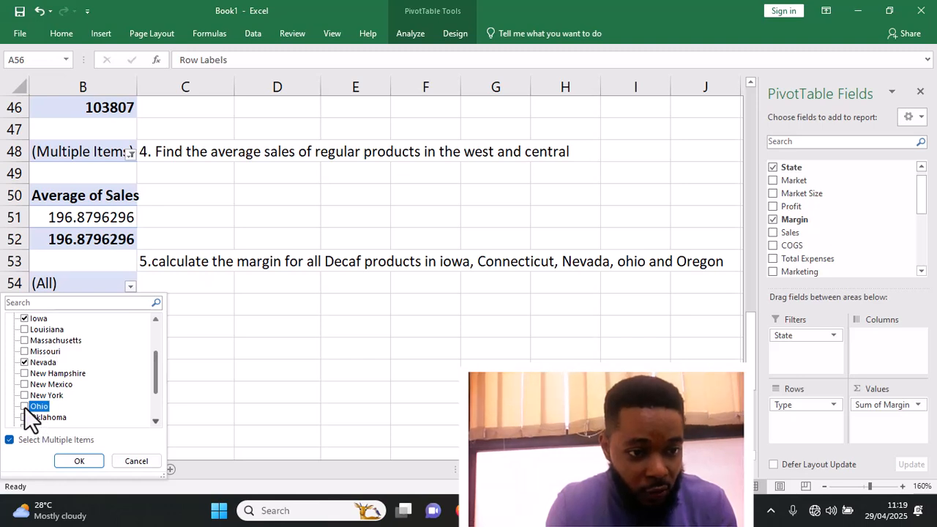
click(155, 422)
click(155, 422)
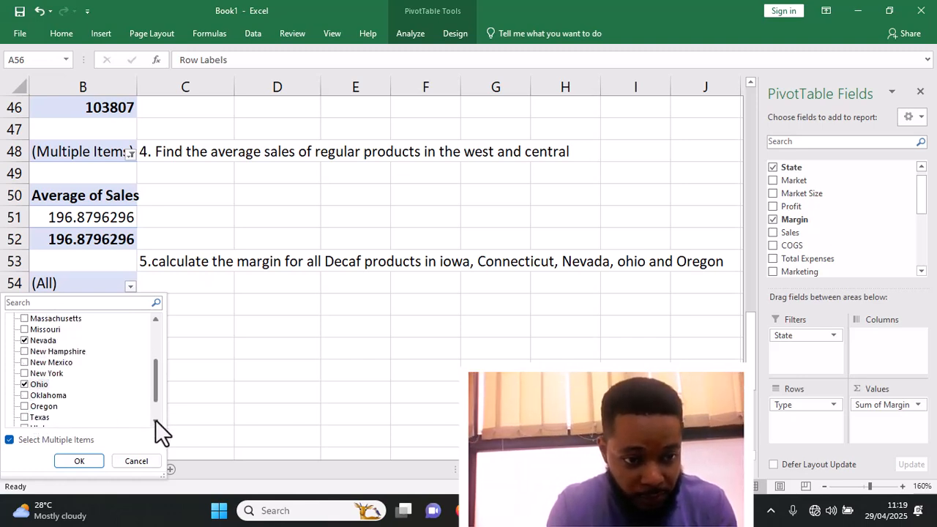
click(24, 407)
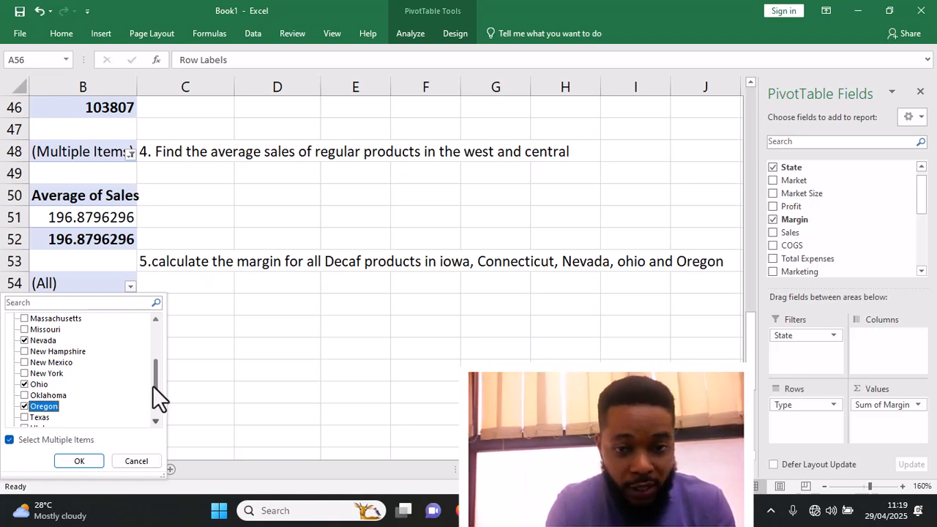
drag(152, 385, 154, 348)
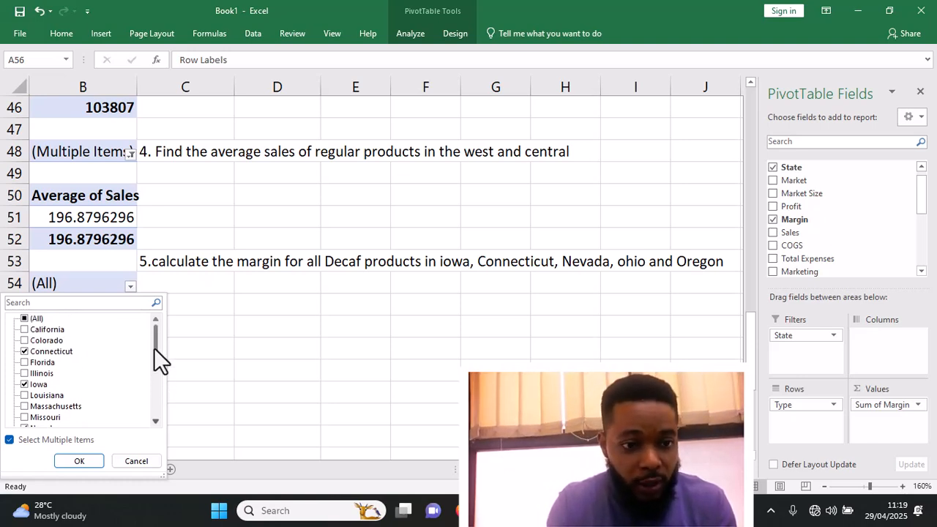
click(79, 460)
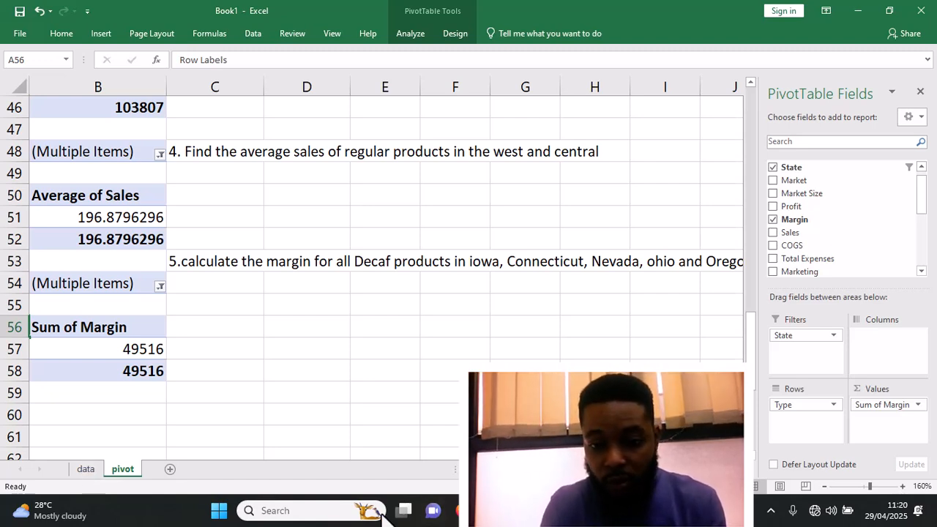
- Copy question 6 about the decaf margin percentage from SALES QUESTIONS.txt in Notepad and paste it into cell C59 of the Excel pivot sheet
scroll(386, 268, left, 1)
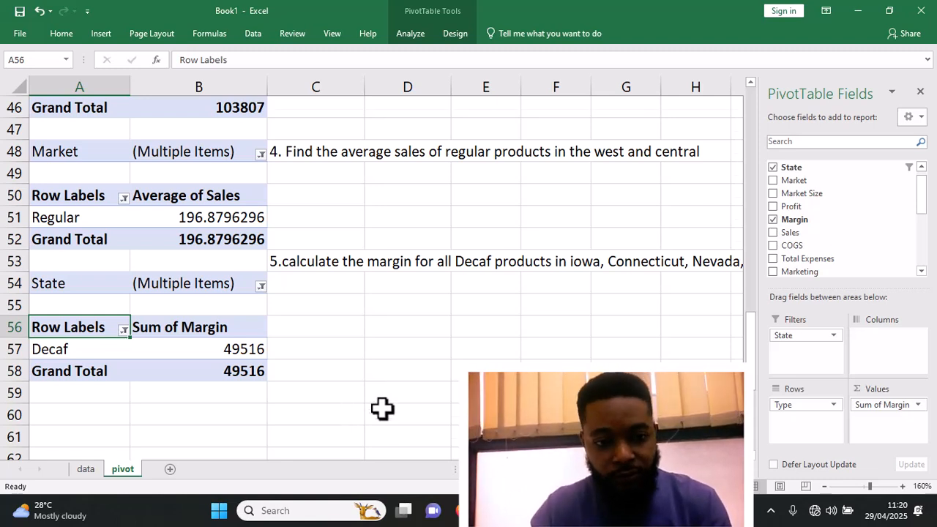
scroll(382, 408, down, 1)
click(61, 389)
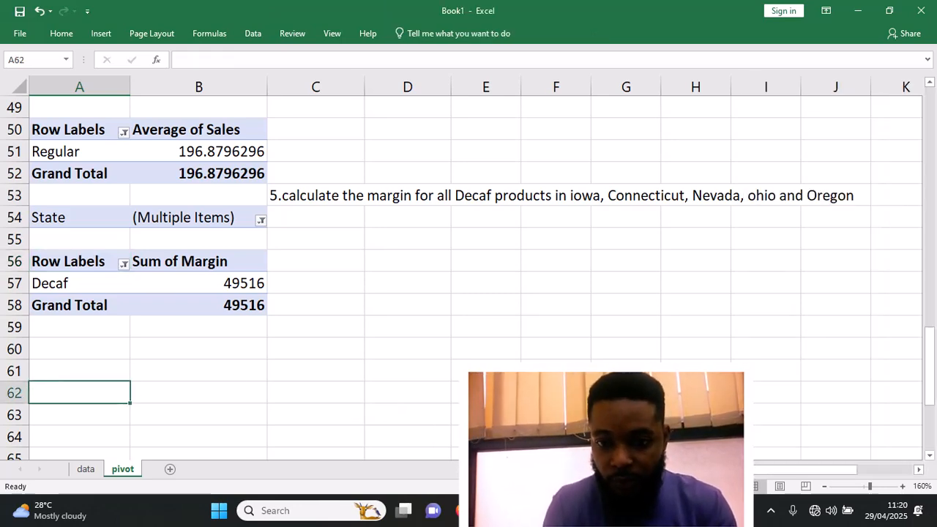
key(alt+Tab)
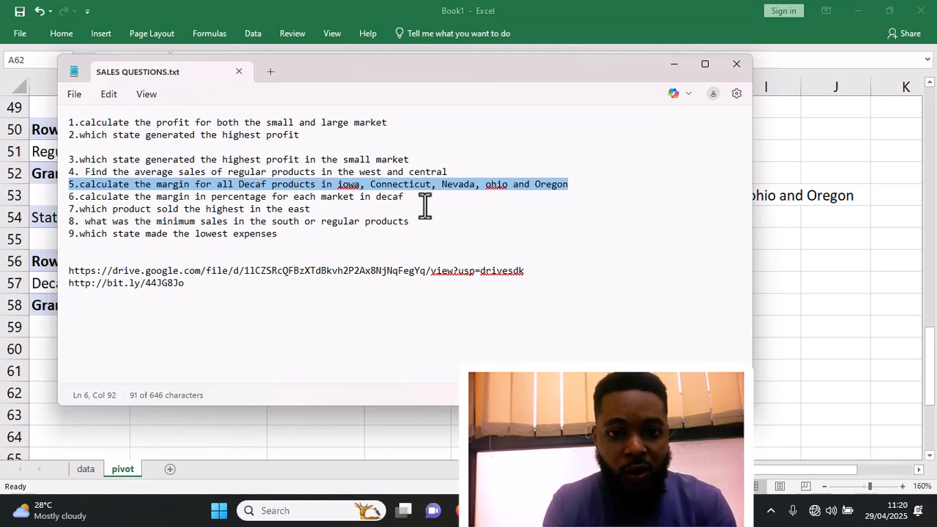
drag(404, 198, 61, 201)
key(ctrl+c)
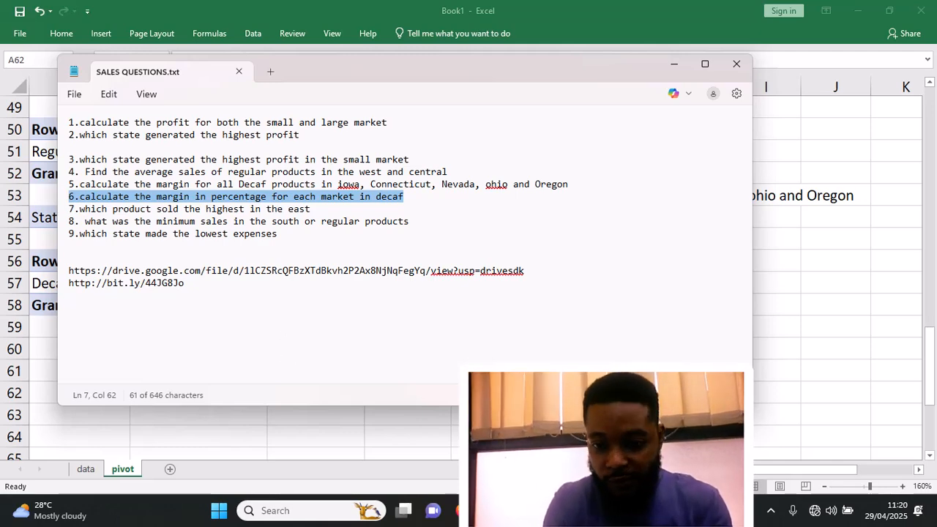
mouse_move(705, 511)
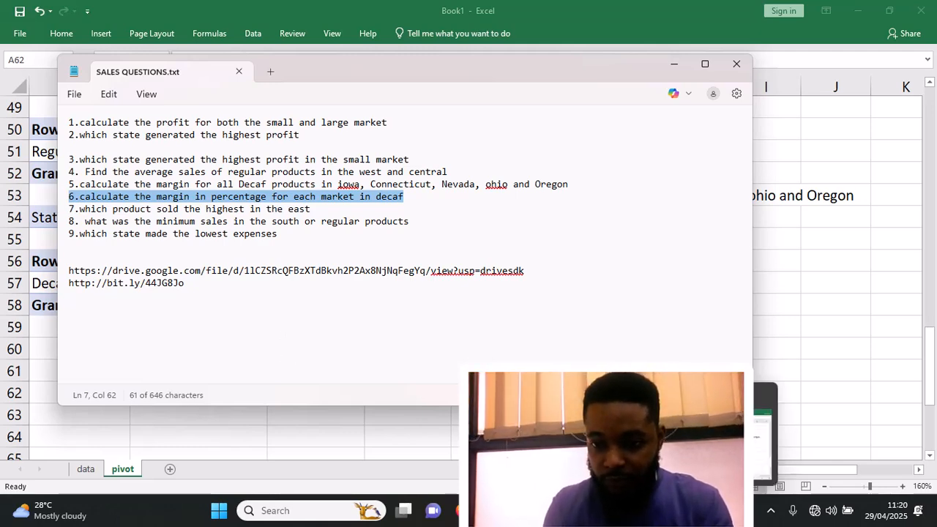
click(707, 446)
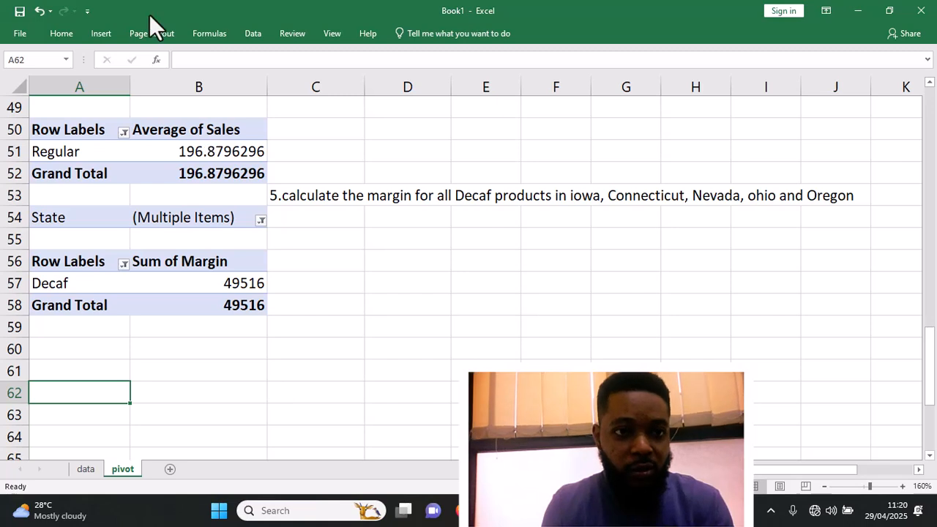
click(328, 329)
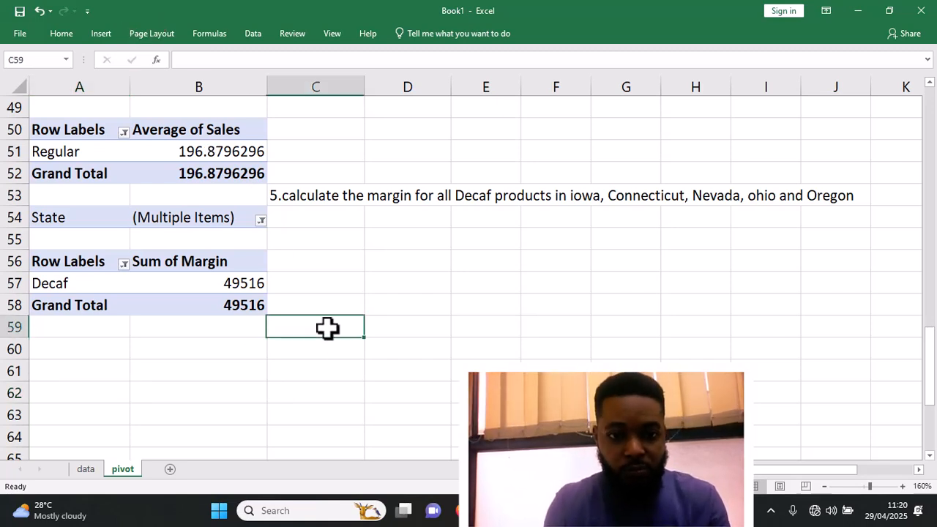
key(ctrl+v)
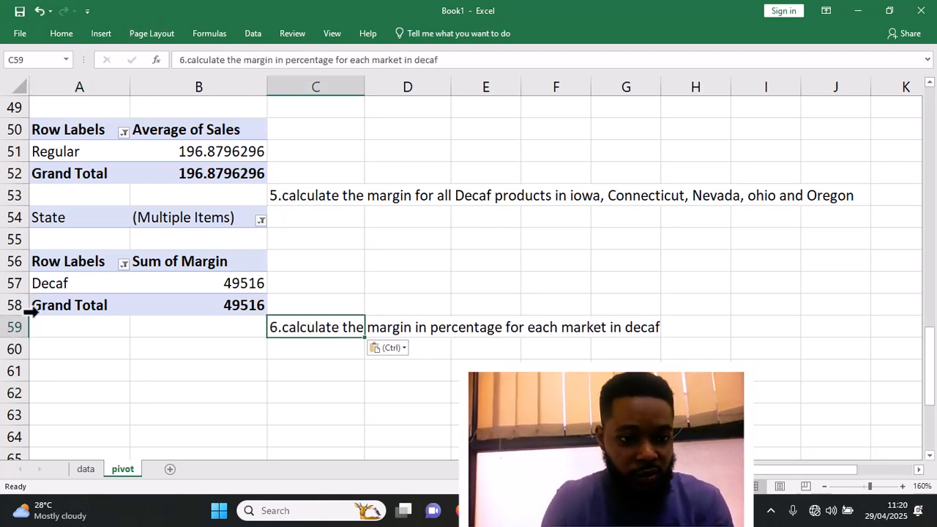
- Insert a new pivot table based on the sales table at cell A62 of the existing pivot sheet
click(57, 399)
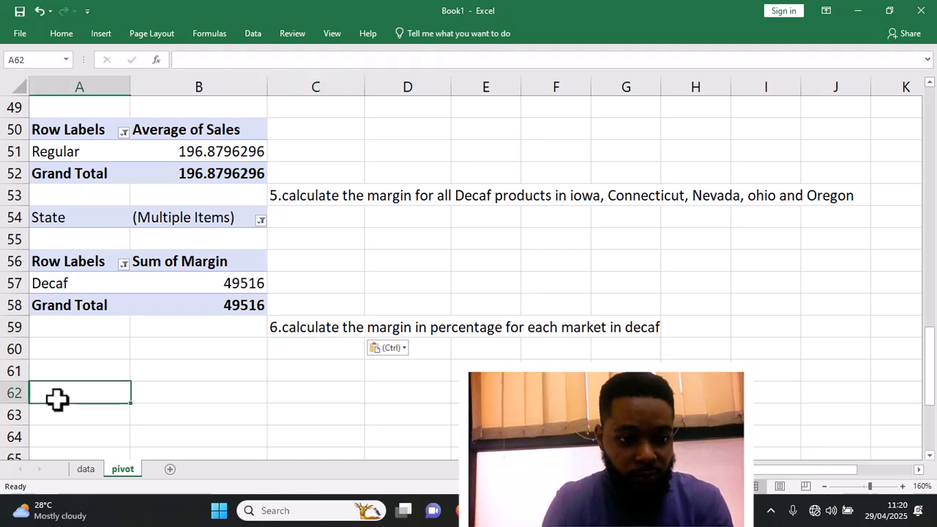
click(97, 35)
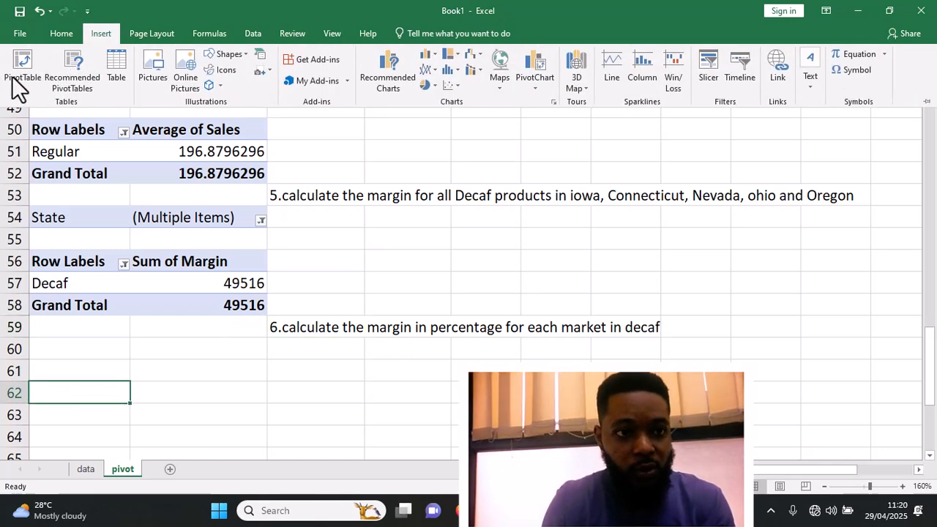
click(15, 76)
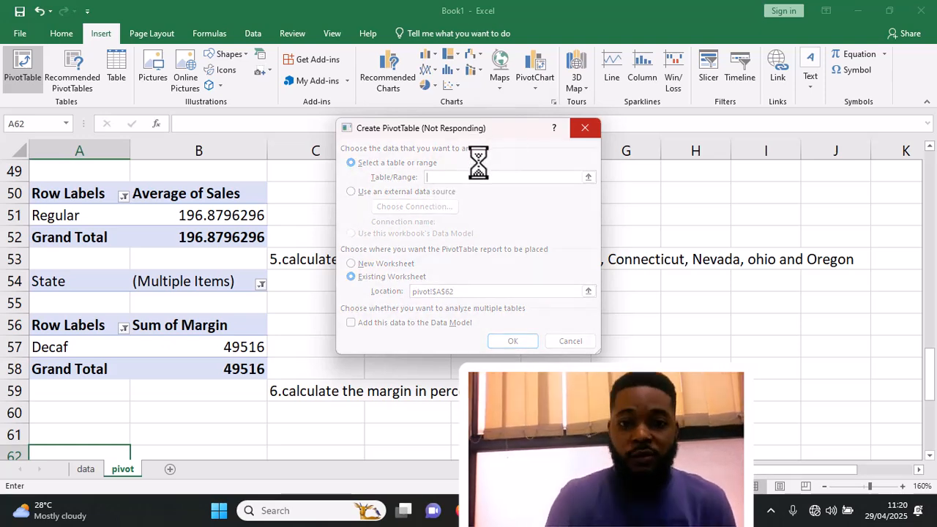
text(sales)
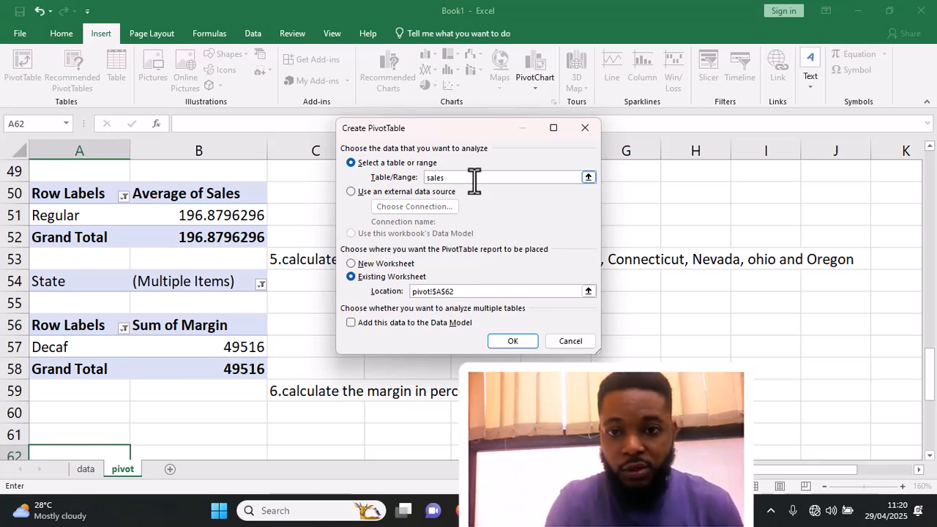
click(513, 342)
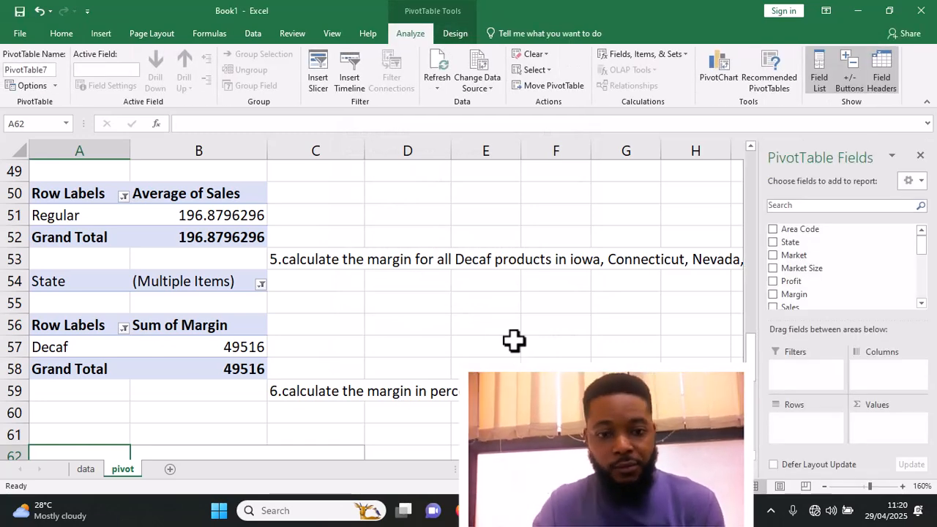
- Build the pivot table at A62 with Margin summed as the value and Market as the row field
scroll(396, 393, down, 2)
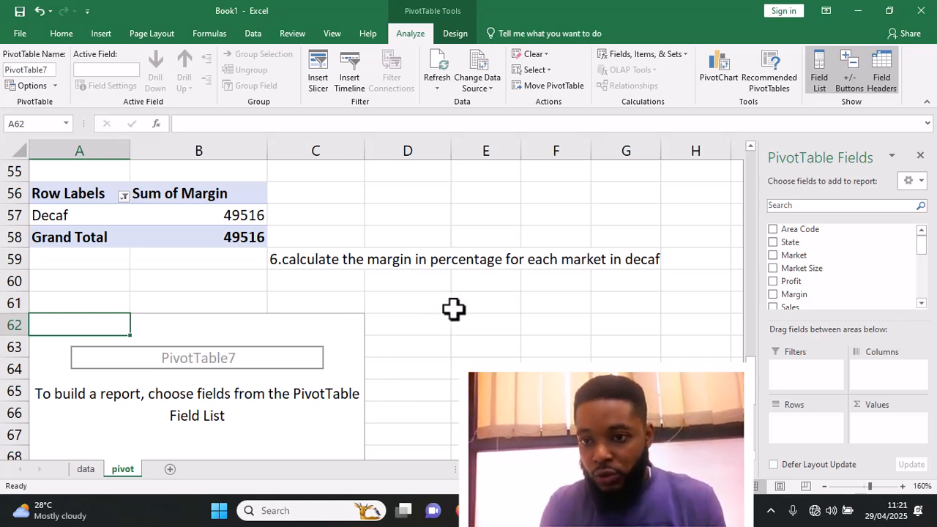
drag(782, 287, 887, 429)
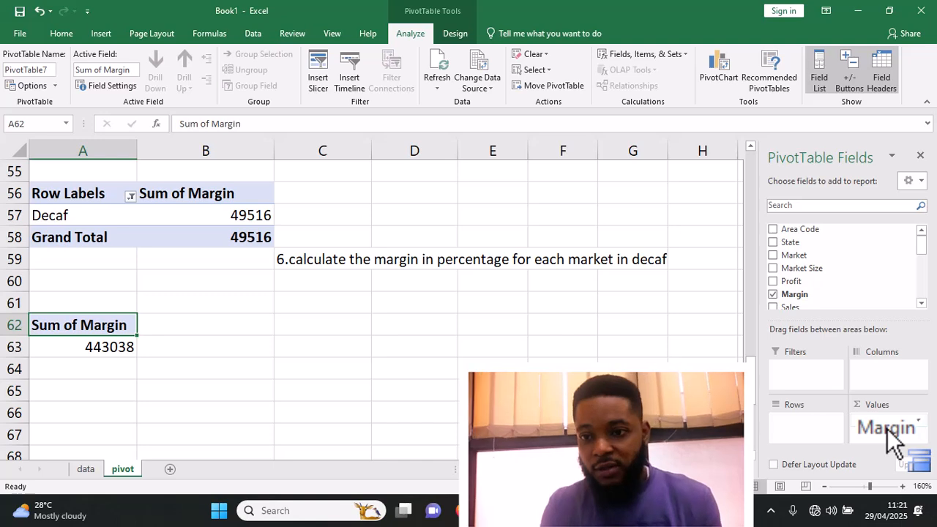
drag(826, 261, 810, 421)
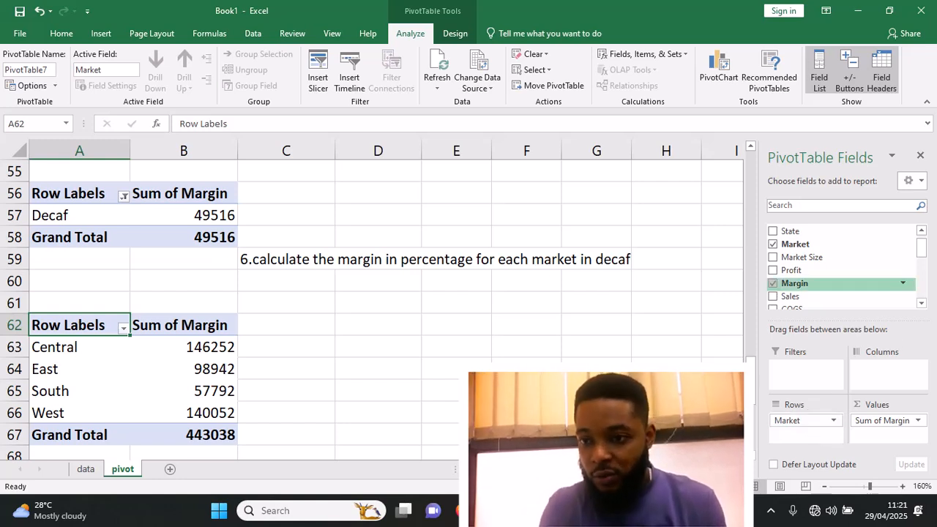
- Add Type as a report filter to the market margin pivot table and filter it to Decaf
scroll(923, 308, down, 2)
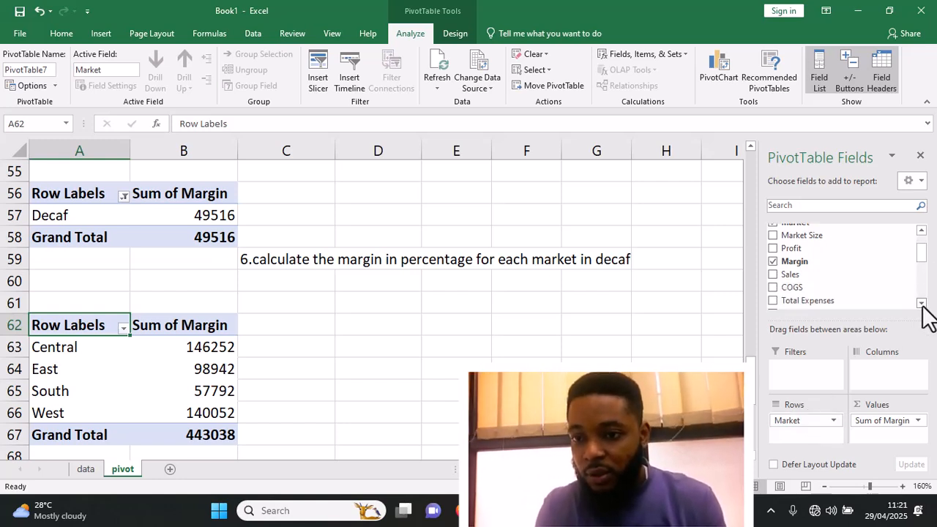
scroll(923, 308, down, 5)
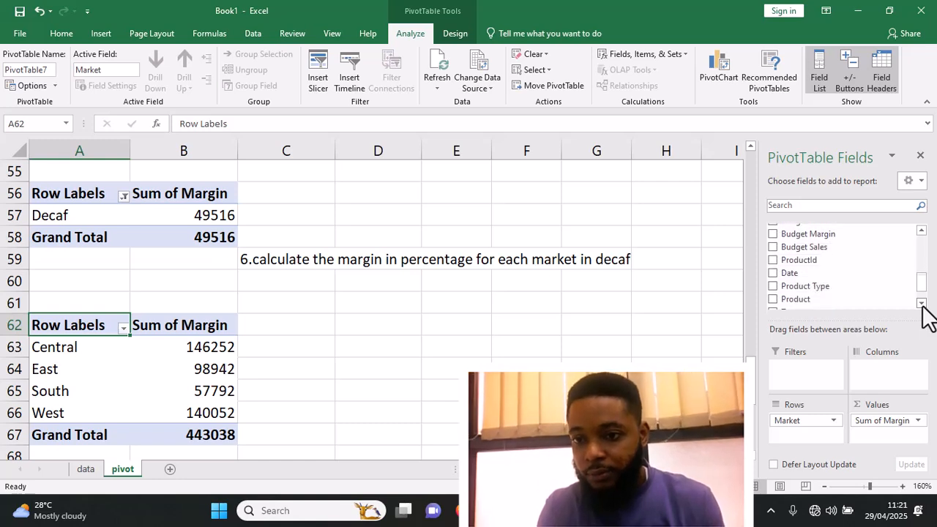
drag(814, 286, 798, 377)
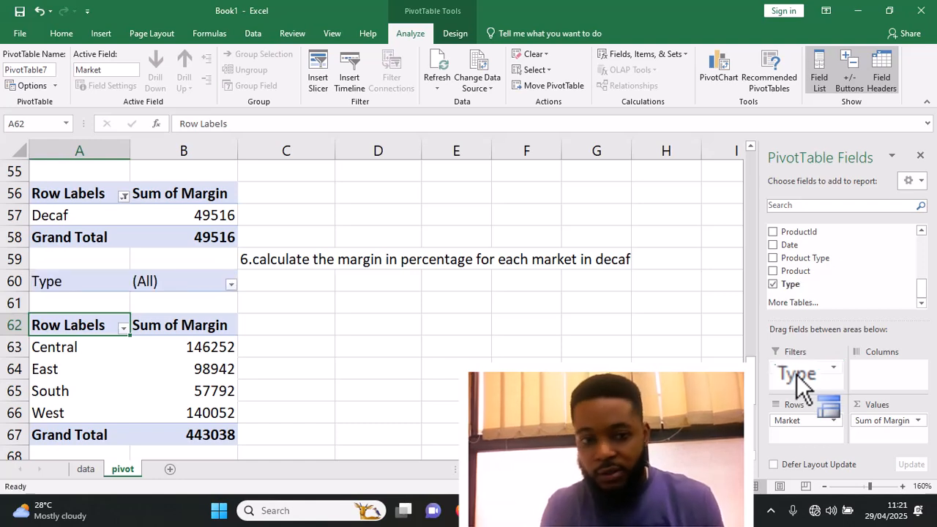
click(231, 286)
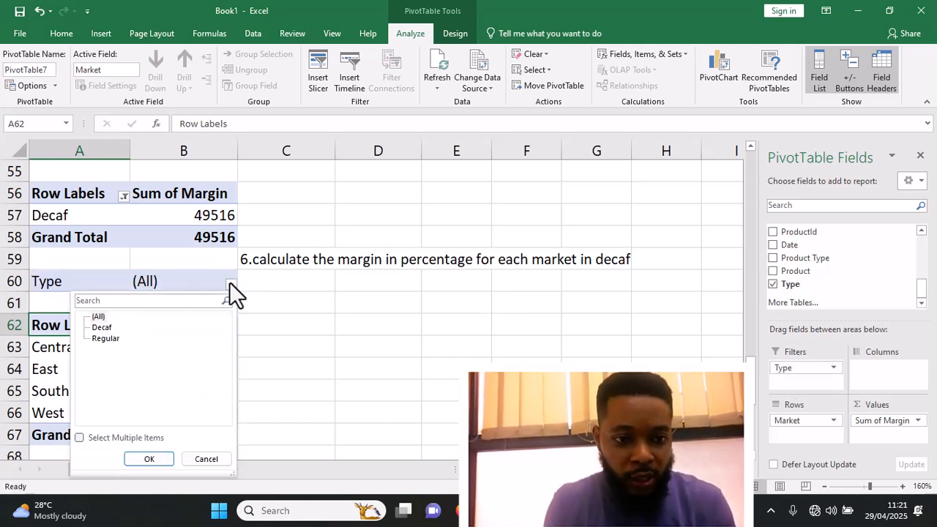
click(97, 327)
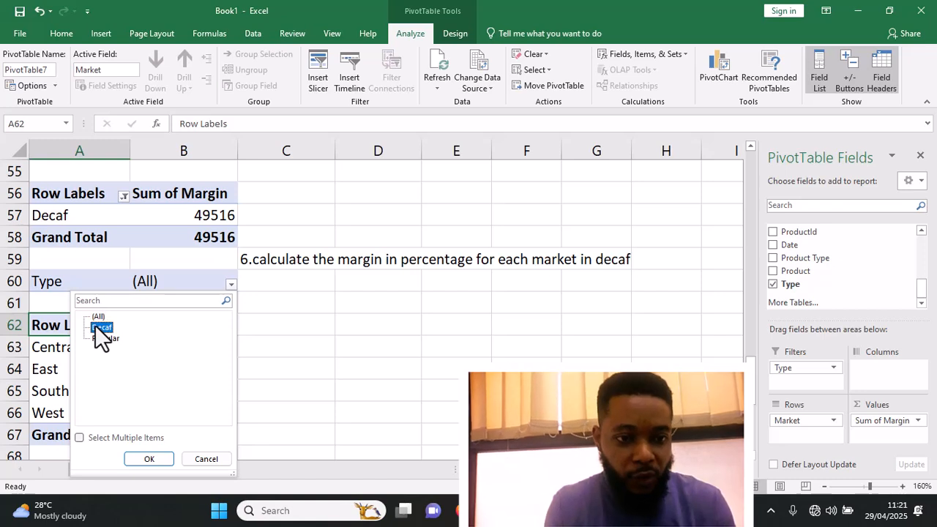
click(151, 460)
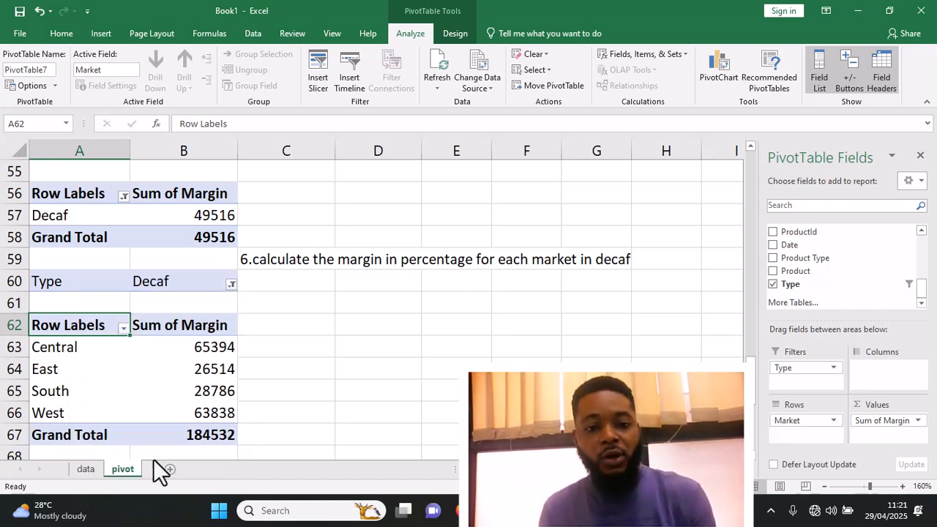
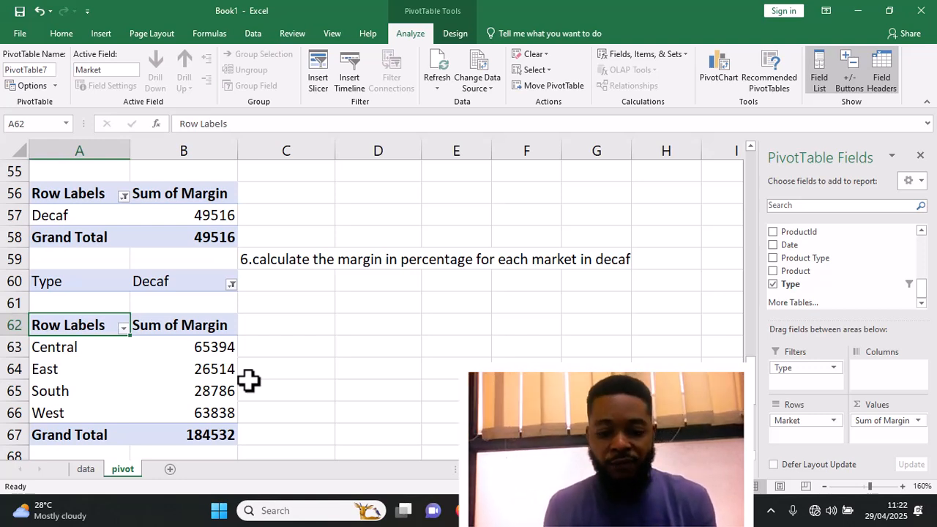
scroll(278, 379, down, 1)
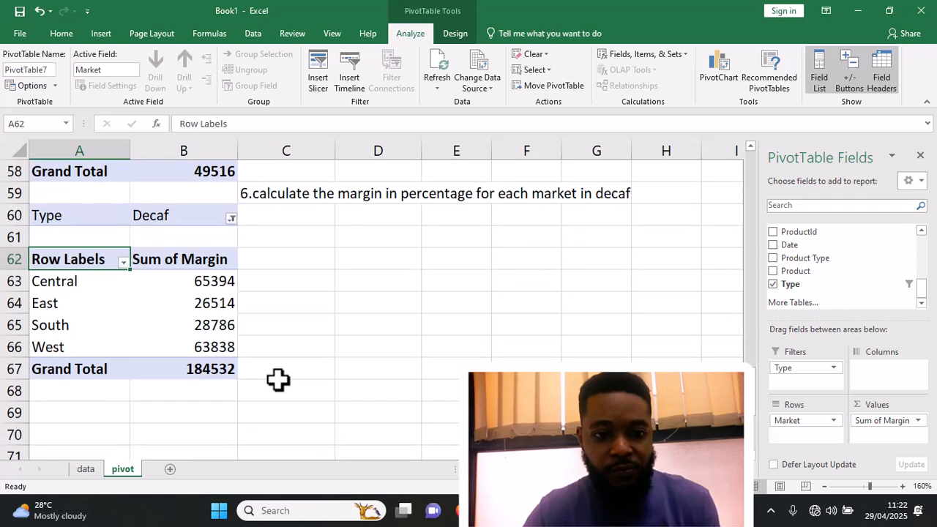
right_click(176, 259)
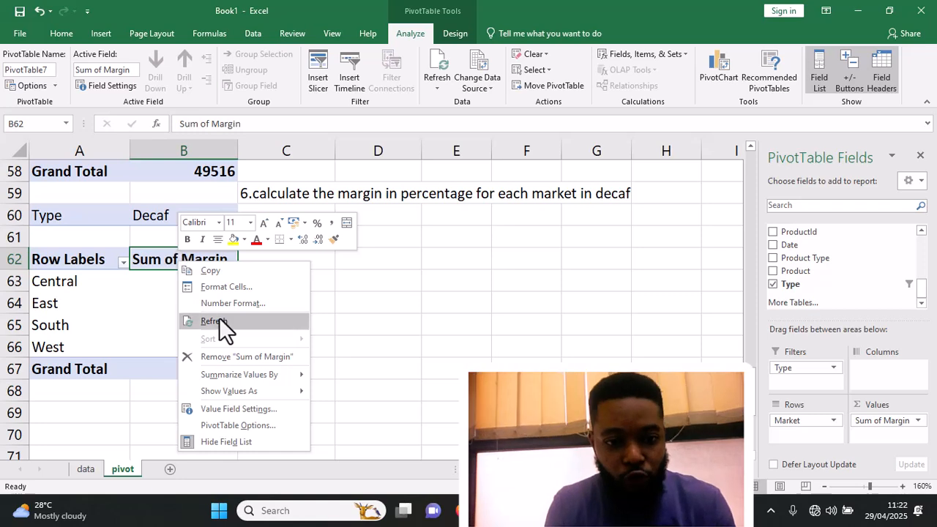
mouse_move(272, 391)
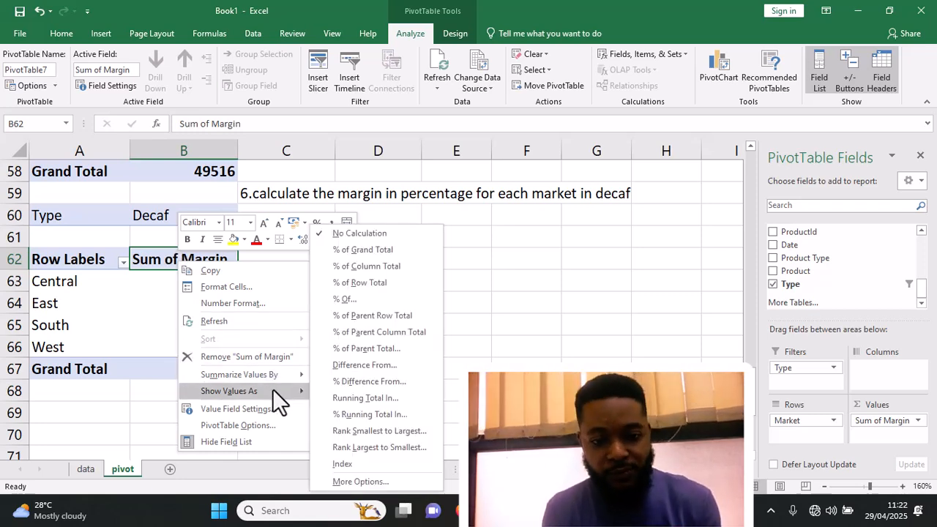
click(116, 313)
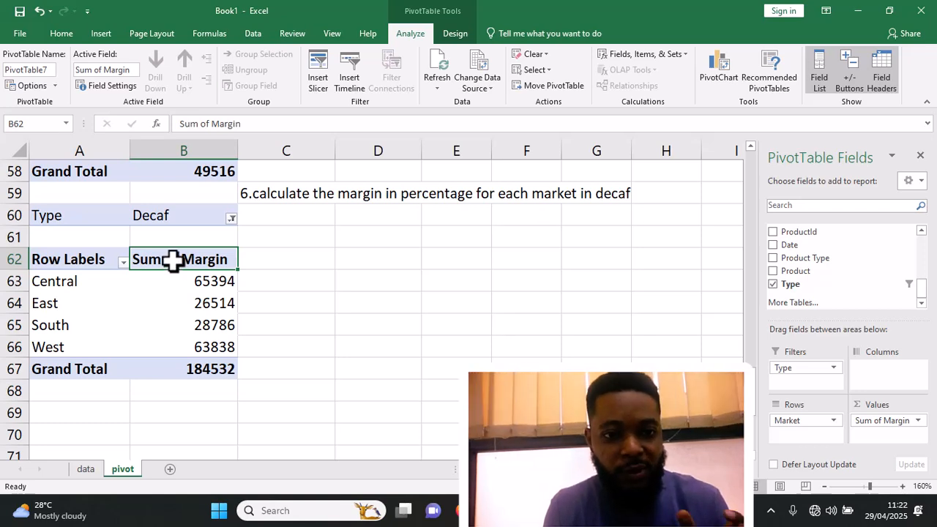
- Show the Sum of Margin values in the Decaf market pivot table as % of Grand Total
right_click(173, 260)
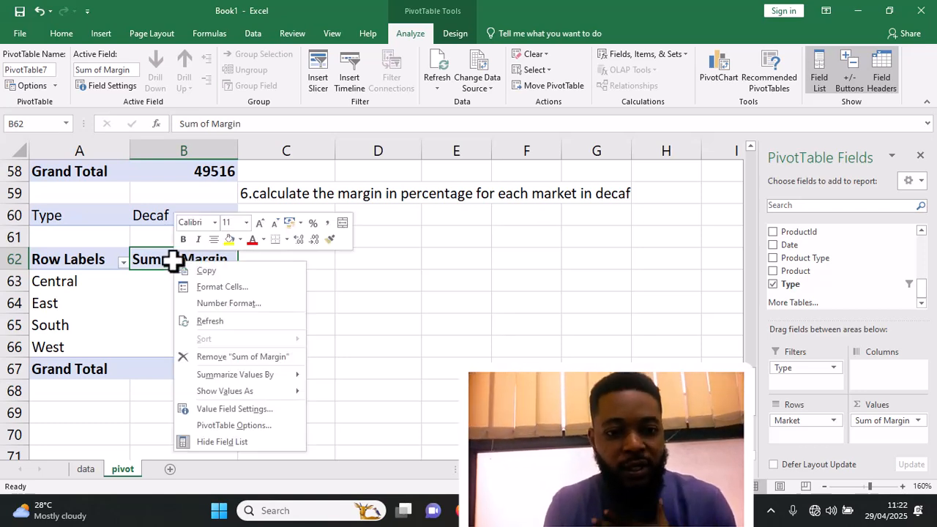
mouse_move(256, 388)
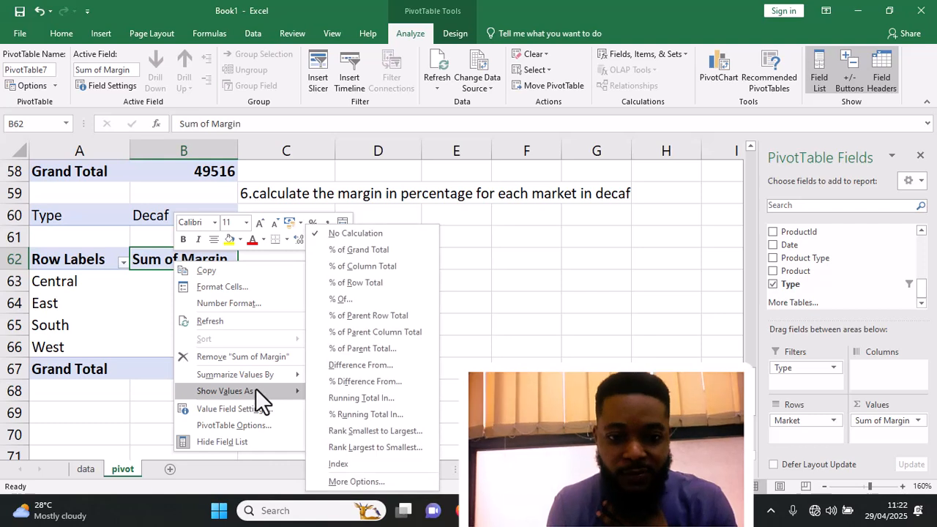
click(363, 250)
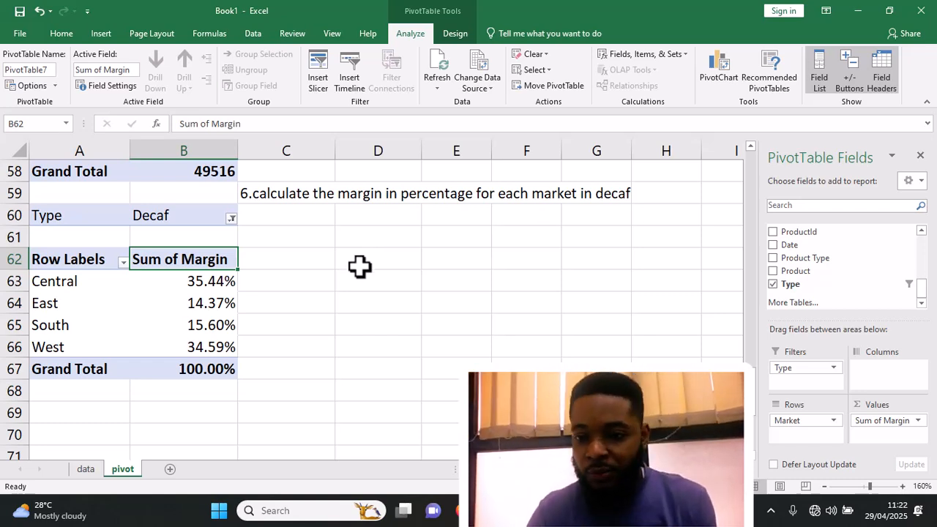
- Insert another pivot table based on the sales table at cell A71 of the pivot sheet
scroll(361, 263, down, 1)
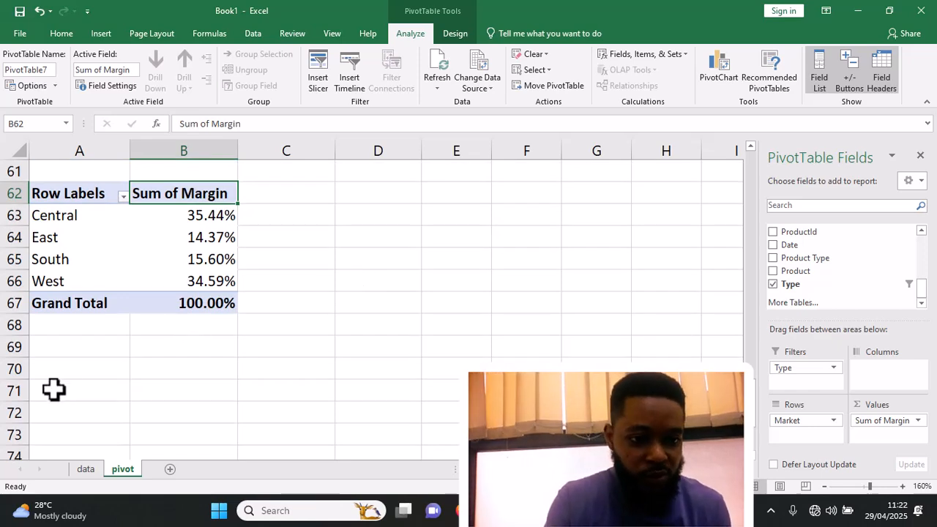
click(52, 389)
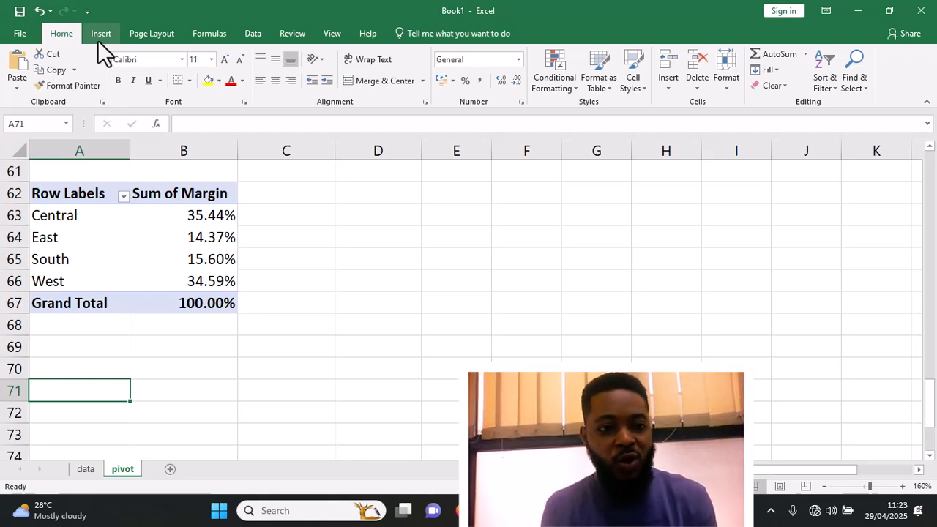
click(102, 33)
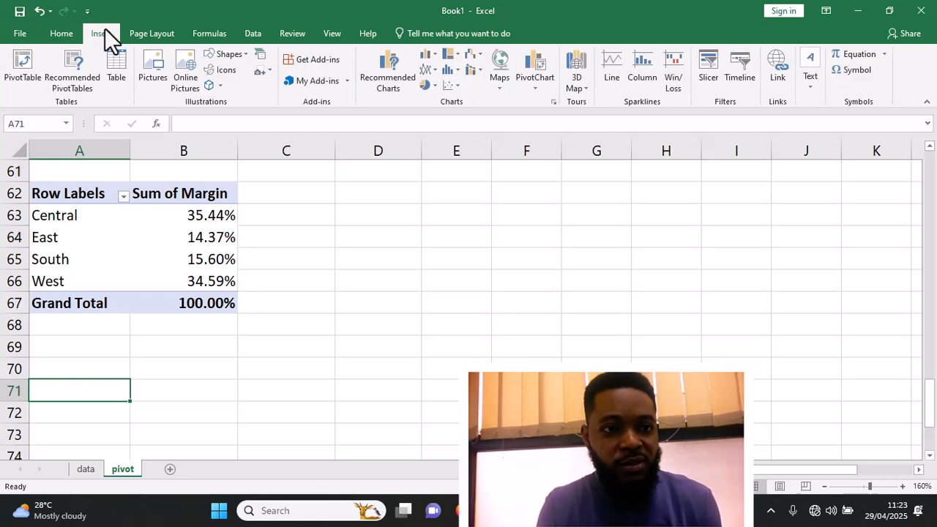
click(22, 73)
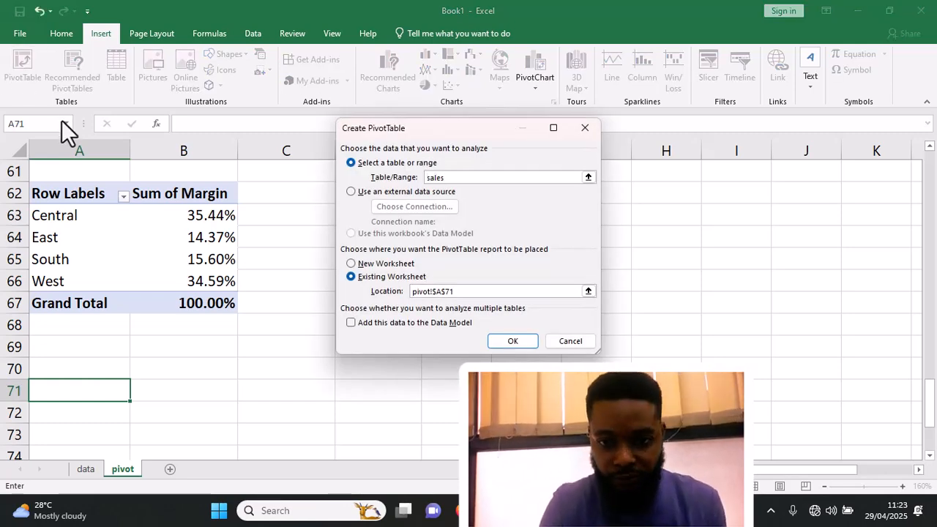
click(512, 341)
scroll(443, 360, down, 3)
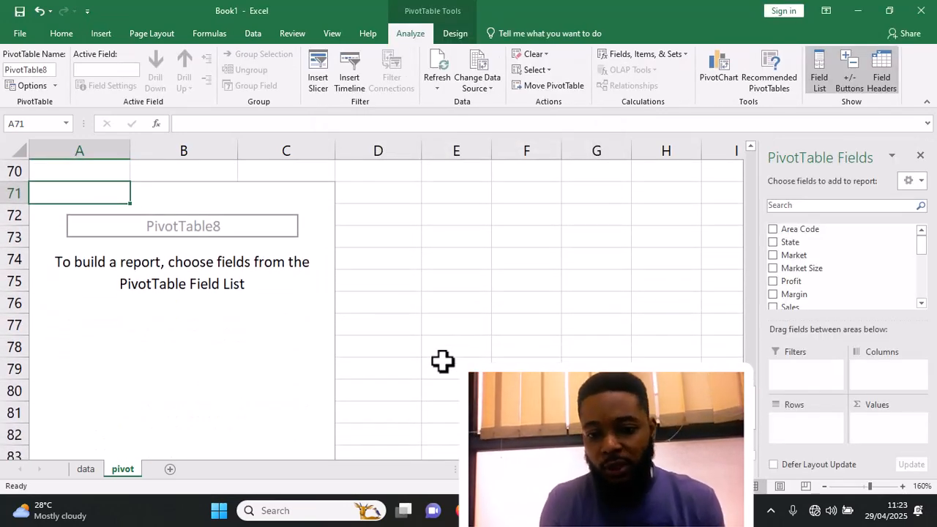
- Copy question 7 from SALES QUESTIONS.txt in Notepad, paste it into cell D68 of the Excel pivot sheet, and reselect the empty pivot table
mouse_move(704, 511)
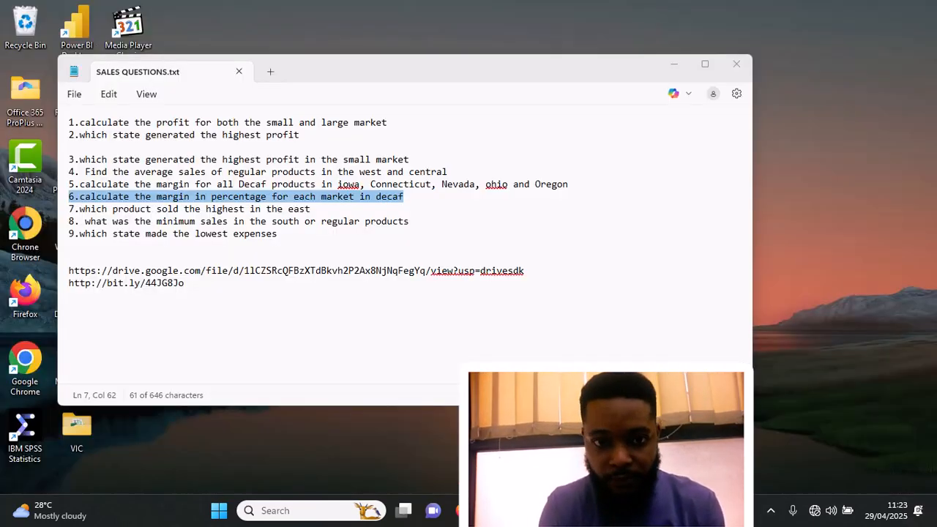
click(662, 448)
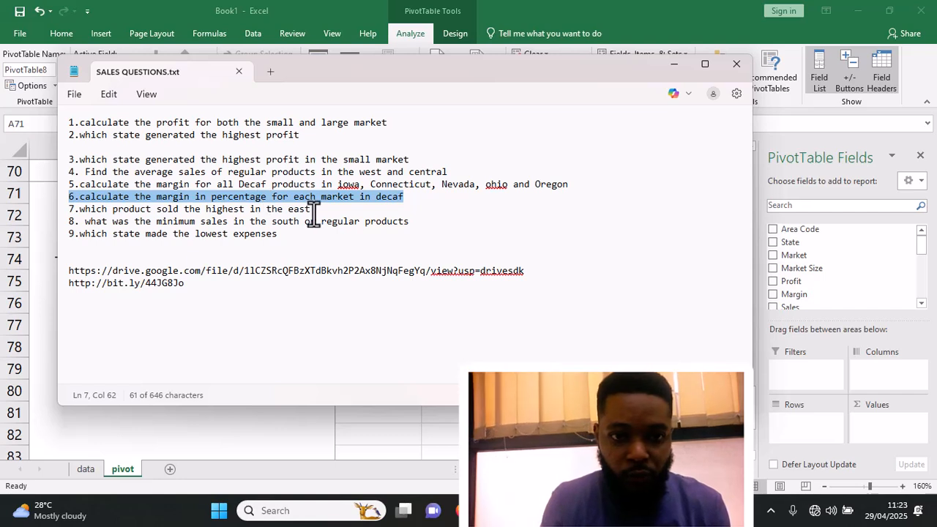
drag(312, 210, 70, 209)
key(ctrl+c)
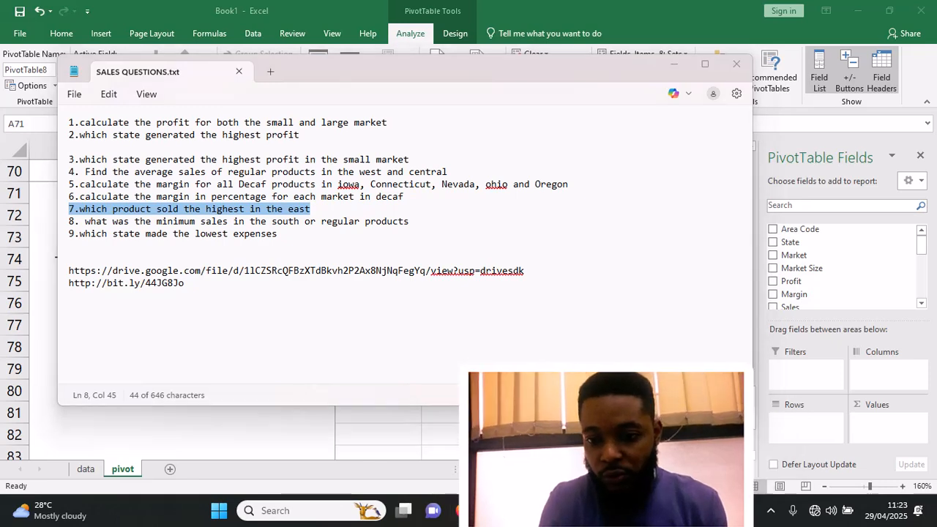
click(689, 446)
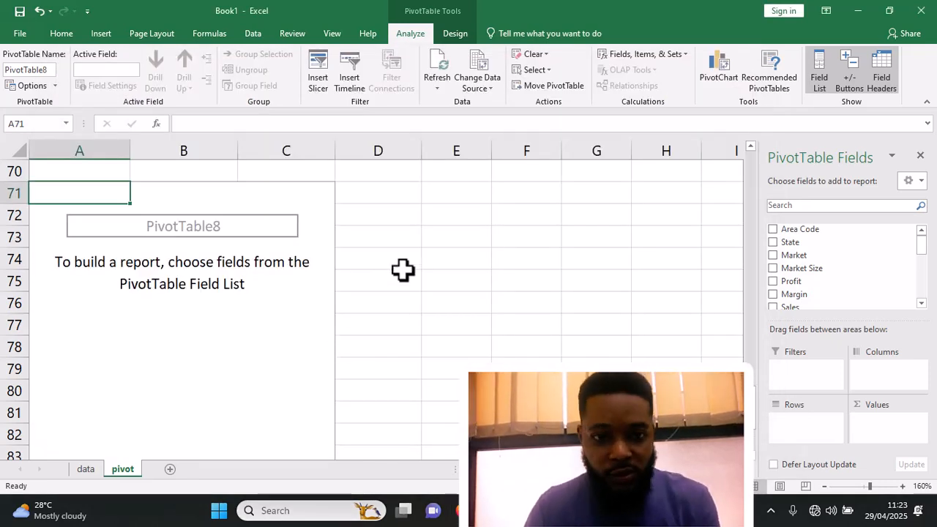
scroll(403, 273, up, 1)
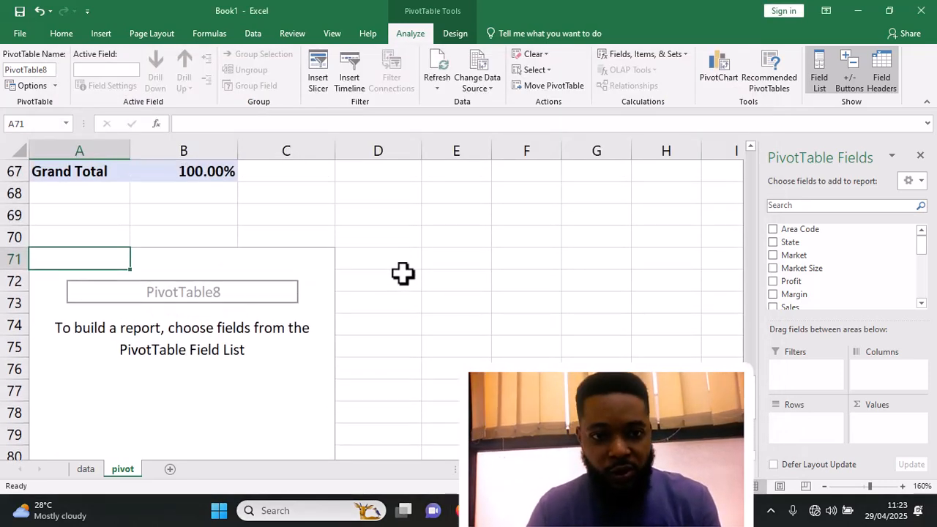
click(372, 194)
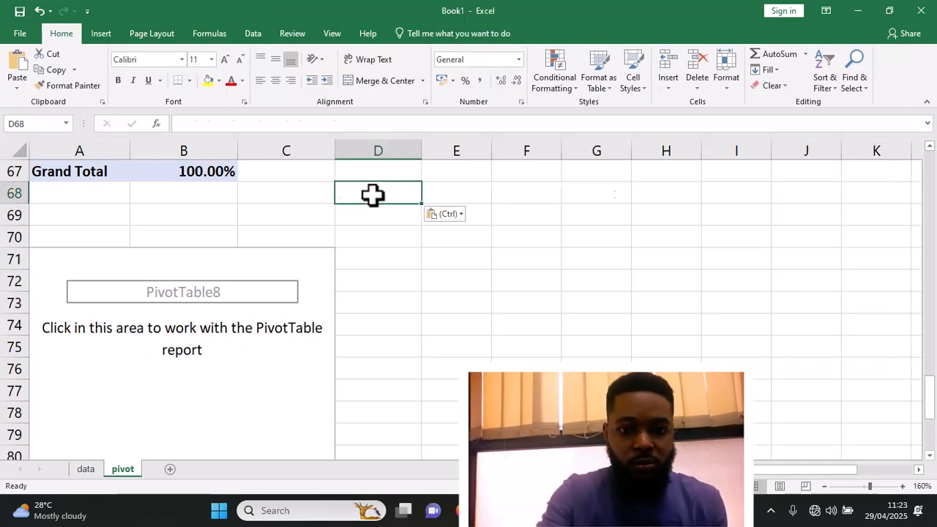
key(ctrl+v)
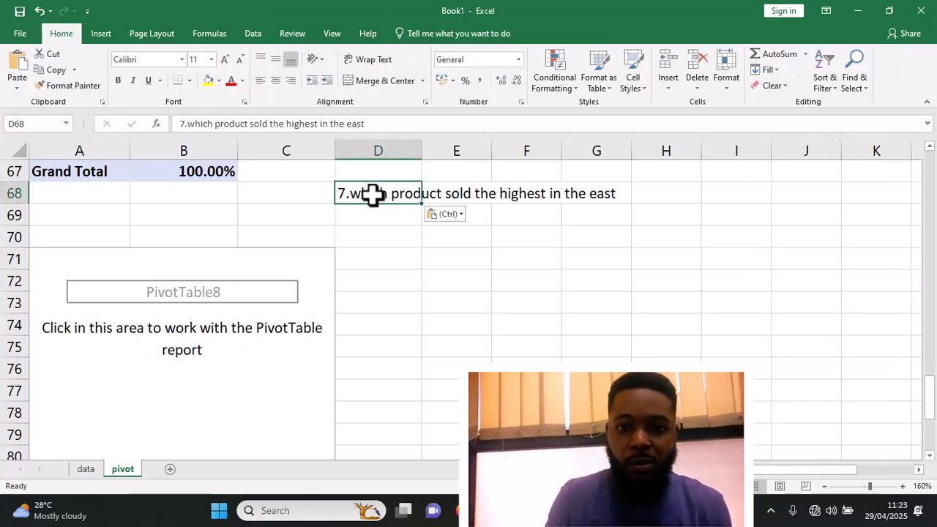
click(201, 273)
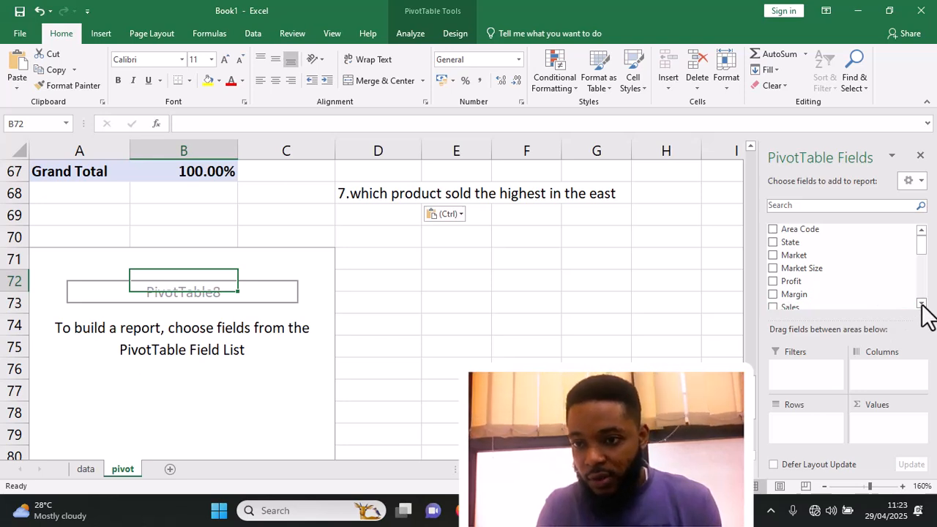
- Add Sales as the summed value field of the empty pivot table at A71
scroll(924, 315, down, 1)
drag(826, 300, 883, 424)
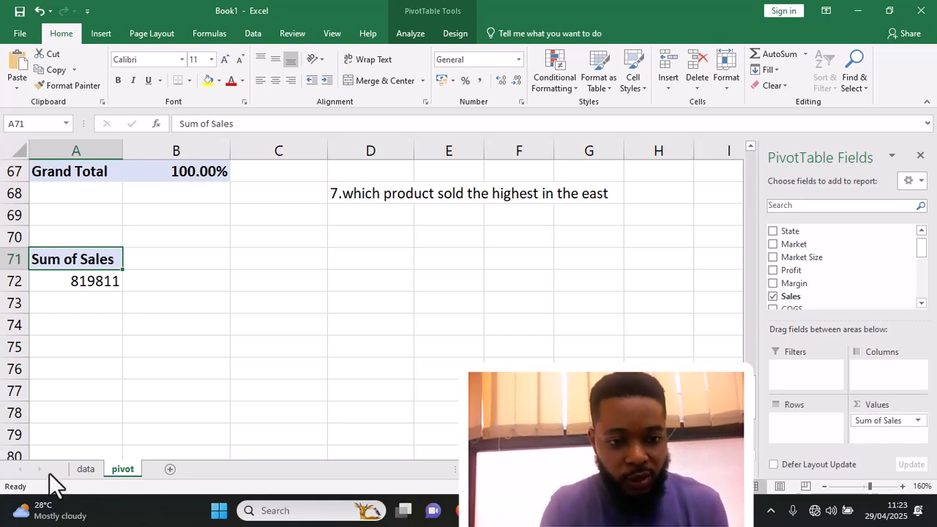
- Examine the rightmost columns of the data sheet to identify which field holds the individual product names, and return to the pivot sheet
click(85, 469)
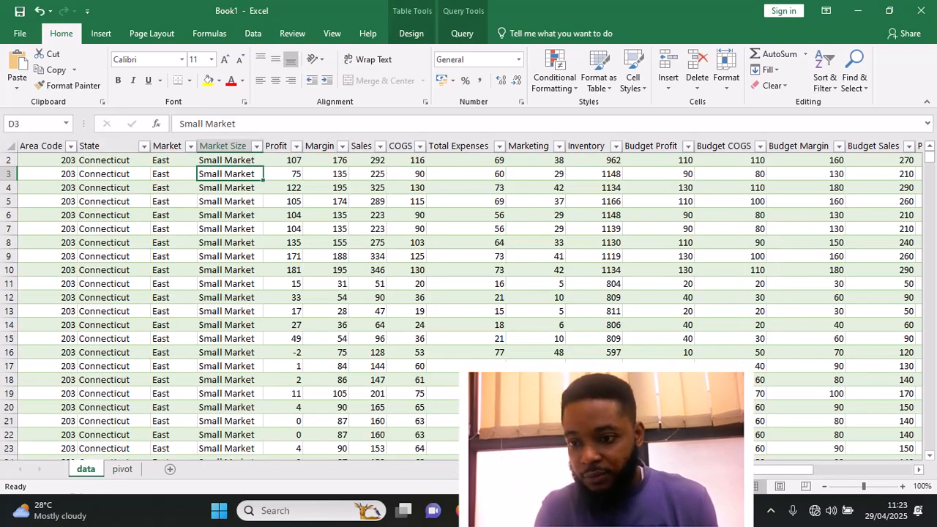
click(919, 470)
click(919, 469)
click(919, 469)
click(919, 469)
click(919, 469)
click(919, 469)
click(919, 469)
click(919, 470)
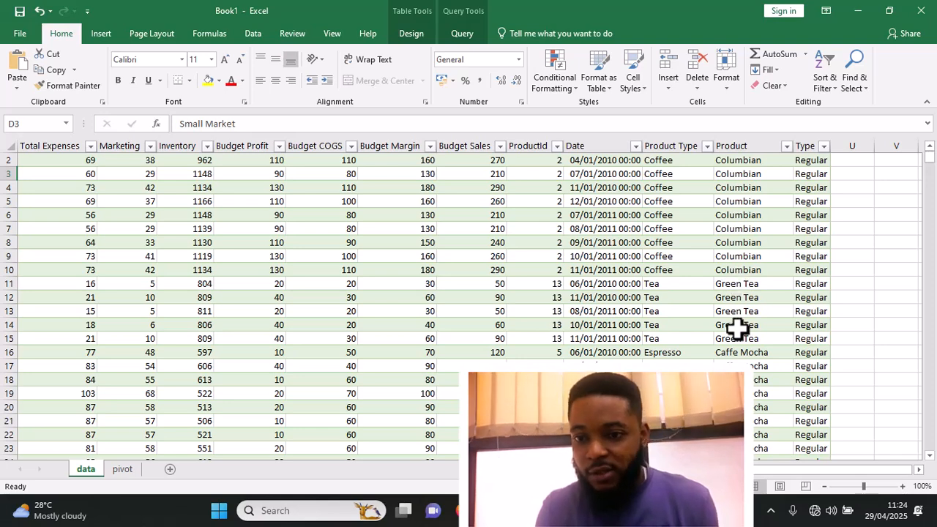
click(125, 468)
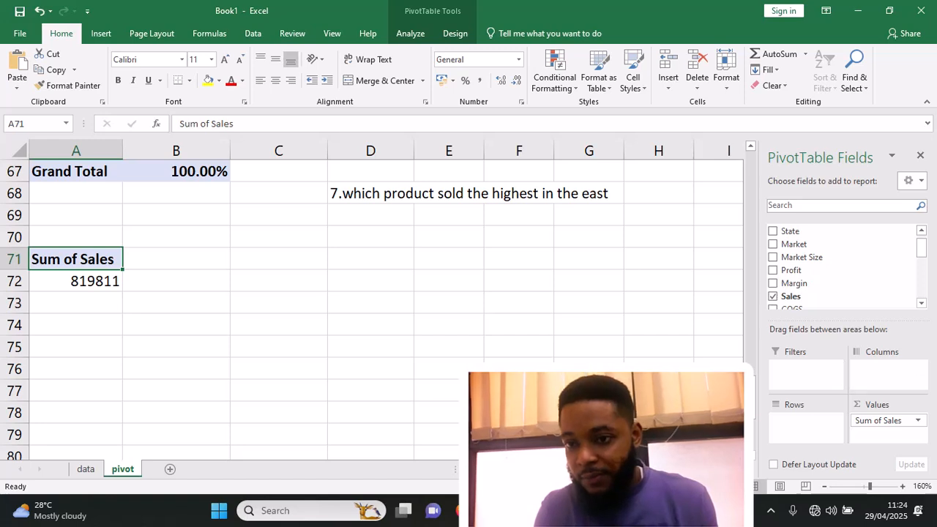
- Add Product as the row field of the sales pivot table at A71
scroll(921, 303, down, 3)
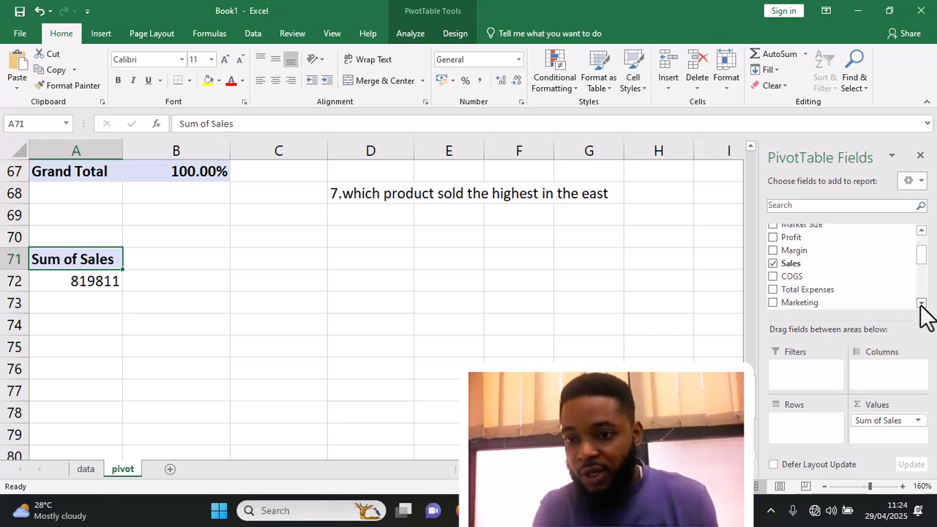
scroll(921, 303, down, 3)
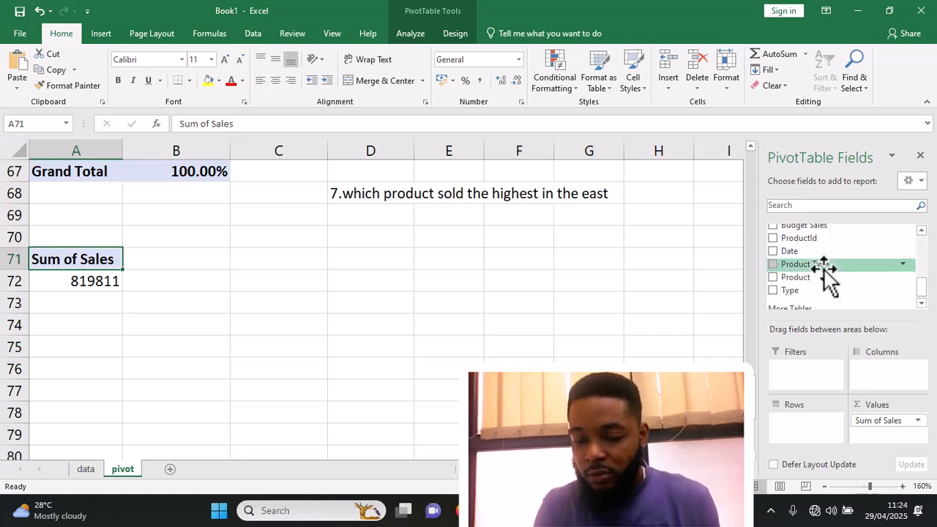
drag(810, 280, 805, 434)
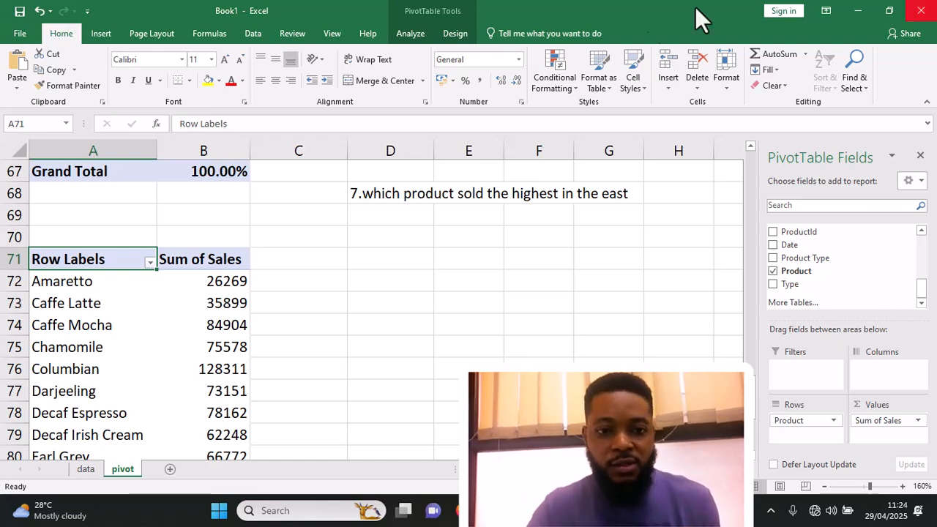
- Sort the products in the pivot table in descending order by Sum of Sales
scroll(211, 306, down, 1)
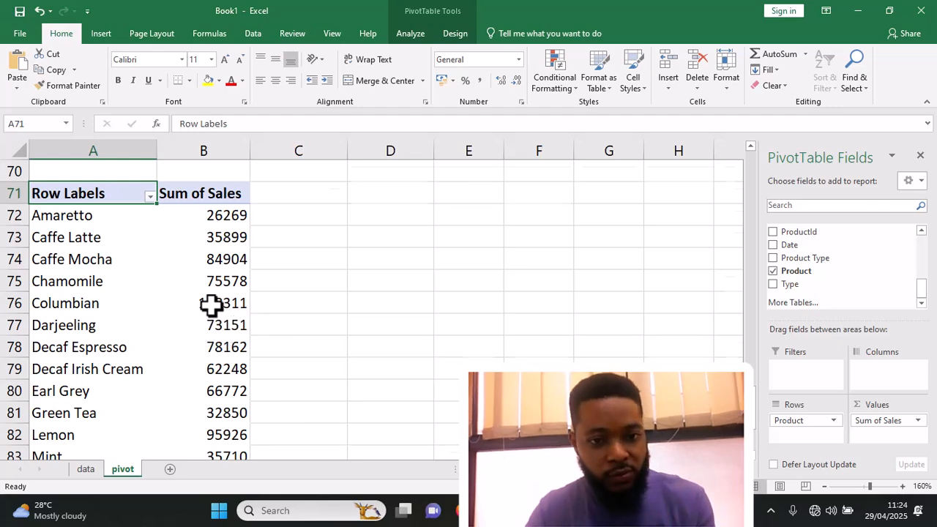
scroll(211, 306, down, 2)
scroll(211, 306, up, 2)
scroll(211, 306, up, 2)
scroll(211, 306, down, 1)
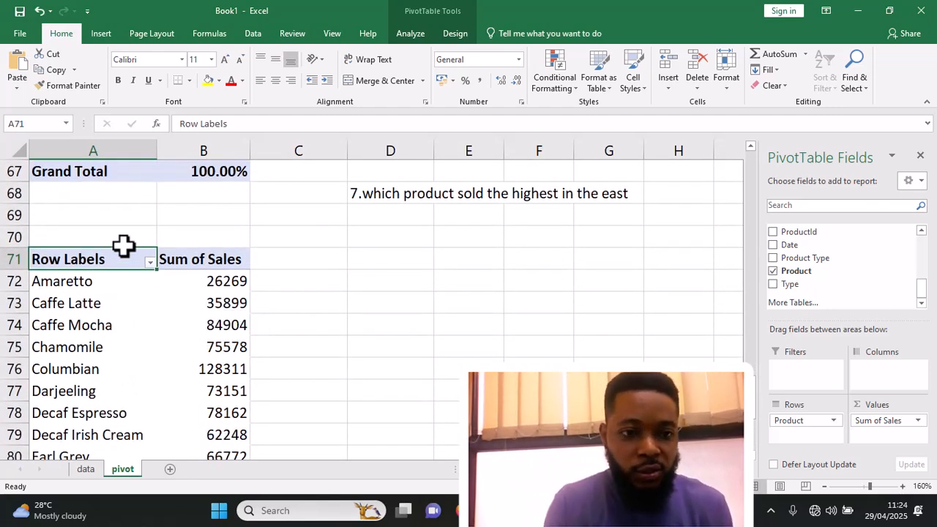
click(149, 262)
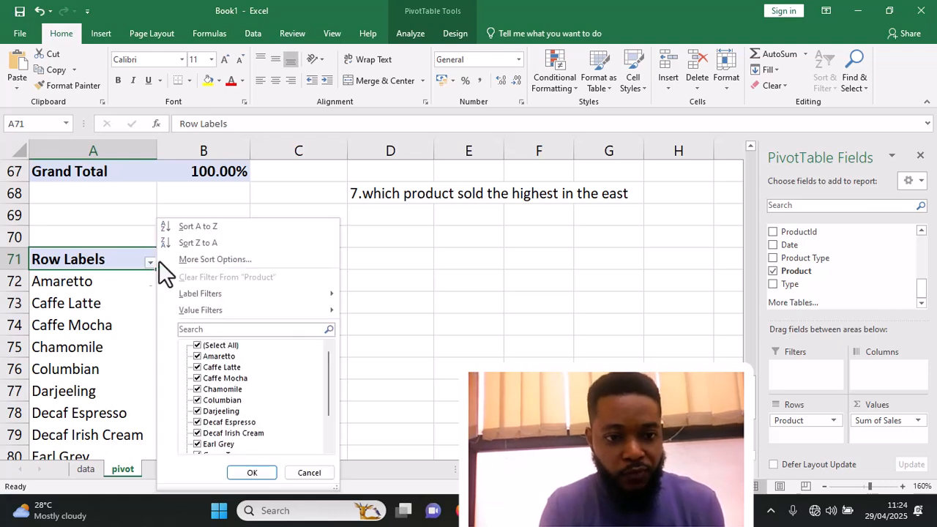
click(214, 258)
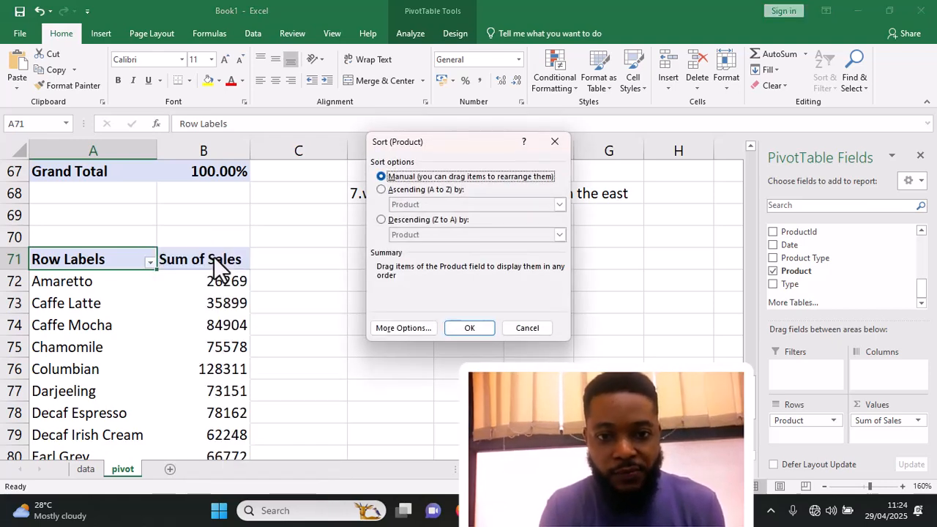
click(381, 219)
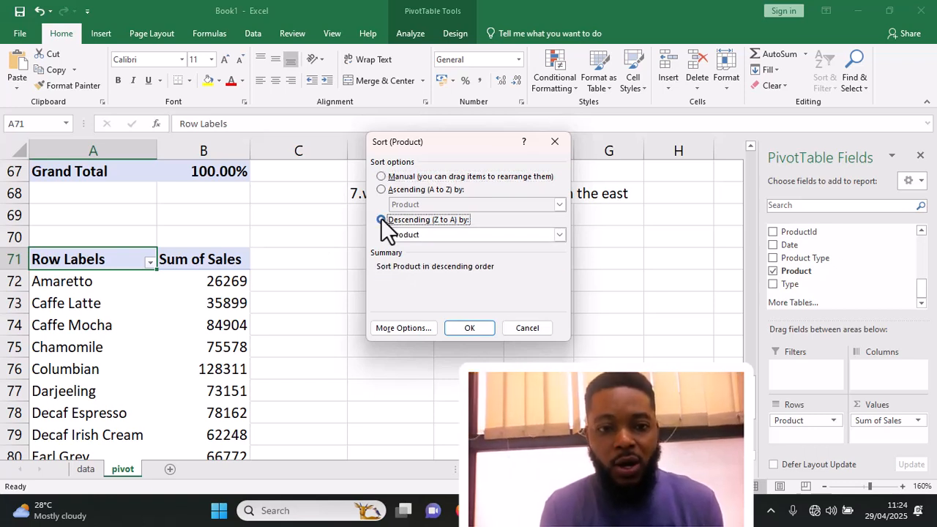
click(556, 236)
click(448, 256)
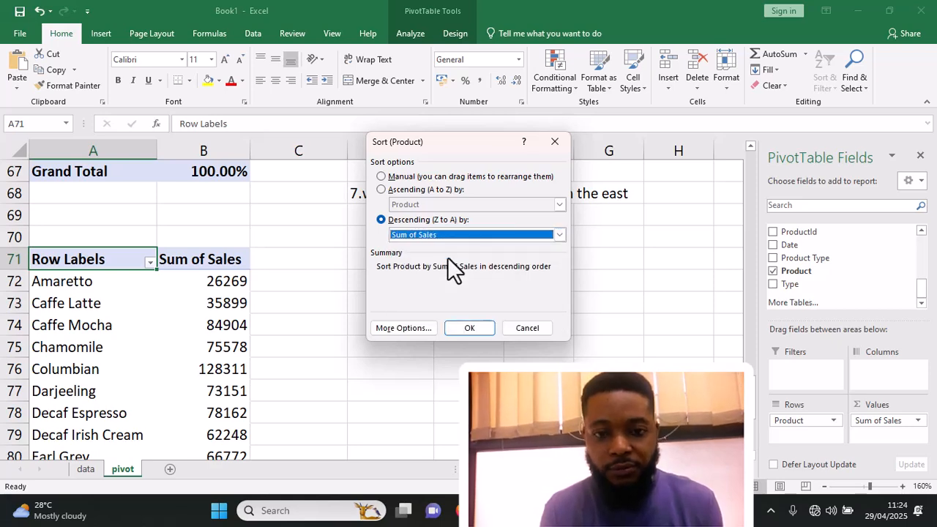
click(470, 327)
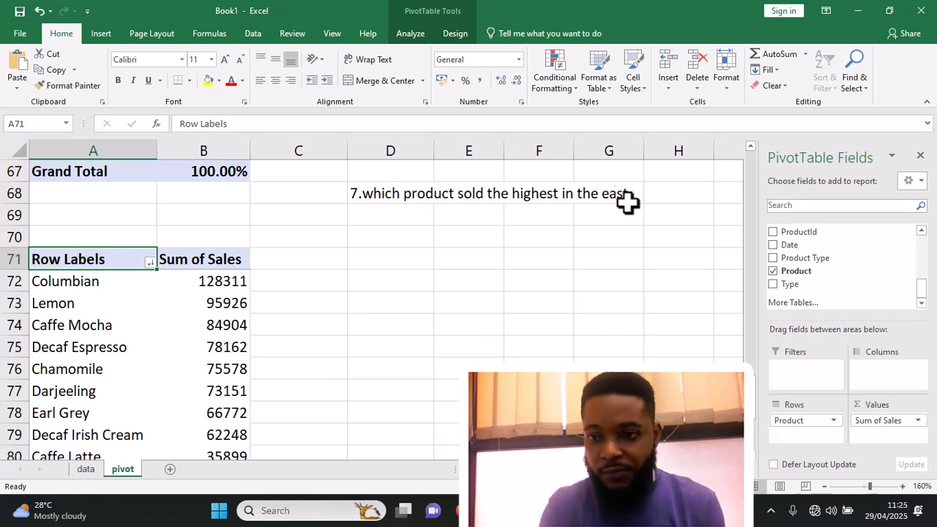
- Add Market as a report filter to the product sales pivot table and filter it to East
drag(924, 296, 920, 235)
drag(812, 256, 808, 374)
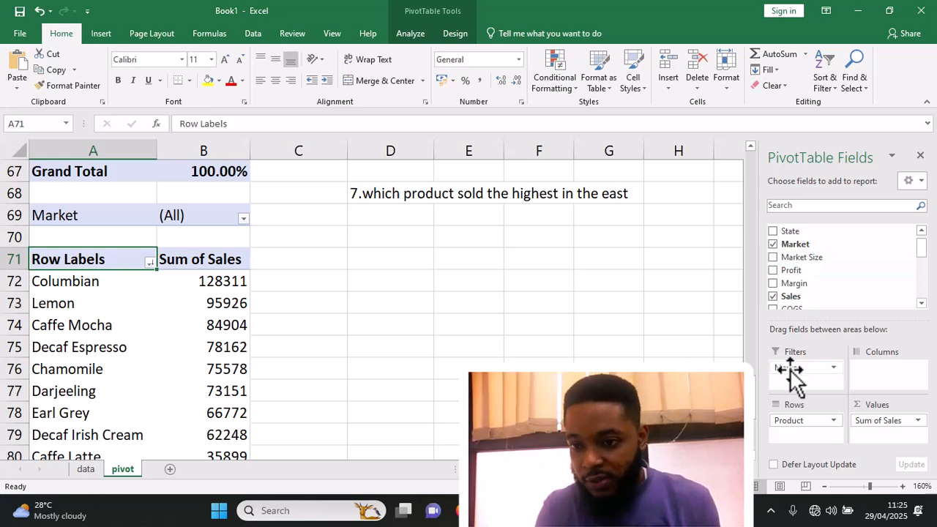
click(243, 219)
click(113, 274)
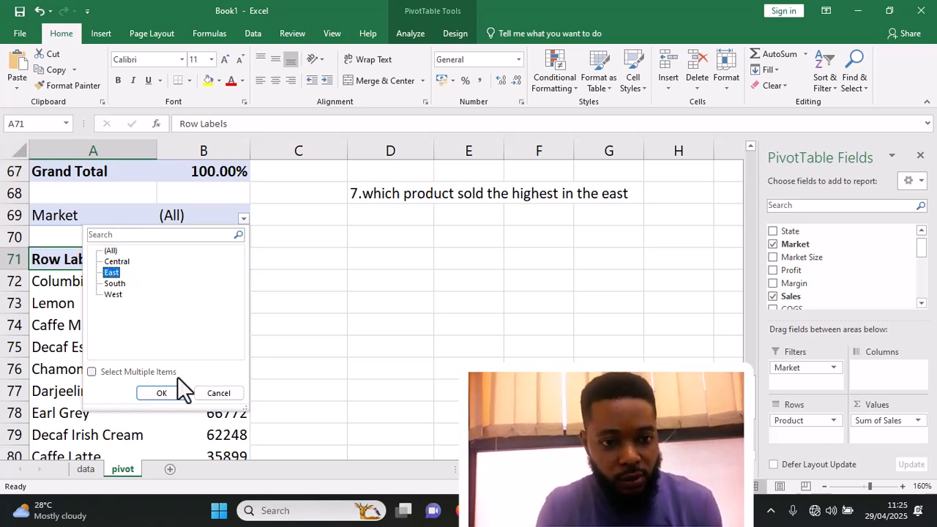
click(158, 392)
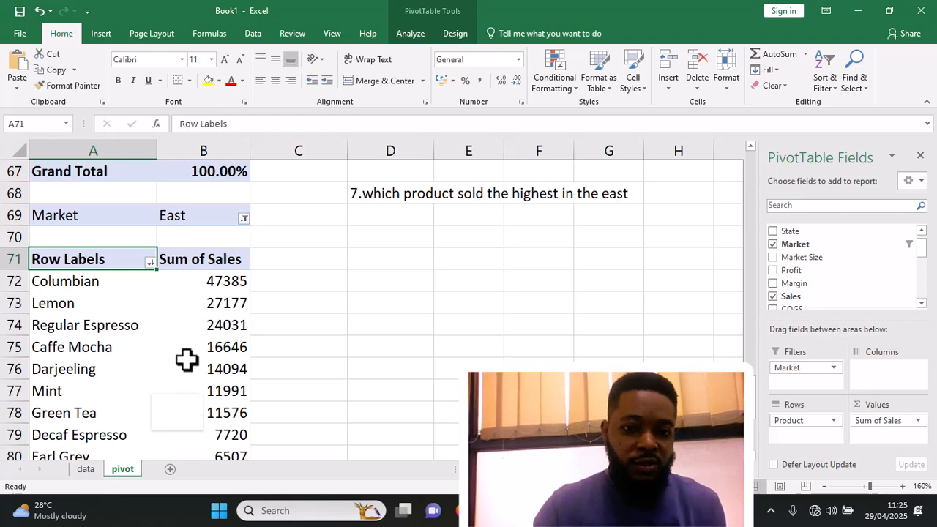
- Insert another pivot table based on the sales table at cell A88 of the pivot sheet
scroll(210, 376, down, 4)
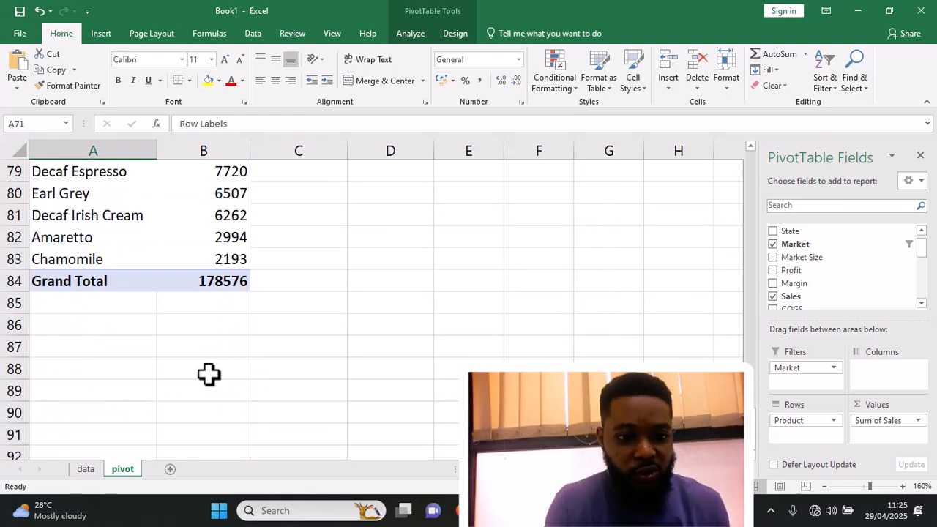
click(63, 373)
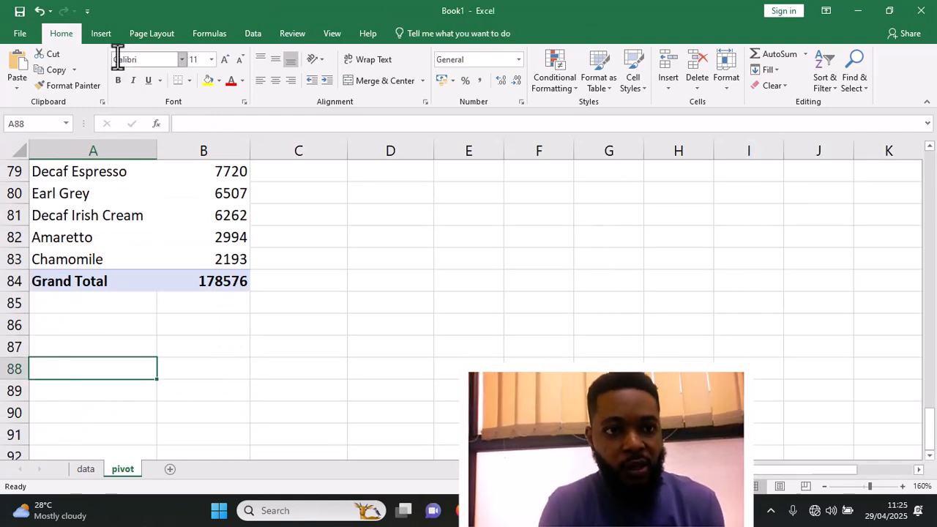
click(102, 36)
click(20, 86)
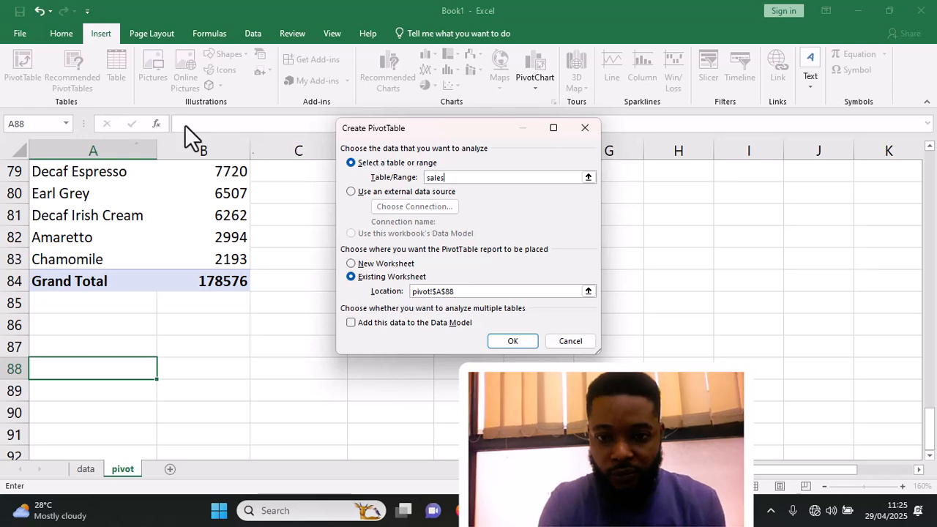
click(513, 338)
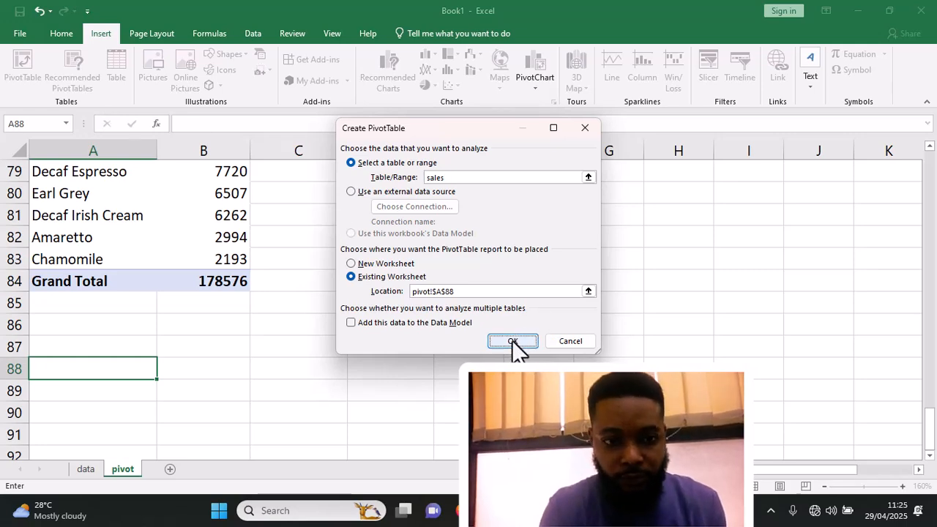
scroll(189, 307, down, 2)
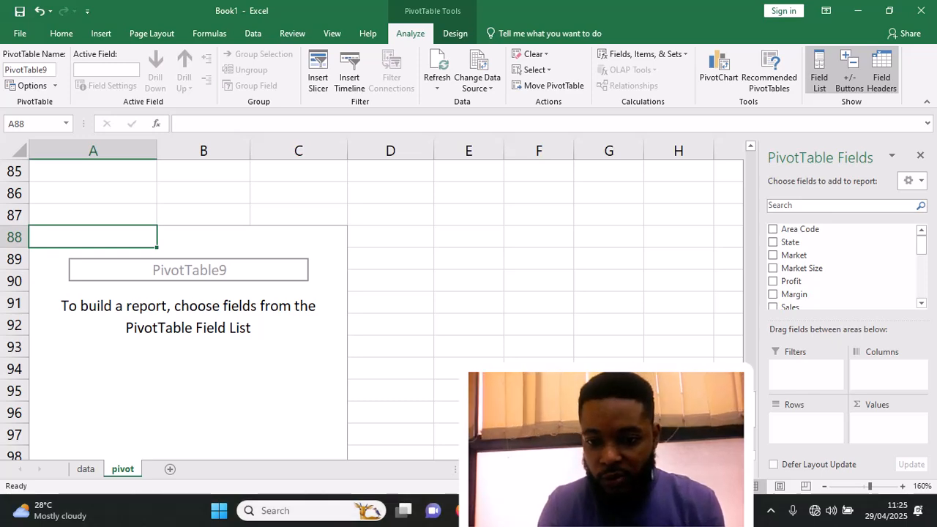
- Copy question 8 from SALES QUESTIONS.txt in Notepad and paste it into cell D84 of the Excel pivot sheet
key(alt+Tab)
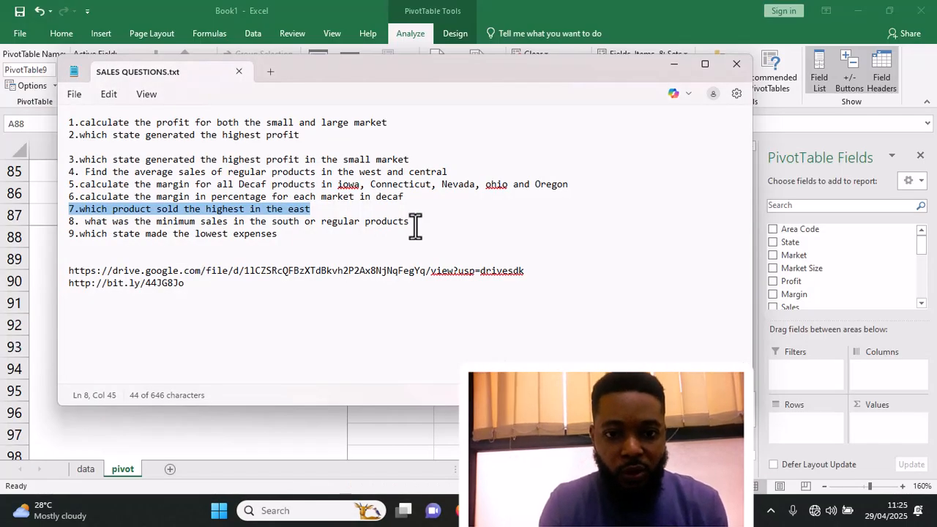
drag(414, 223, 67, 227)
key(ctrl+c)
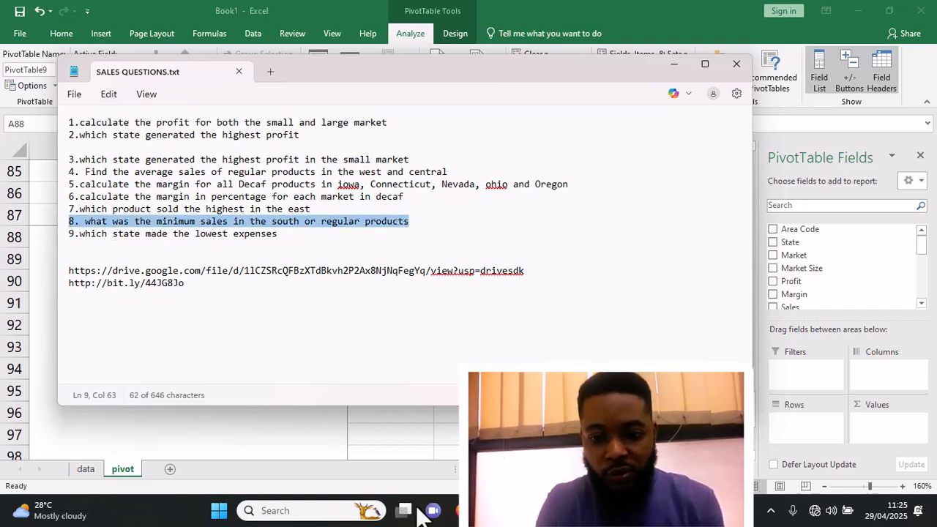
mouse_move(704, 511)
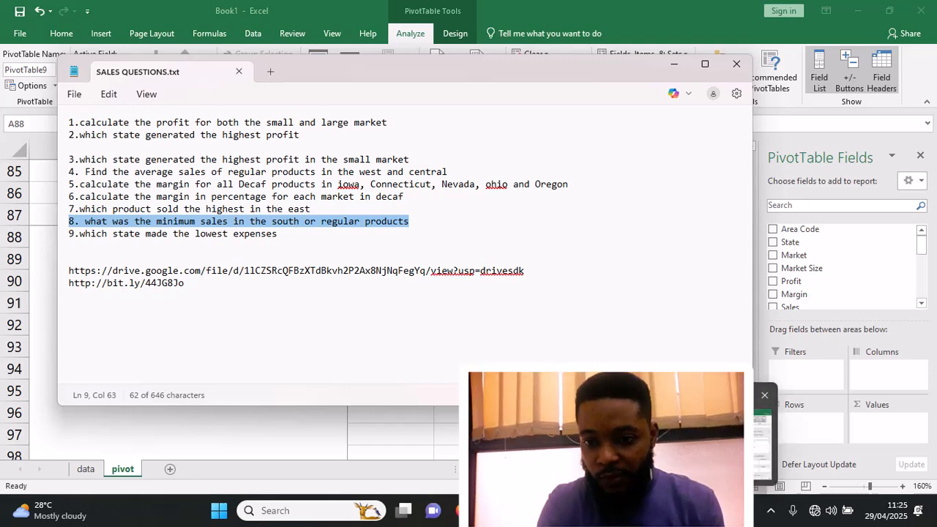
click(707, 447)
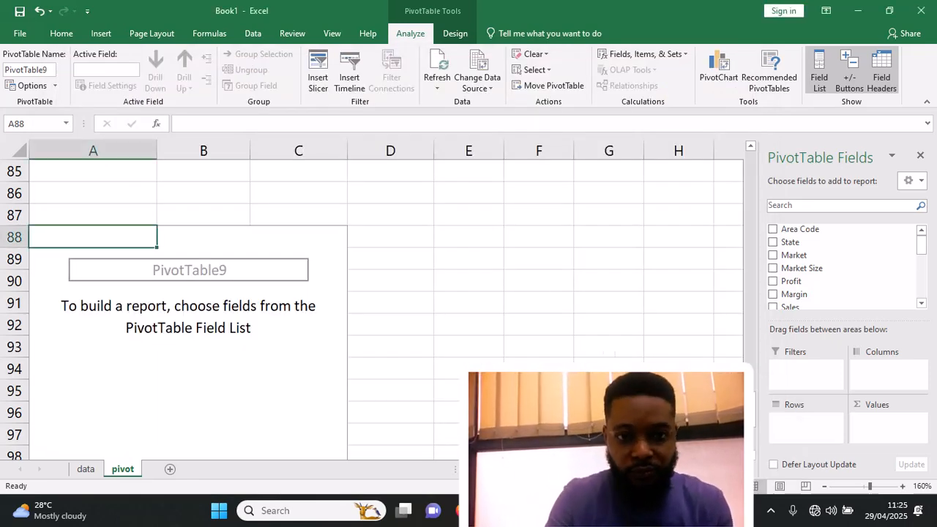
scroll(509, 278, up, 2)
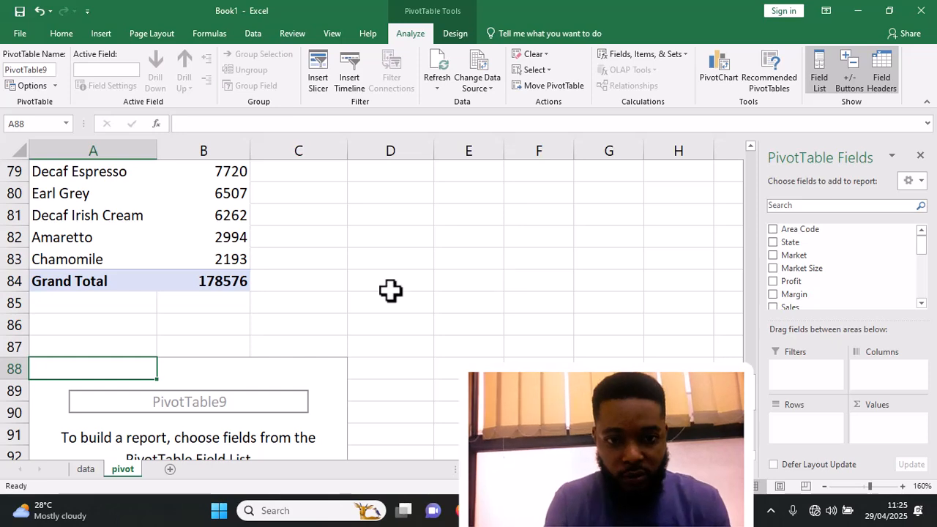
click(360, 283)
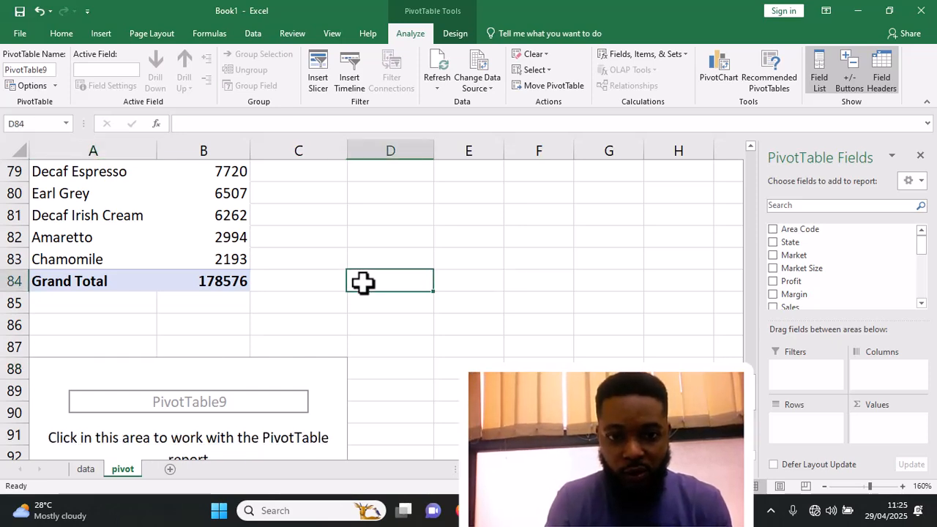
click(363, 306)
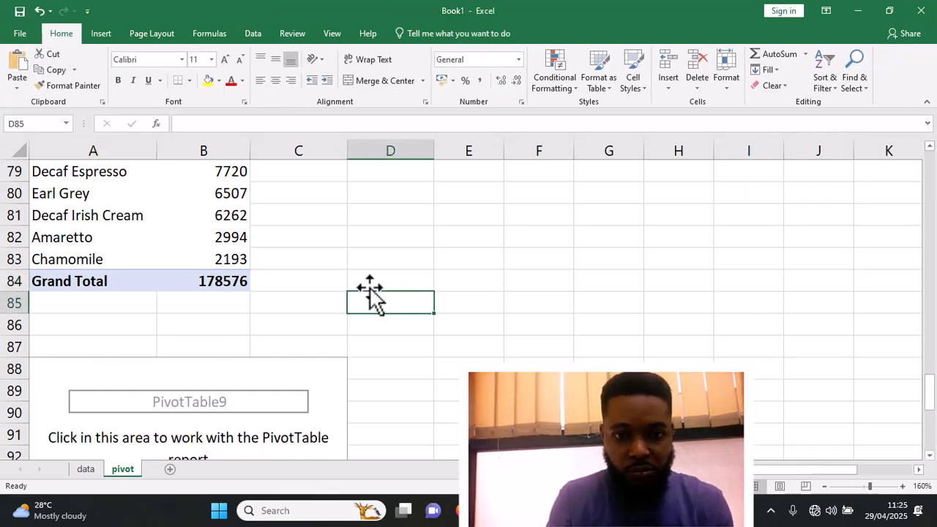
click(372, 278)
key(ctrl+v)
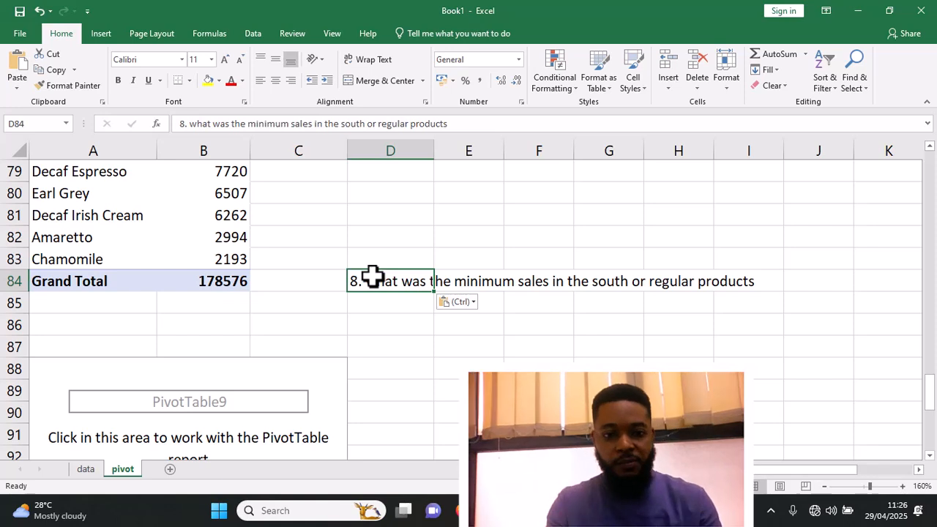
- Build the empty pivot table at A88 with Sales as the summed value and Market as the row field
click(327, 381)
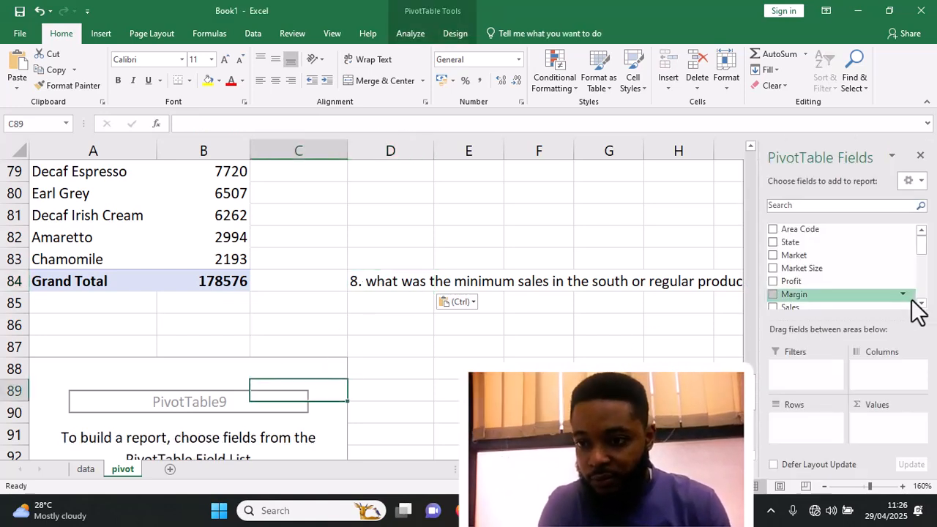
scroll(915, 304, down, 2)
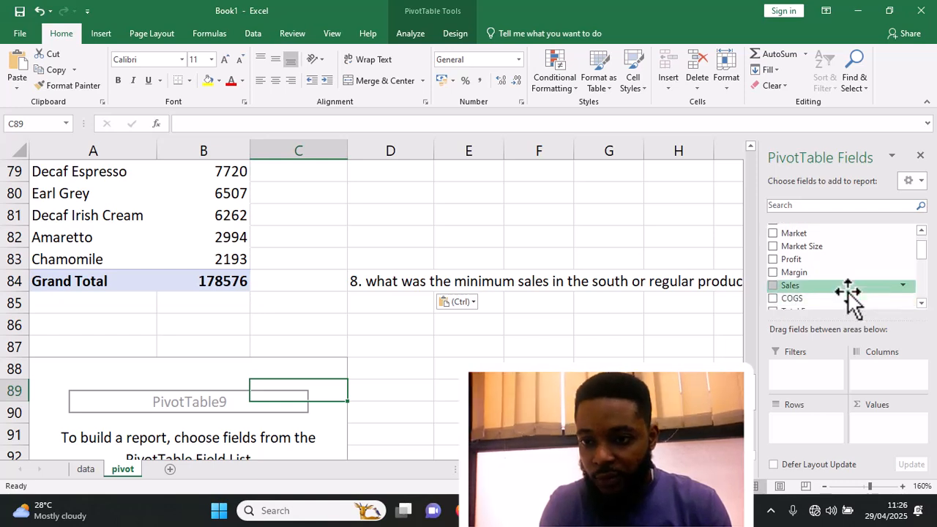
drag(847, 287, 885, 429)
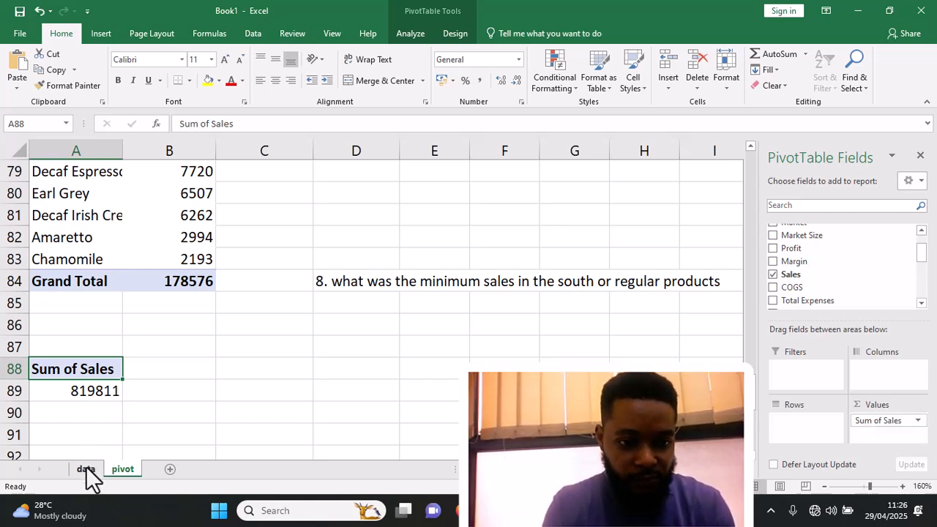
scroll(924, 252, up, 2)
drag(837, 241, 813, 418)
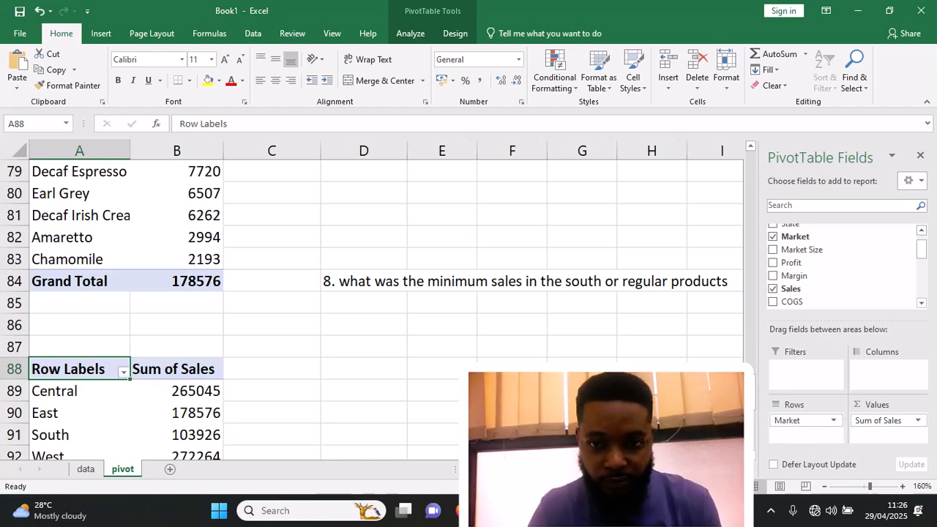
scroll(608, 363, down, 1)
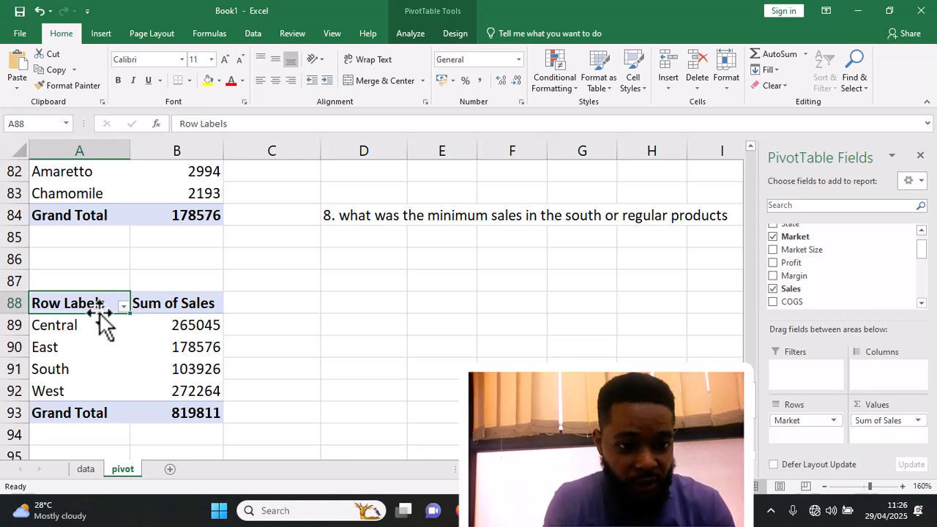
- Filter the Market row labels of the pivot table at A88 to show only South
click(124, 307)
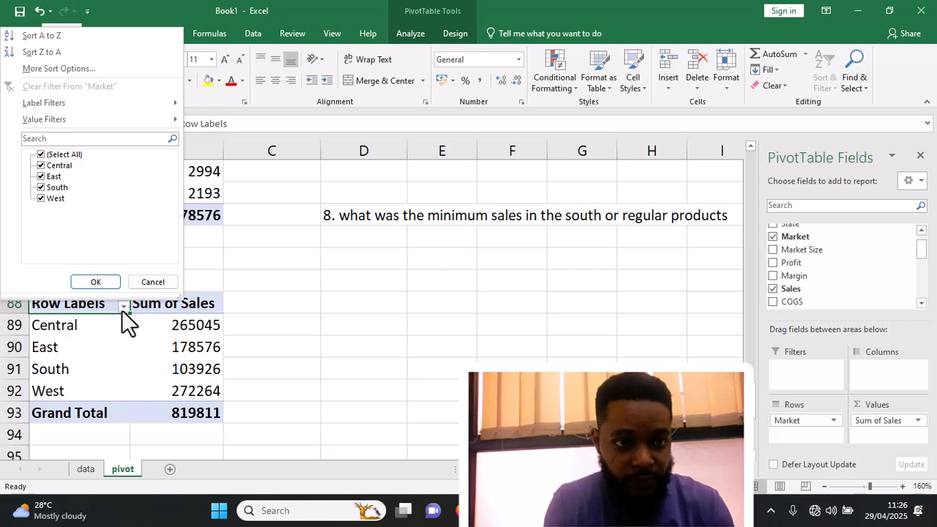
click(41, 155)
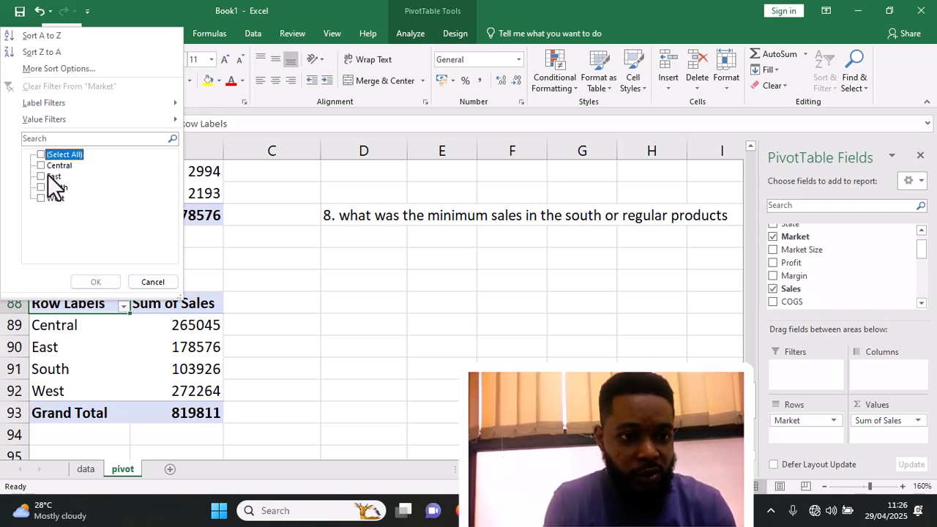
click(44, 186)
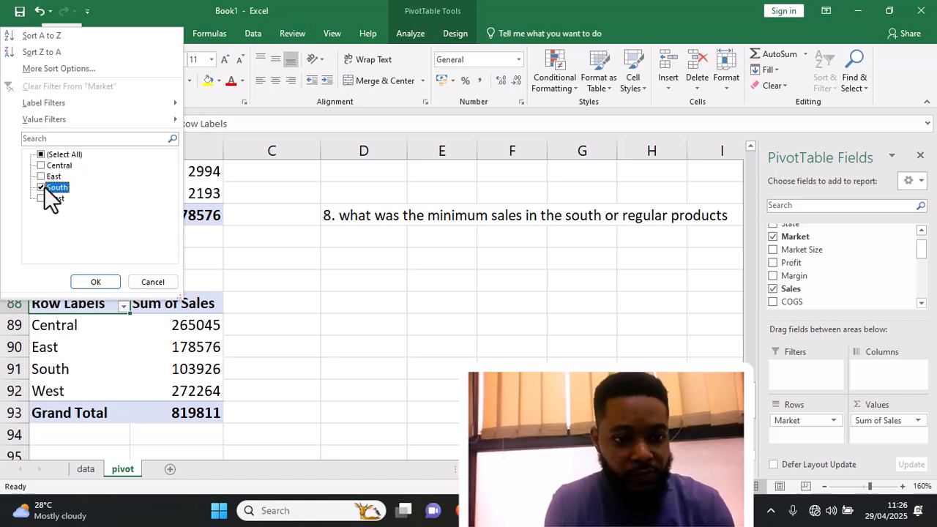
click(95, 282)
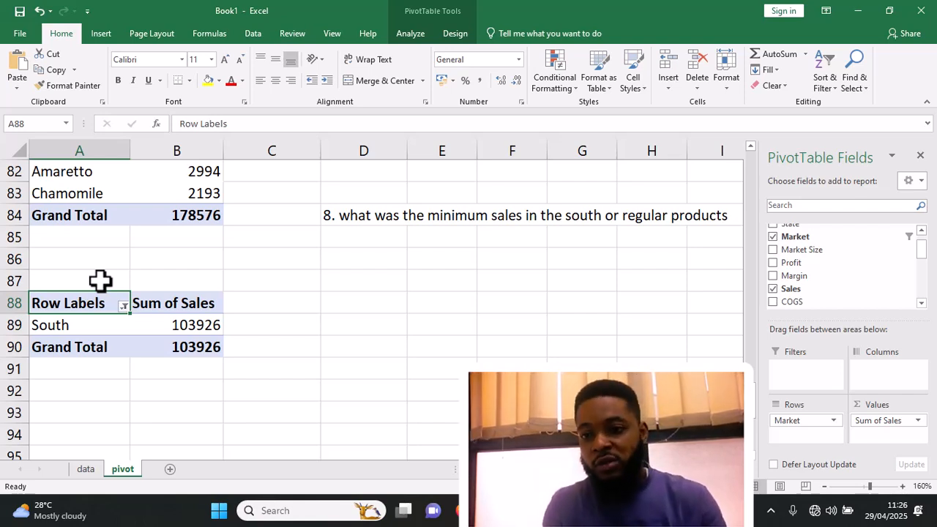
- Add Type as a report filter to the South sales pivot table and filter it to Regular
drag(924, 260, 926, 309)
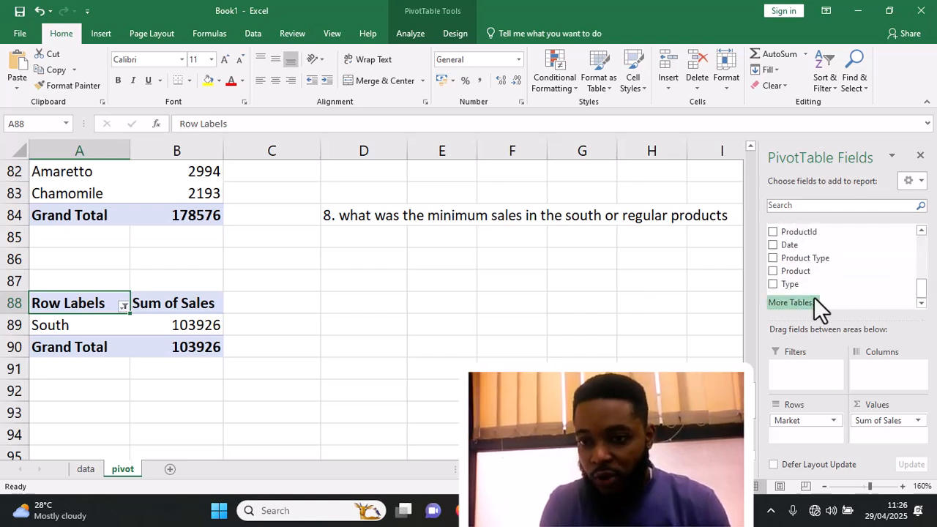
drag(795, 286, 789, 368)
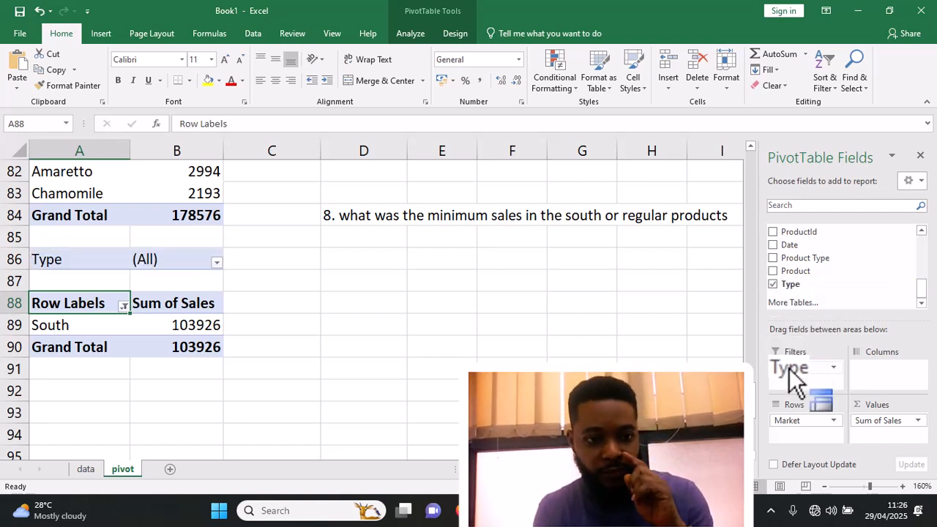
click(216, 262)
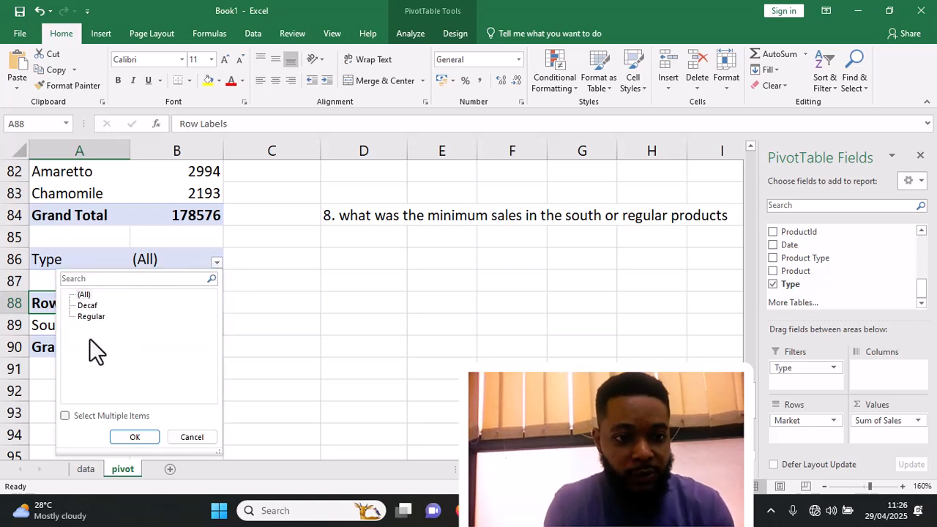
click(86, 316)
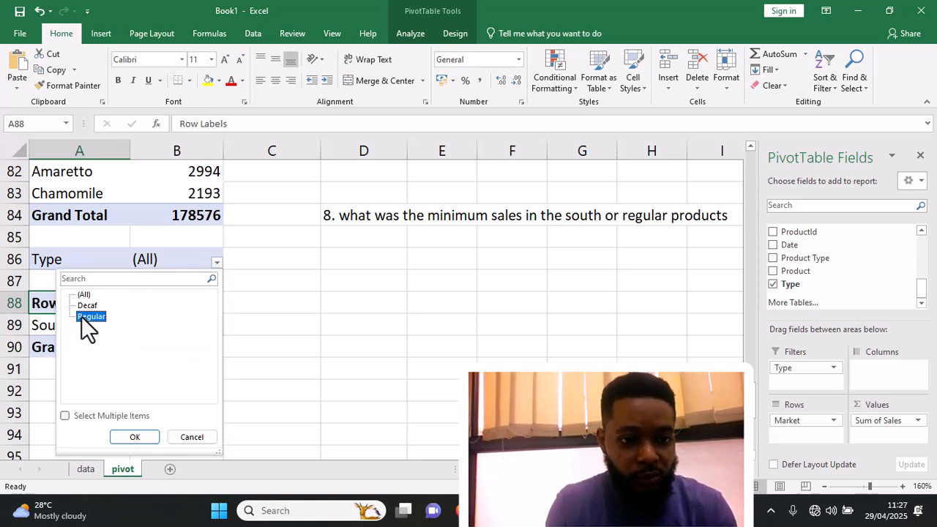
click(136, 437)
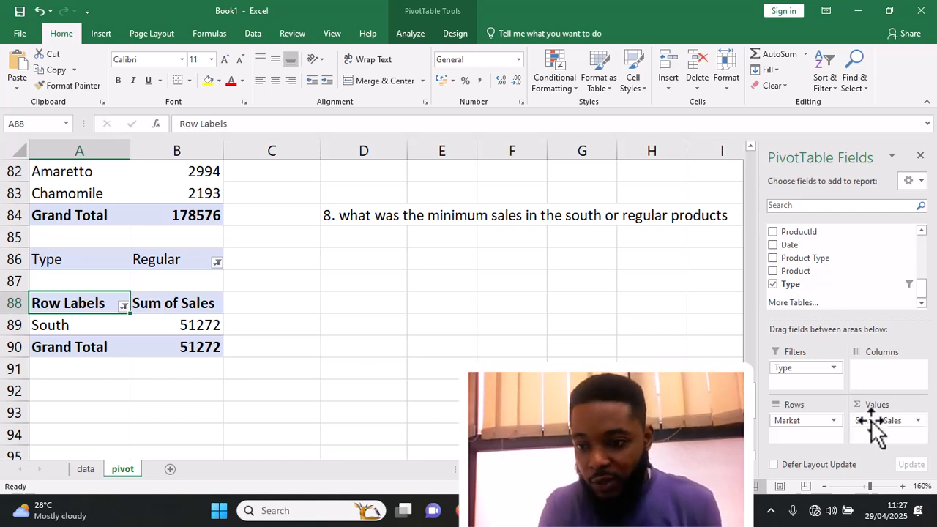
- Change the Sales value field of the South pivot table to summarize by Min
click(917, 421)
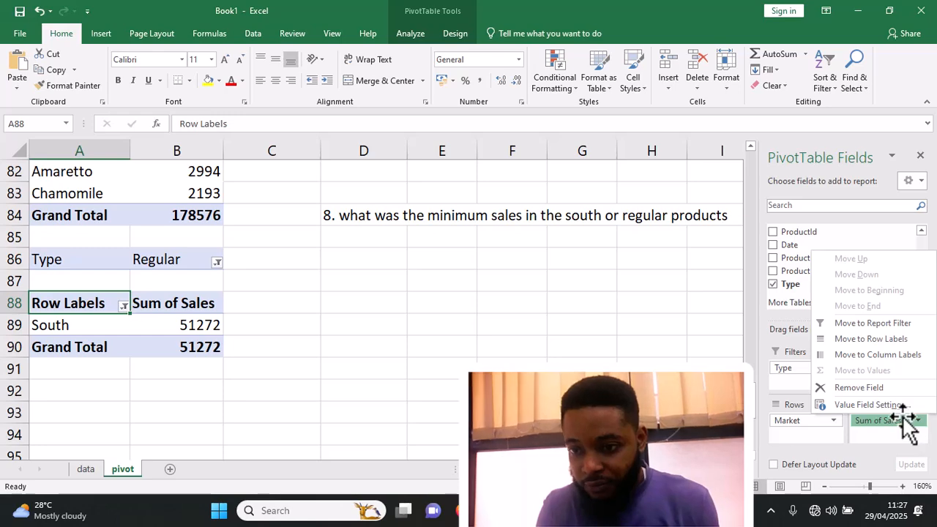
click(884, 406)
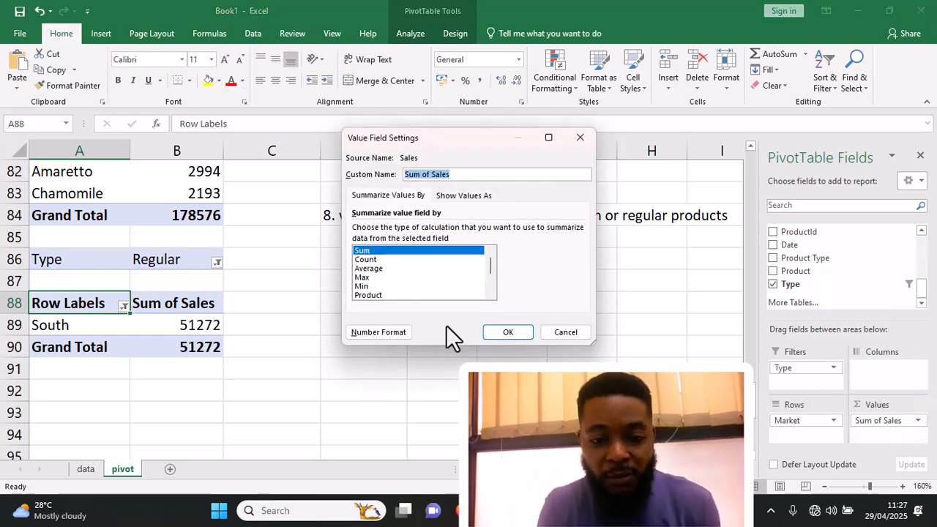
click(359, 286)
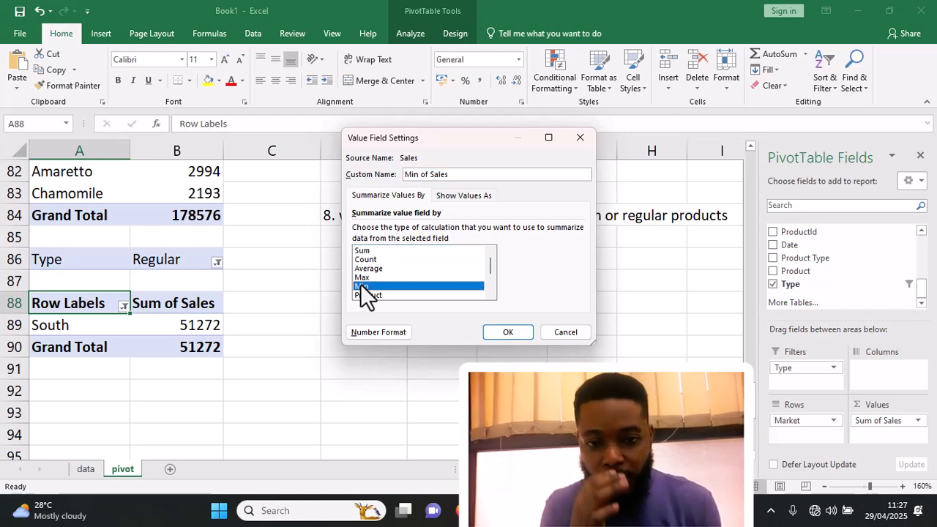
click(498, 332)
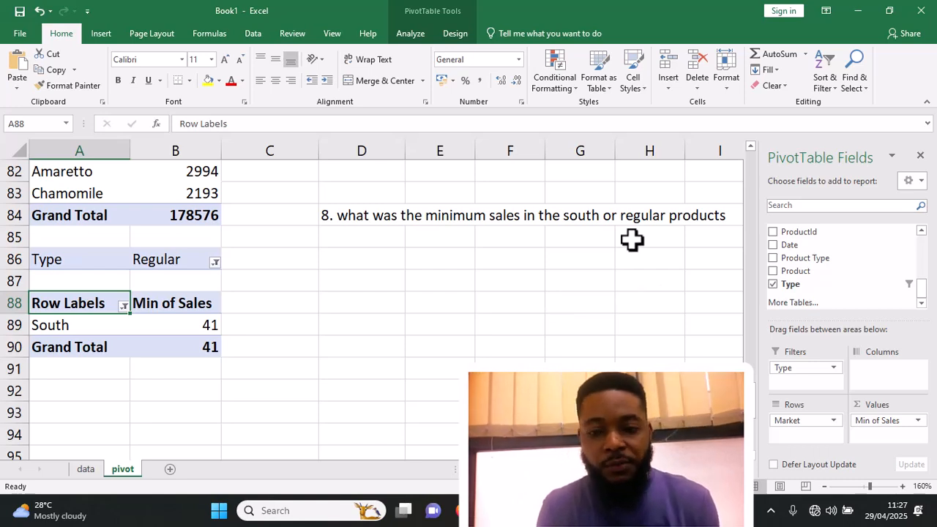
click(603, 218)
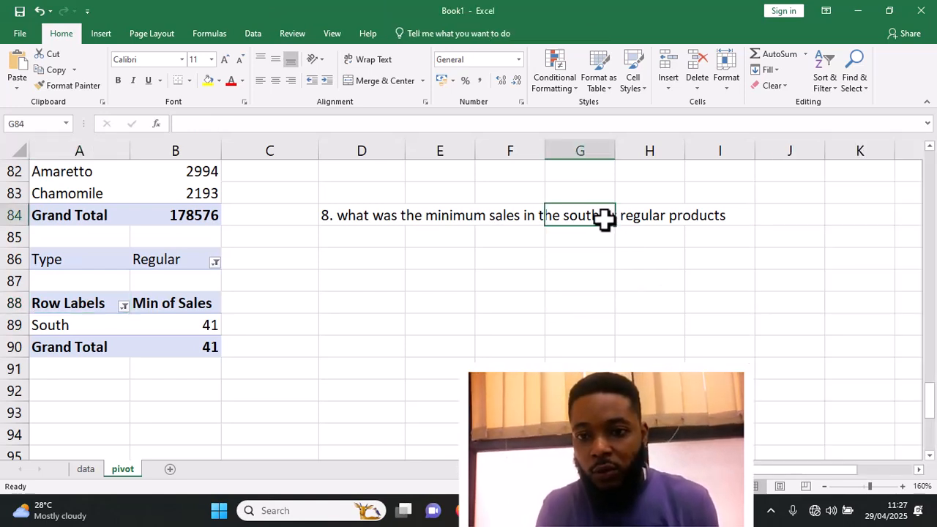
double_click(603, 218)
key(Return)
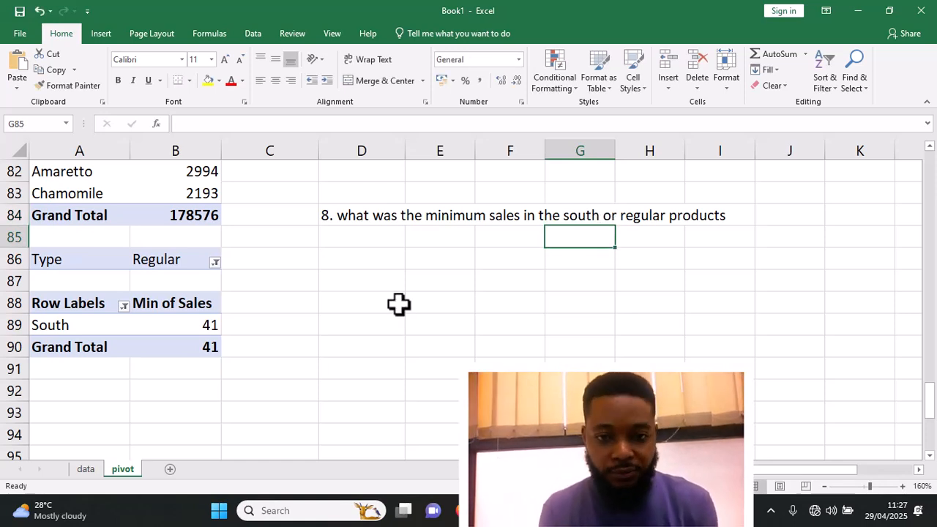
- Insert another pivot table based on the sales table at cell A94 of the pivot sheet
click(52, 429)
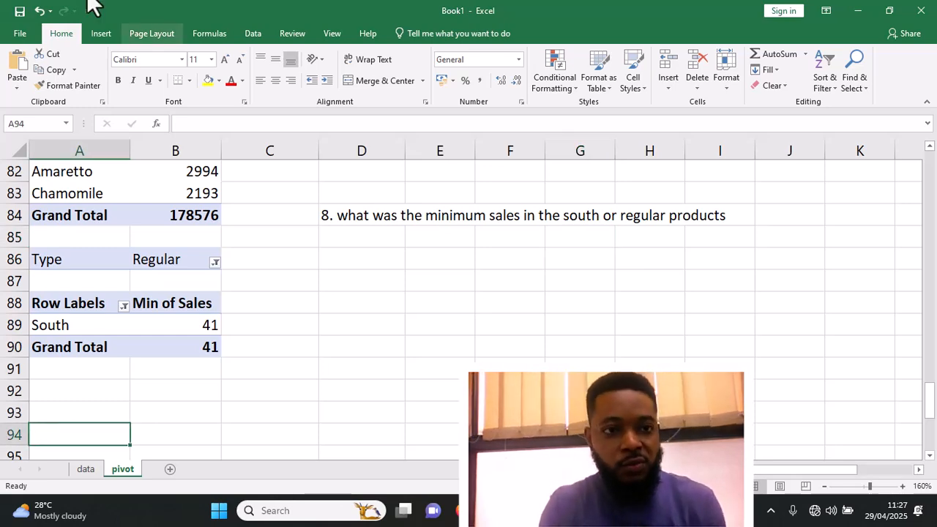
click(98, 34)
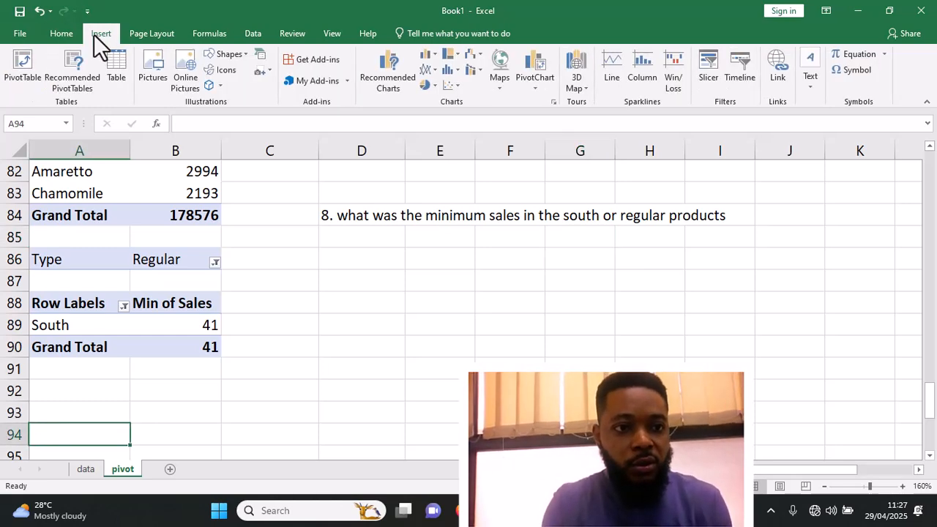
click(21, 82)
text(sa)
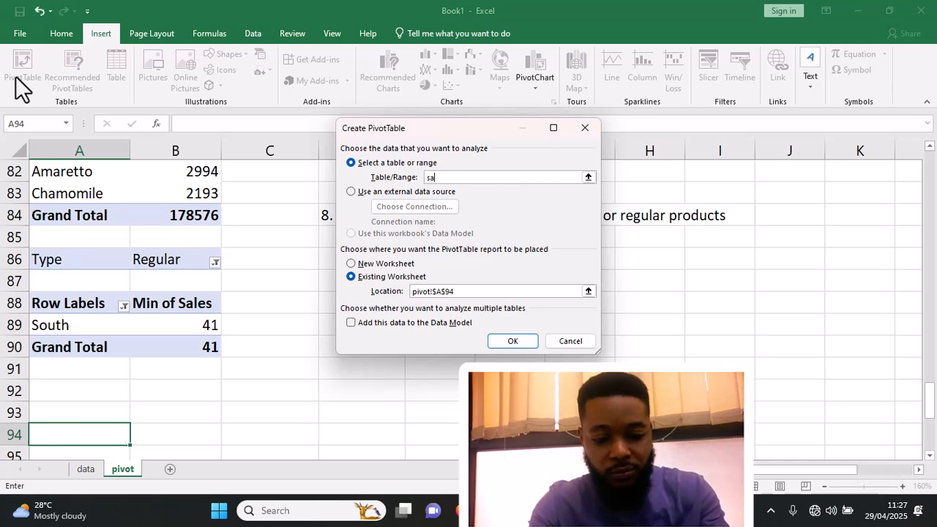
text(les)
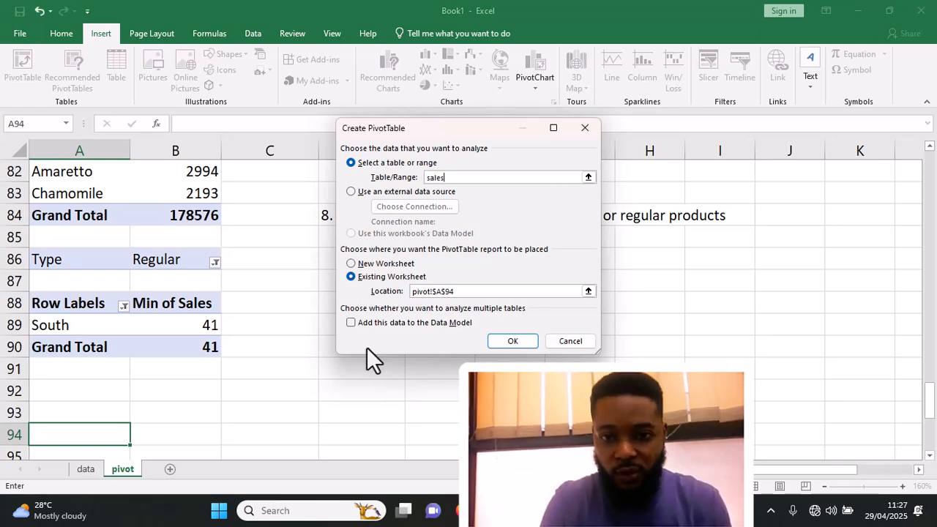
click(501, 342)
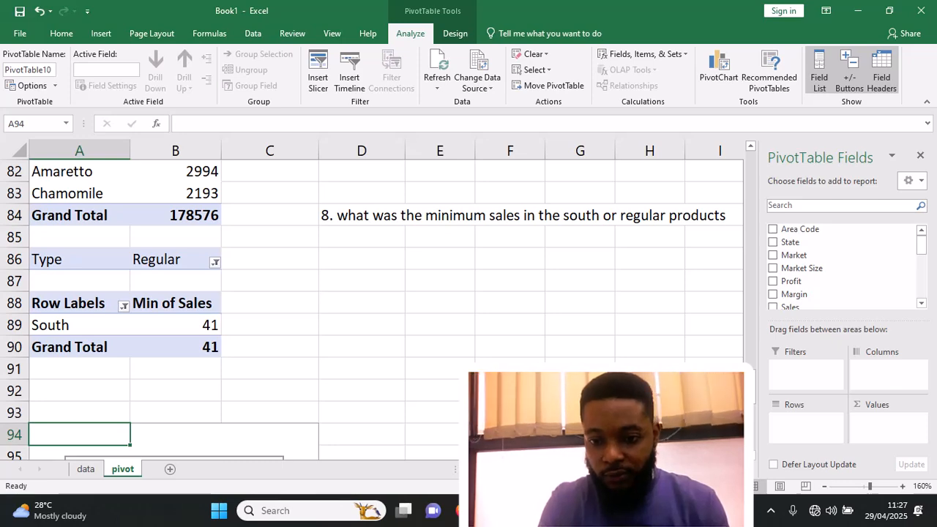
- Copy question 9 from SALES QUESTIONS.txt in Notepad and paste it into cell D91 of the Excel pivot sheet
key(alt+Tab)
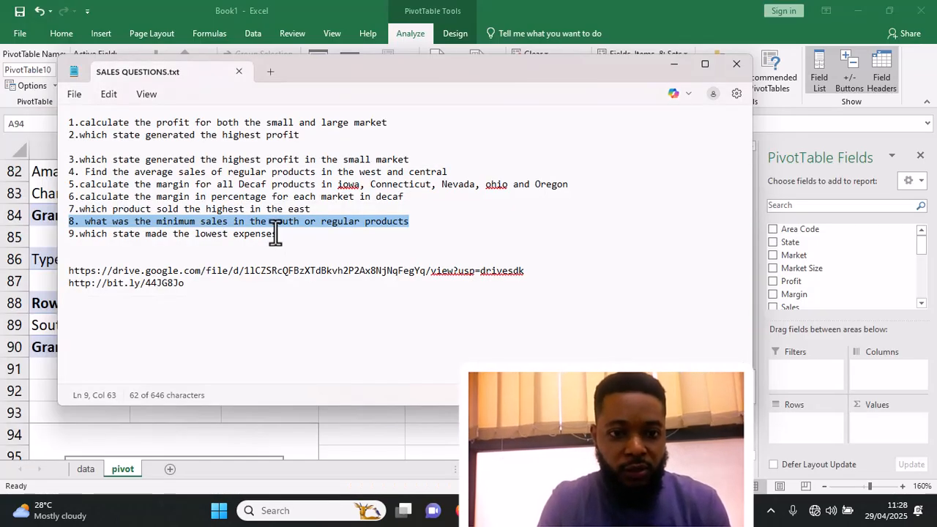
drag(278, 235, 65, 237)
key(ctrl+c)
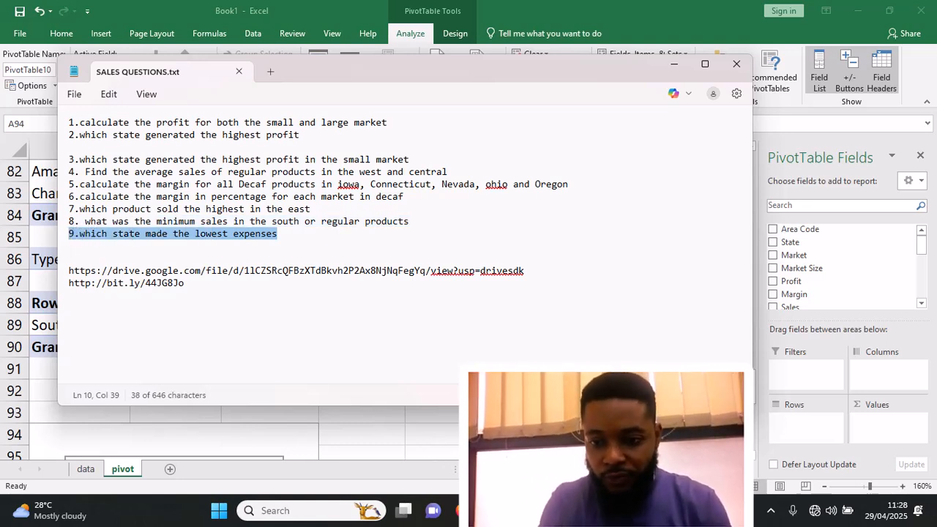
click(703, 510)
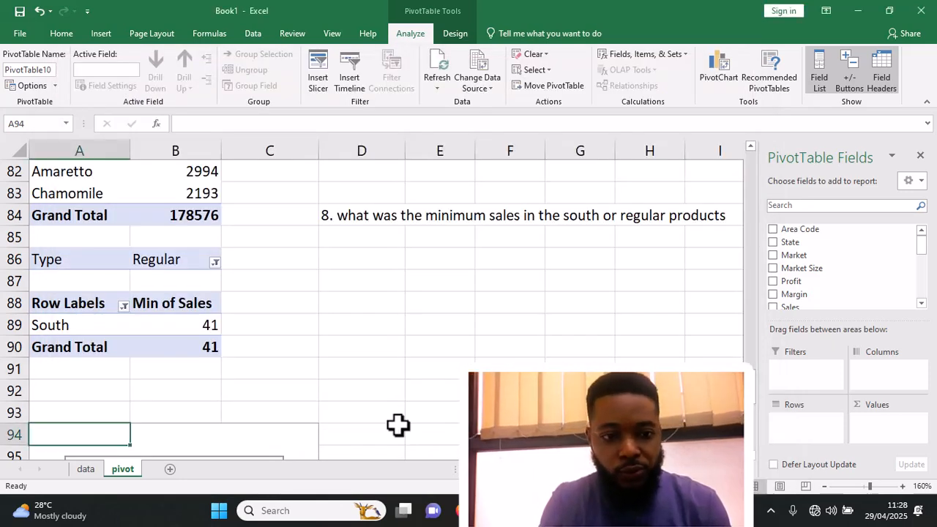
scroll(397, 425, down, 1)
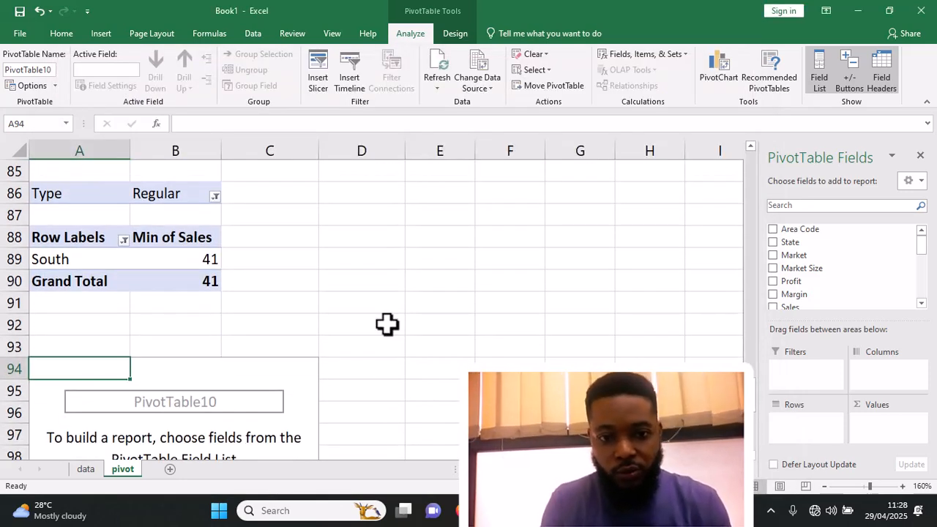
click(367, 305)
key(ctrl+v)
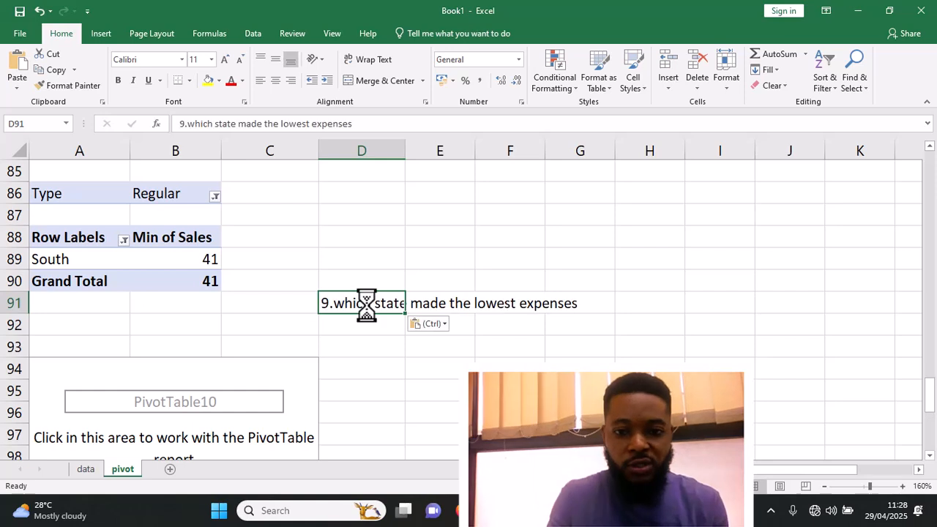
- Build the empty pivot table at A94 with Total Expenses as the summed value and State as the row field
click(297, 387)
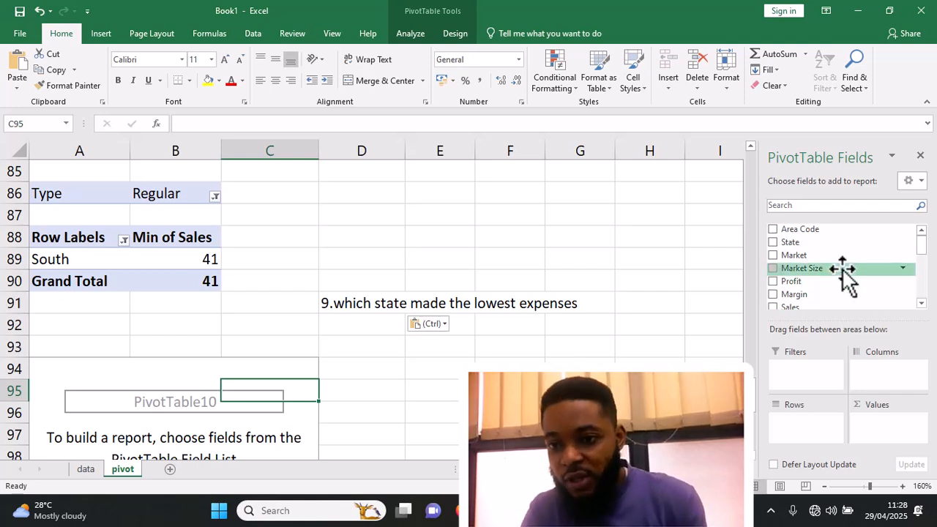
scroll(826, 280, down, 1)
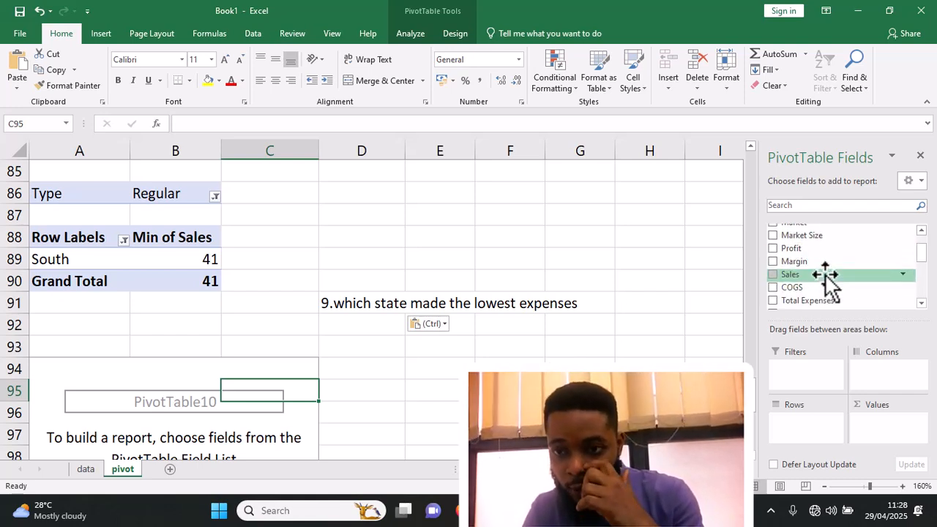
scroll(827, 280, down, 1)
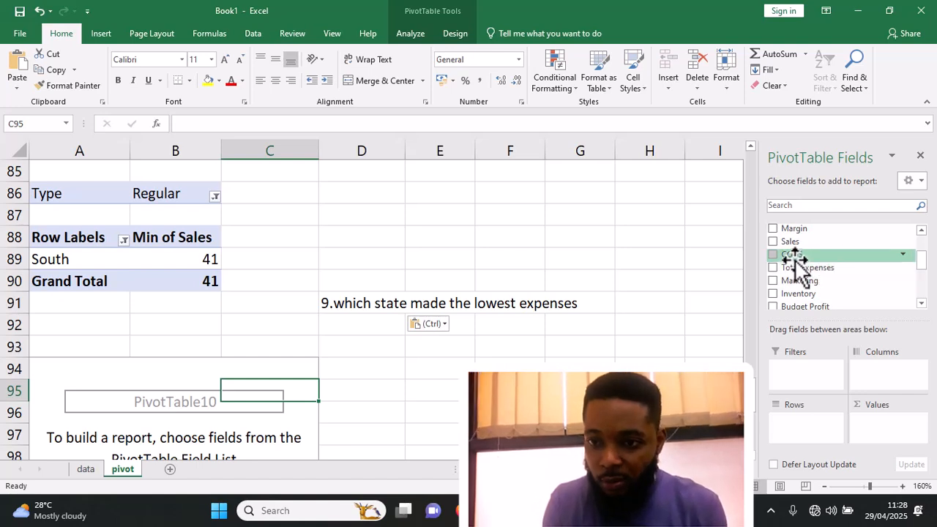
drag(805, 272, 886, 431)
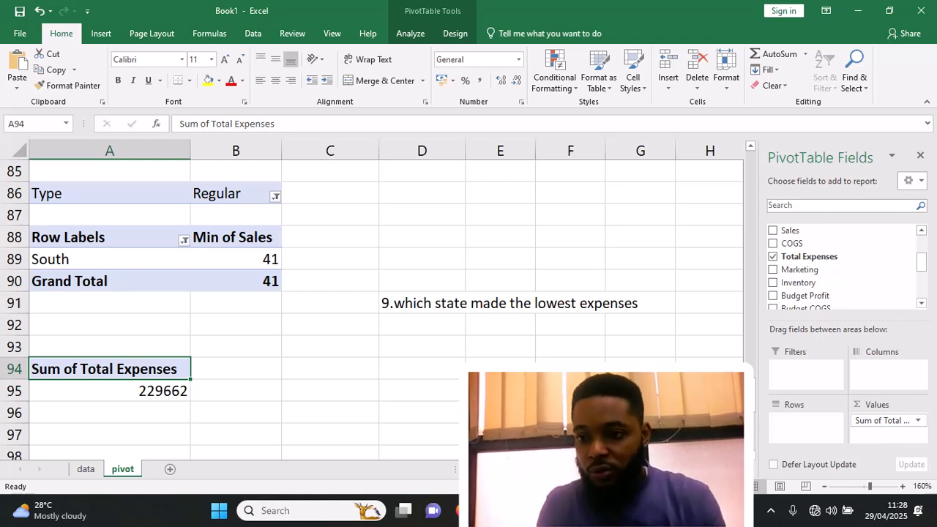
click(922, 230)
click(922, 232)
click(922, 231)
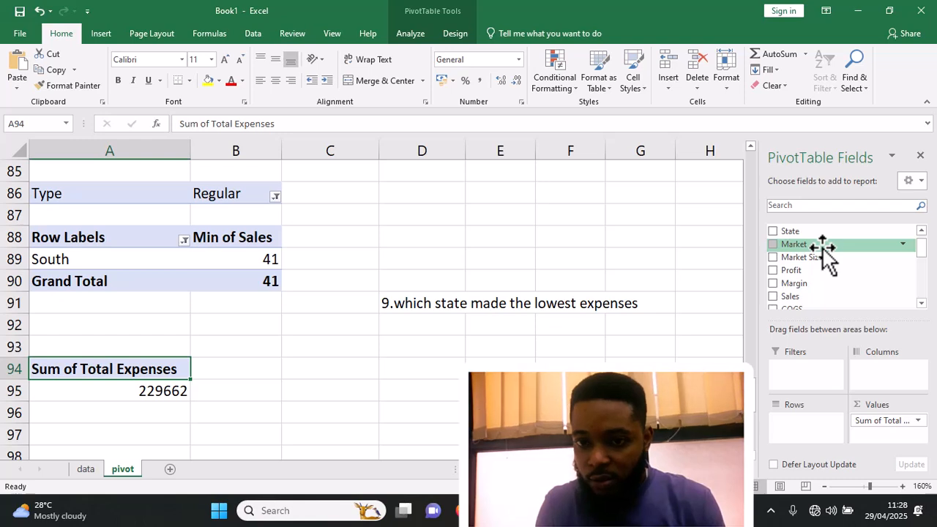
drag(809, 232, 801, 439)
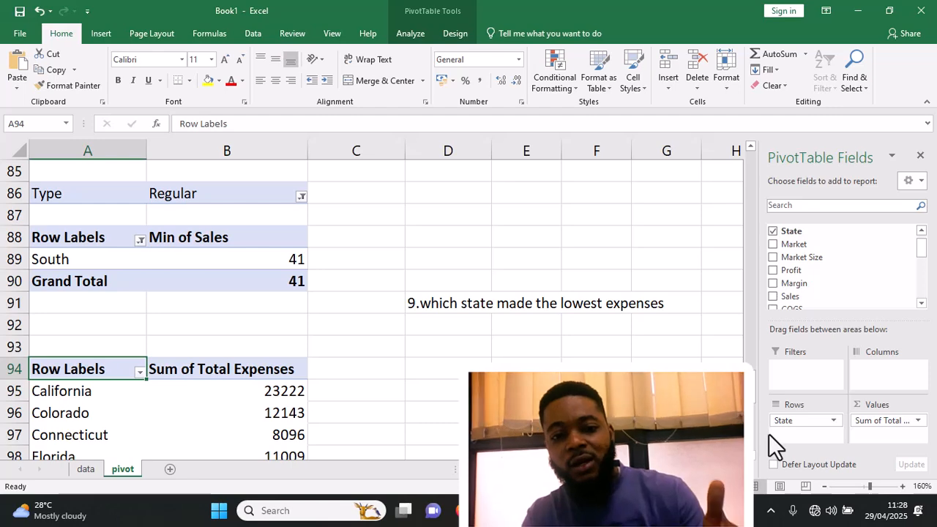
- Set the State row labels of the Total Expenses pivot table at A94 to sort in ascending order
scroll(703, 432, down, 4)
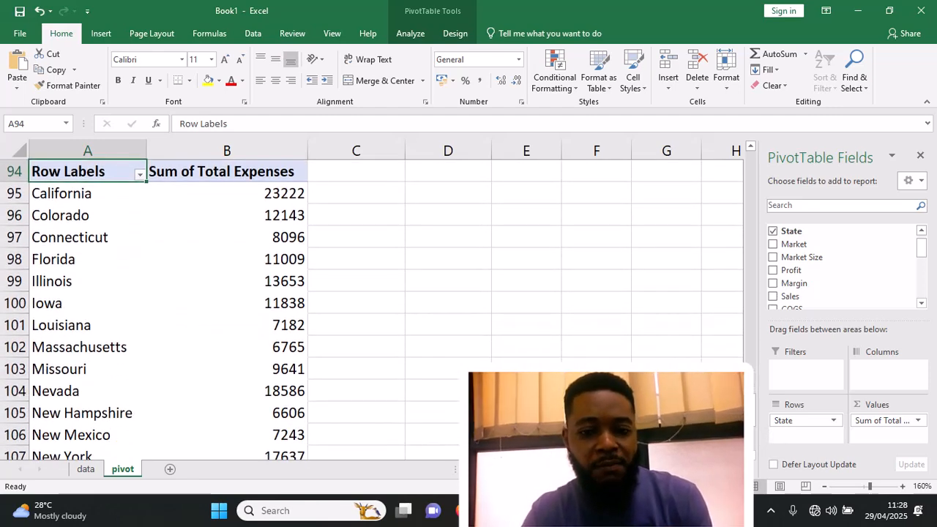
scroll(381, 307, up, 4)
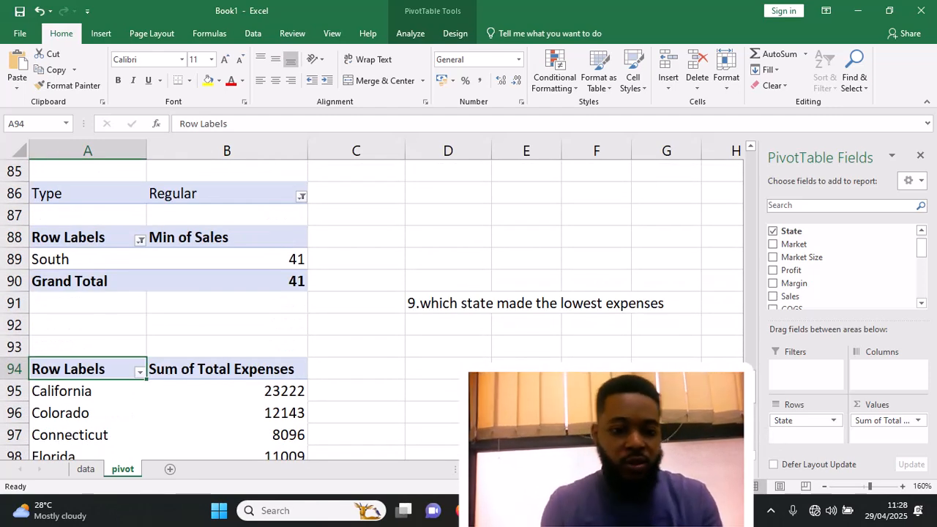
click(139, 372)
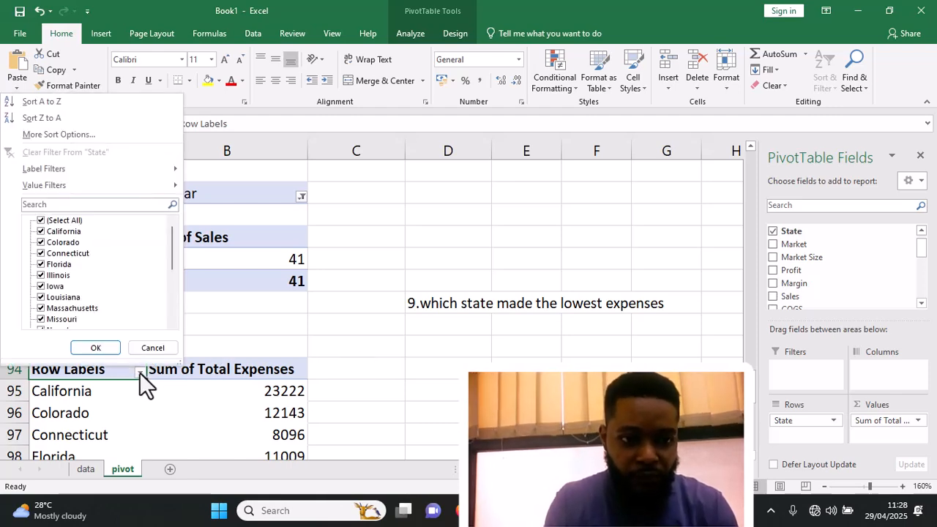
click(112, 133)
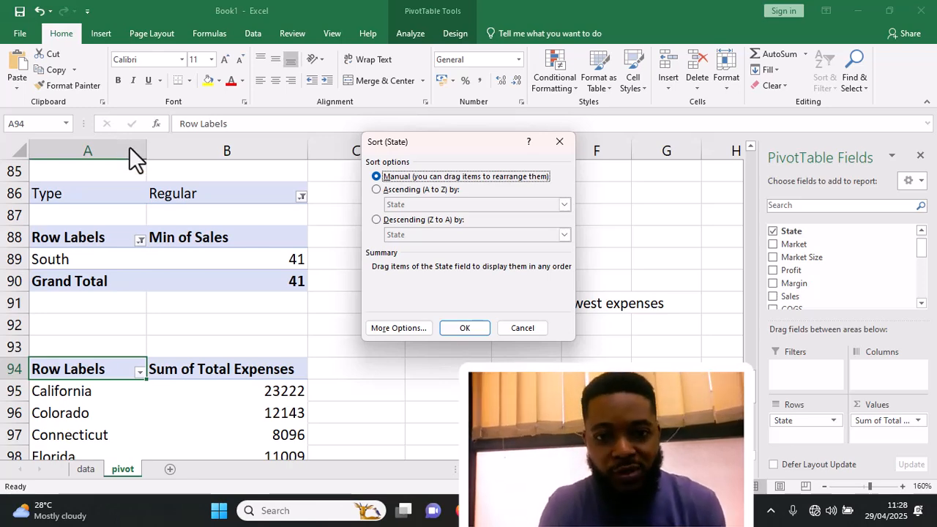
double_click(371, 189)
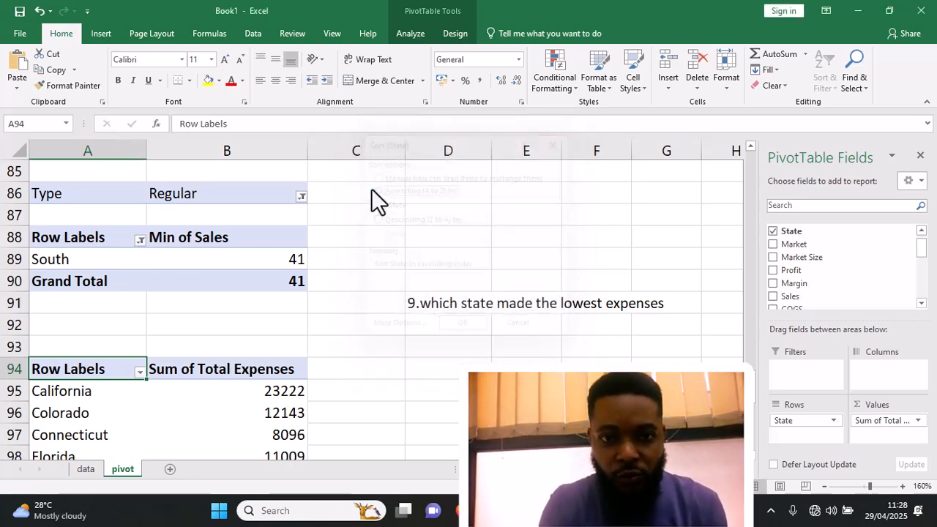
click(117, 378)
click(117, 369)
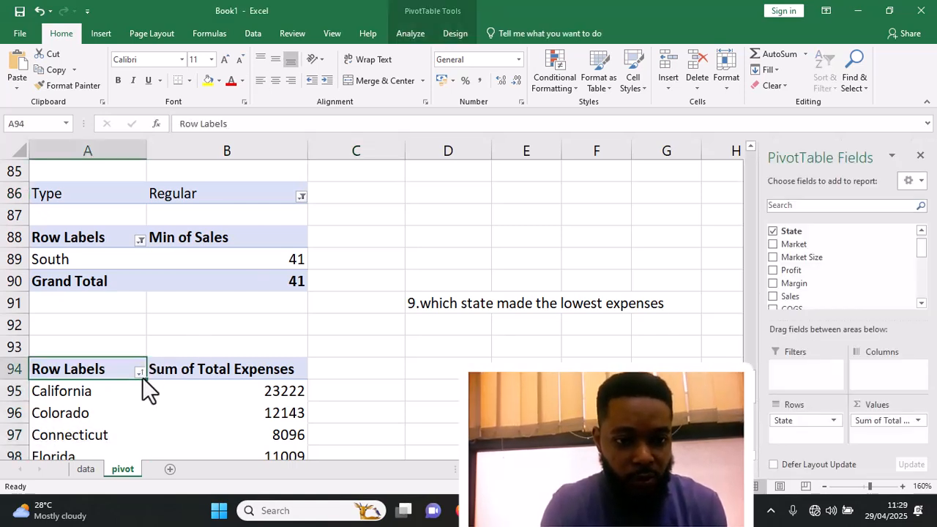
- Change the ascending sort of the State row labels at A94 to go by Sum of Total Expenses
click(139, 373)
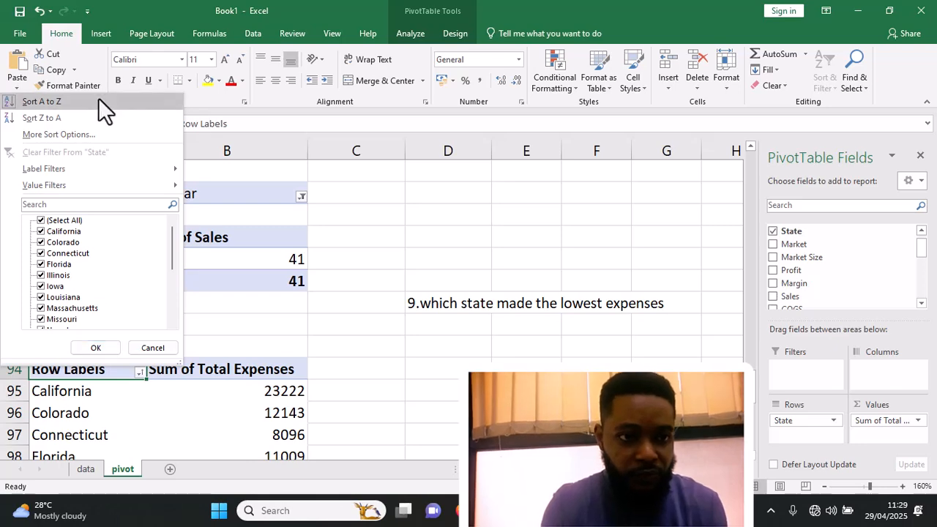
click(84, 134)
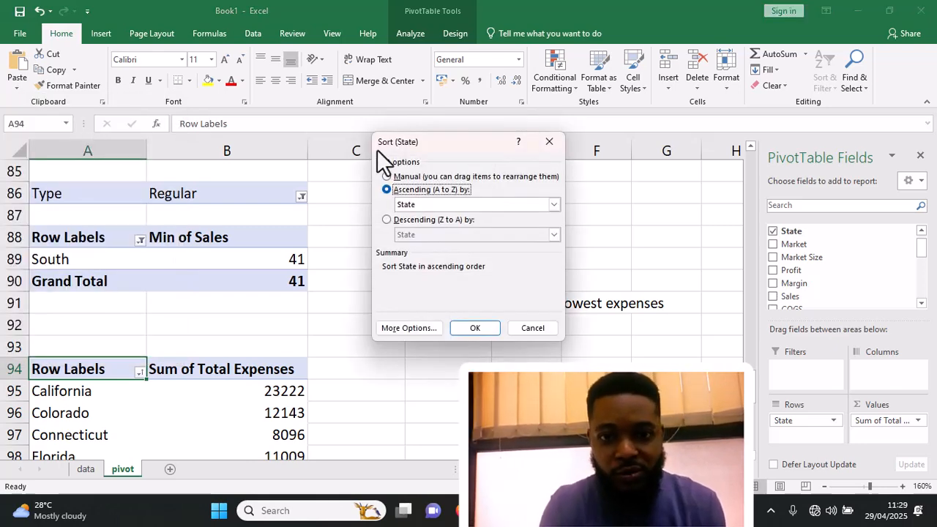
click(554, 205)
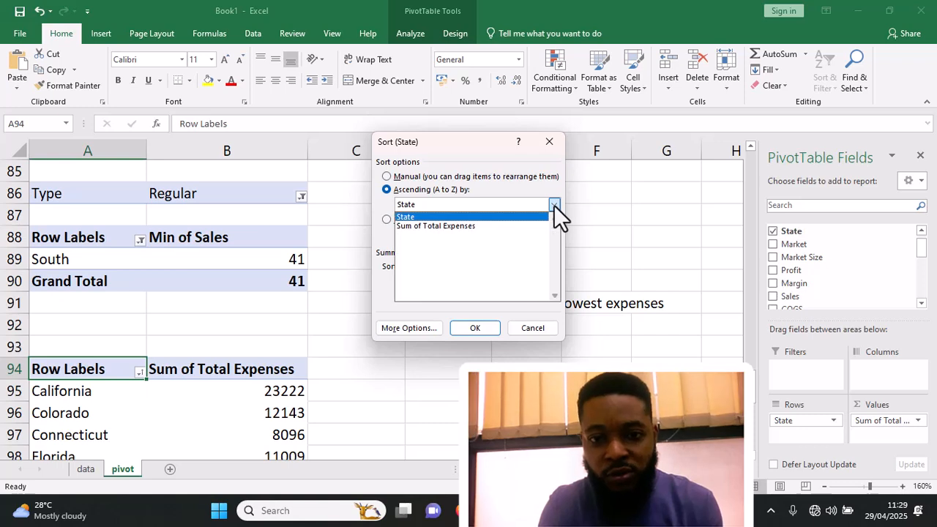
click(478, 227)
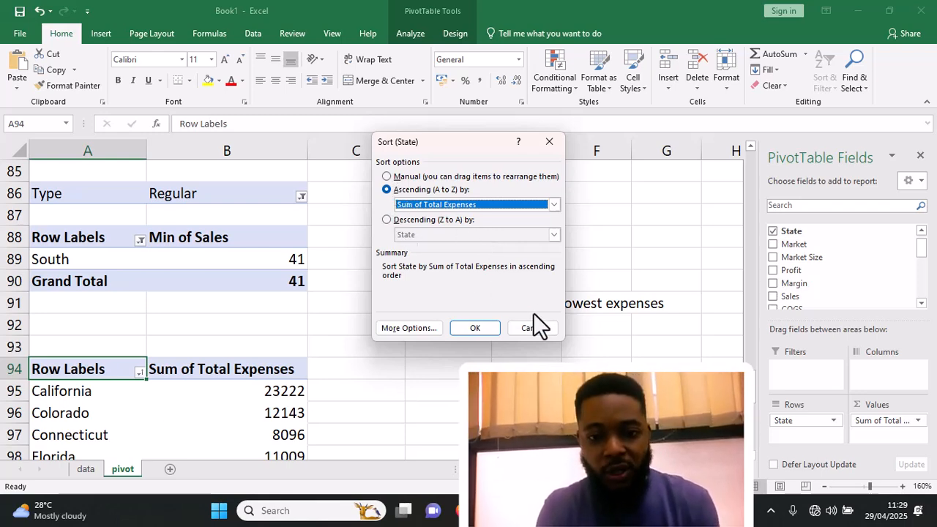
click(475, 328)
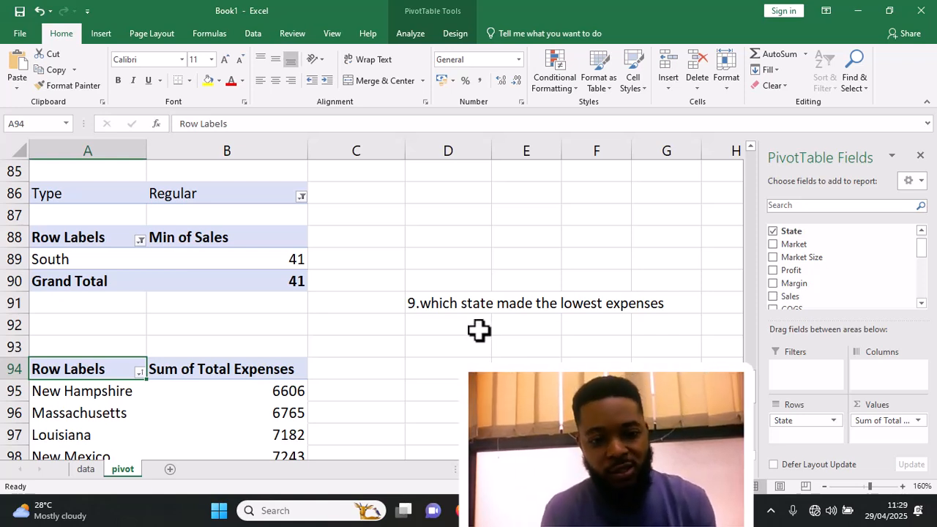
- Select cell A119 below the expenses pivot table and request recommended pivot tables with sales as the source table
scroll(479, 333, down, 5)
scroll(480, 338, down, 4)
scroll(486, 341, up, 5)
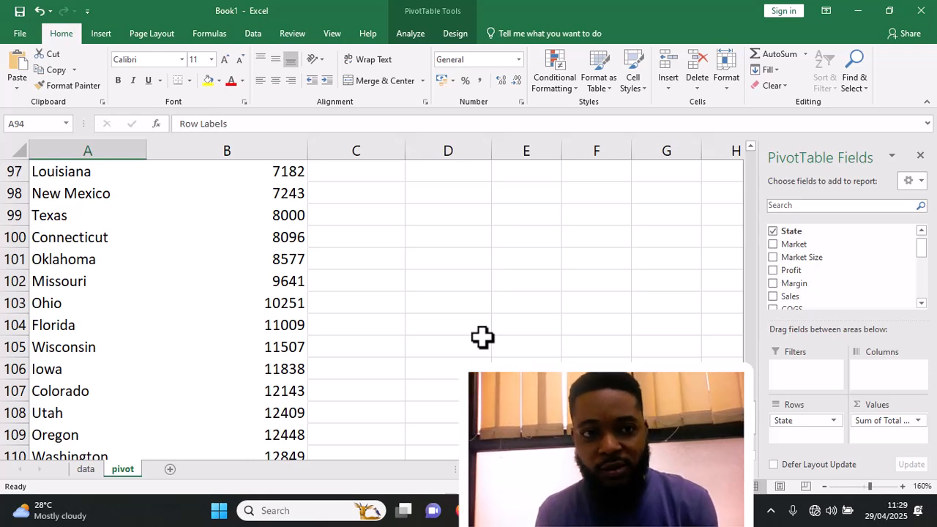
scroll(480, 353, down, 6)
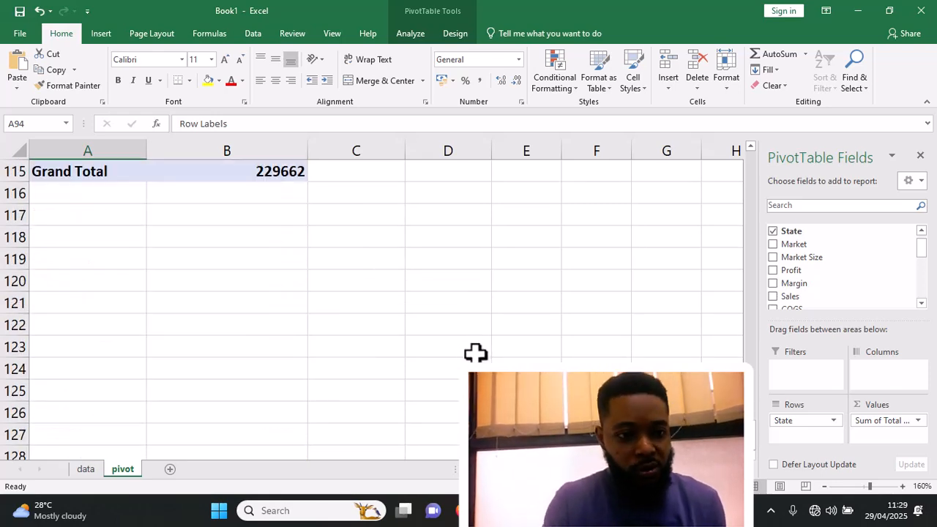
click(48, 259)
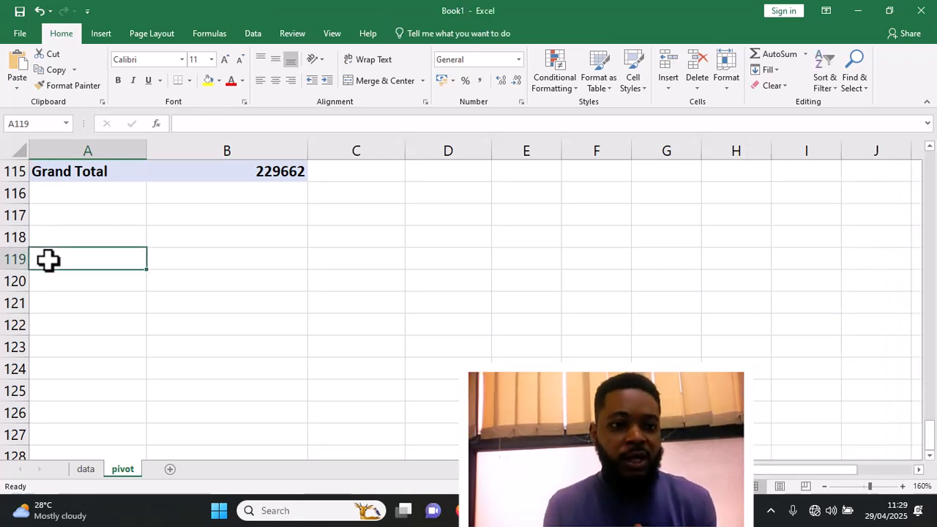
click(110, 34)
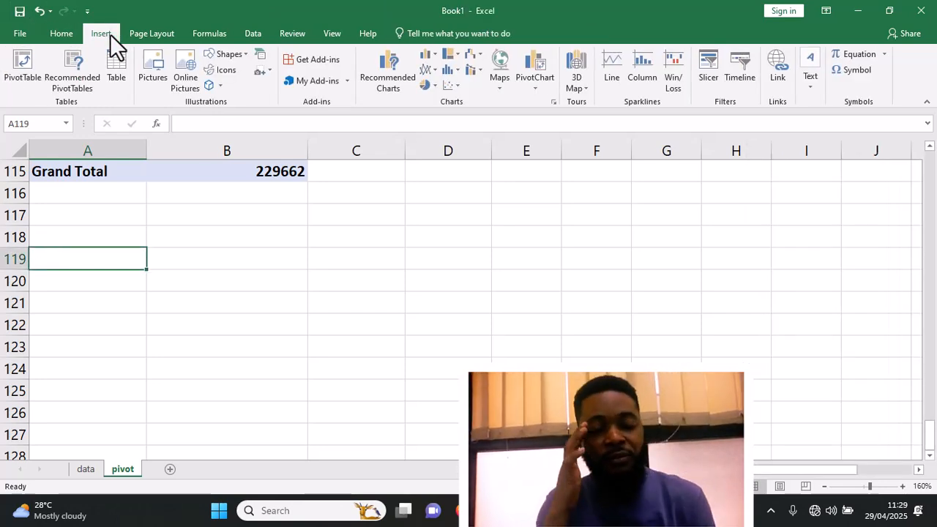
click(66, 76)
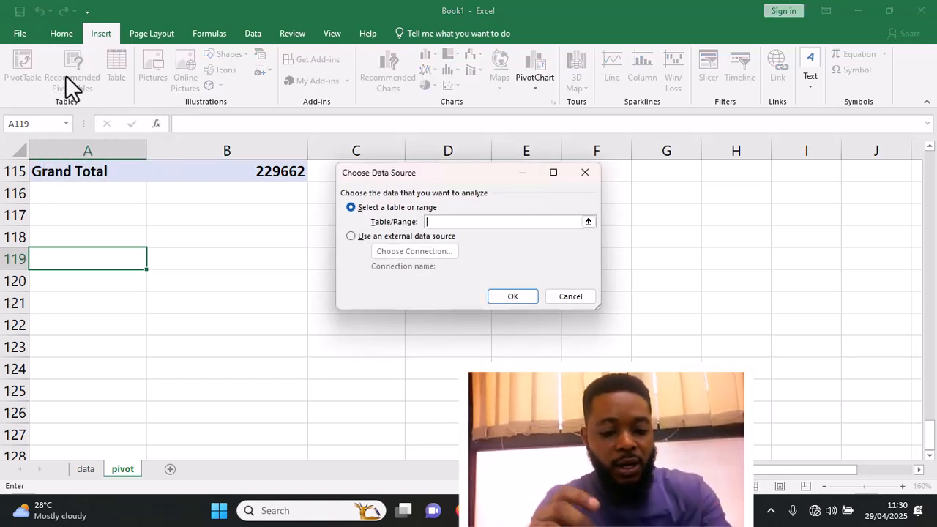
text(sales)
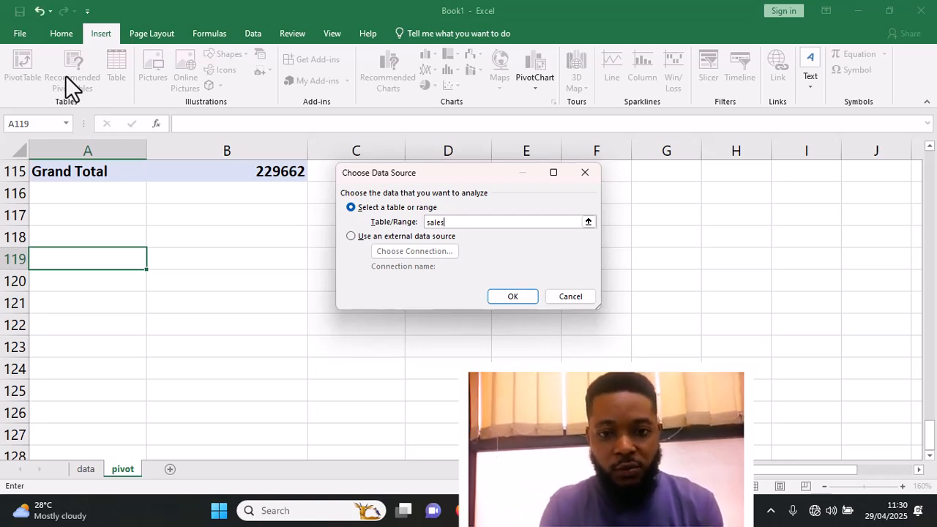
click(498, 292)
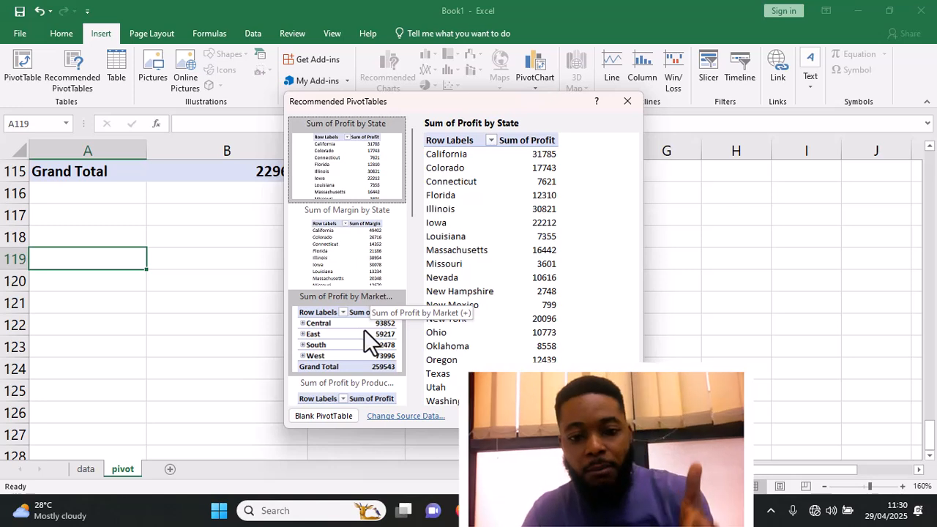
- Look through the recommended pivot tables and insert the Sum of Profit by State suggestion
scroll(369, 330, down, 3)
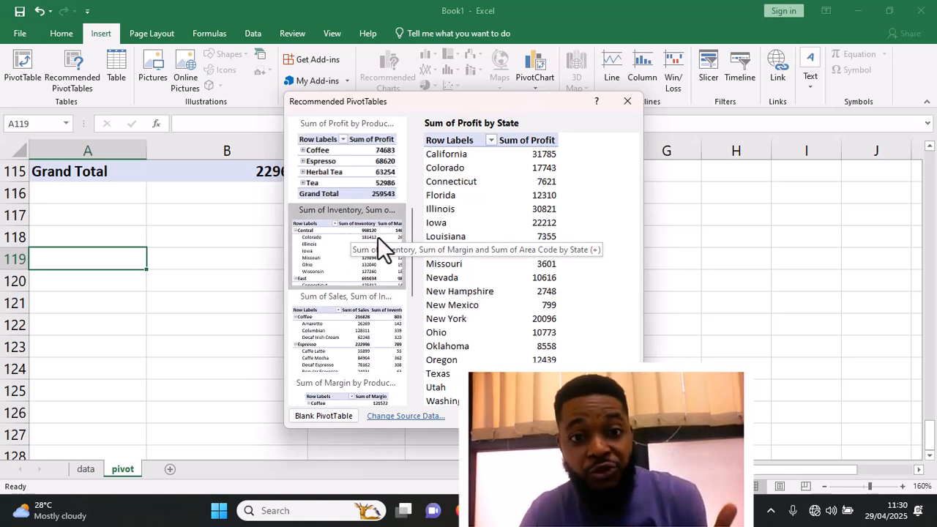
scroll(343, 340, down, 3)
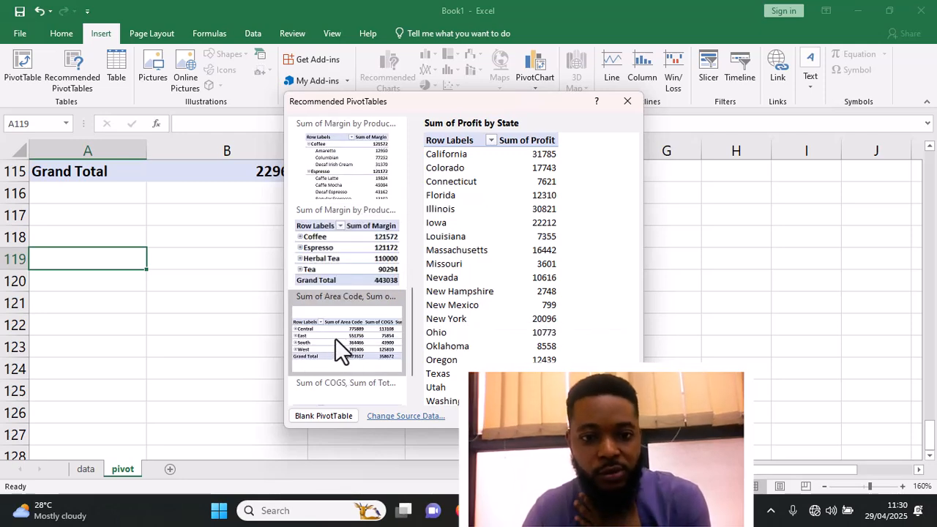
scroll(332, 335, down, 1)
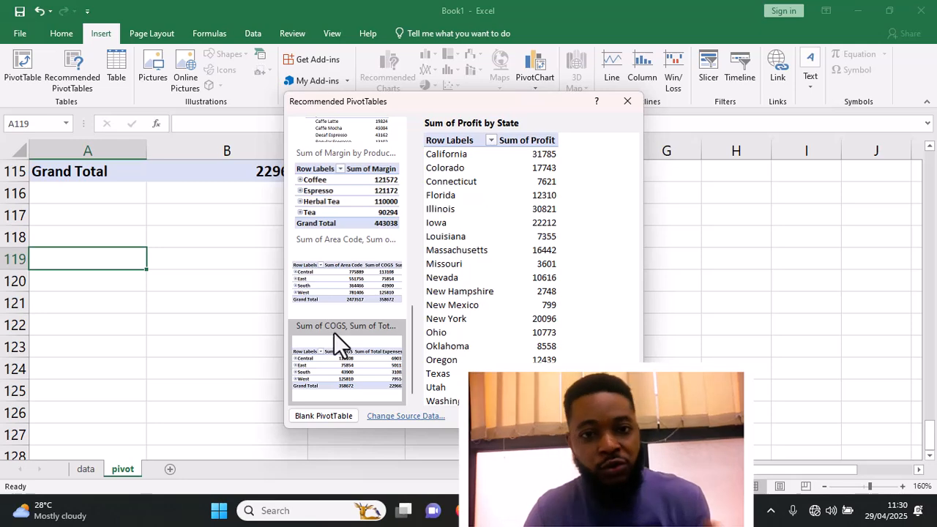
scroll(359, 341, up, 5)
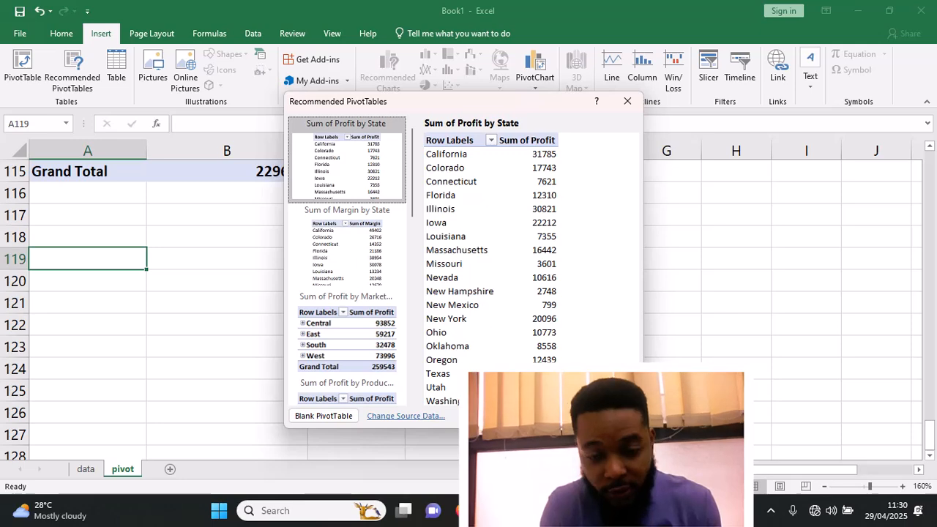
key(Return)
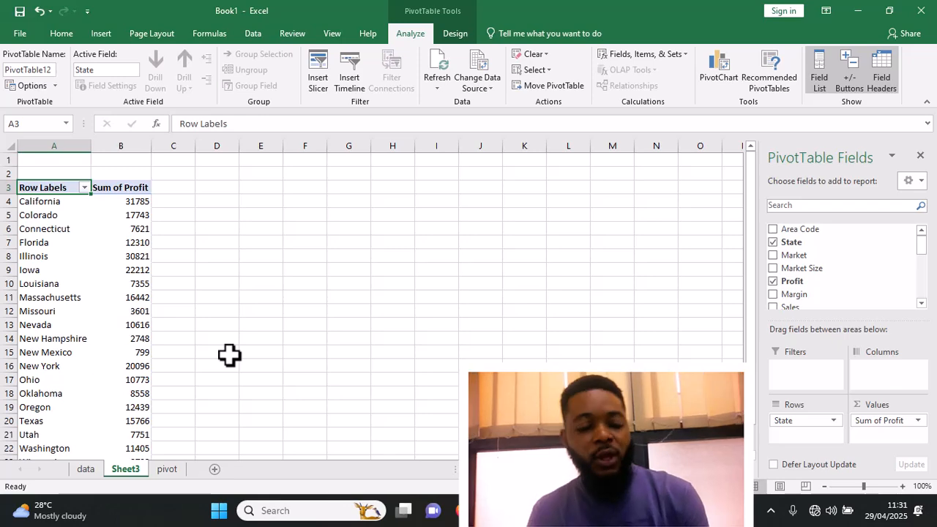
- Enter the label "profit by state" in cell C2 beside the new profit pivot table
click(182, 169)
text(pro)
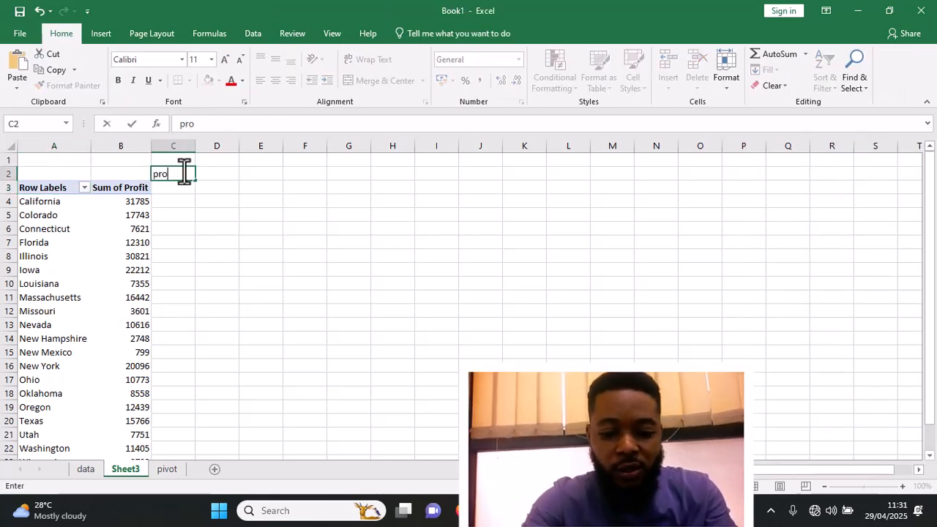
text(fit by)
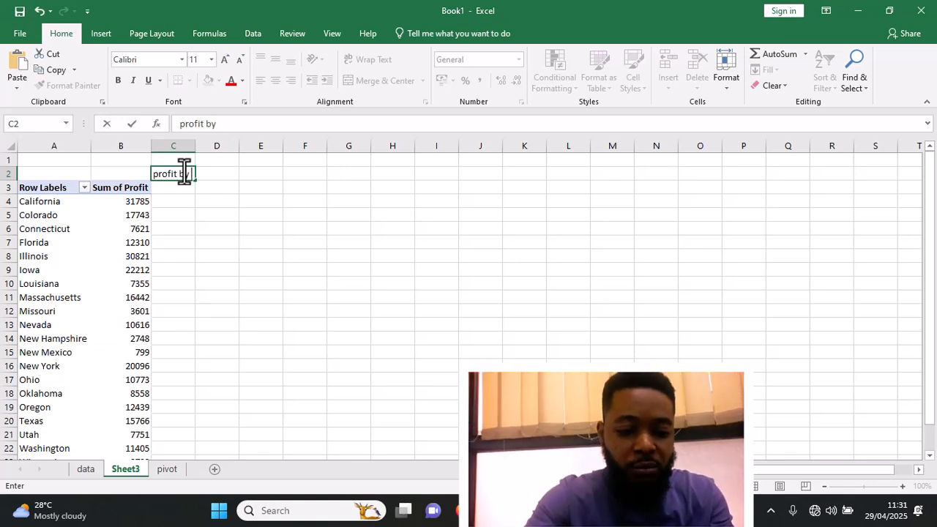
text( state)
key(Return)
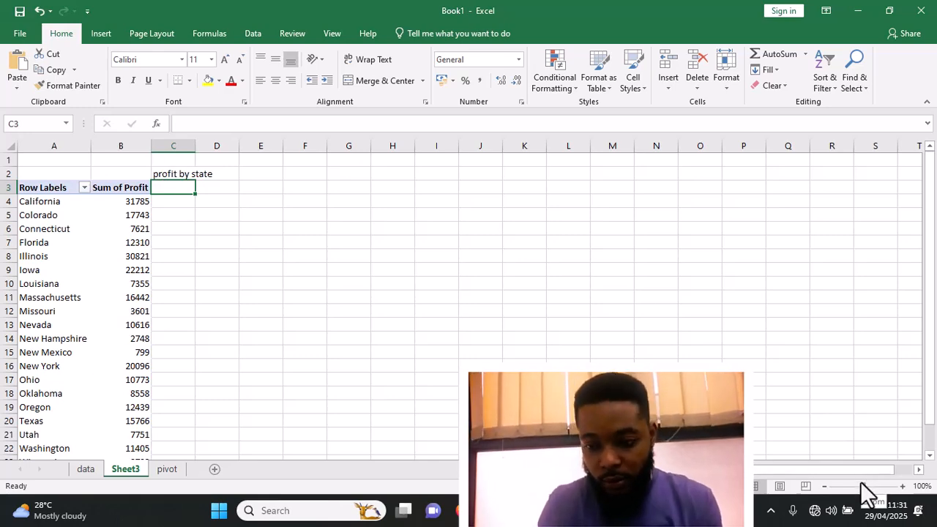
- Sort the State row labels of the profit pivot table in descending order by Sum of Profit
drag(862, 486, 868, 486)
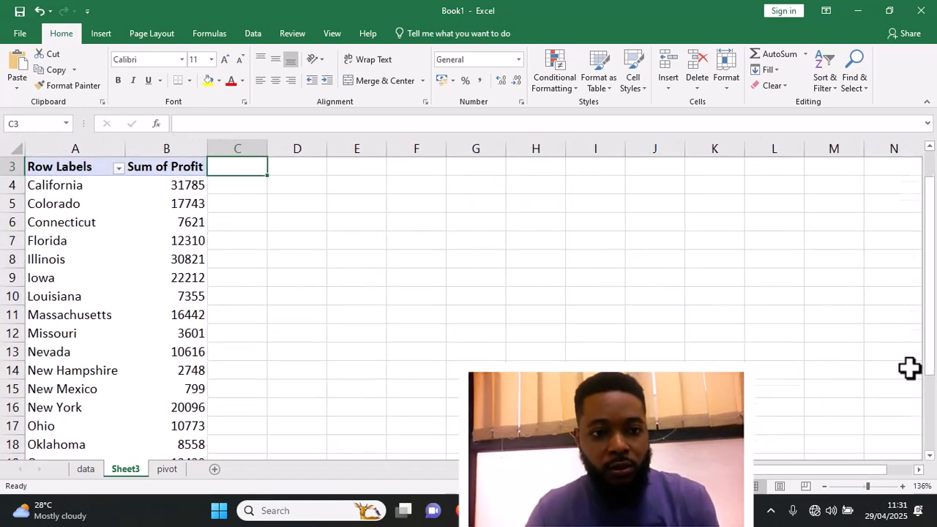
scroll(911, 370, up, 1)
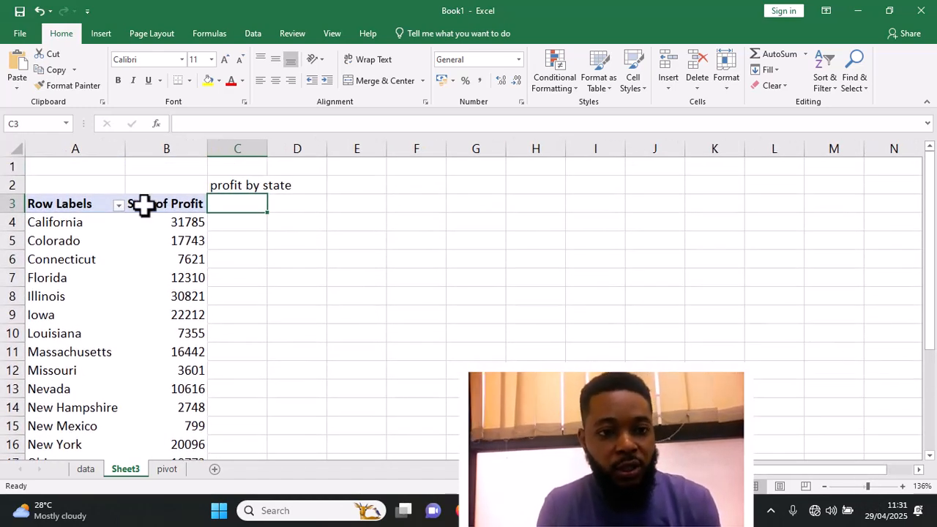
click(119, 208)
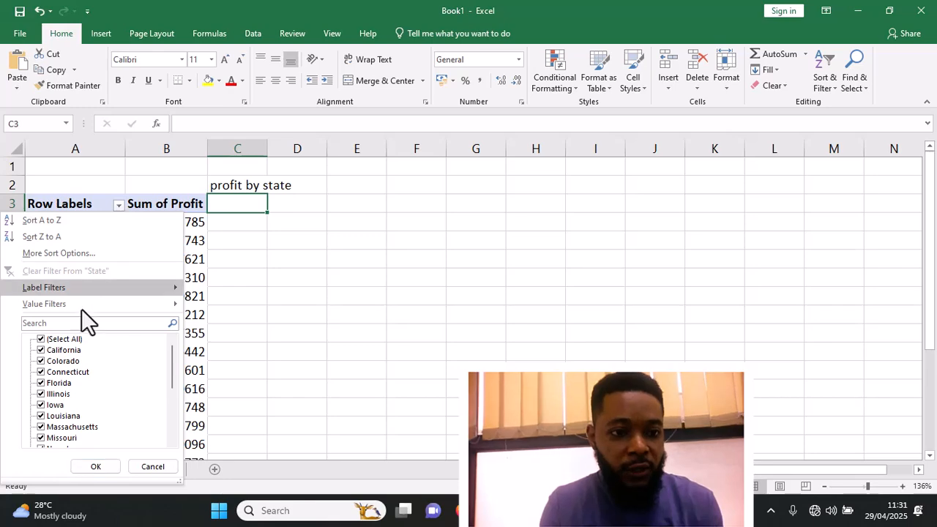
click(77, 252)
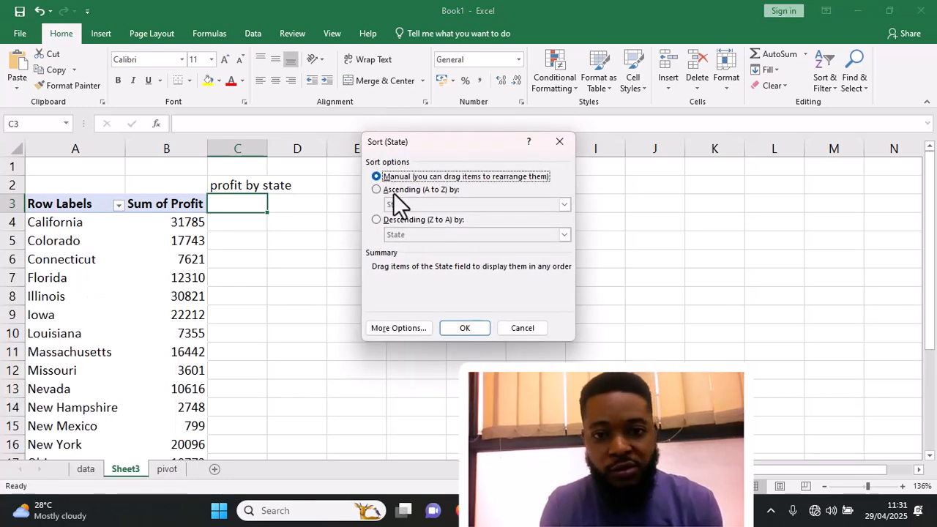
click(378, 220)
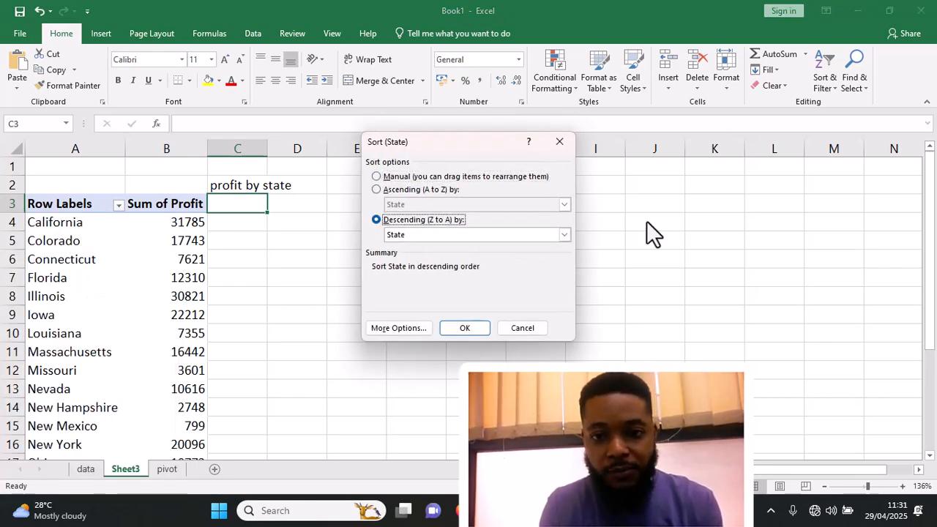
click(565, 235)
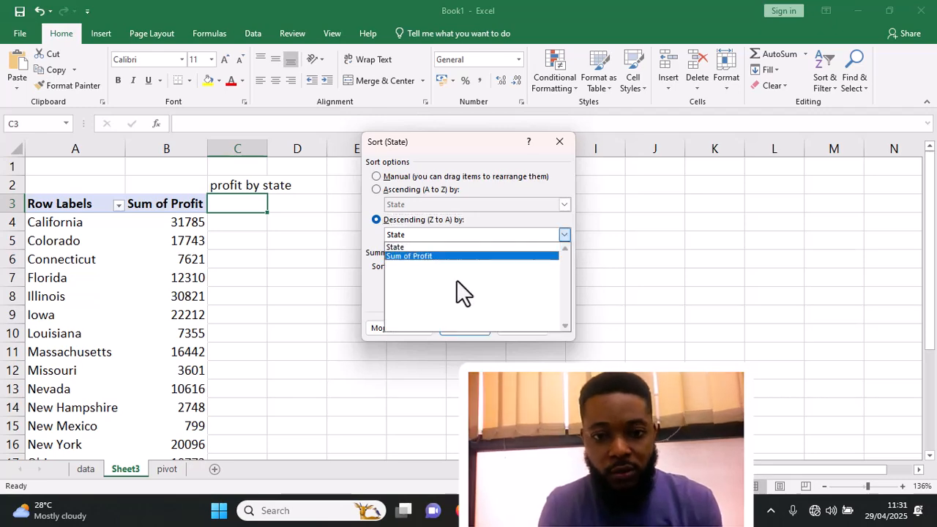
click(434, 257)
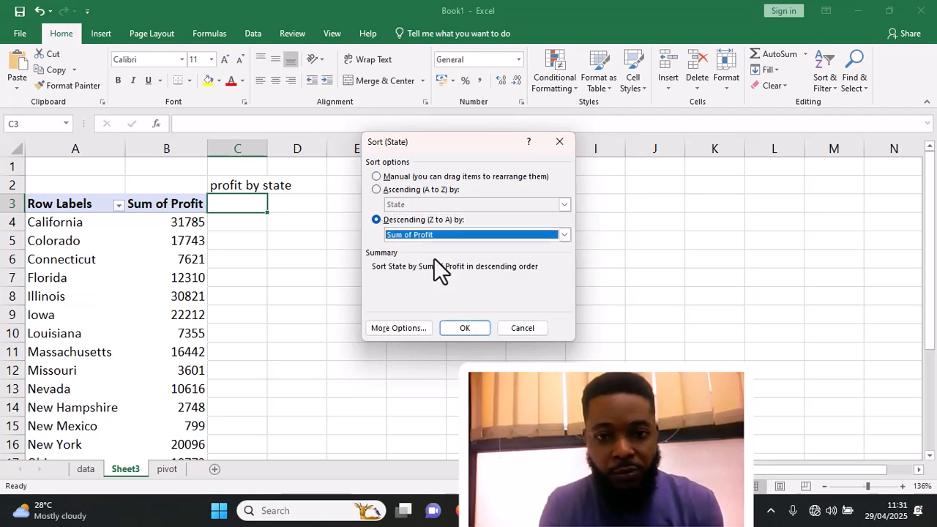
click(461, 326)
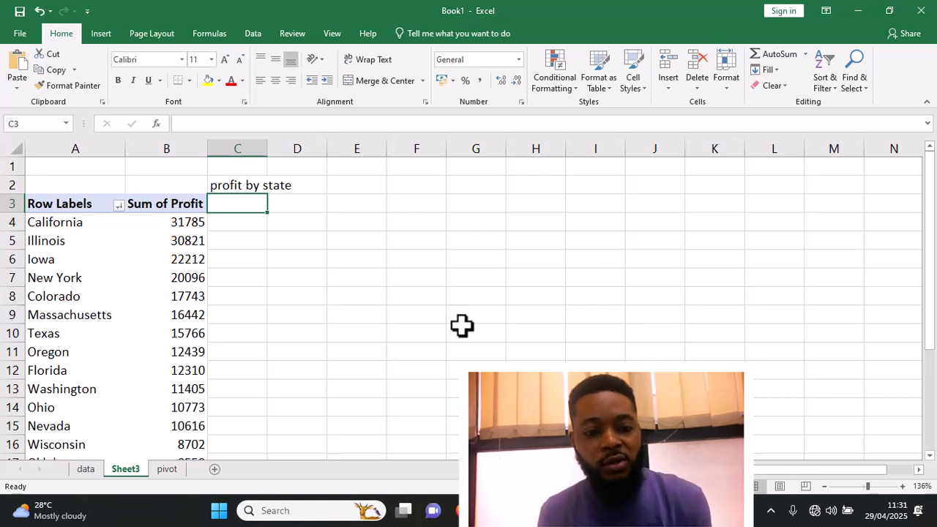